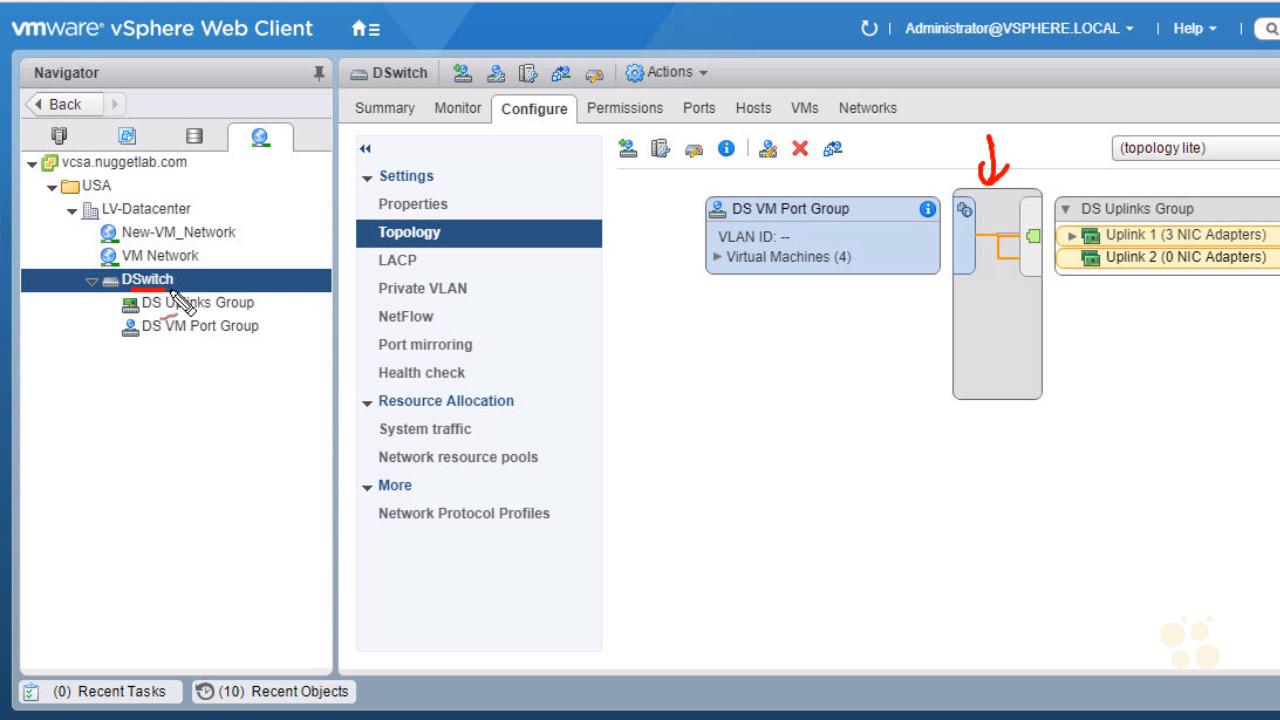
pyautogui.moveTo(912, 160); pyautogui.dragTo(900, 200)
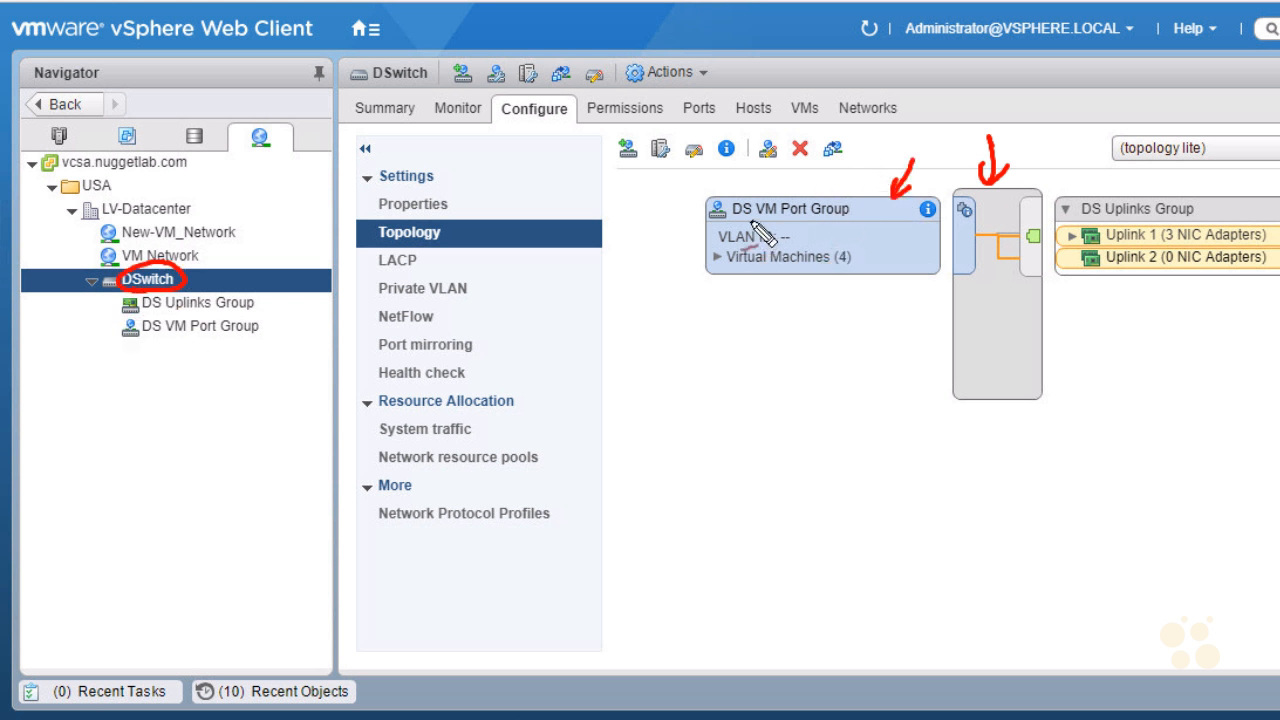
pyautogui.moveTo(843, 266)
pyautogui.mouseDown()
pyautogui.moveTo(776, 290)
pyautogui.moveTo(730, 282)
pyautogui.mouseUp()
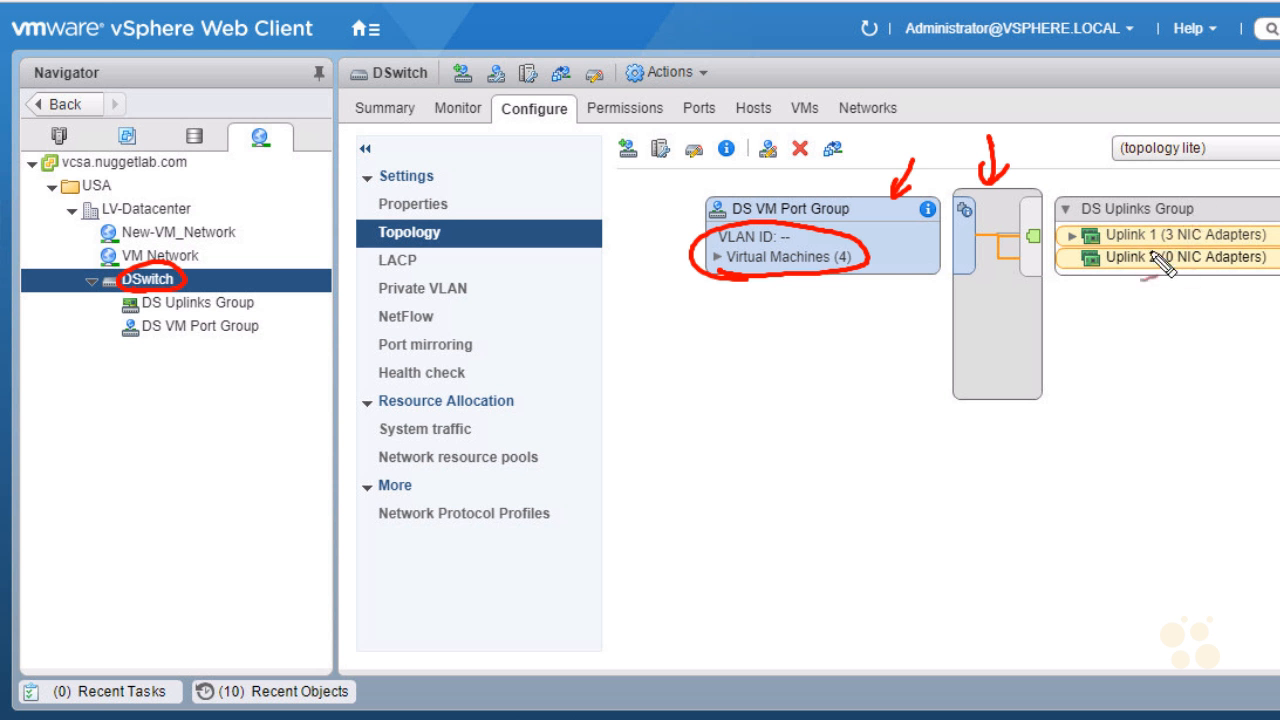
pyautogui.moveTo(1248, 176); pyautogui.dragTo(1213, 207)
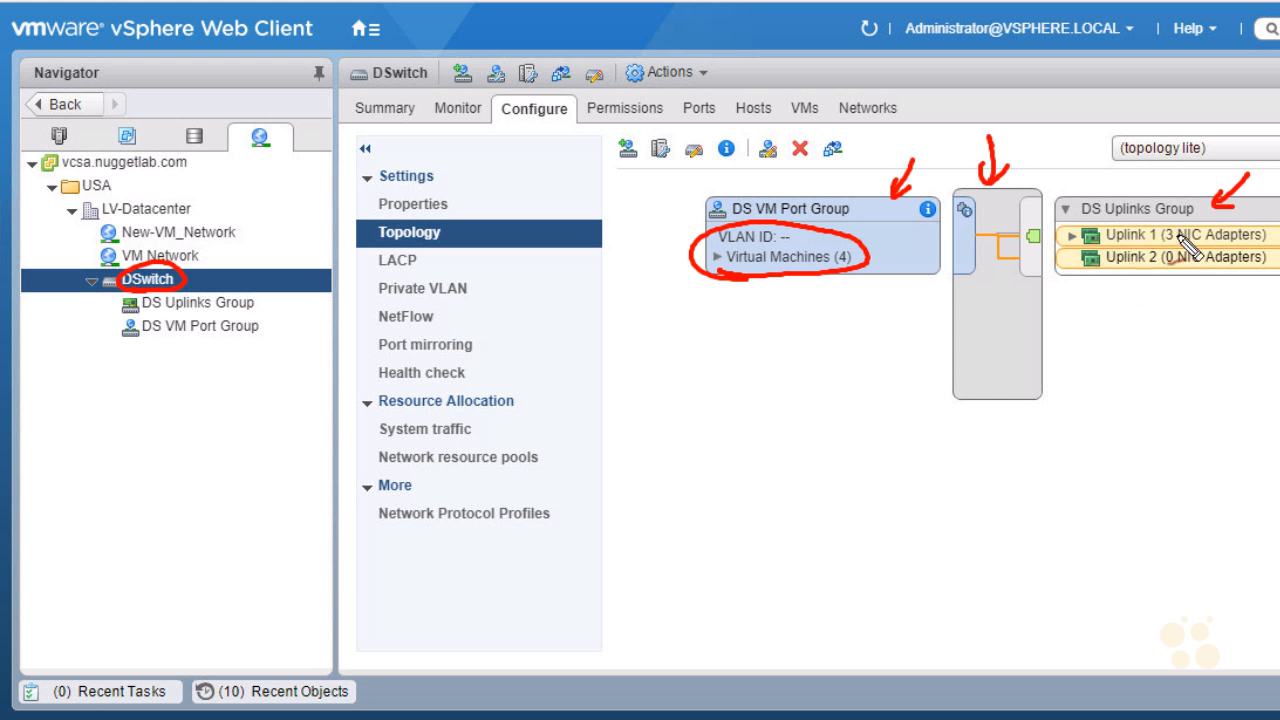
pyautogui.moveTo(1086, 226)
pyautogui.mouseDown()
pyautogui.moveTo(1068, 252)
pyautogui.moveTo(1078, 245)
pyautogui.mouseUp()
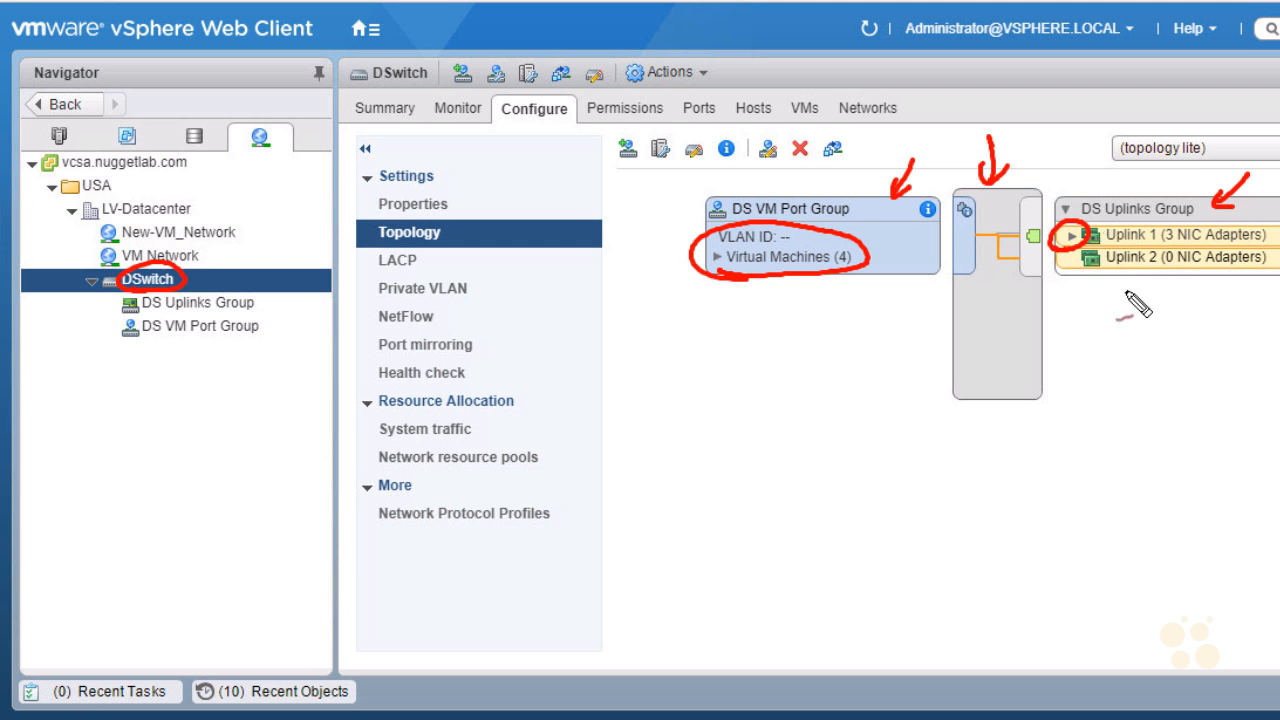
pyautogui.moveTo(712, 254)
pyautogui.mouseDown()
pyautogui.moveTo(722, 286)
pyautogui.moveTo(706, 262)
pyautogui.moveTo(724, 268)
pyautogui.mouseUp()
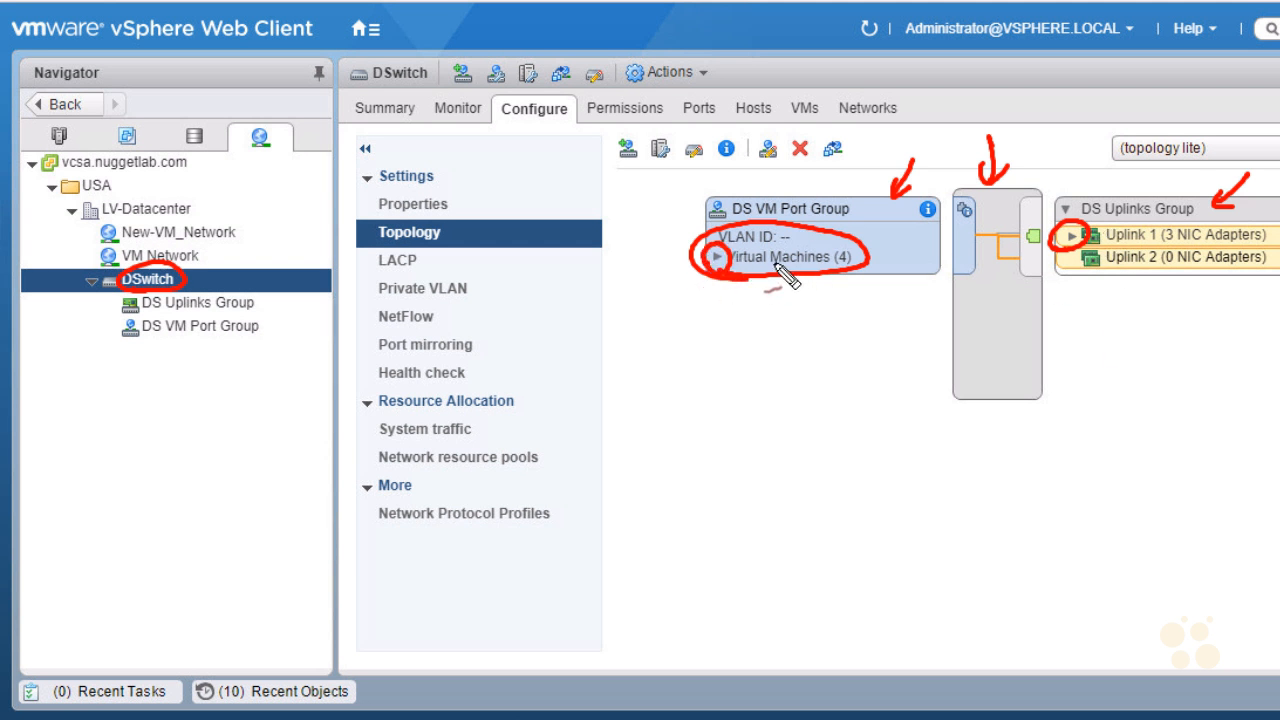
pyautogui.press('Escape')
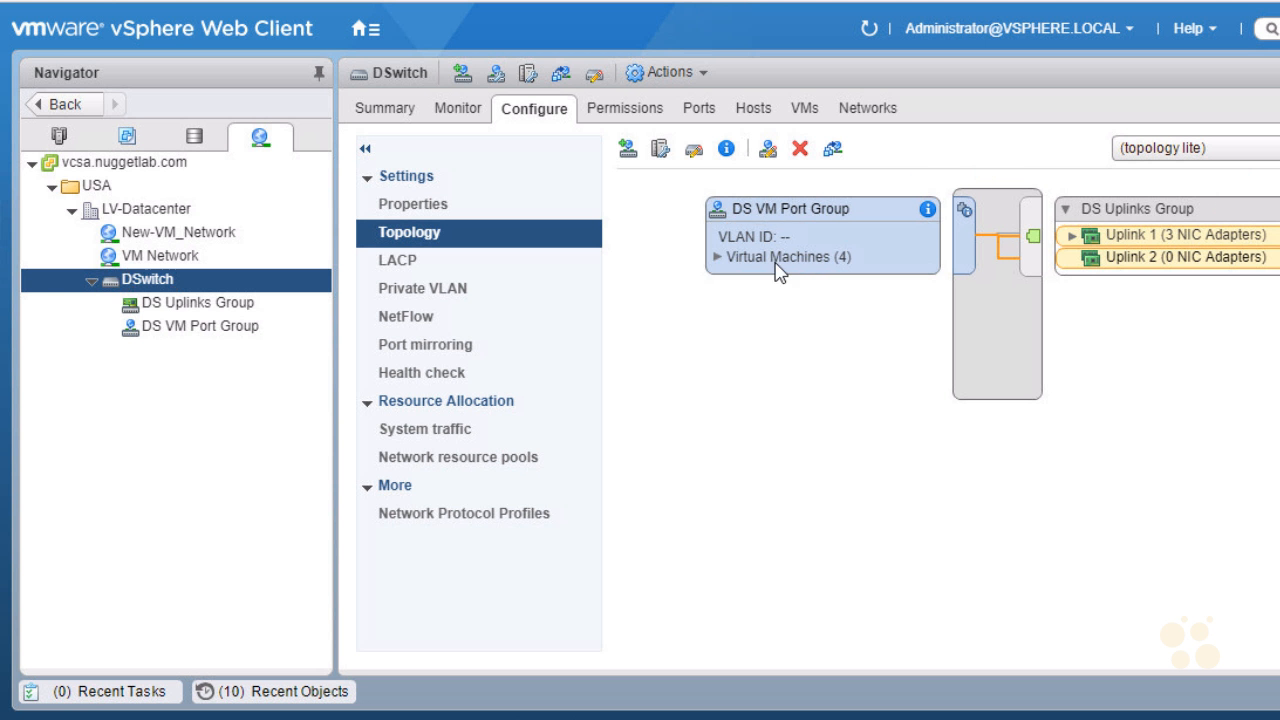
# - Expand the virtual machines of DS VM Port Group and the adapters of Uplink 1, and highlight Uplink 1's connections in the topology
pyautogui.click(717, 259)
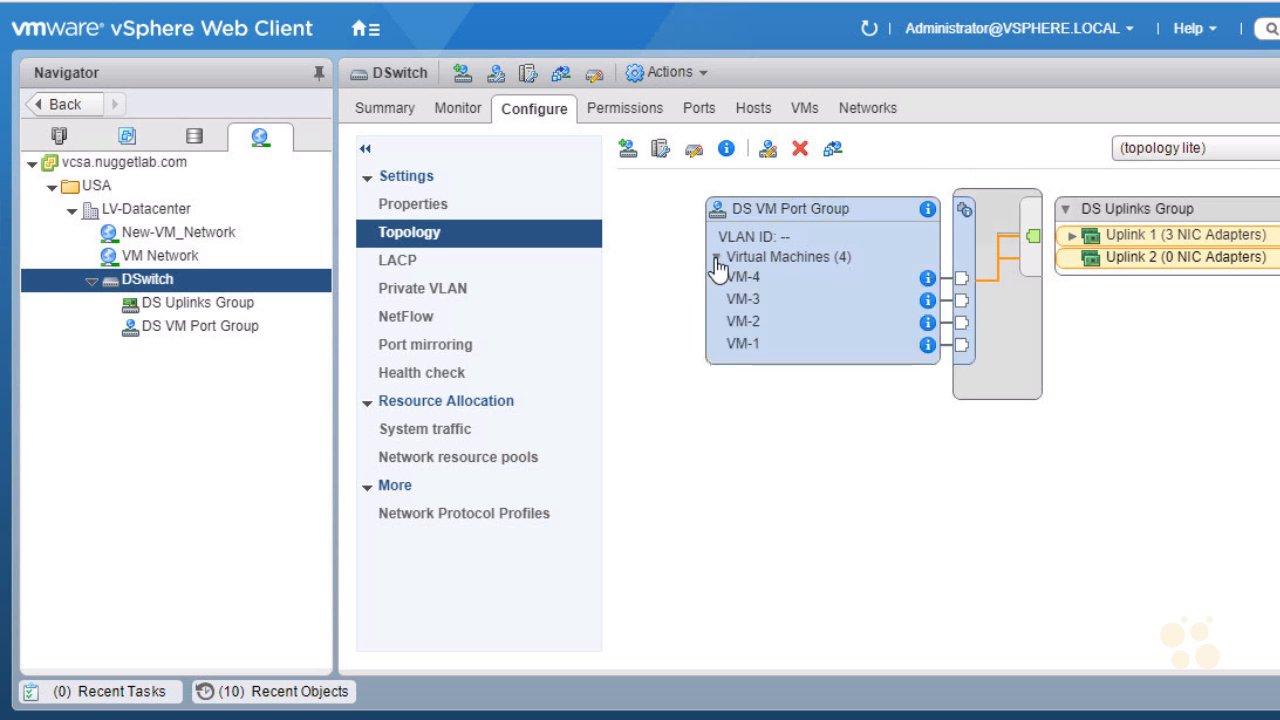
pyautogui.click(770, 390)
pyautogui.click(1071, 237)
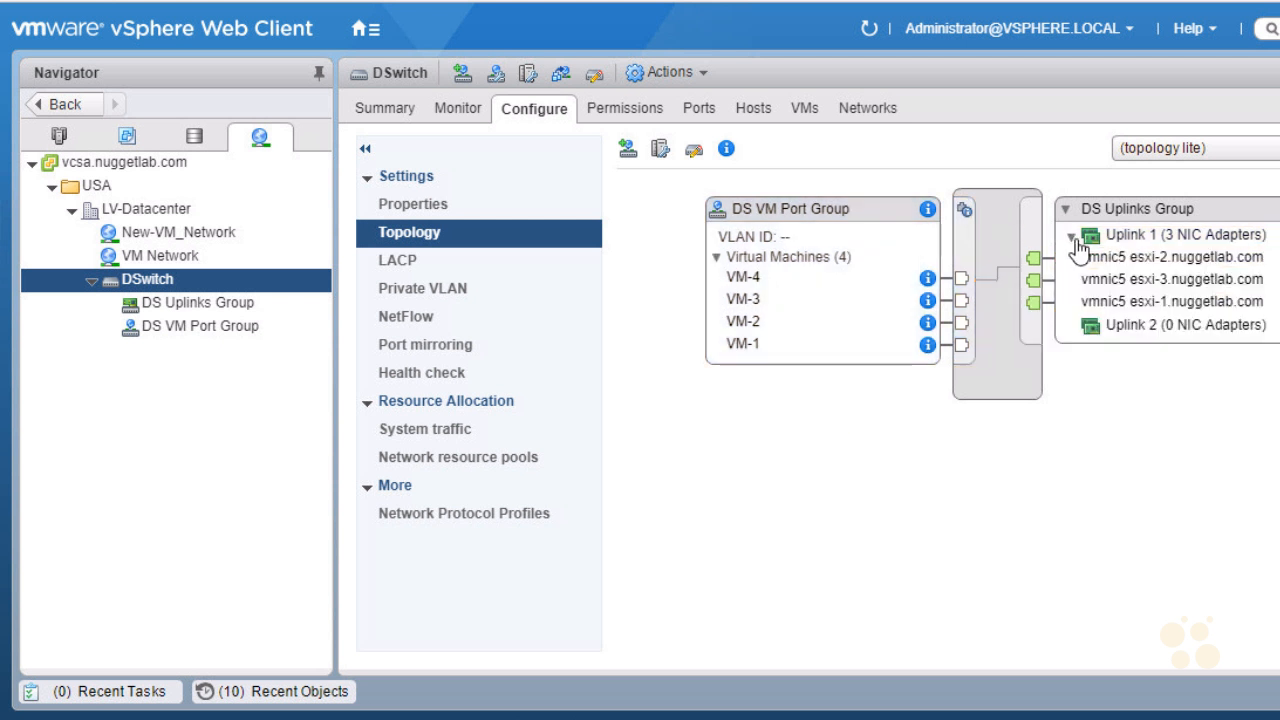
pyautogui.click(1140, 240)
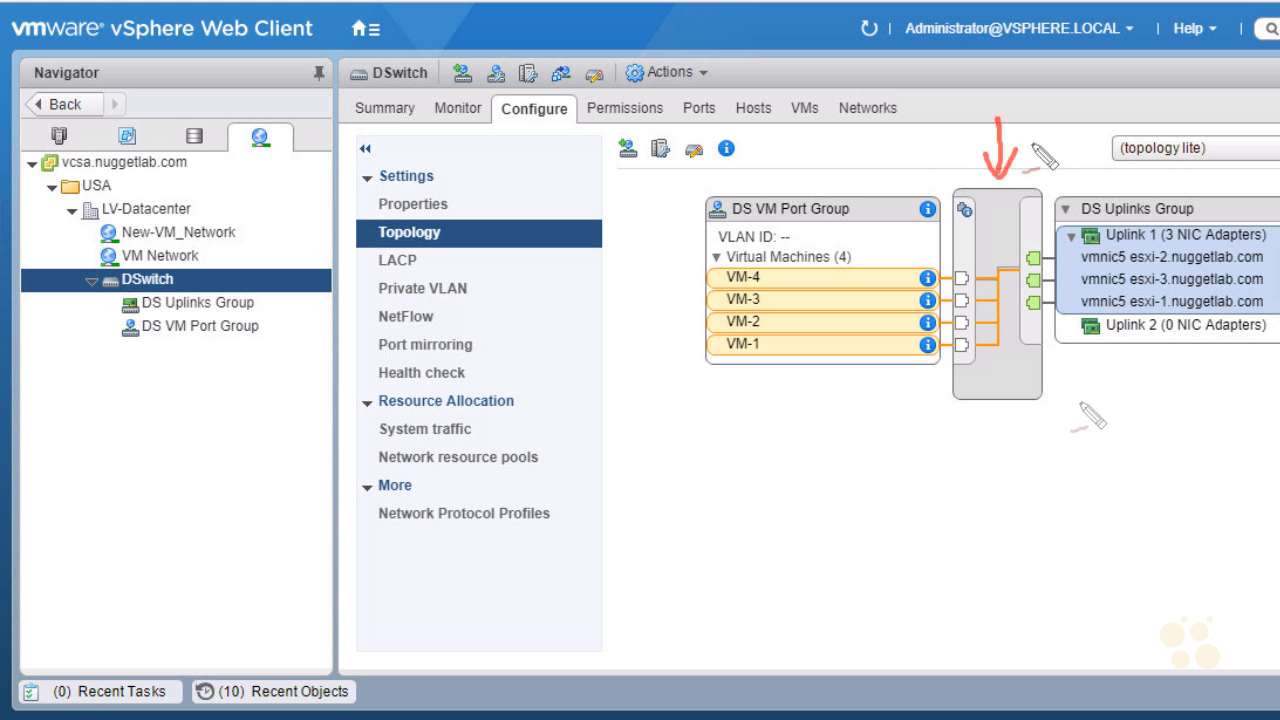
pyautogui.moveTo(993, 484)
pyautogui.mouseDown()
pyautogui.moveTo(999, 410)
pyautogui.moveTo(1013, 425)
pyautogui.mouseUp()
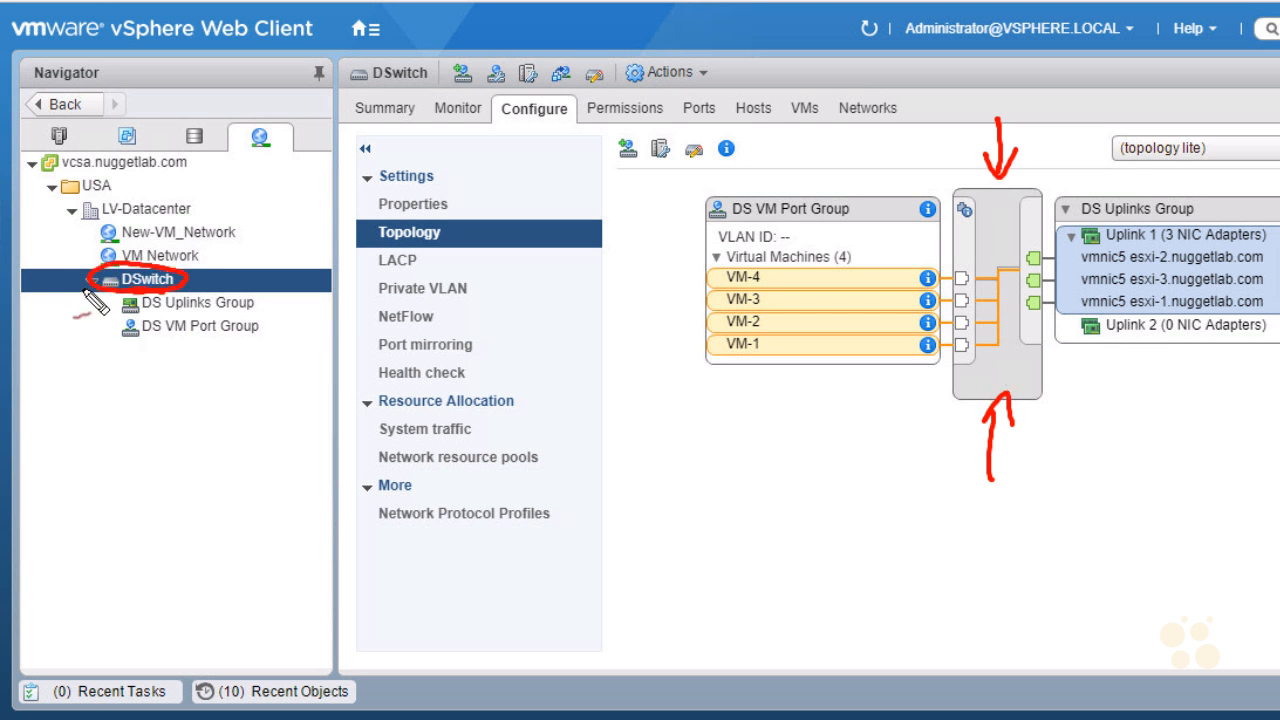
pyautogui.moveTo(60, 318); pyautogui.dragTo(95, 285)
pyautogui.moveTo(74, 286); pyautogui.dragTo(90, 302)
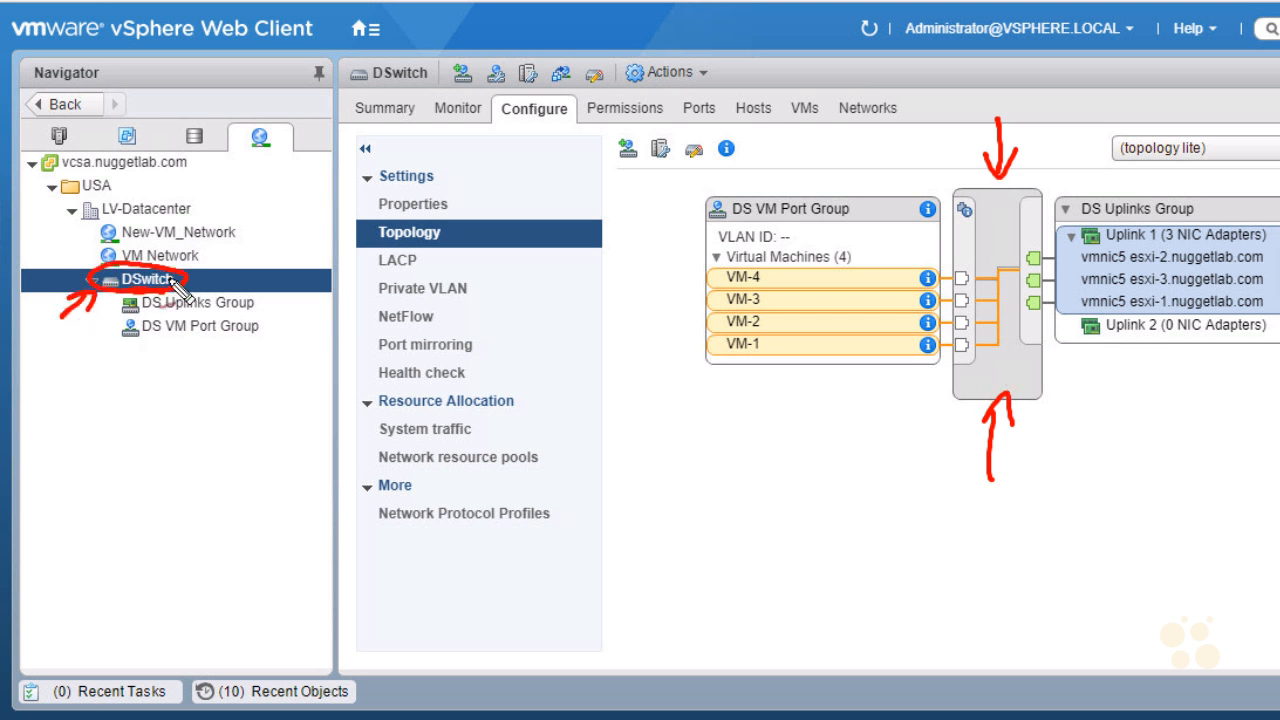
pyautogui.moveTo(535, 125)
pyautogui.mouseDown()
pyautogui.moveTo(505, 95)
pyautogui.moveTo(545, 128)
pyautogui.mouseUp()
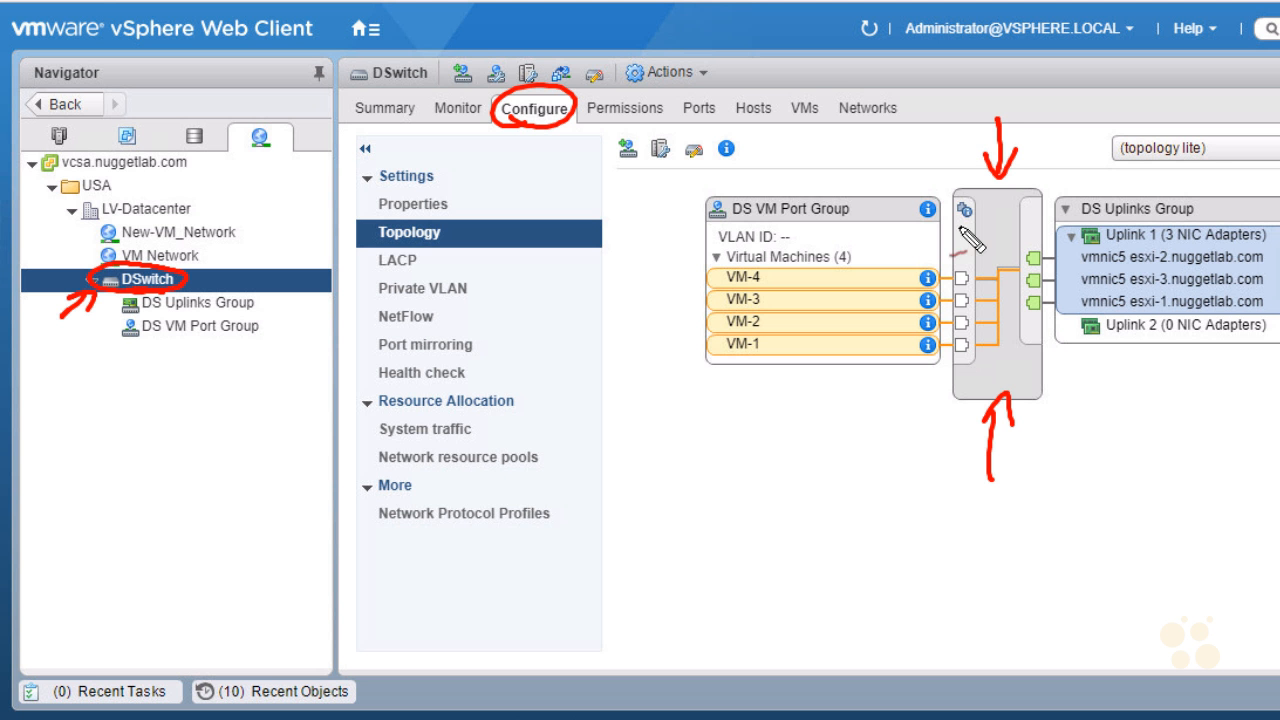
pyautogui.moveTo(404, 306); pyautogui.dragTo(428, 303)
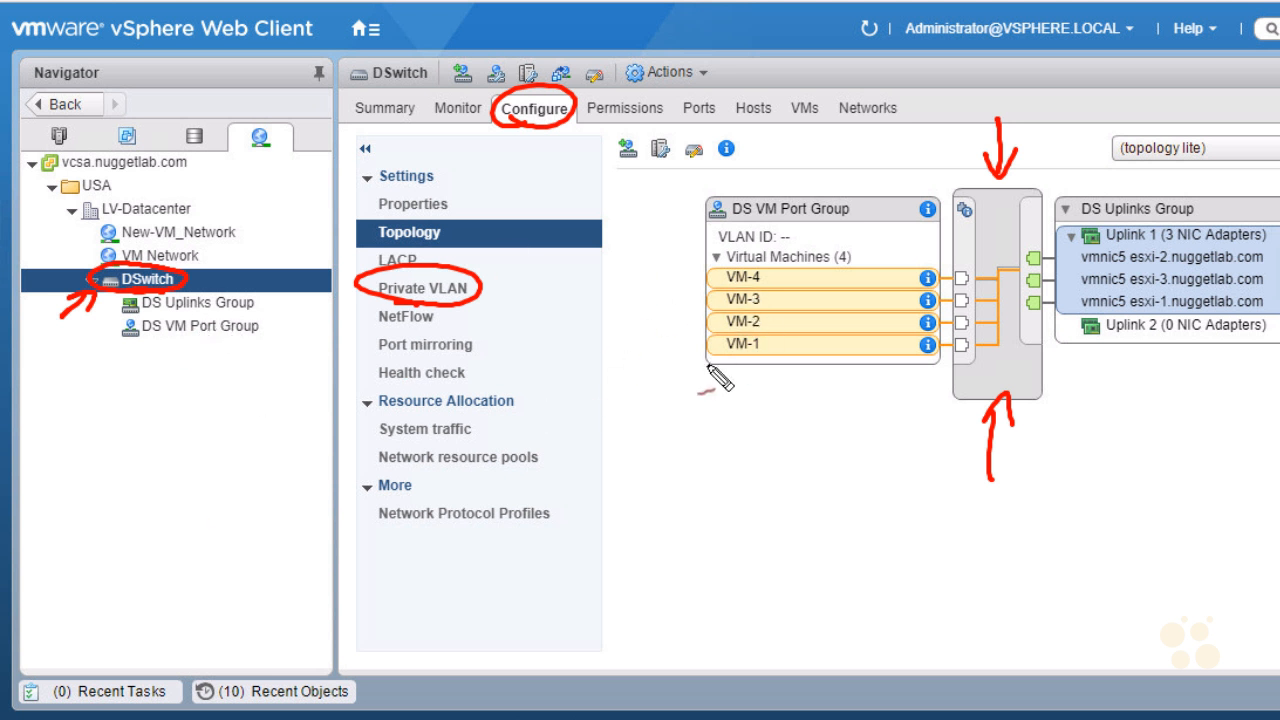
pyautogui.moveTo(393, 270)
pyautogui.mouseDown()
pyautogui.moveTo(415, 246)
pyautogui.moveTo(405, 275)
pyautogui.mouseUp()
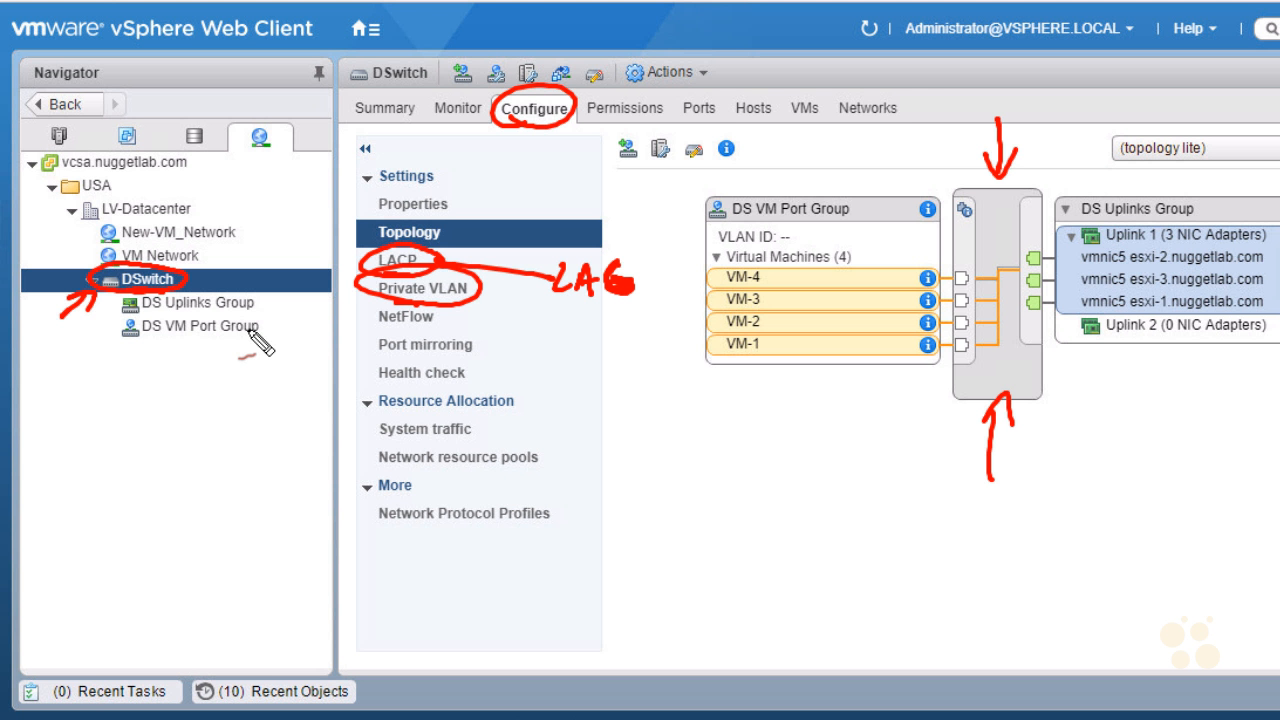
pyautogui.press('Escape')
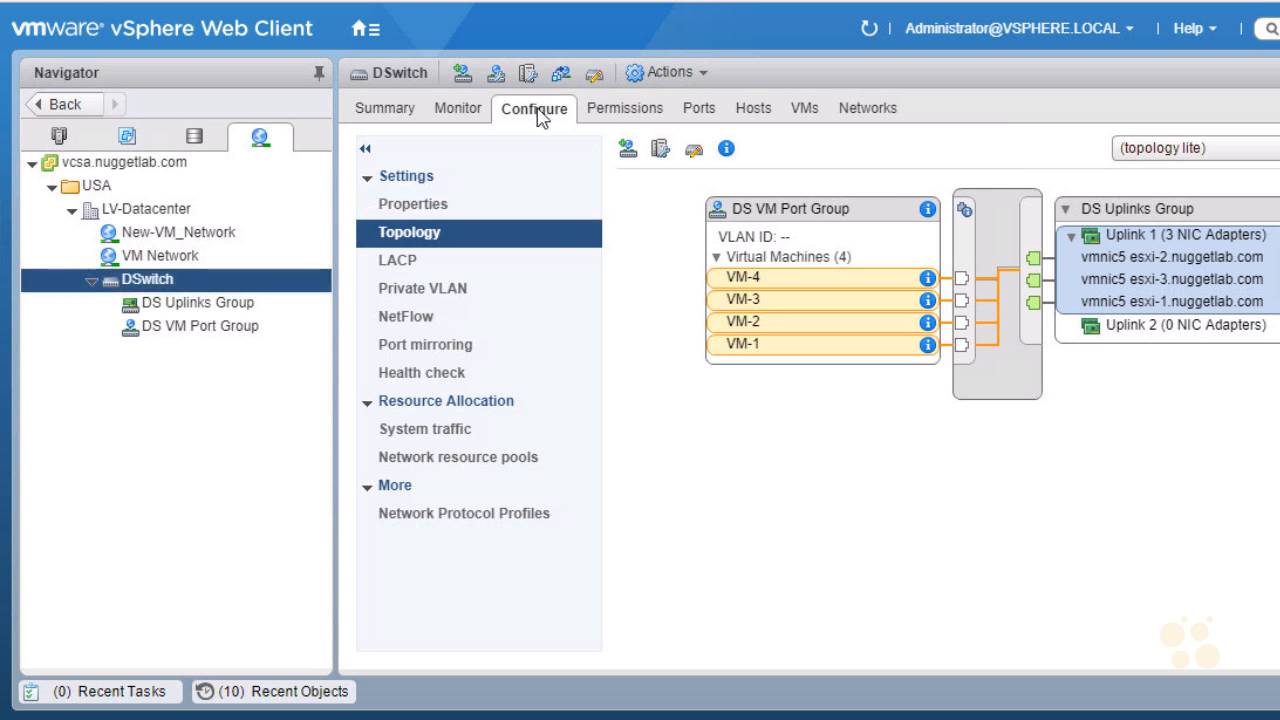
# - Open the DSwitch properties for editing and review the general settings for uplinks, ports and Network I/O Control
pyautogui.click(417, 205)
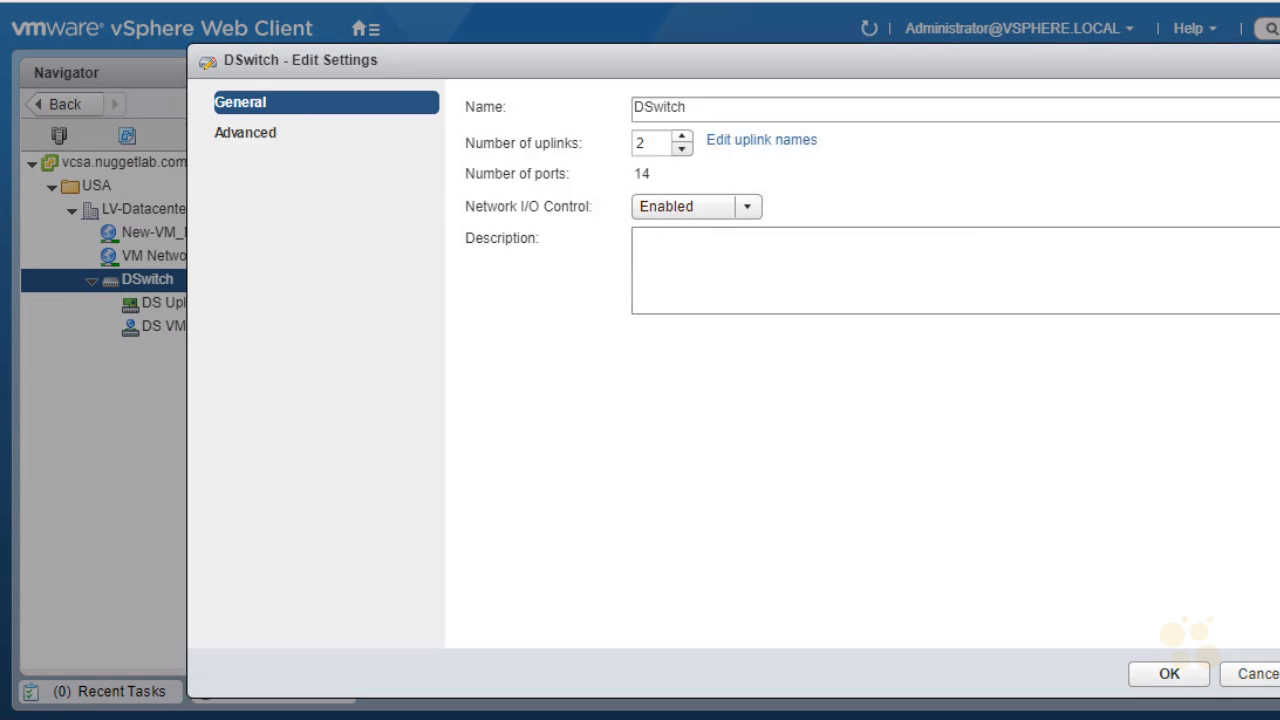
pyautogui.moveTo(621, 166); pyautogui.dragTo(638, 162)
pyautogui.moveTo(634, 151)
pyautogui.mouseDown()
pyautogui.moveTo(651, 143)
pyautogui.moveTo(625, 144)
pyautogui.mouseUp()
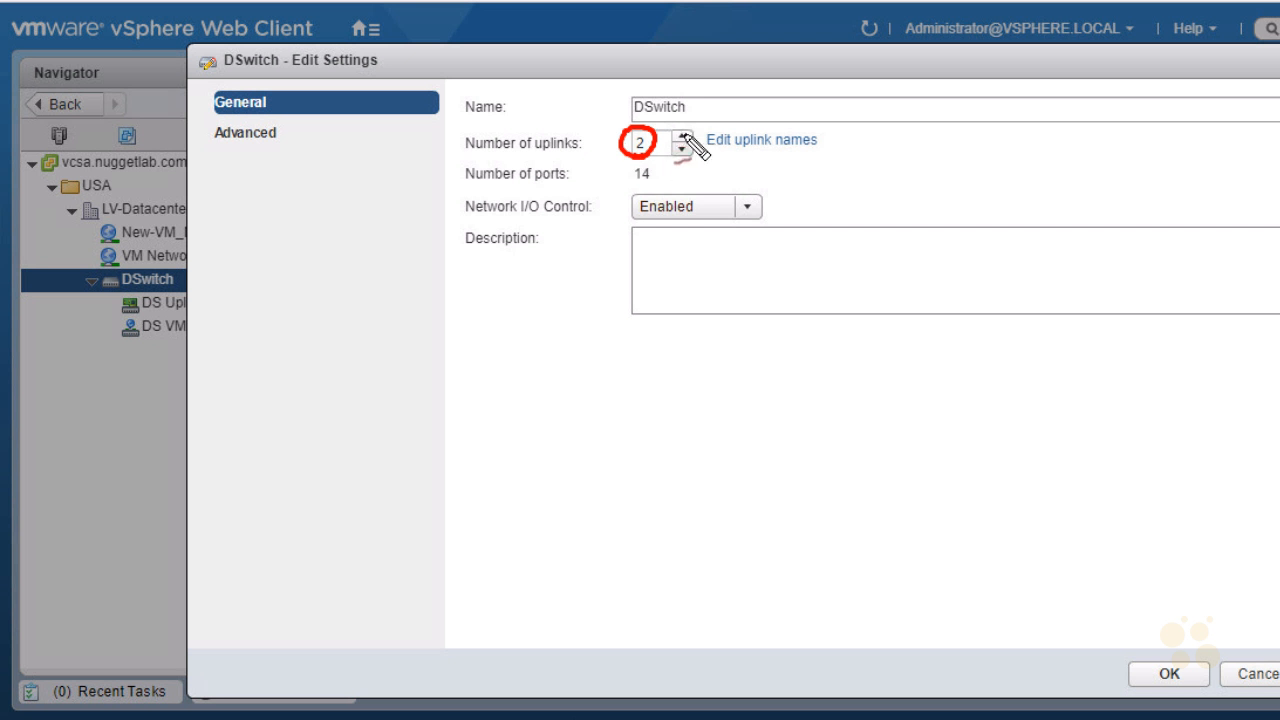
pyautogui.moveTo(636, 190)
pyautogui.mouseDown()
pyautogui.moveTo(658, 168)
pyautogui.moveTo(642, 187)
pyautogui.moveTo(641, 172)
pyautogui.mouseUp()
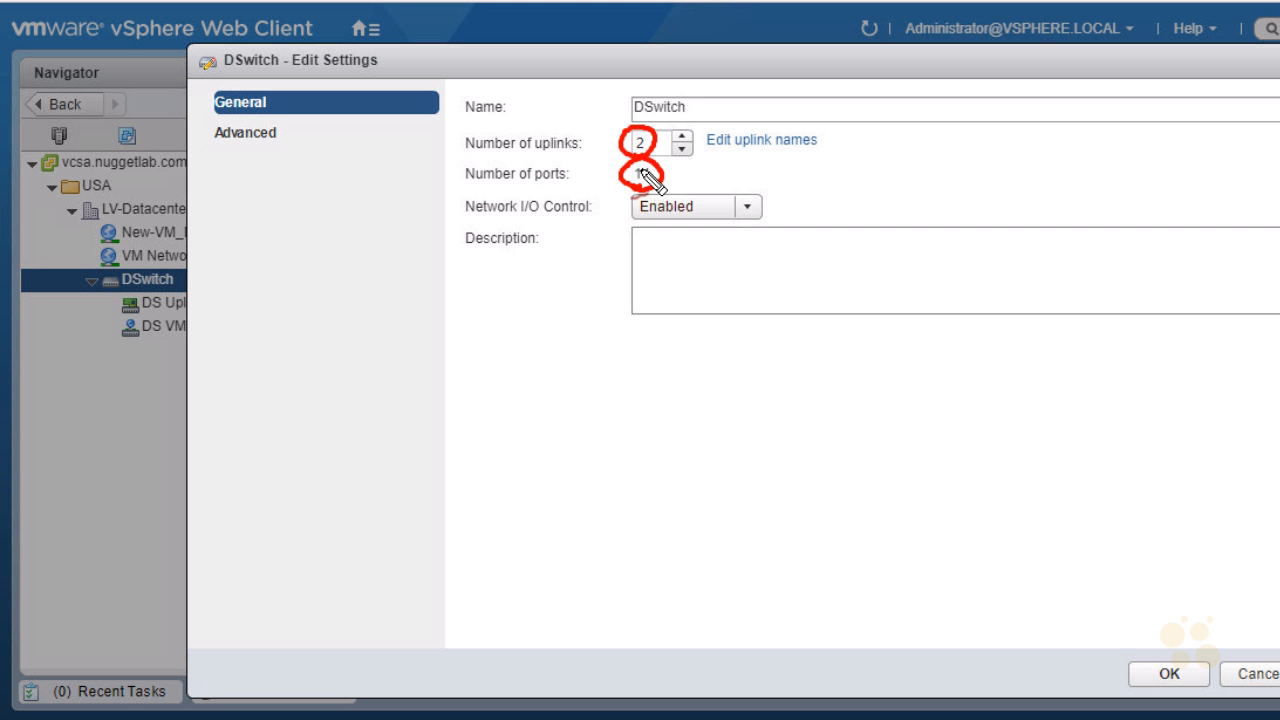
pyautogui.moveTo(797, 160); pyautogui.dragTo(780, 194)
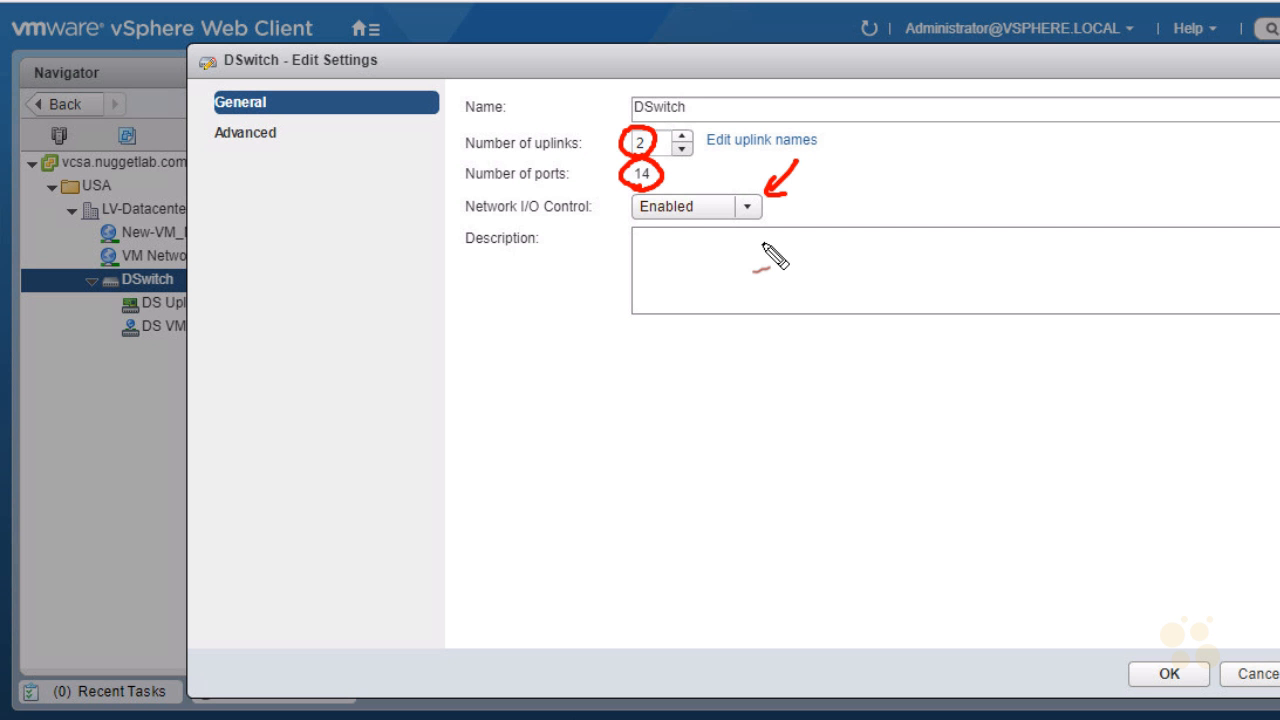
pyautogui.press('Escape')
# - Review the advanced DSwitch settings, including the MTU and the discovery protocol
pyautogui.click(246, 137)
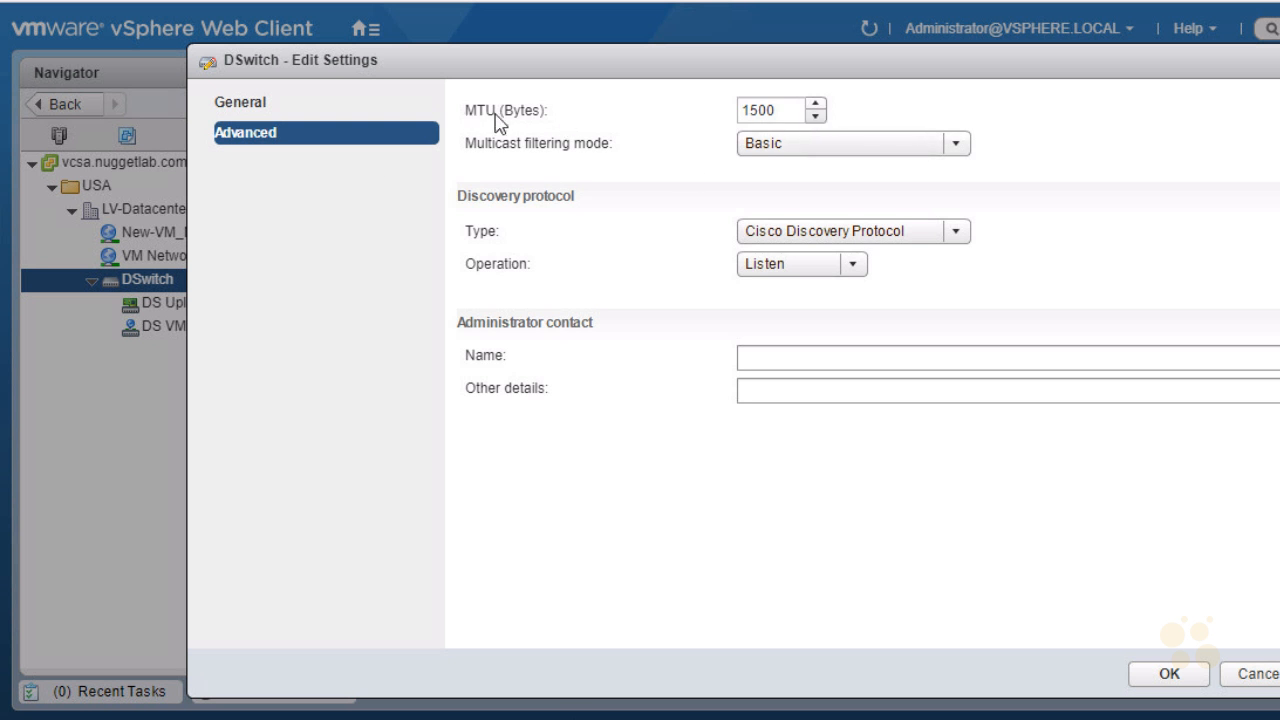
pyautogui.hotkey('ctrl', '2')
pyautogui.moveTo(1003, 98)
pyautogui.mouseDown()
pyautogui.moveTo(998, 125)
pyautogui.moveTo(1020, 102)
pyautogui.mouseUp()
pyautogui.moveTo(1042, 99)
pyautogui.mouseDown()
pyautogui.moveTo(1048, 114)
pyautogui.moveTo(1082, 96)
pyautogui.mouseUp()
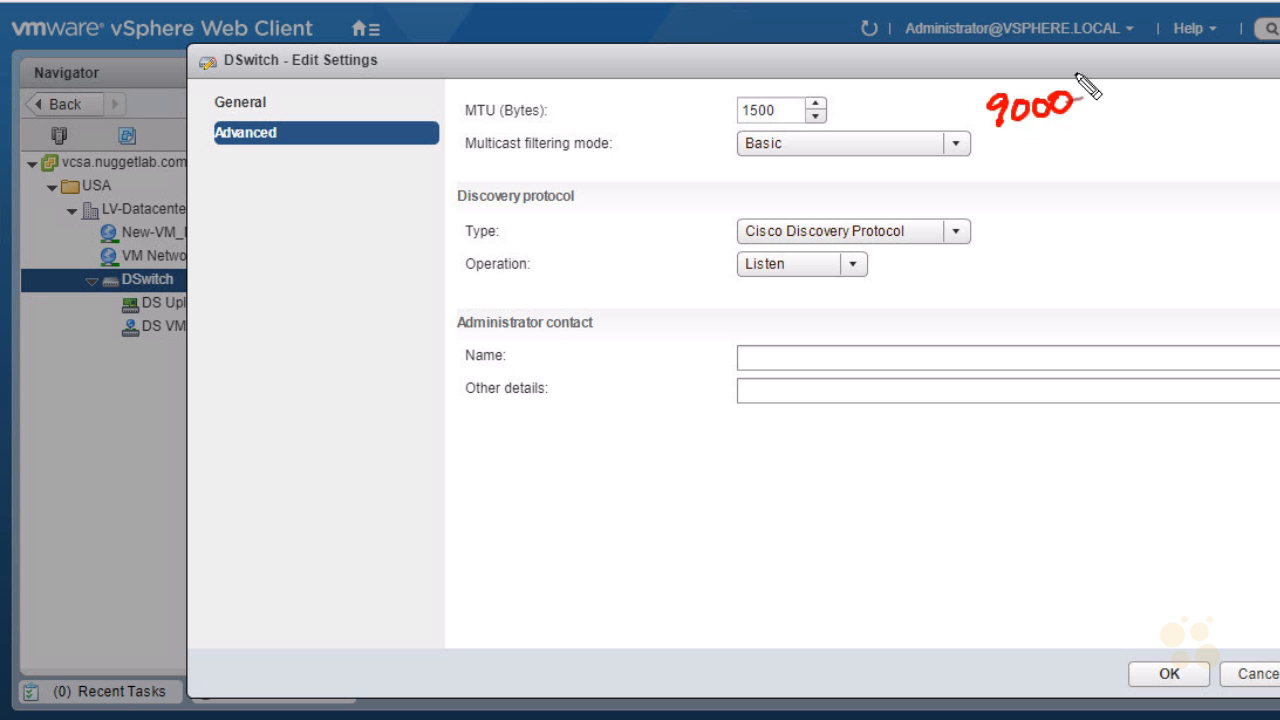
pyautogui.moveTo(1000, 143); pyautogui.dragTo(1085, 122)
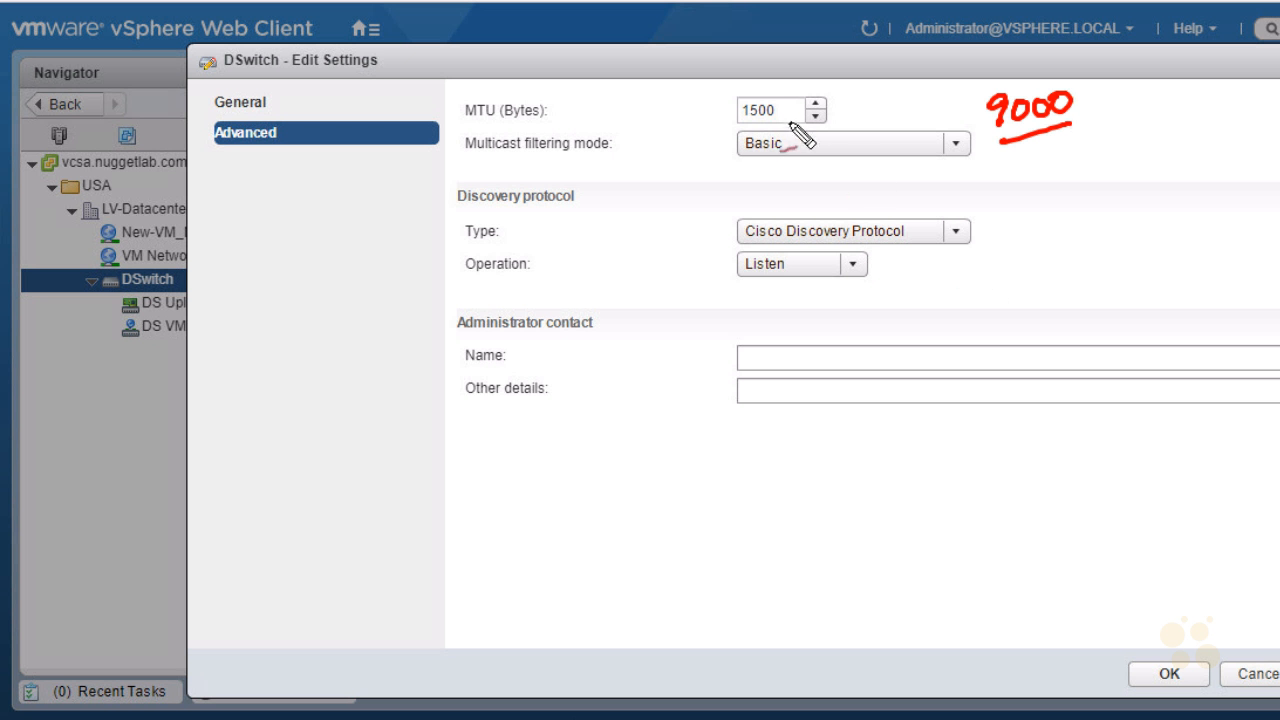
pyautogui.moveTo(322, 213); pyautogui.dragTo(338, 208)
pyautogui.moveTo(466, 212); pyautogui.dragTo(550, 215)
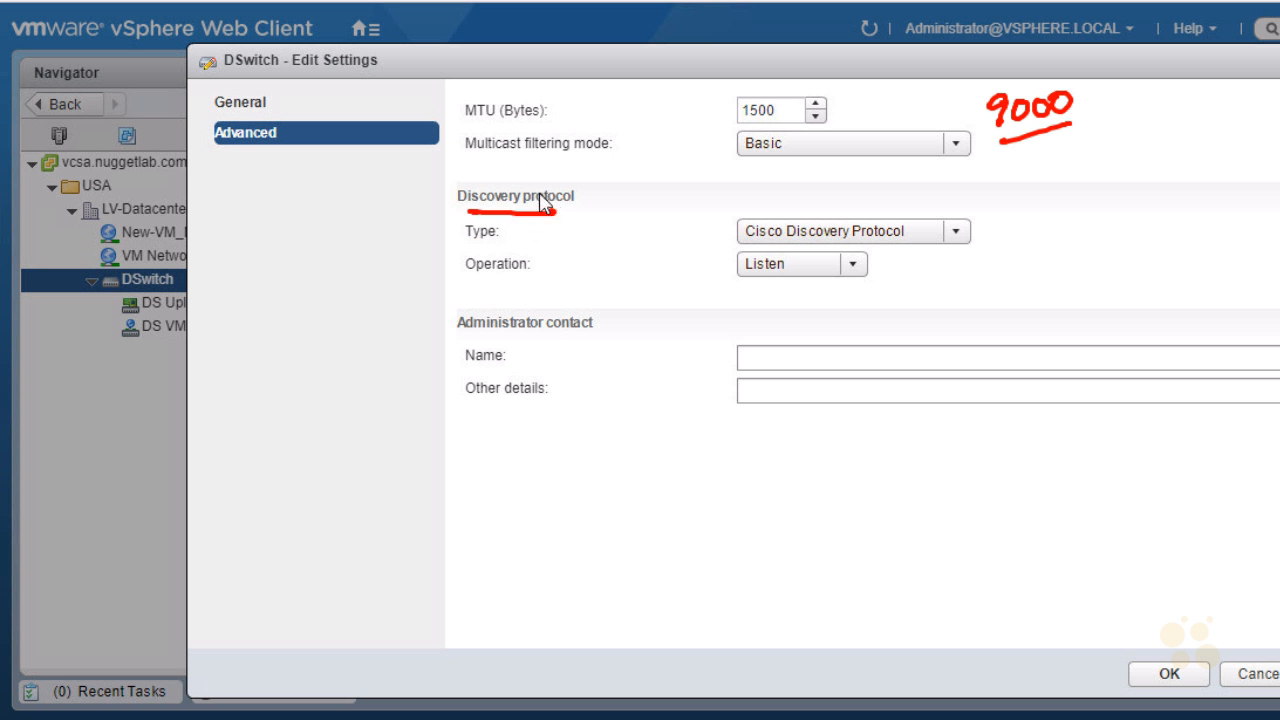
# - Try Link Layer Discovery Protocol and Cisco Discovery Protocol as the discovery type, and close the switch settings without saving
pyautogui.click(955, 234)
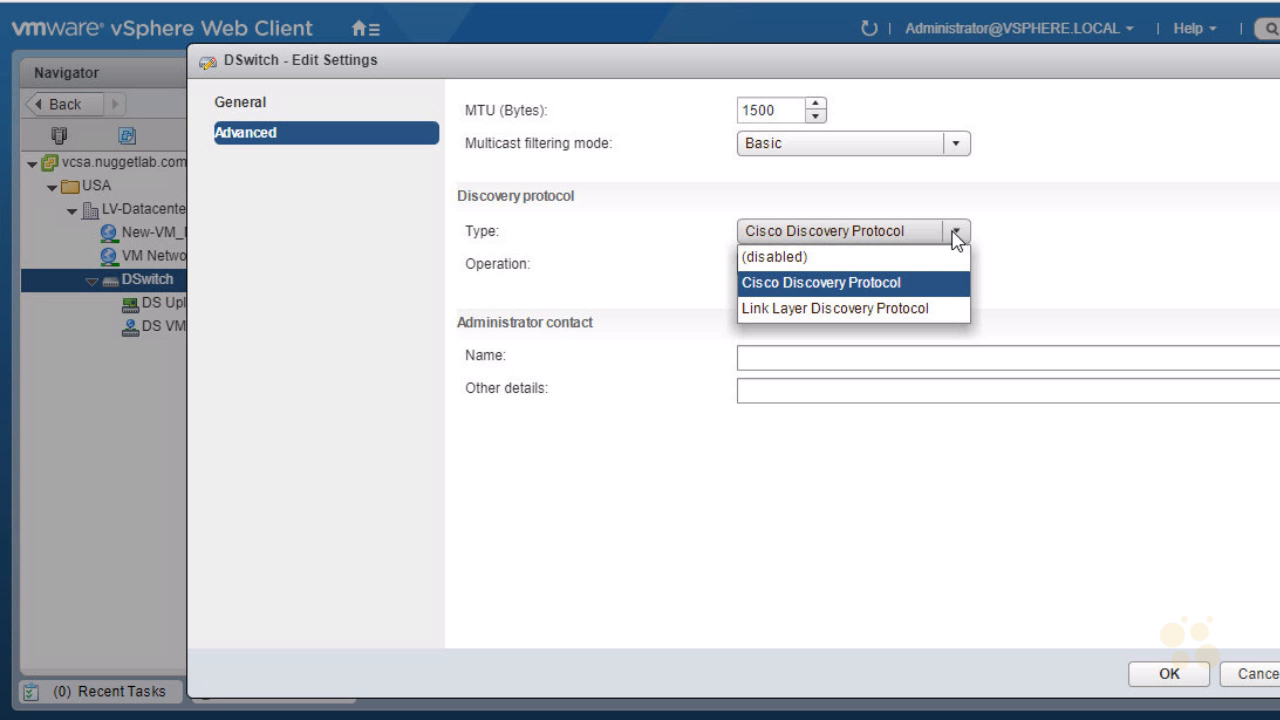
pyautogui.click(925, 308)
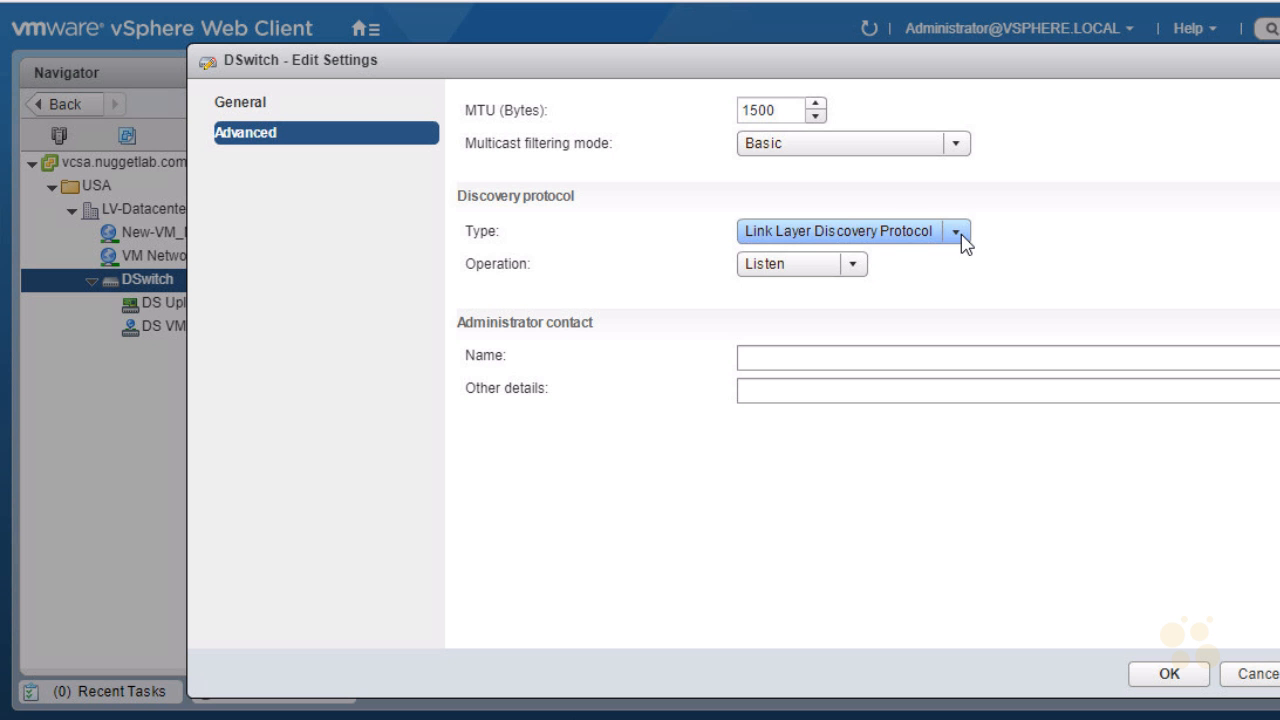
pyautogui.click(853, 265)
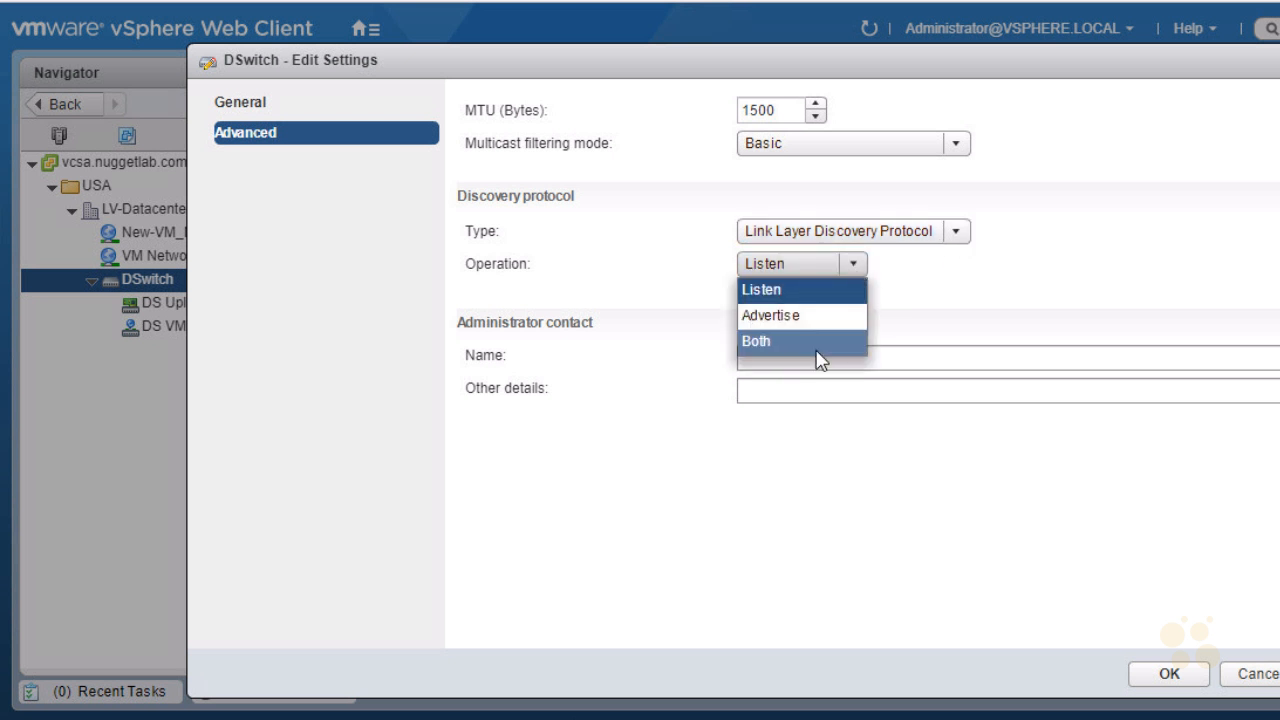
pyautogui.click(964, 237)
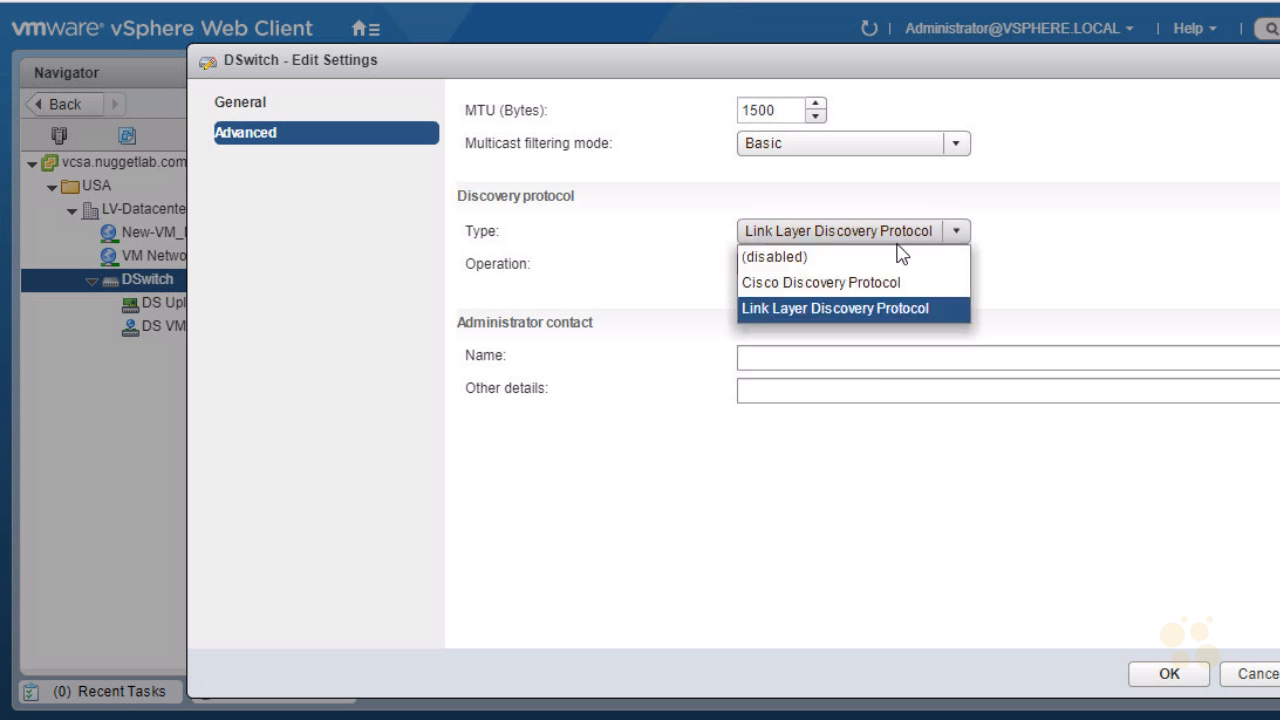
pyautogui.click(886, 283)
pyautogui.click(855, 266)
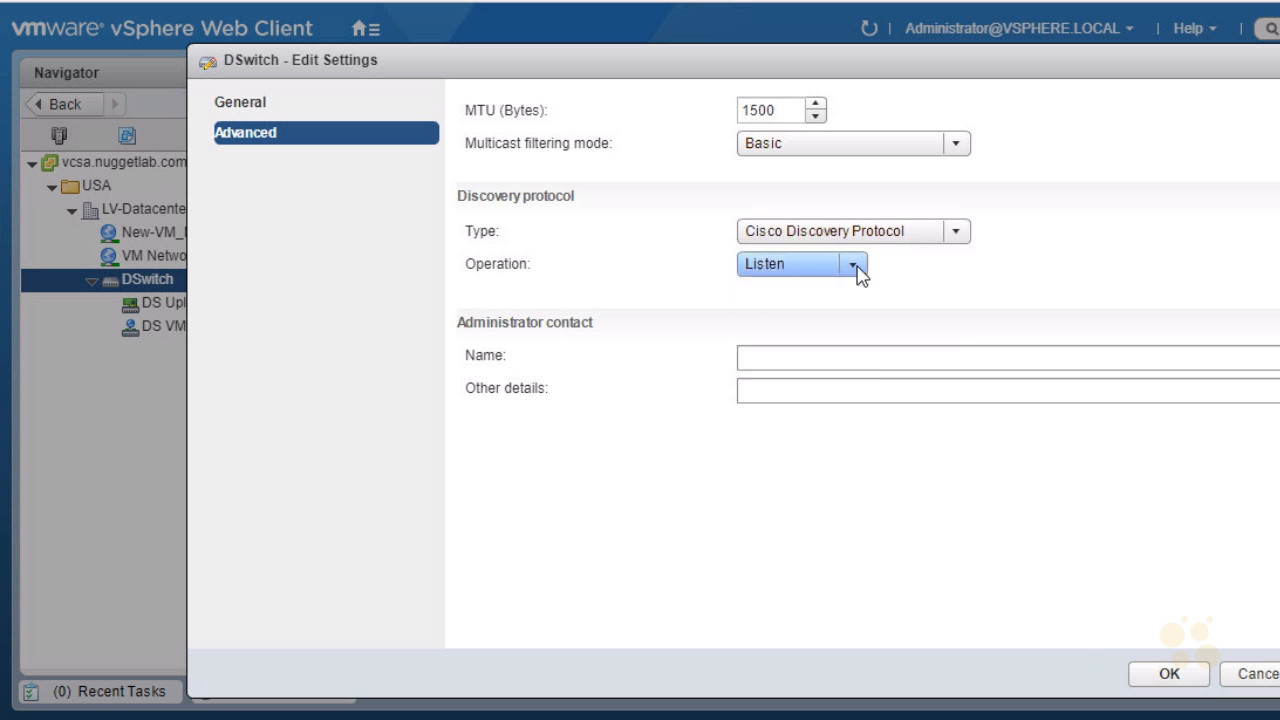
pyautogui.click(857, 269)
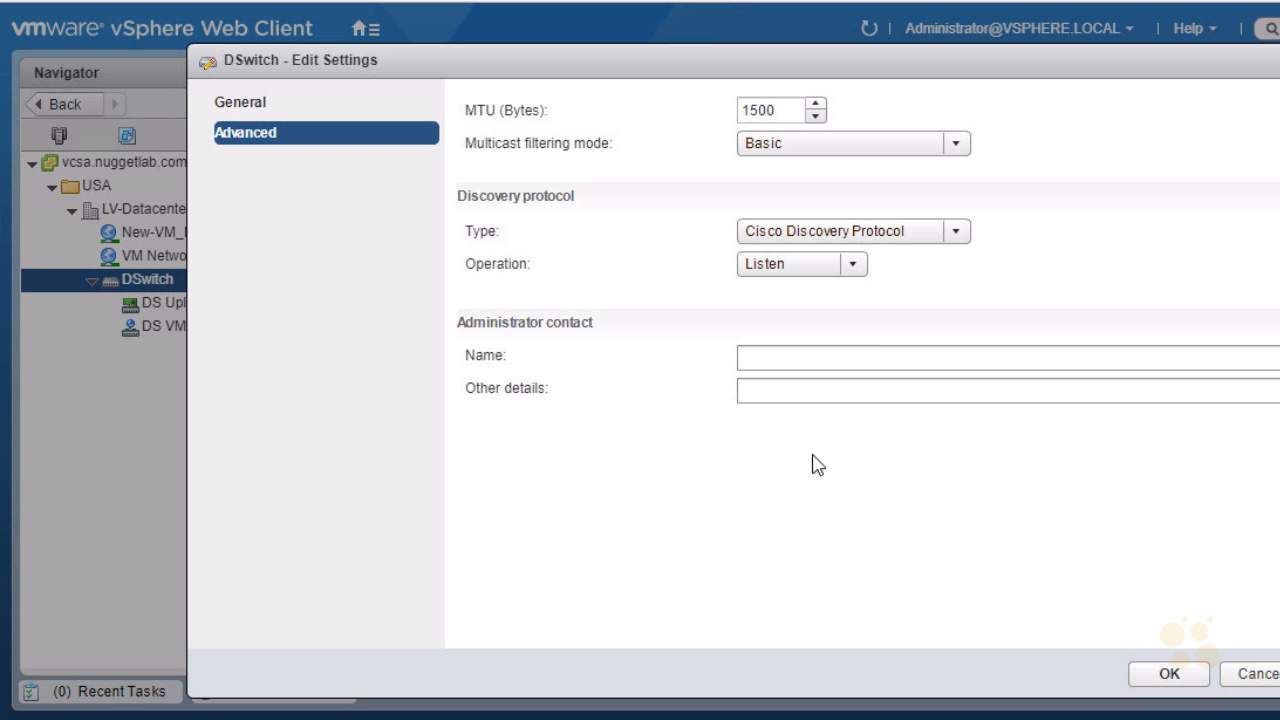
pyautogui.click(1240, 673)
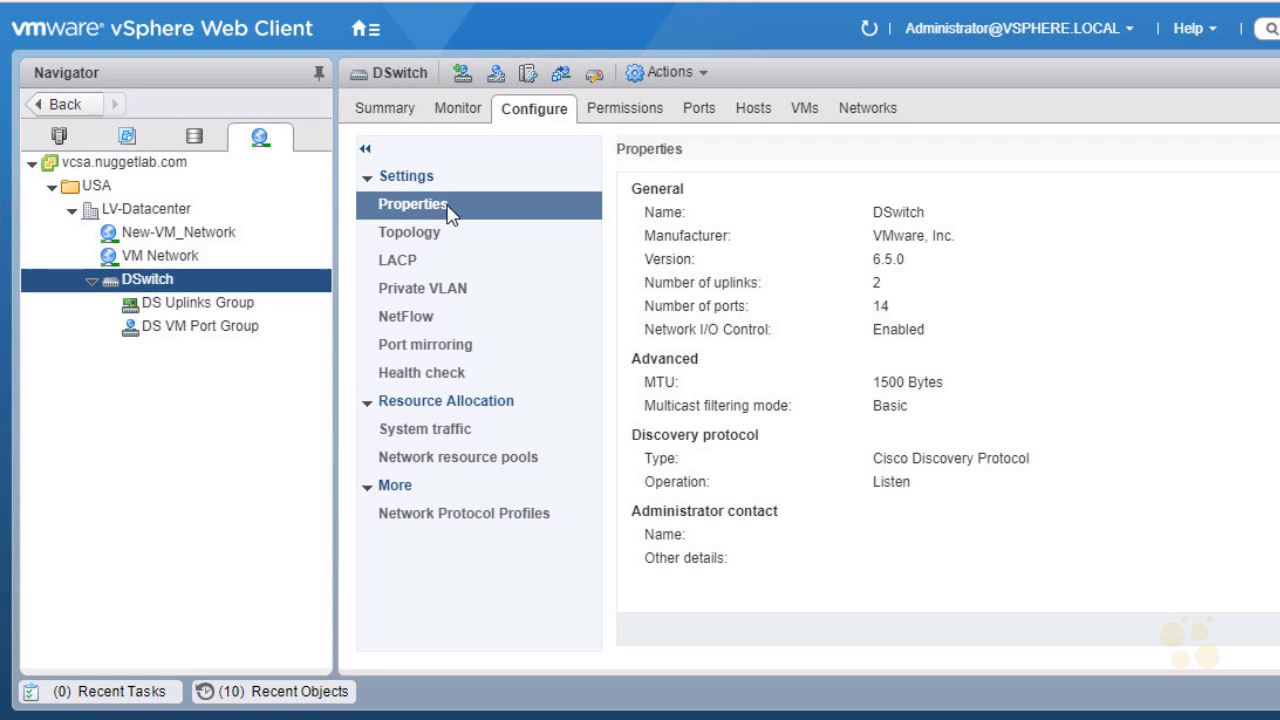
# - Return to the DSwitch topology and open the Add and Manage Hosts wizard for the switch
pyautogui.click(425, 238)
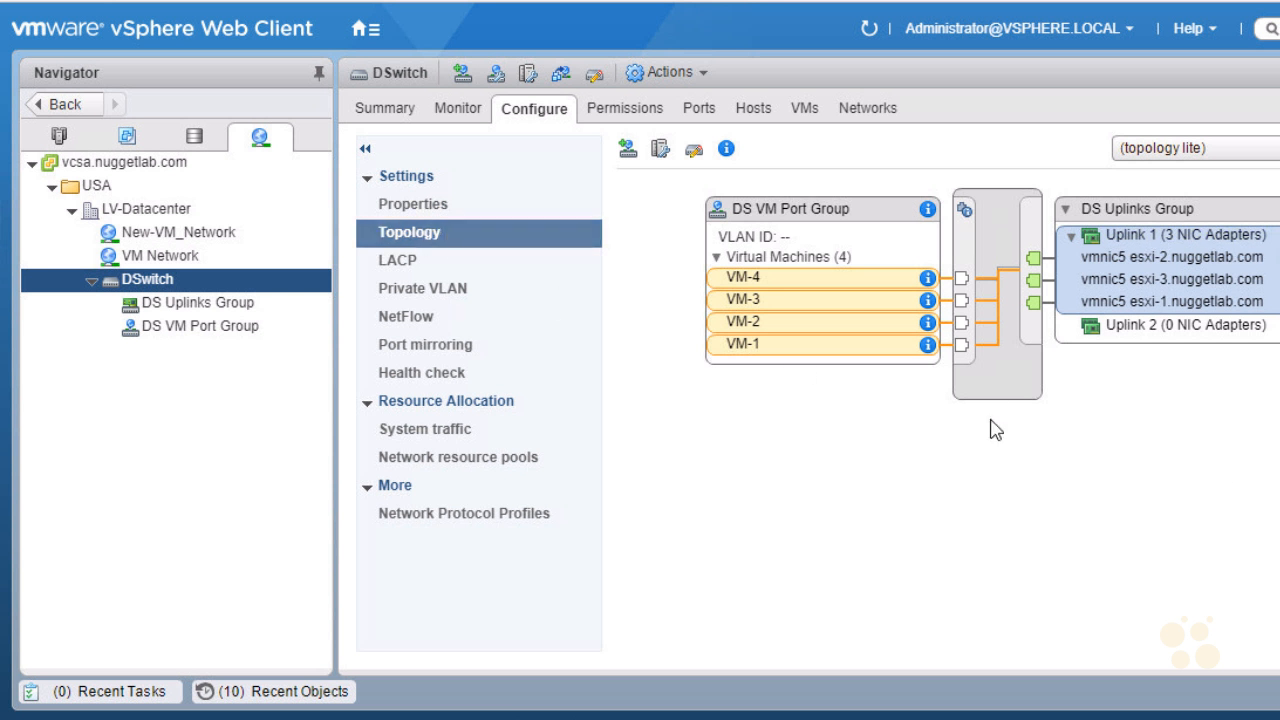
pyautogui.click(661, 150)
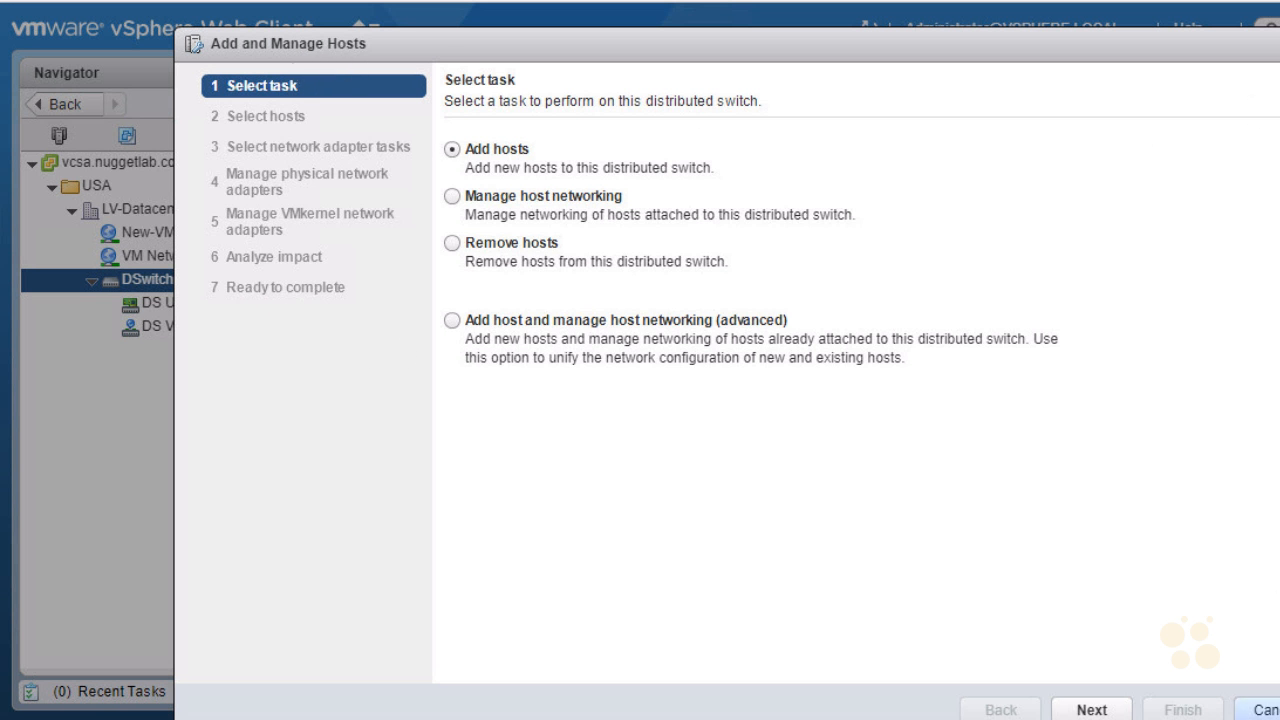
pyautogui.click(1262, 709)
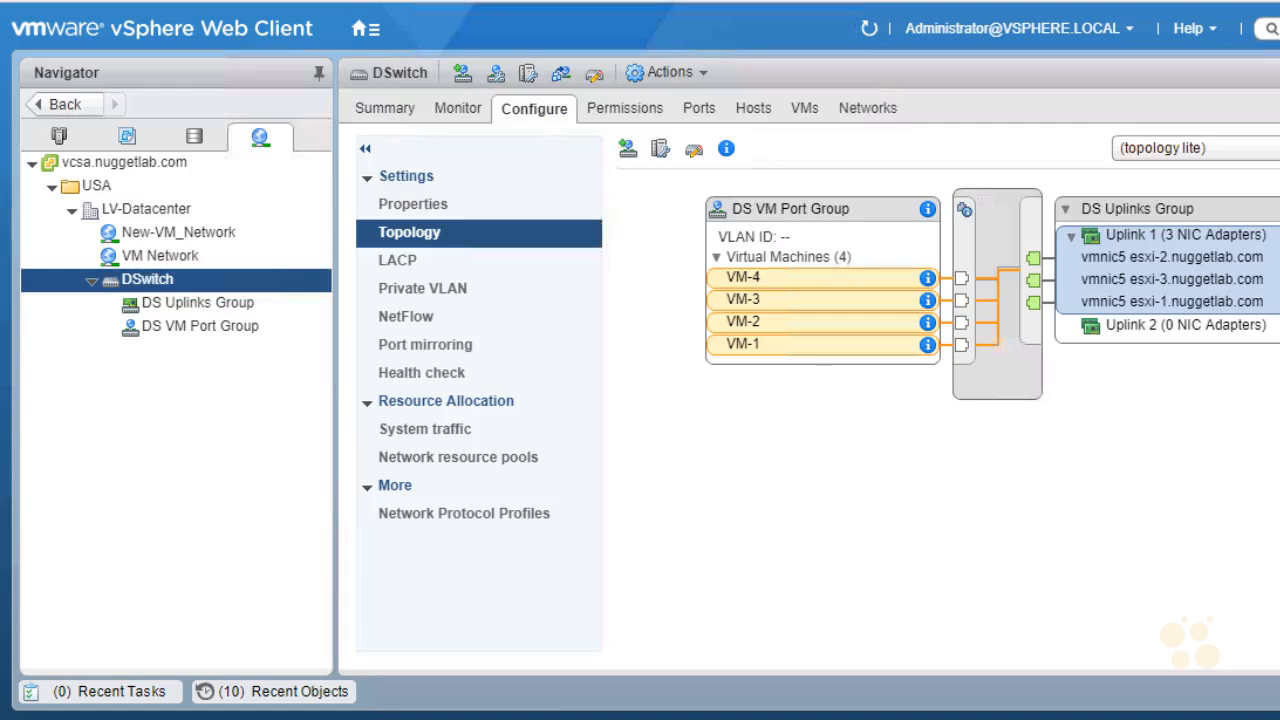
pyautogui.rightClick(201, 288)
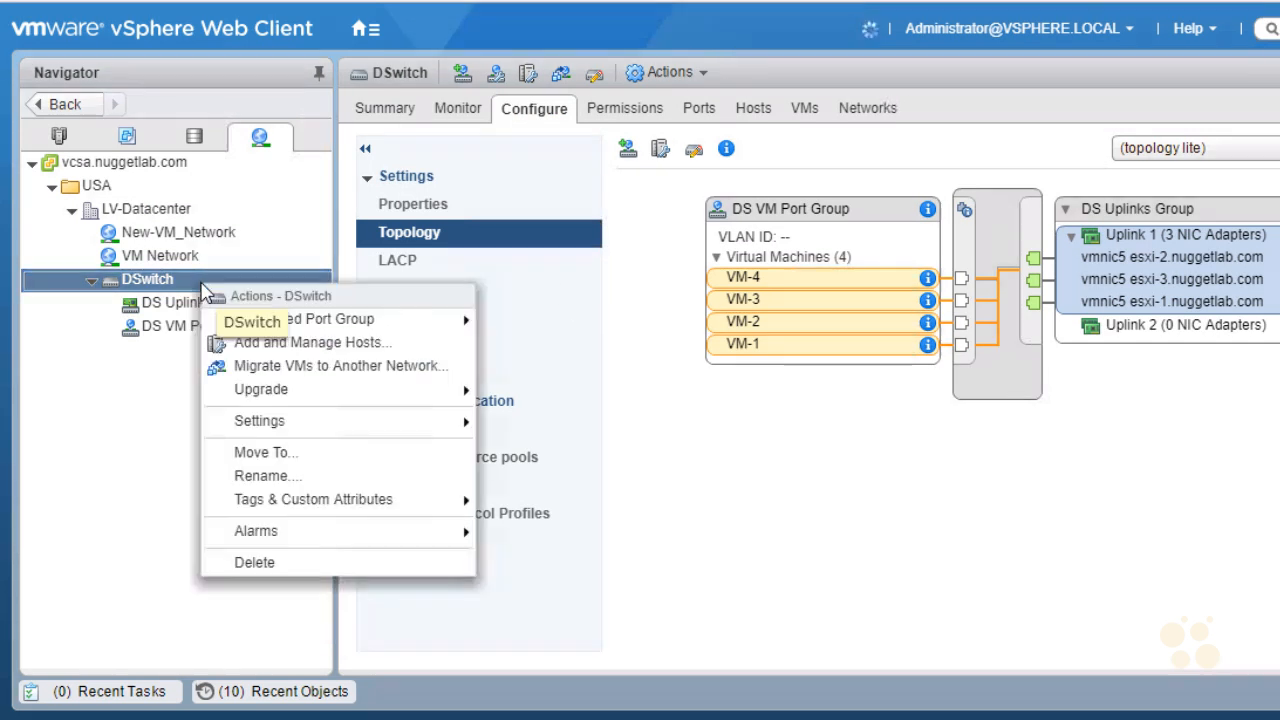
pyautogui.click(398, 352)
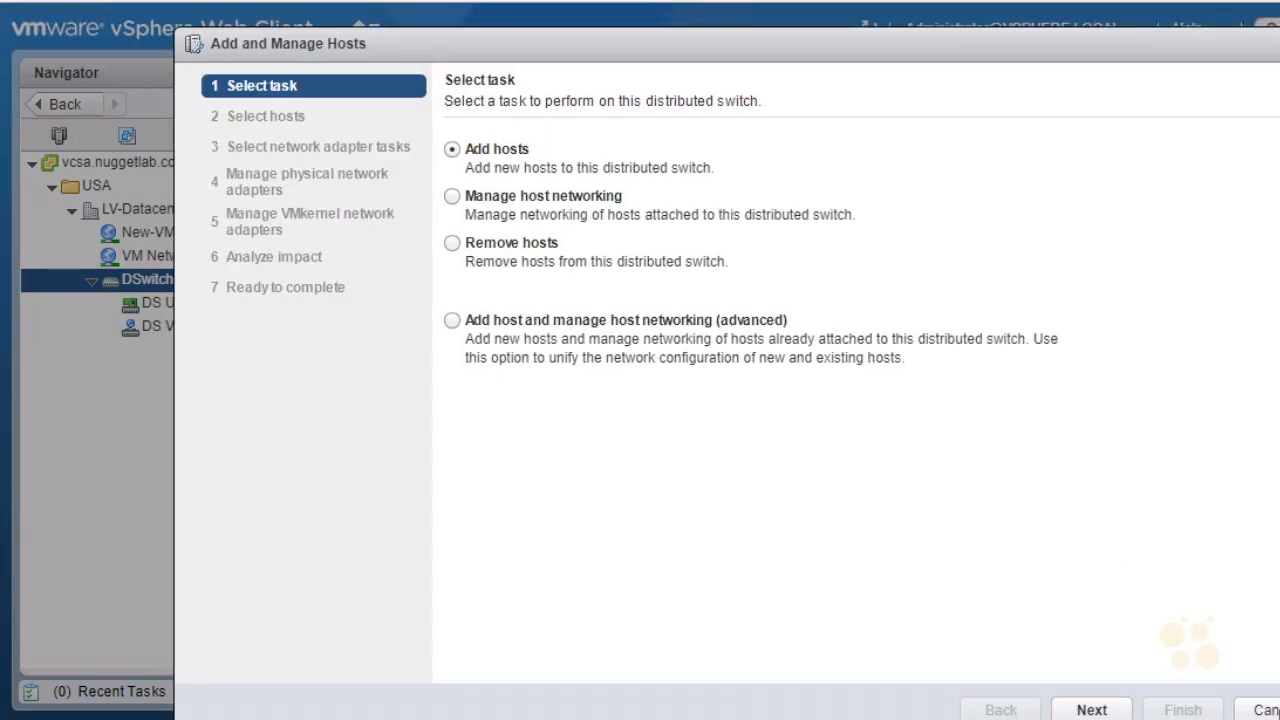
# - Cancel the Add and Manage Hosts wizard and start a new link aggregation group in the DSwitch LACP settings
pyautogui.click(1260, 709)
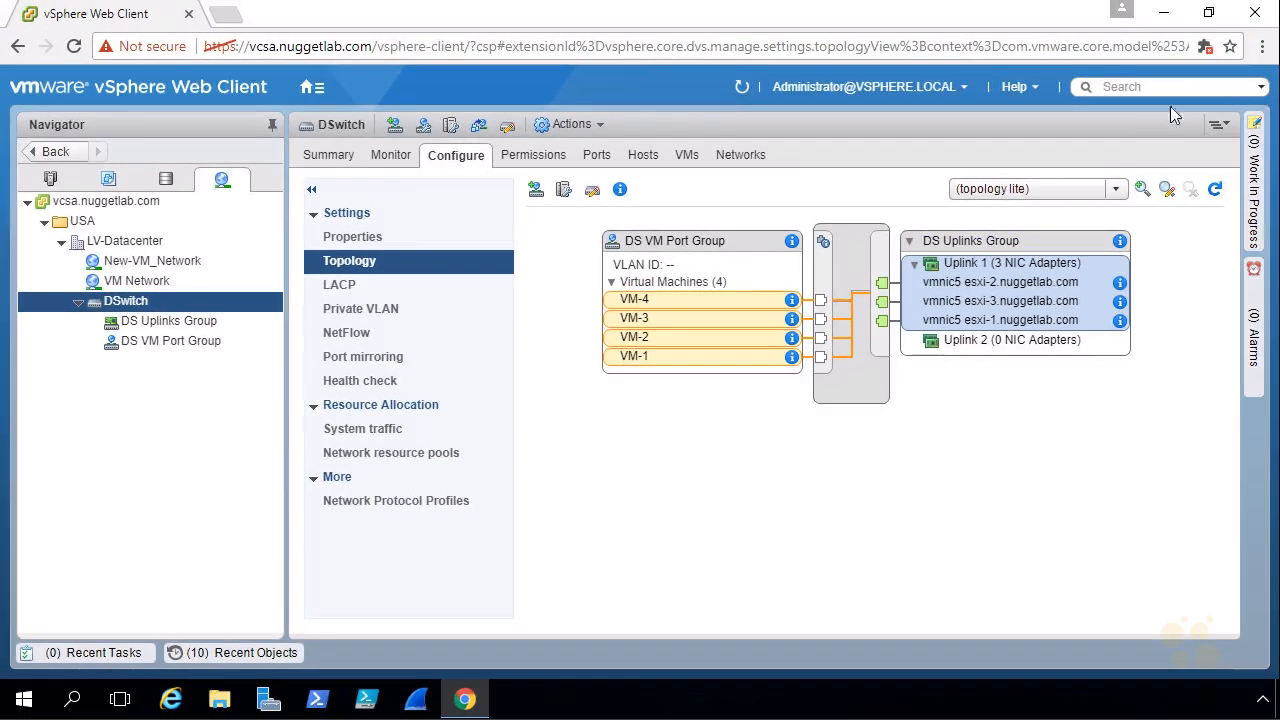
pyautogui.press('F11')
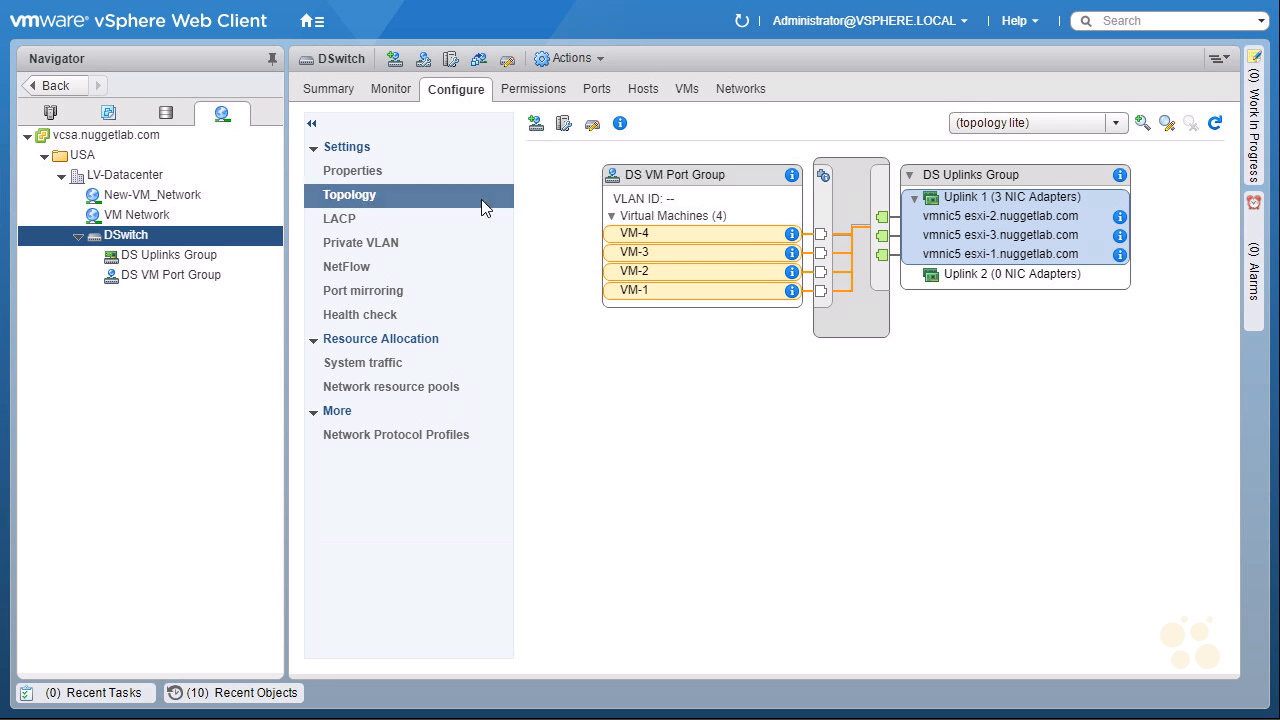
pyautogui.click(350, 221)
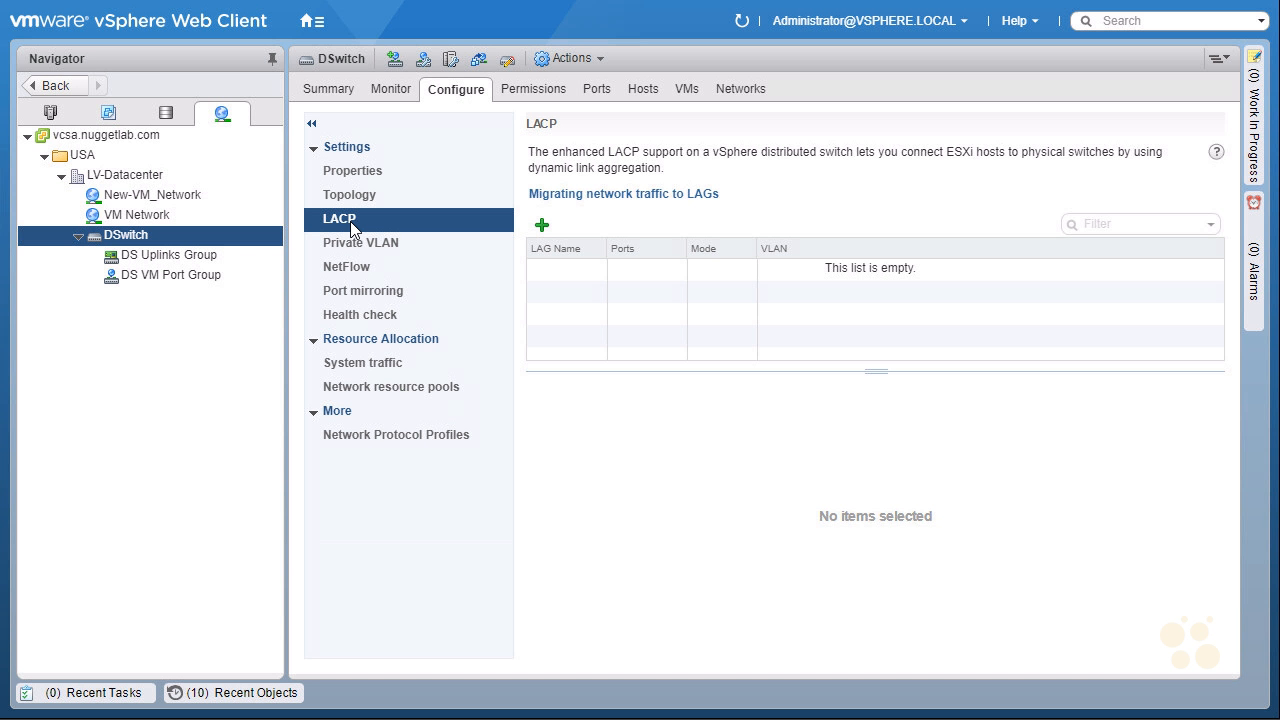
pyautogui.click(541, 227)
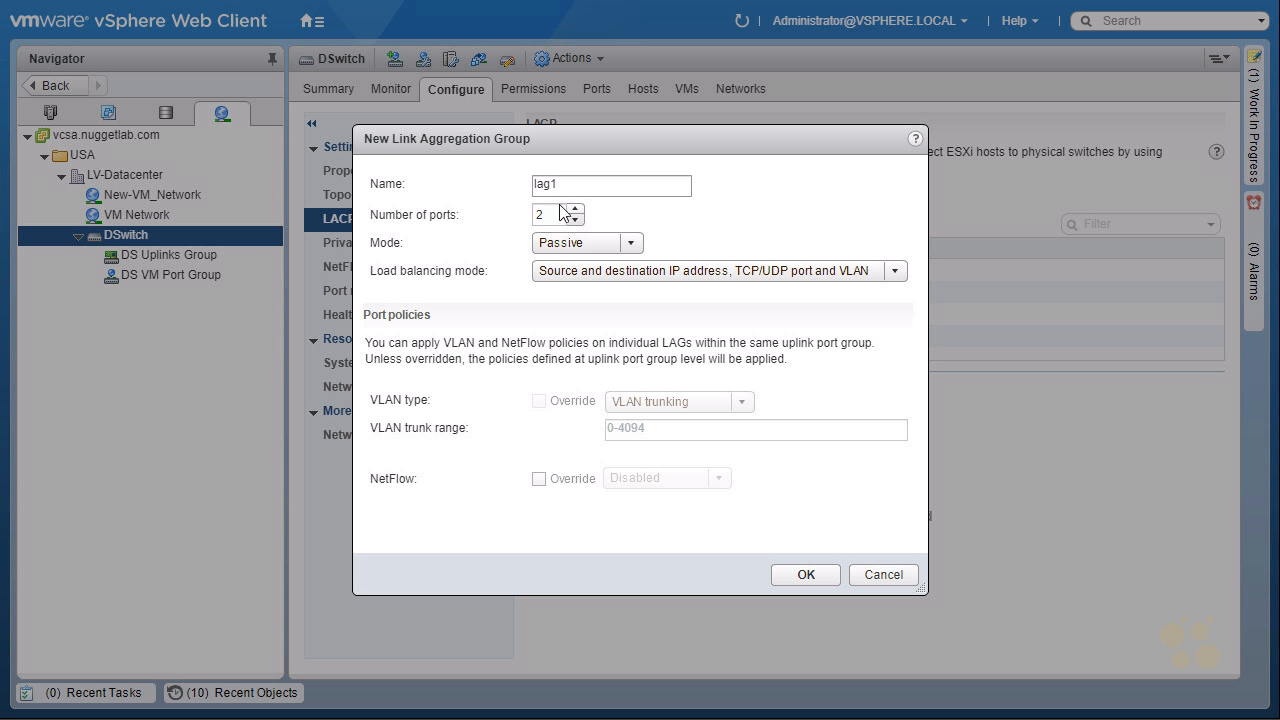
# - Review the mode and load balancing choices, and create lag1 with 2 ports, Passive mode and source and destination IP address, TCP/UDP port and VLAN balancing
pyautogui.click(630, 246)
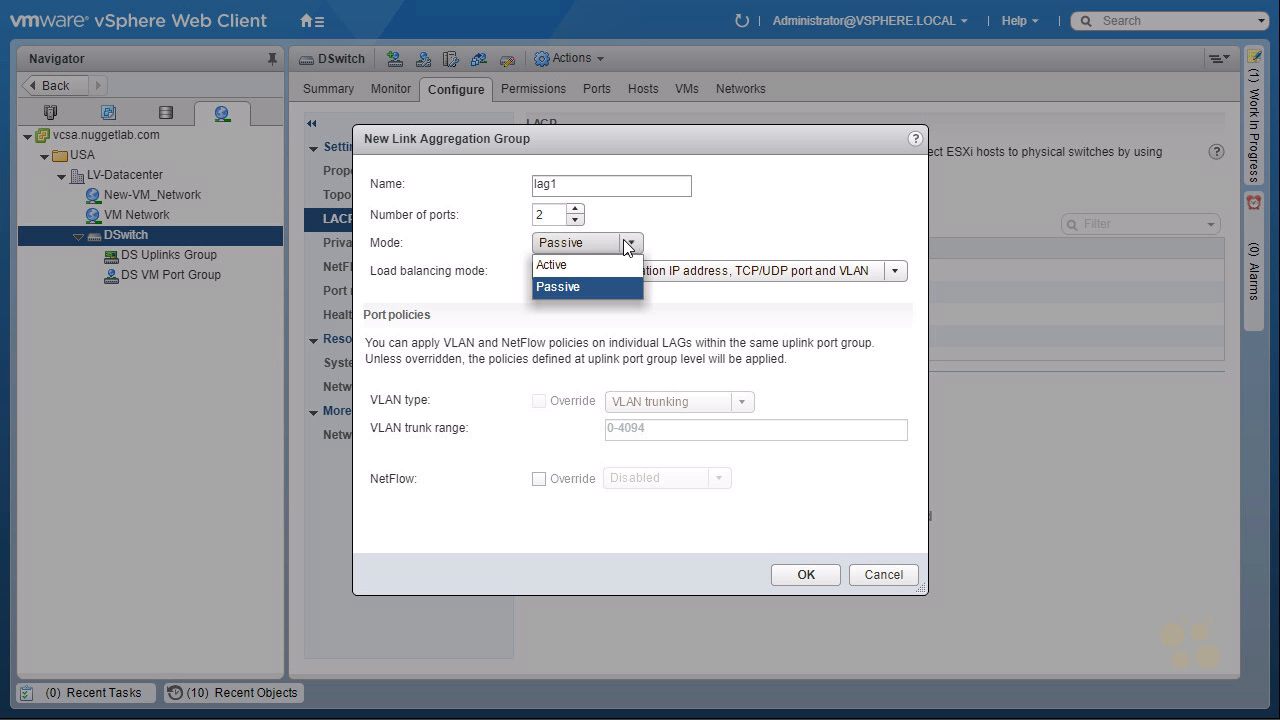
pyautogui.click(723, 229)
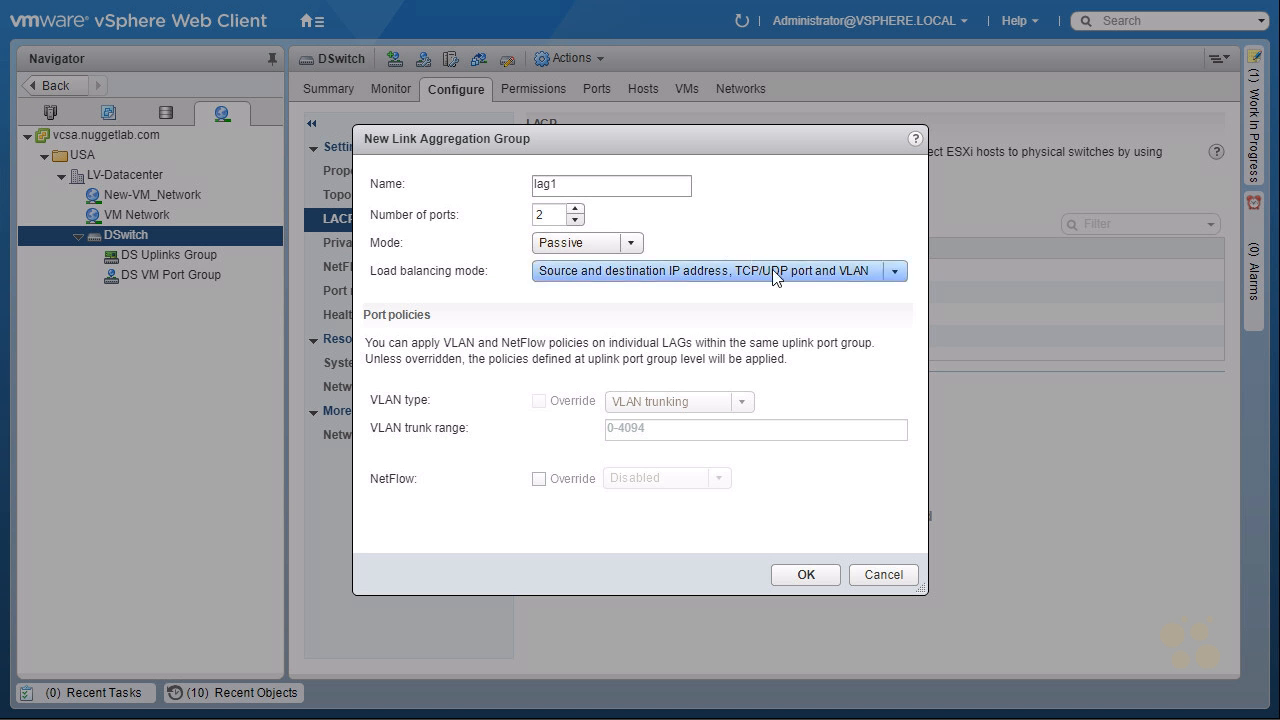
pyautogui.click(896, 272)
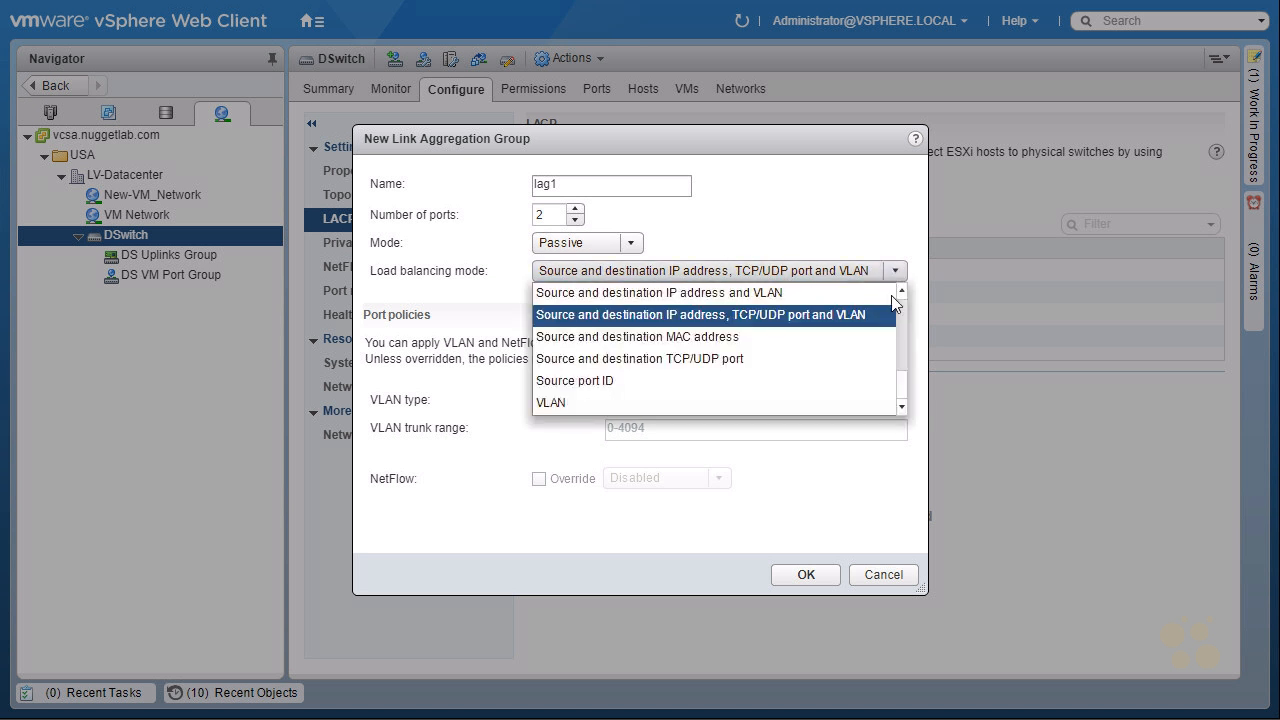
pyautogui.scroll(5, 902, 310)
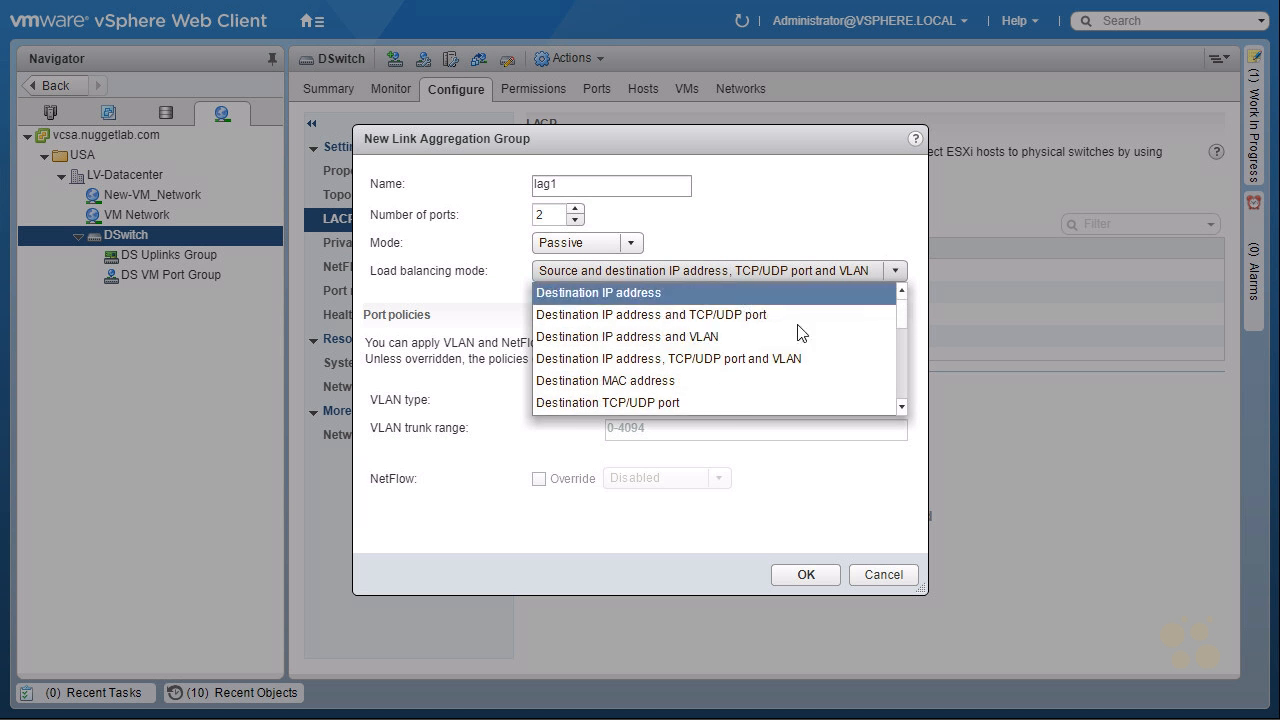
pyautogui.scroll(-5, 903, 344)
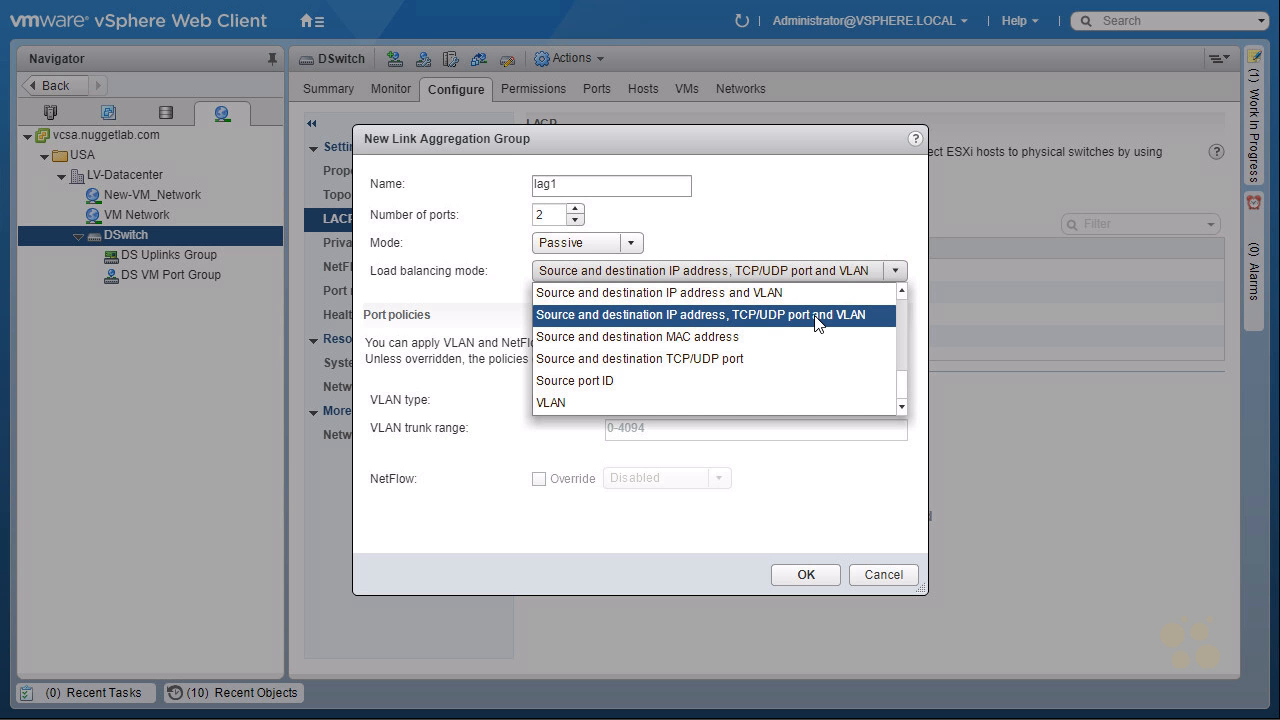
pyautogui.scroll(5, 815, 316)
pyautogui.scroll(-5, 853, 305)
pyautogui.click(866, 222)
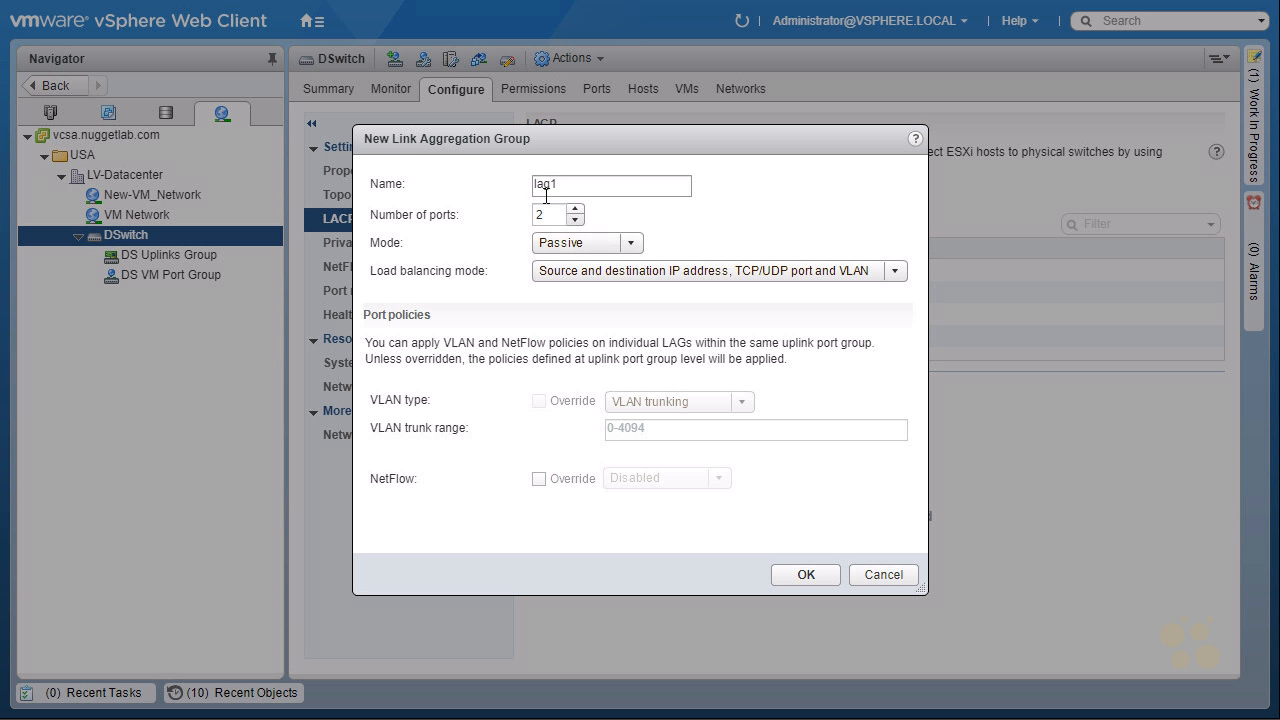
pyautogui.click(803, 577)
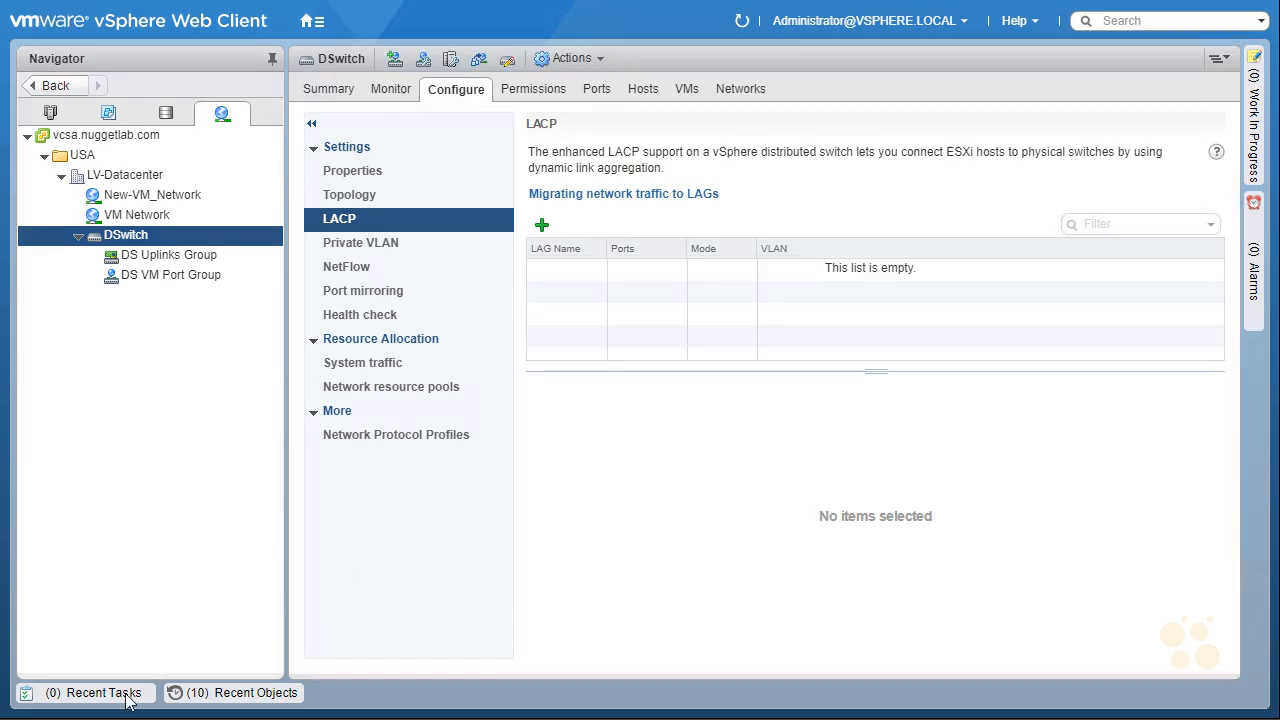
# - Check the link aggregation update in the recent tasks and refresh the LACP list of link aggregation groups
pyautogui.click(118, 696)
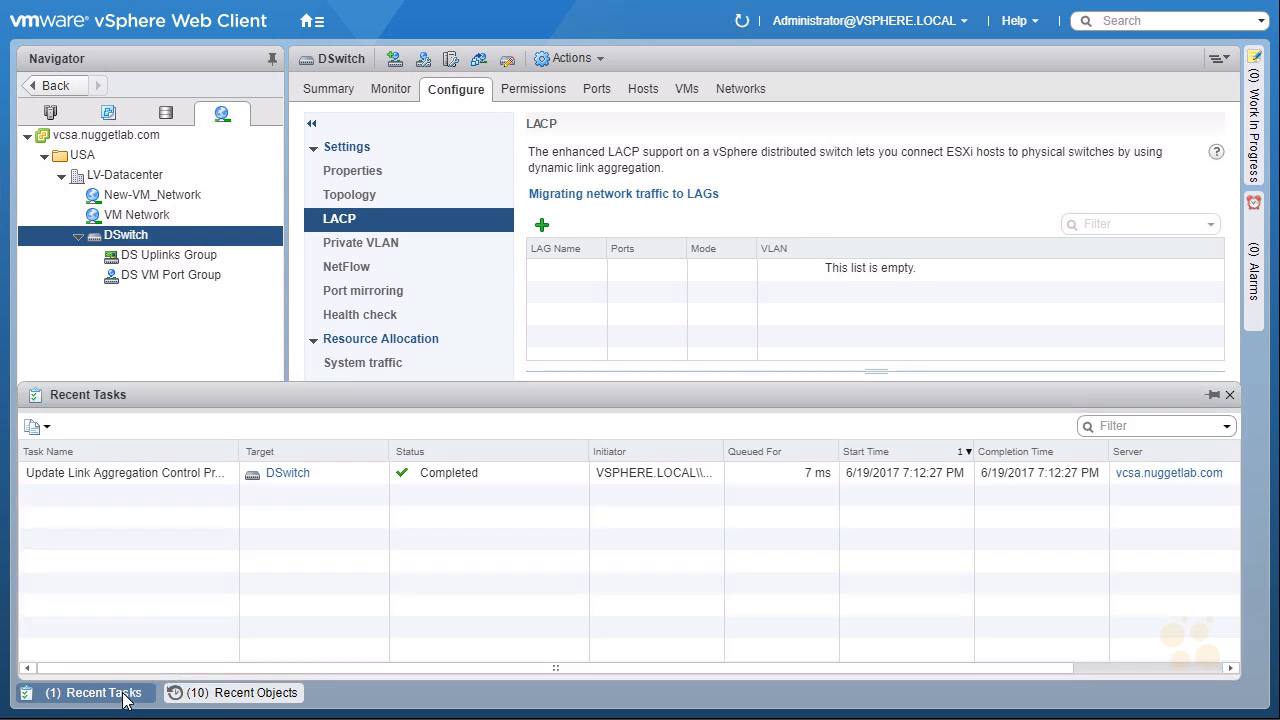
pyautogui.click(316, 474)
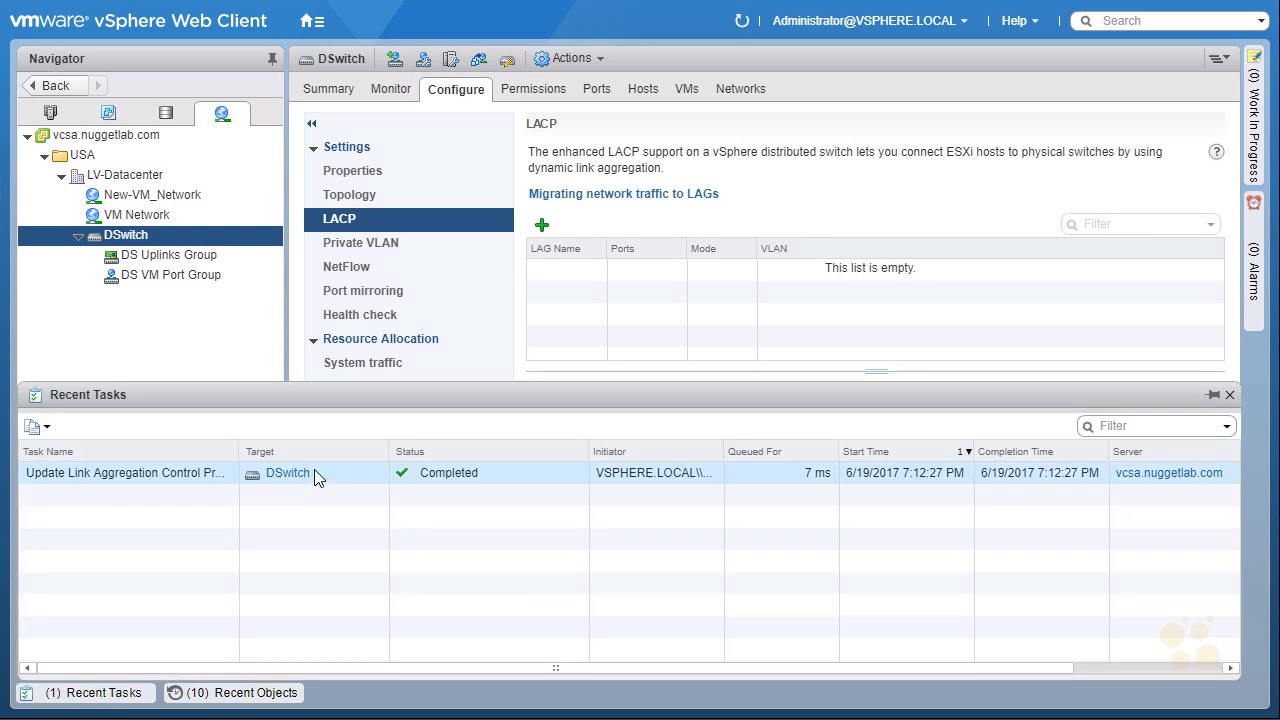
pyautogui.click(124, 693)
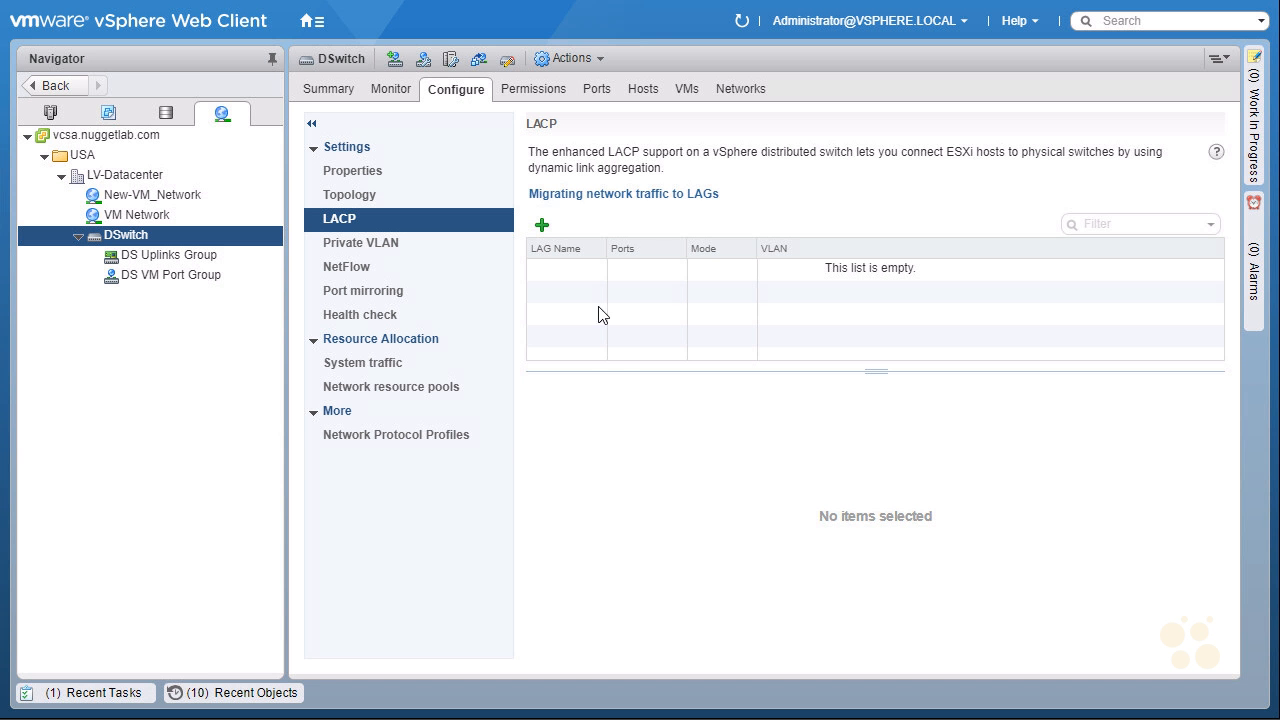
pyautogui.click(741, 24)
pyautogui.click(741, 24)
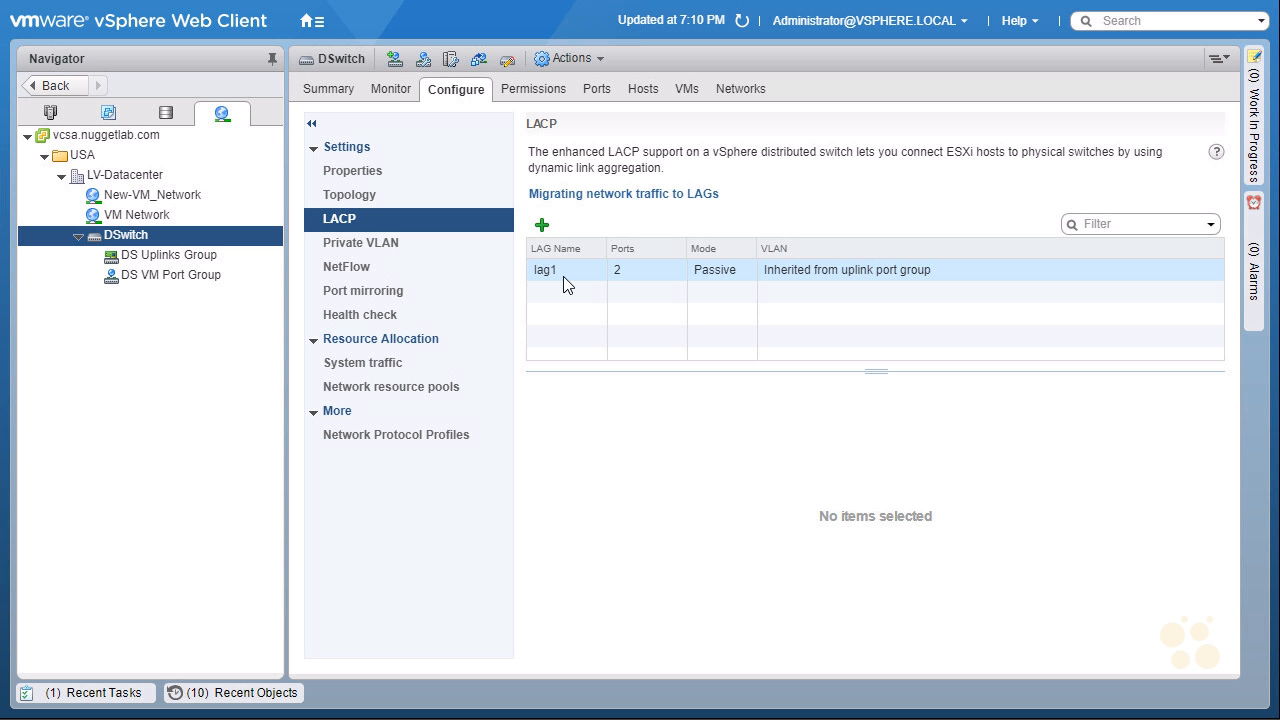
# - Start the Add and Manage Hosts wizard for DSwitch with the Manage host networking task
pyautogui.rightClick(178, 236)
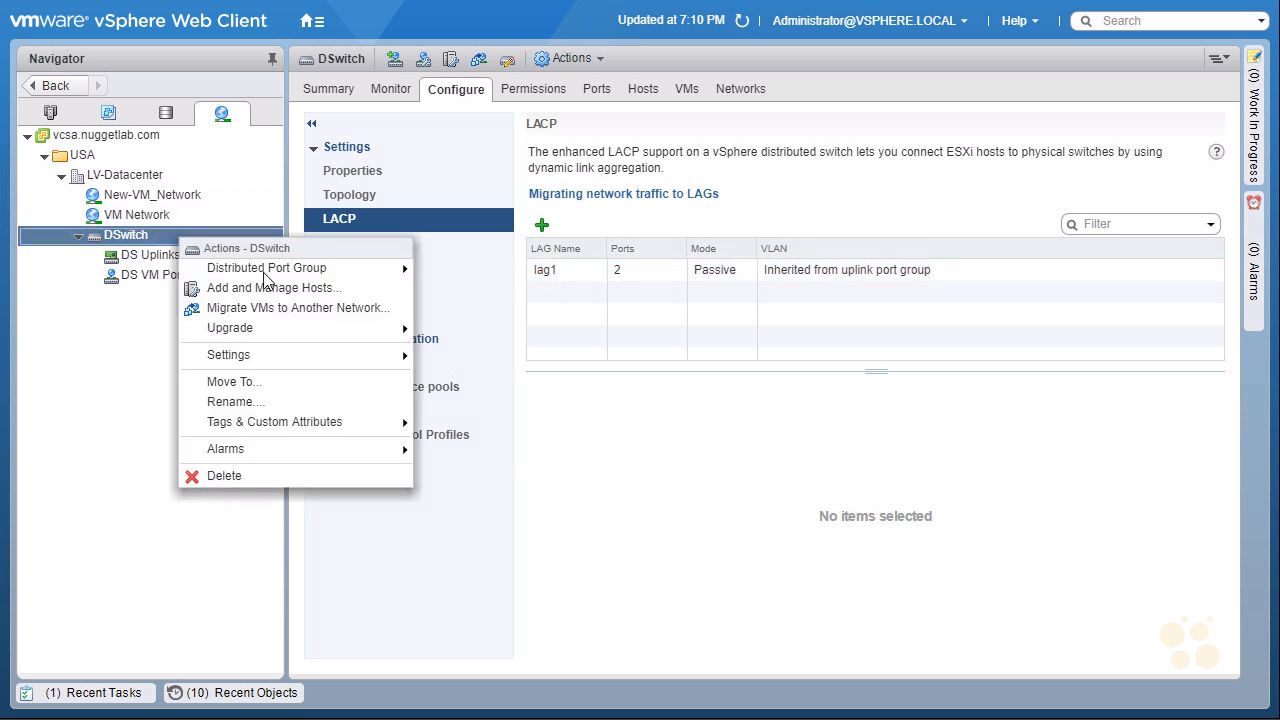
pyautogui.click(355, 289)
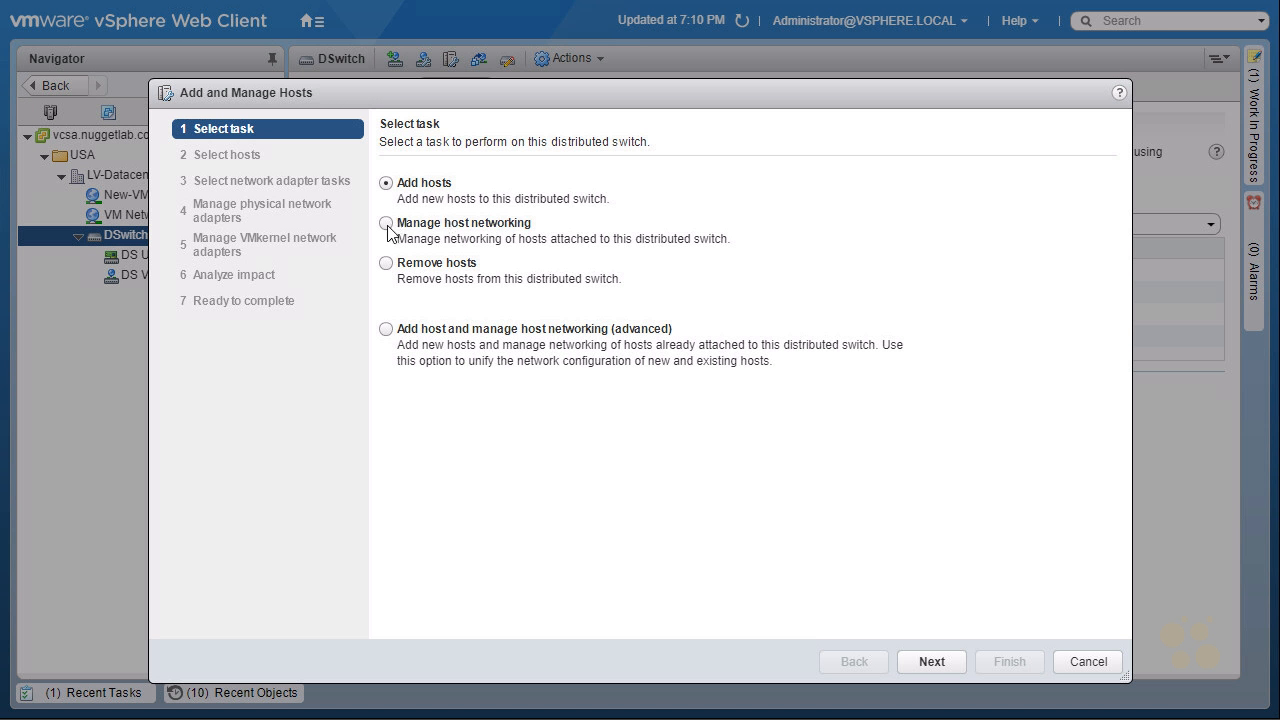
pyautogui.click(482, 232)
pyautogui.click(930, 662)
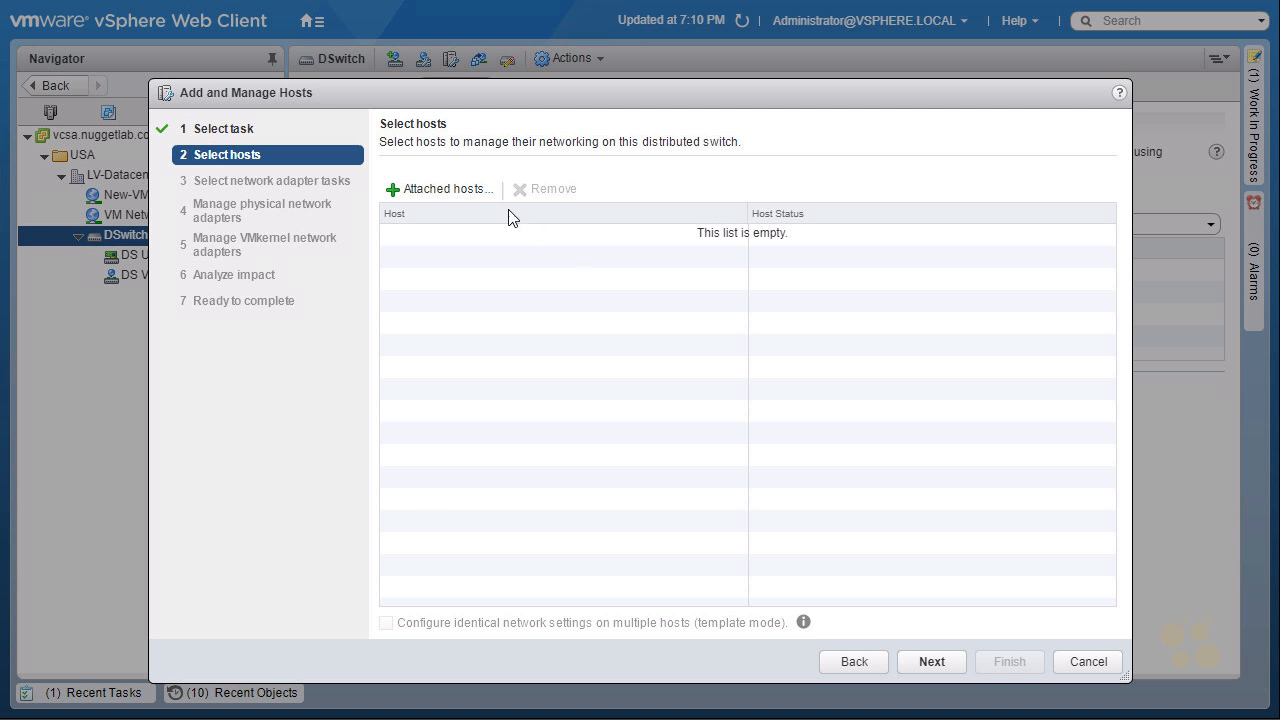
# - Select all attached hosts, esxi-1 to esxi-3, and enable identical network settings on multiple hosts in template mode
pyautogui.click(447, 190)
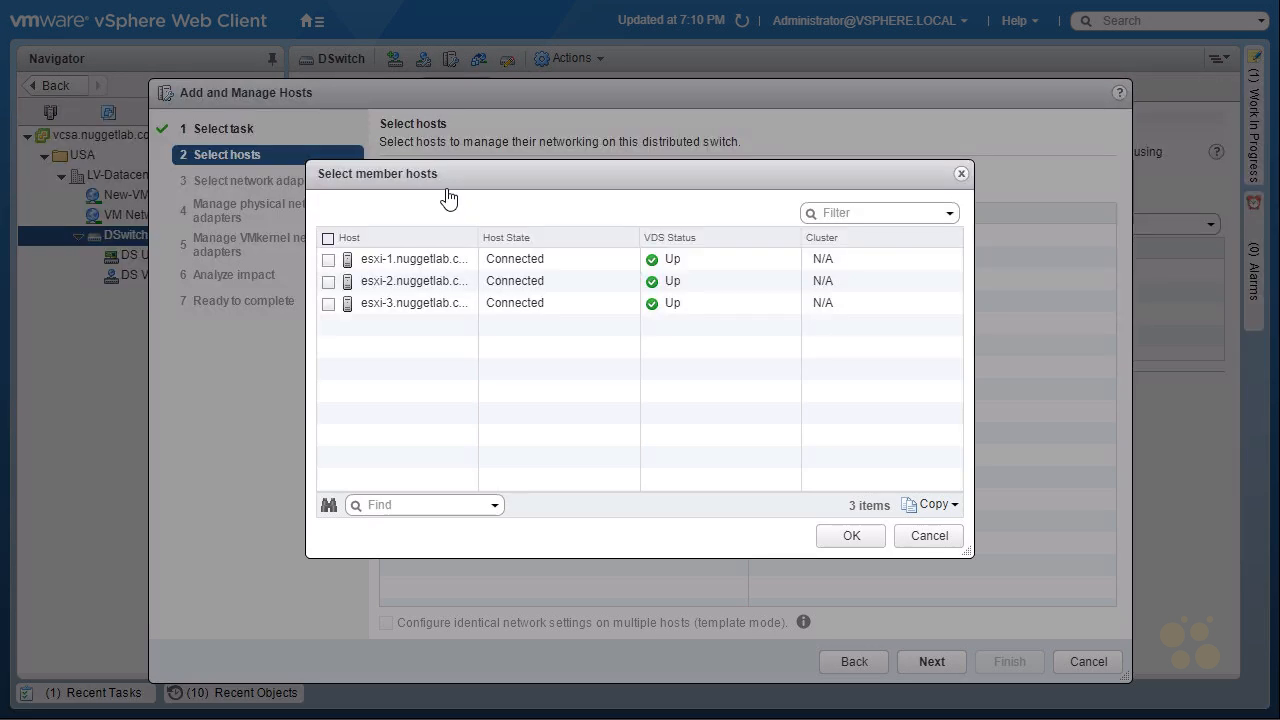
pyautogui.click(327, 238)
pyautogui.click(840, 538)
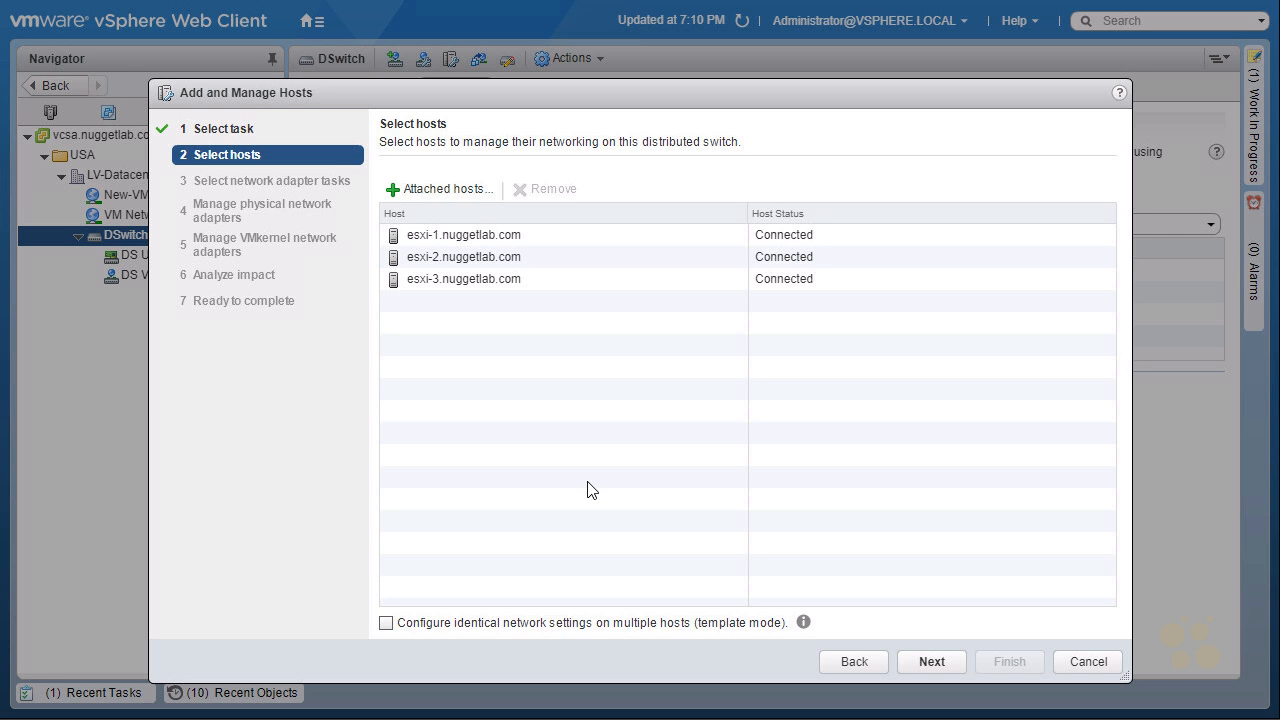
pyautogui.click(386, 622)
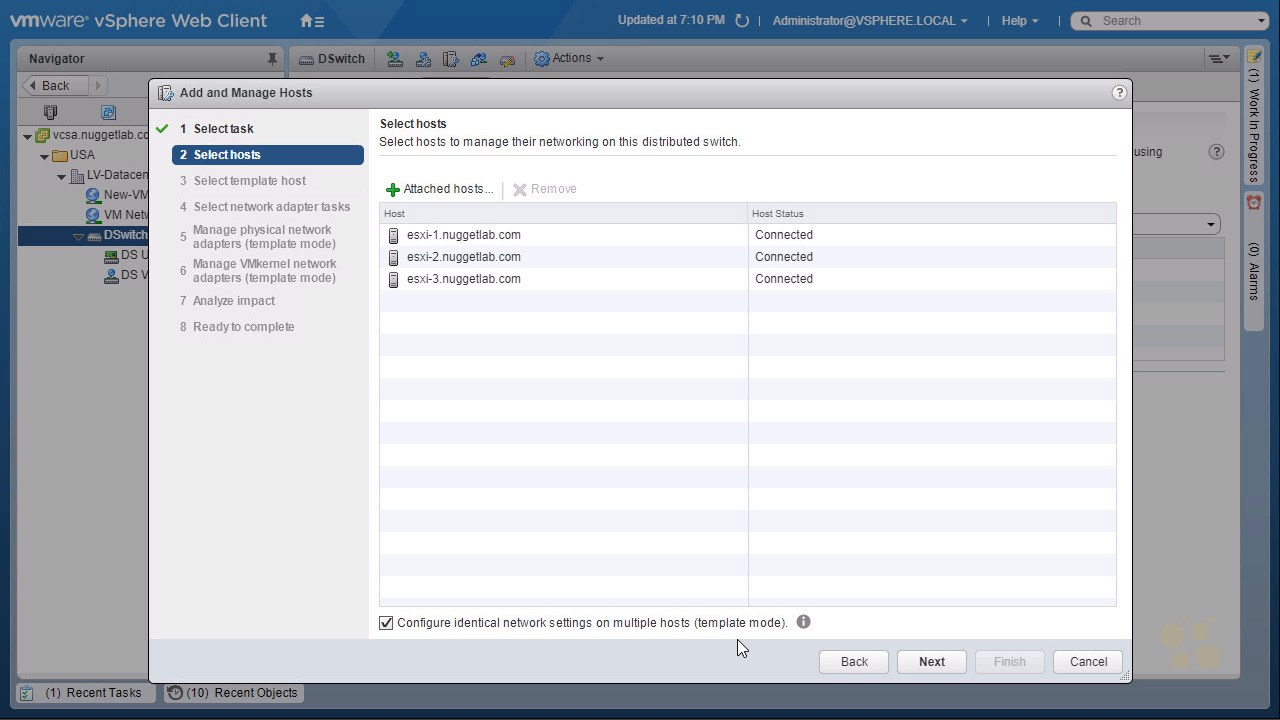
pyautogui.click(936, 662)
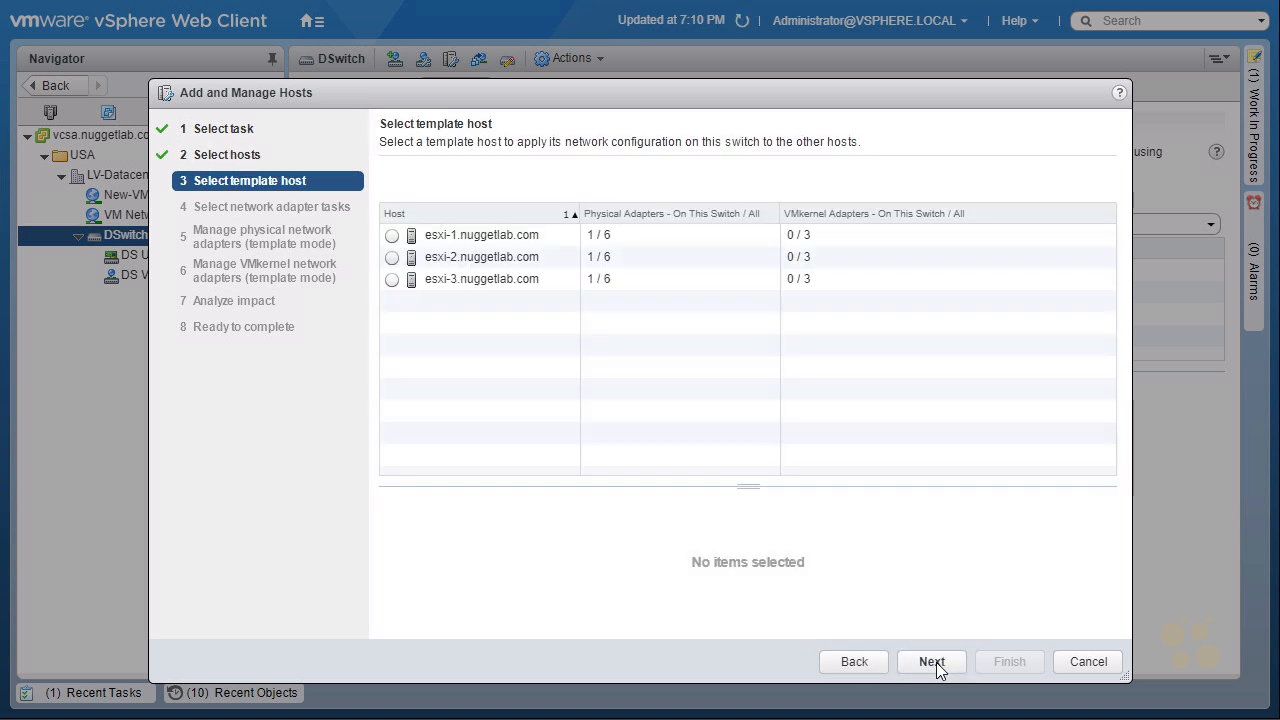
# - Use esxi-1.nuggetlab.com as the template host and limit the network adapter tasks to managing physical adapters
pyautogui.click(392, 236)
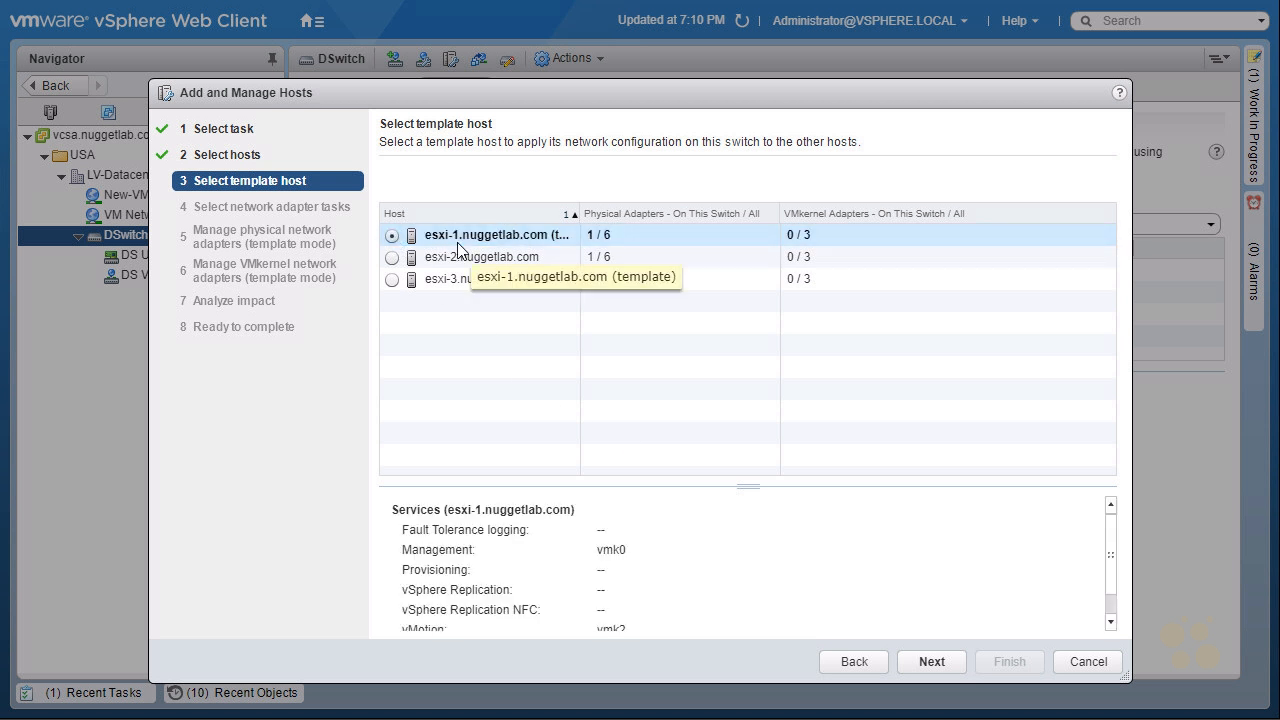
pyautogui.click(937, 660)
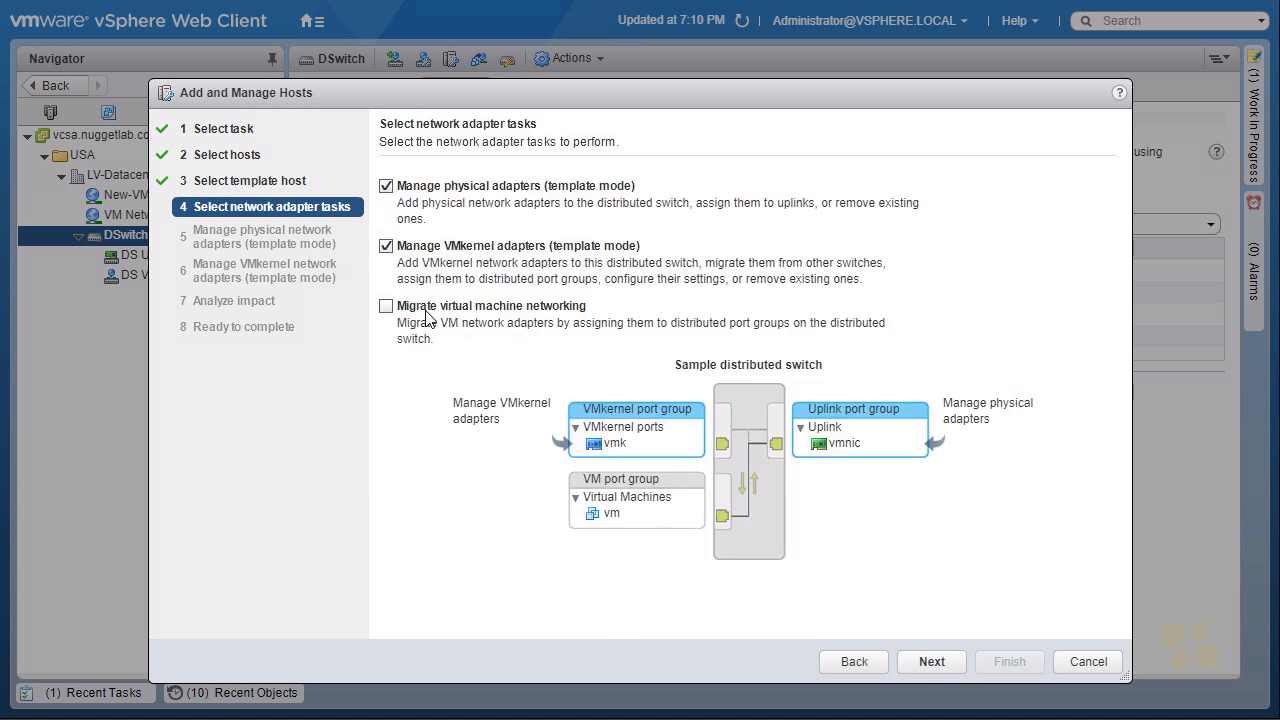
pyautogui.click(386, 306)
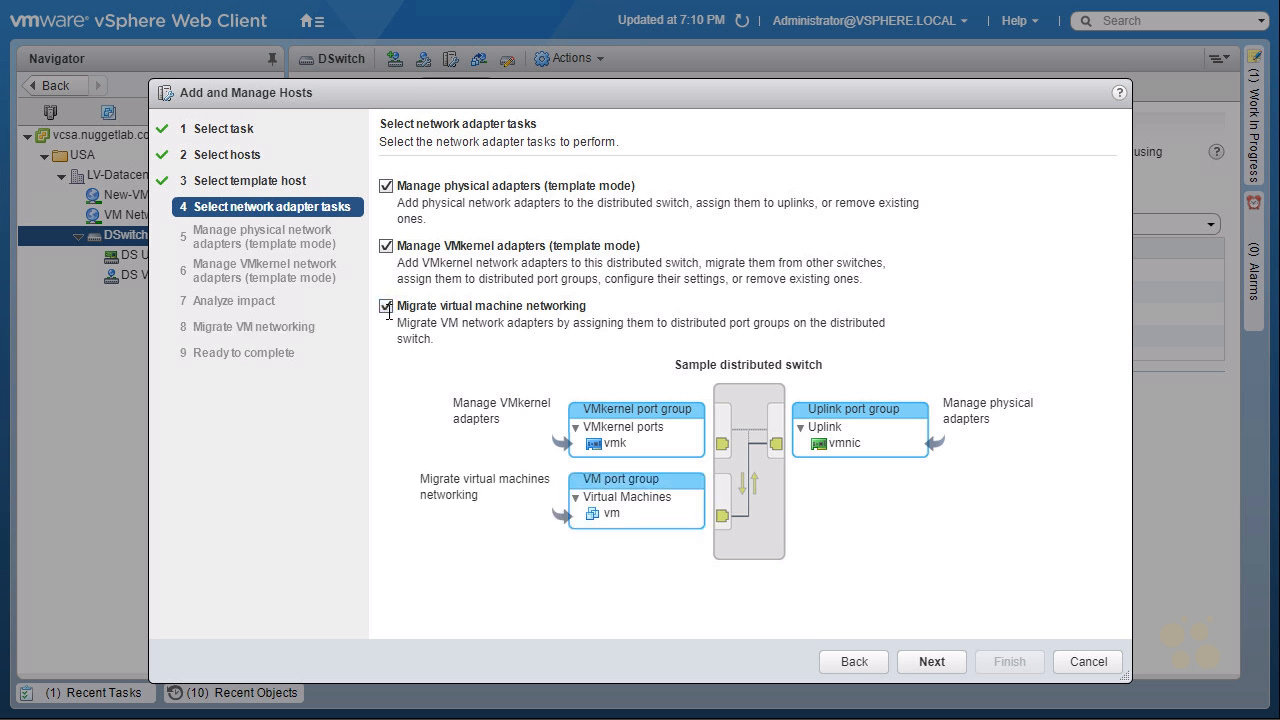
pyautogui.click(386, 306)
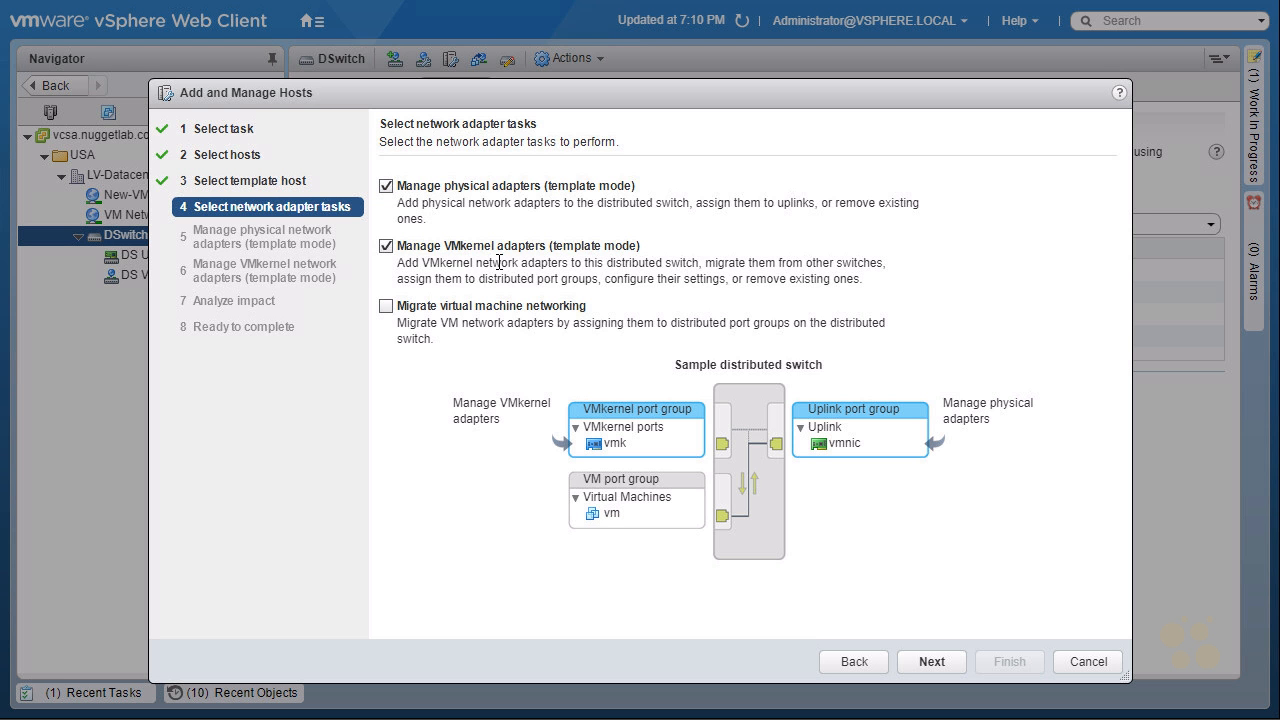
pyautogui.click(386, 246)
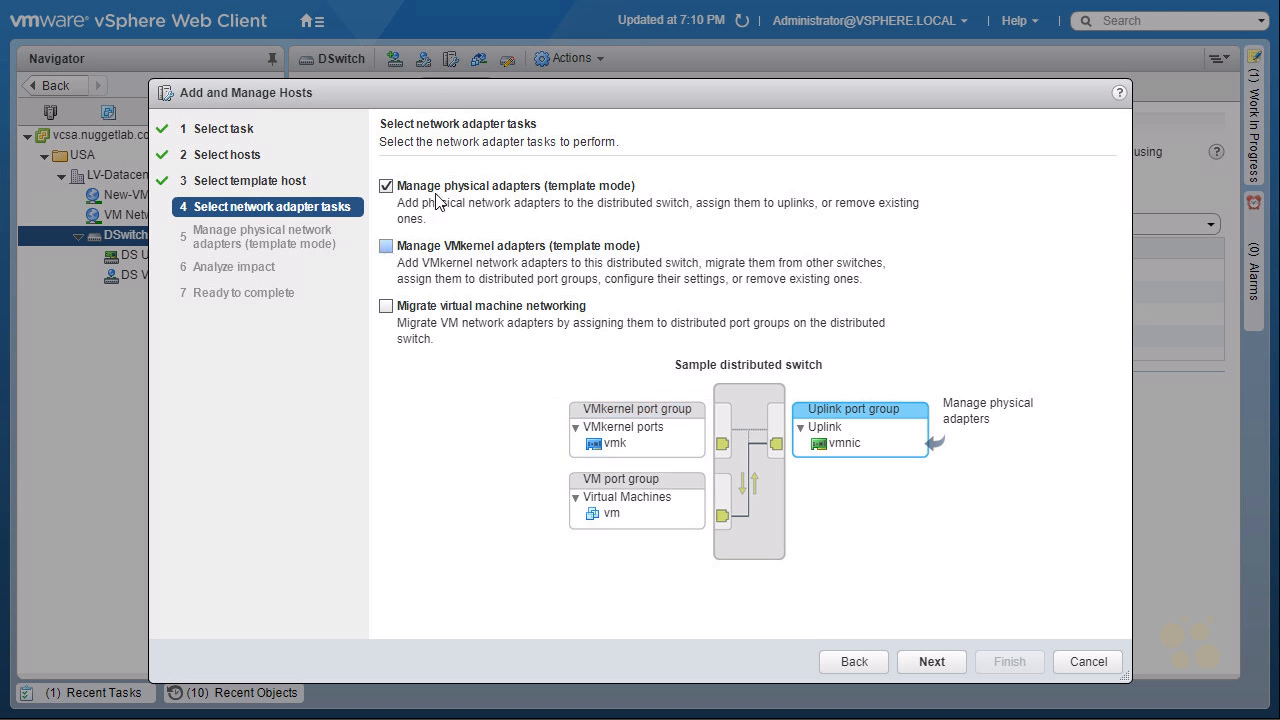
pyautogui.click(931, 662)
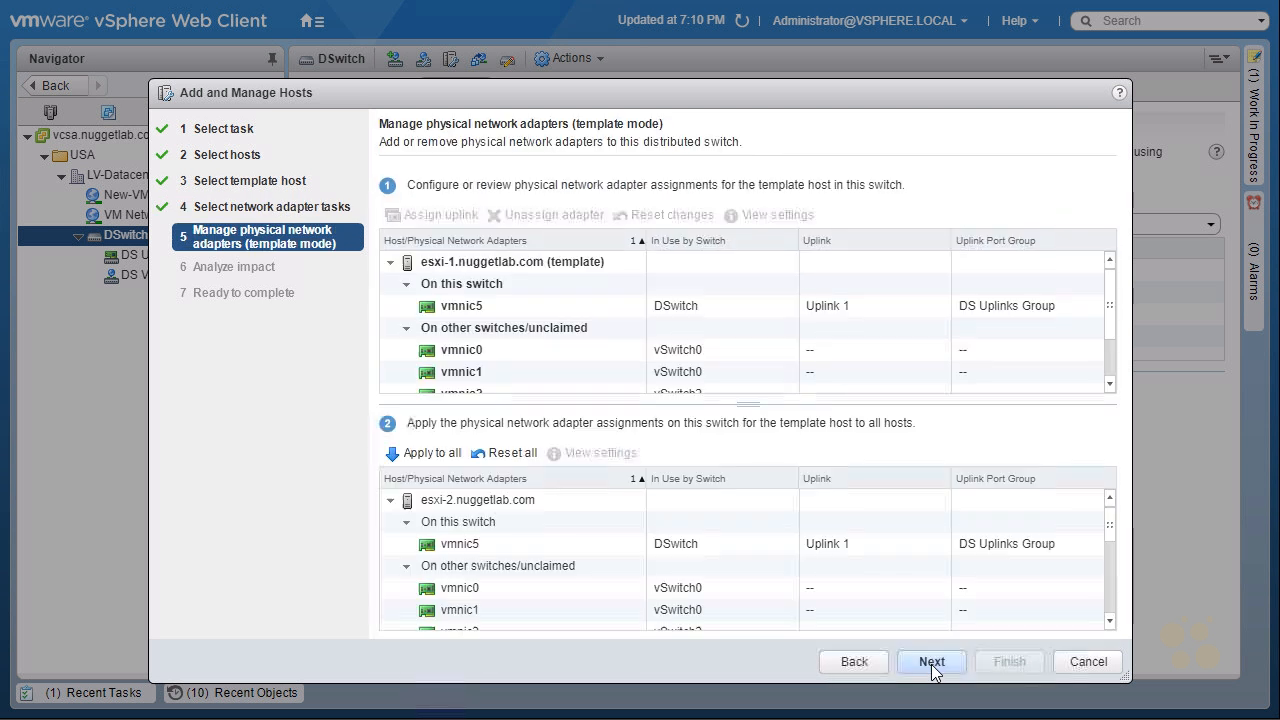
# - Assign the unclaimed adapter vmnic3 of the template host esxi-1.nuggetlab.com to the uplink port lag1-0
pyautogui.click(606, 309)
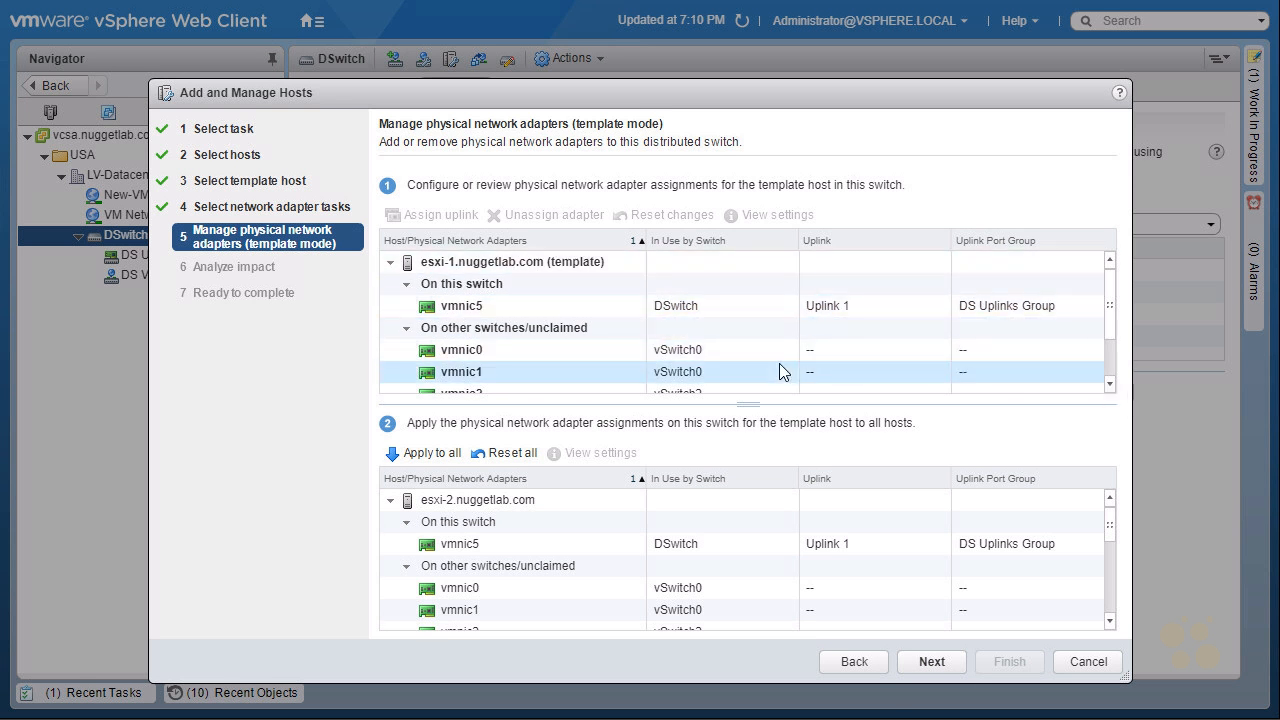
pyautogui.click(1110, 385)
pyautogui.click(1110, 385)
pyautogui.click(1110, 385)
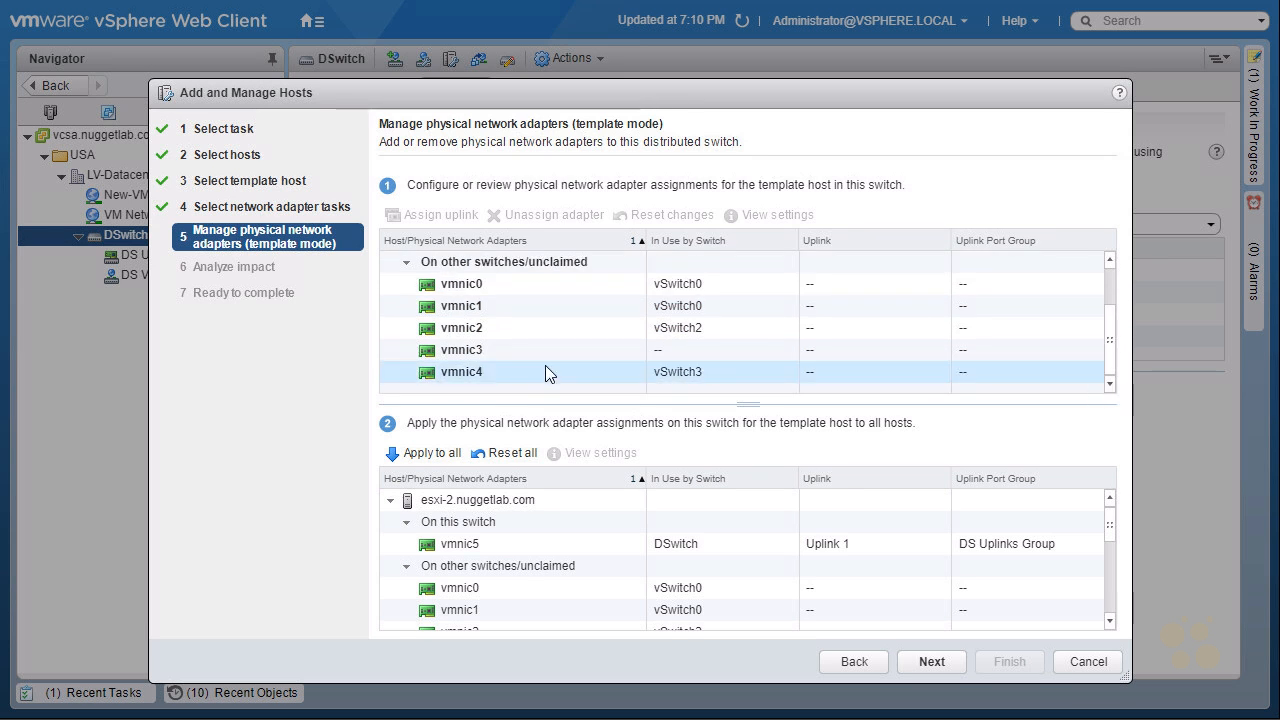
pyautogui.click(492, 347)
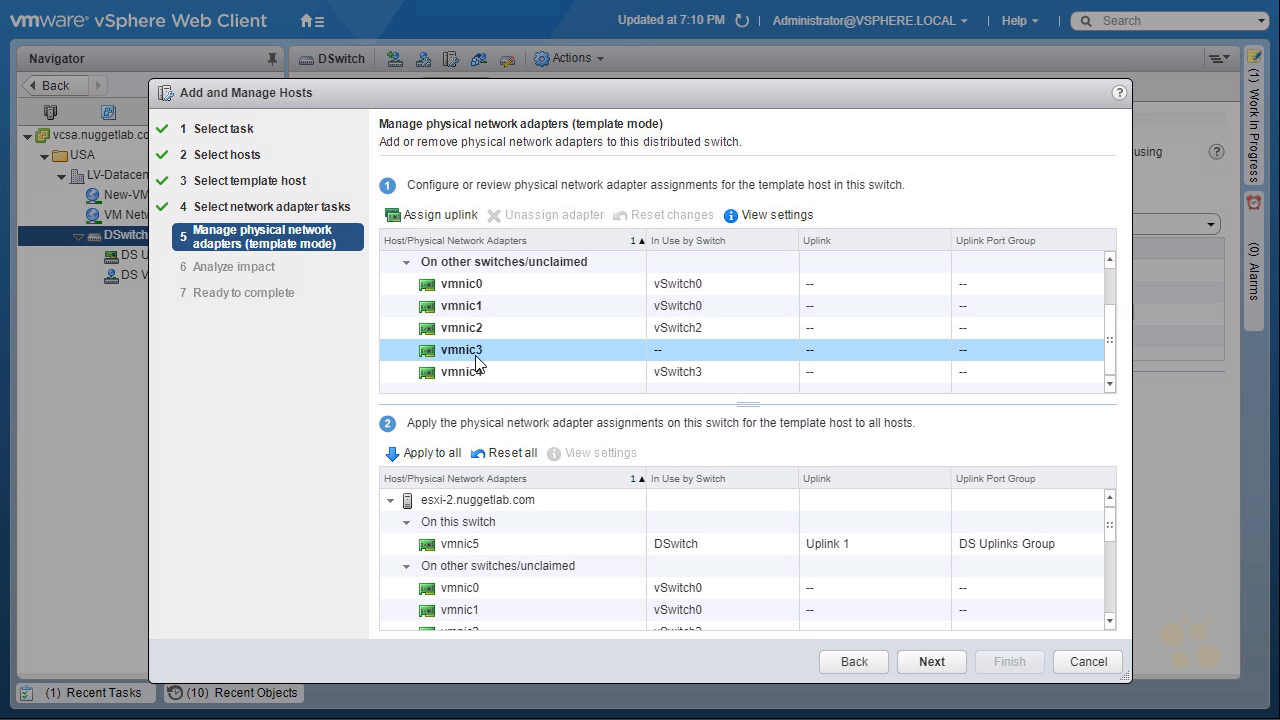
pyautogui.click(475, 354)
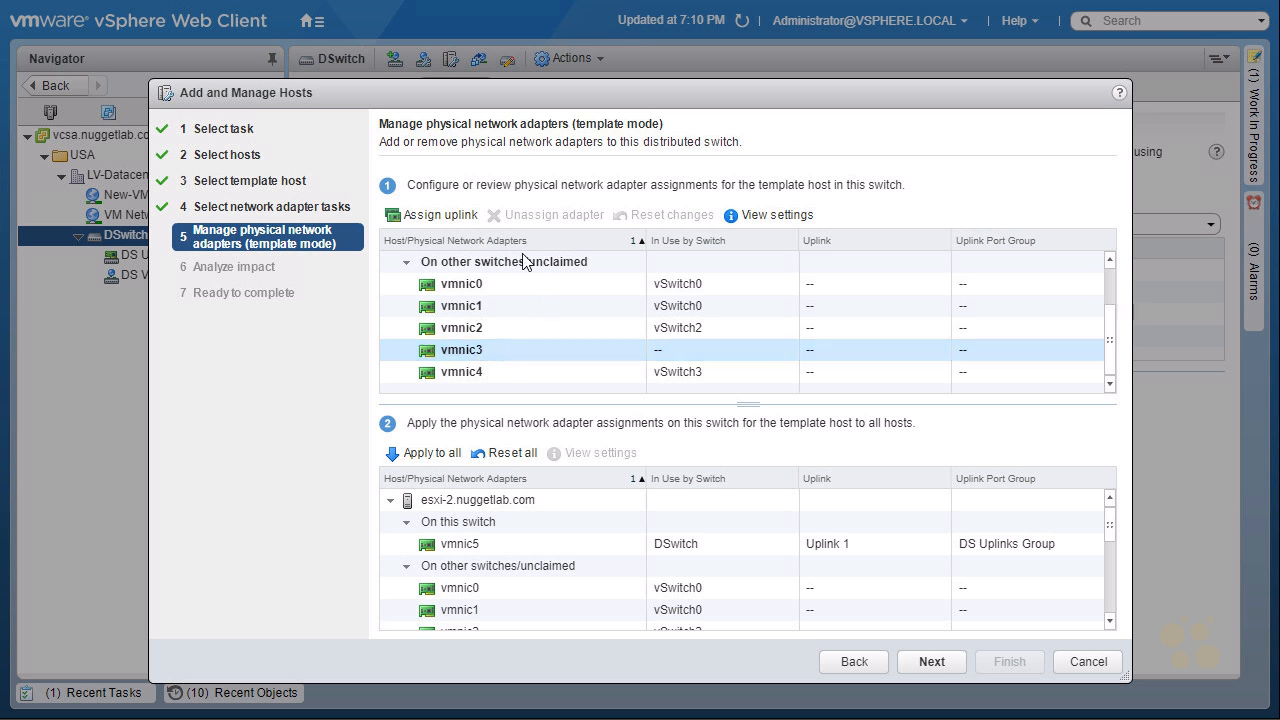
pyautogui.click(458, 222)
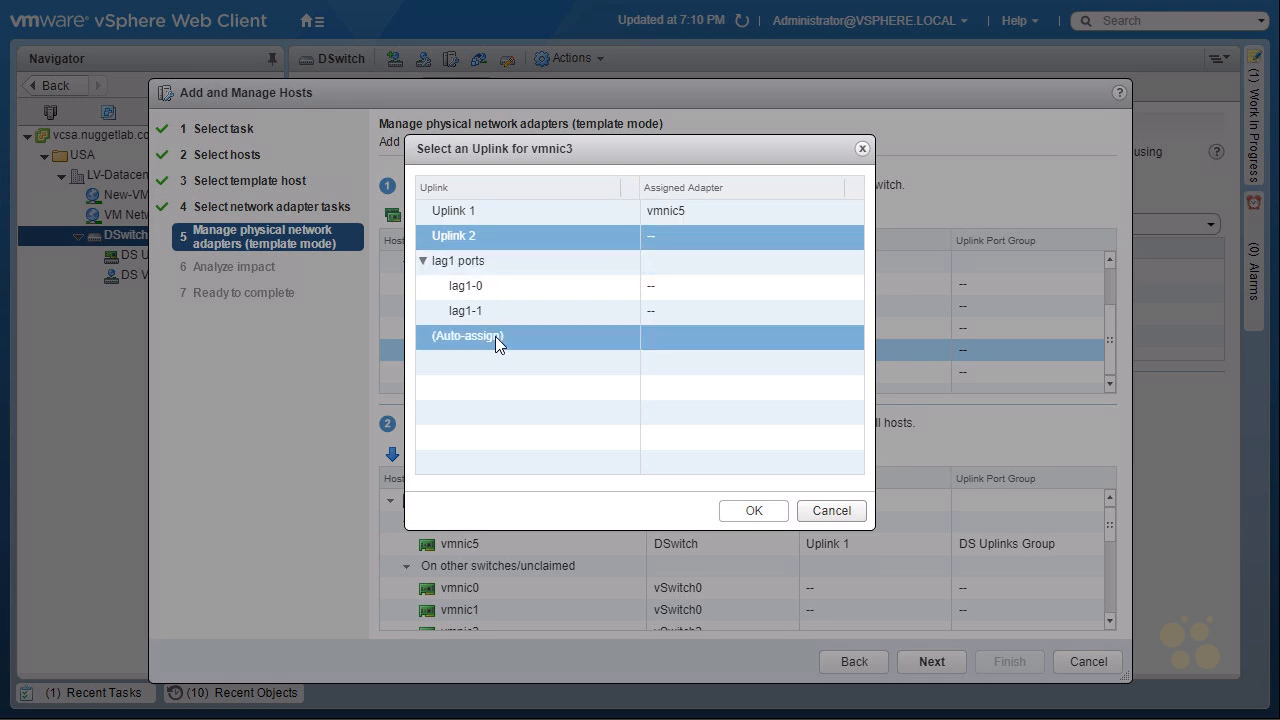
pyautogui.click(499, 215)
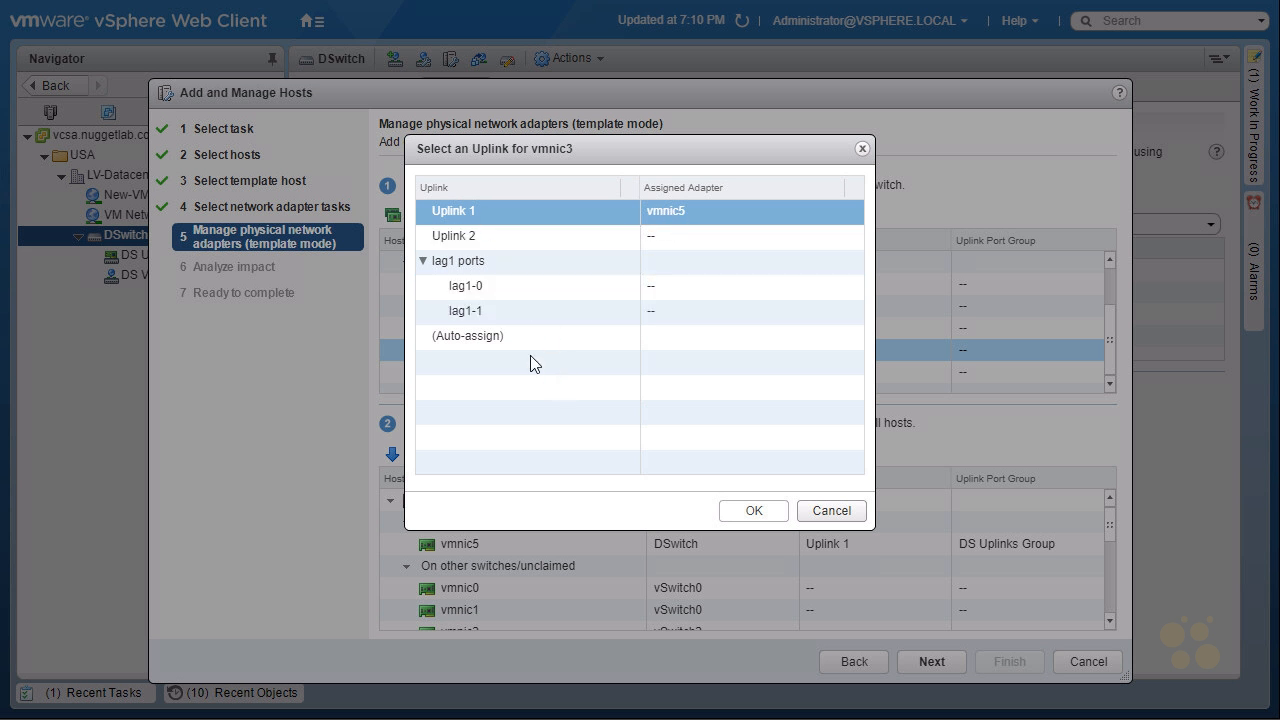
pyautogui.click(517, 290)
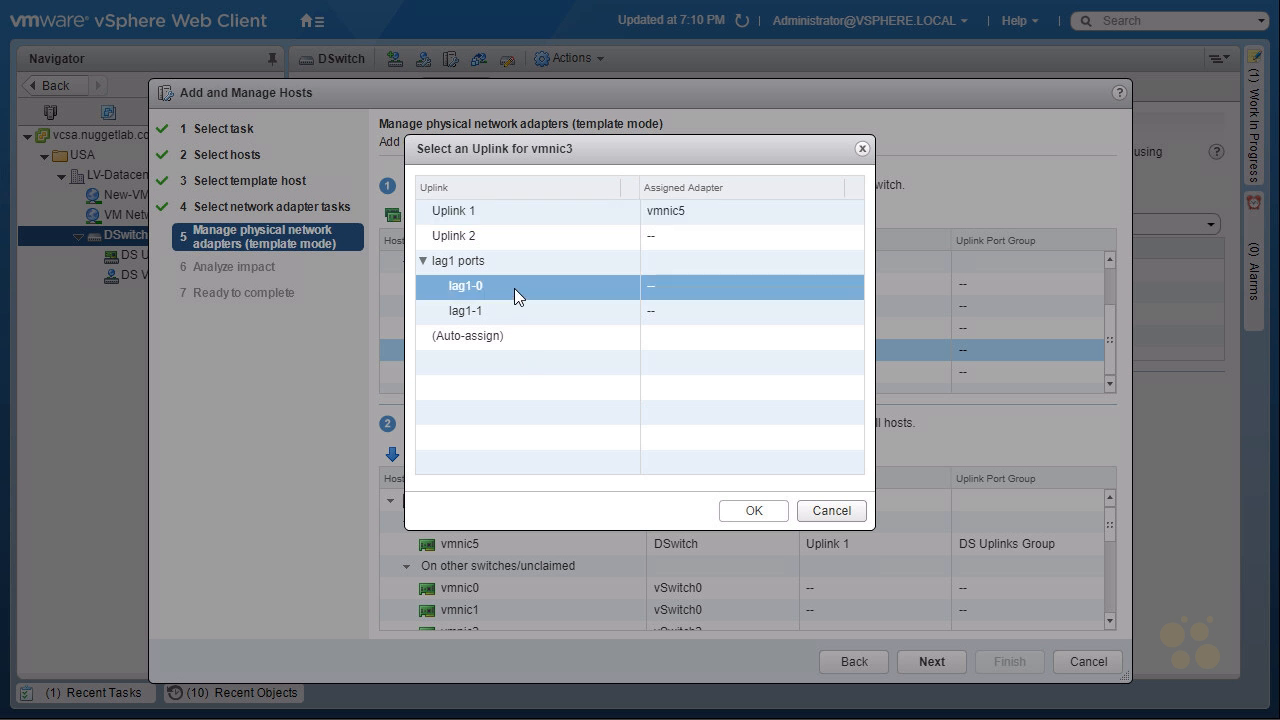
pyautogui.click(462, 265)
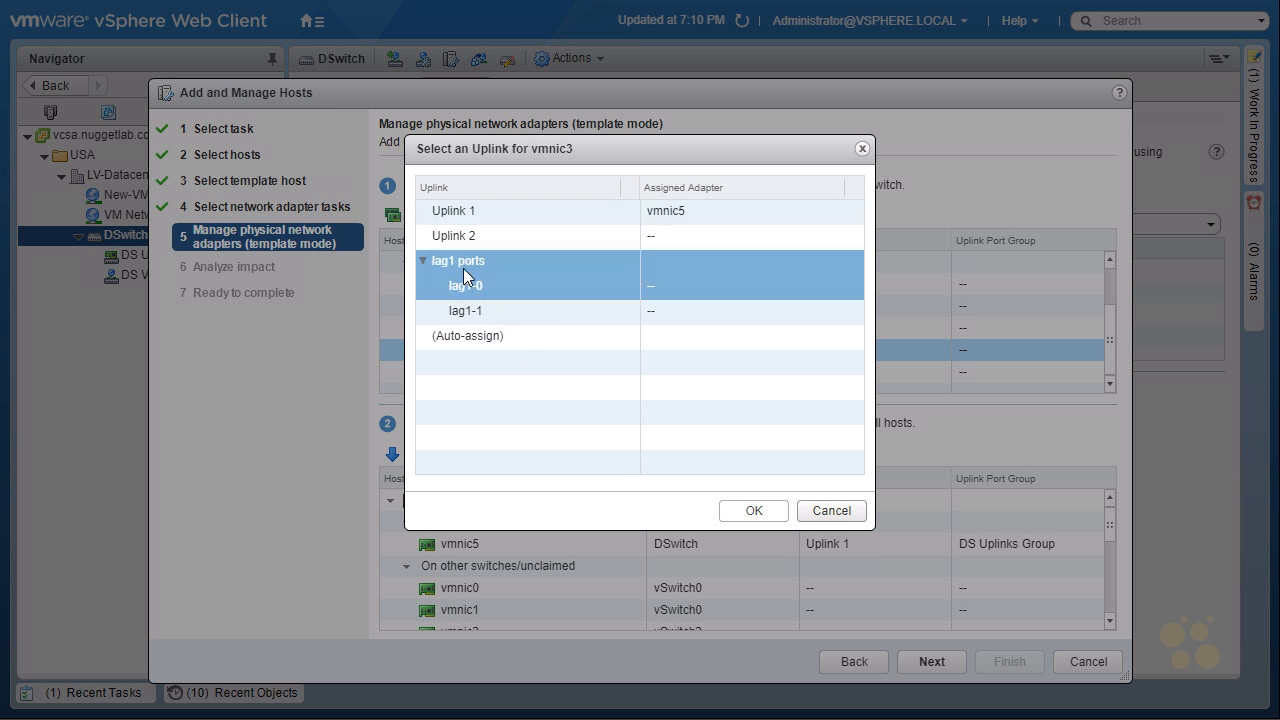
pyautogui.click(501, 290)
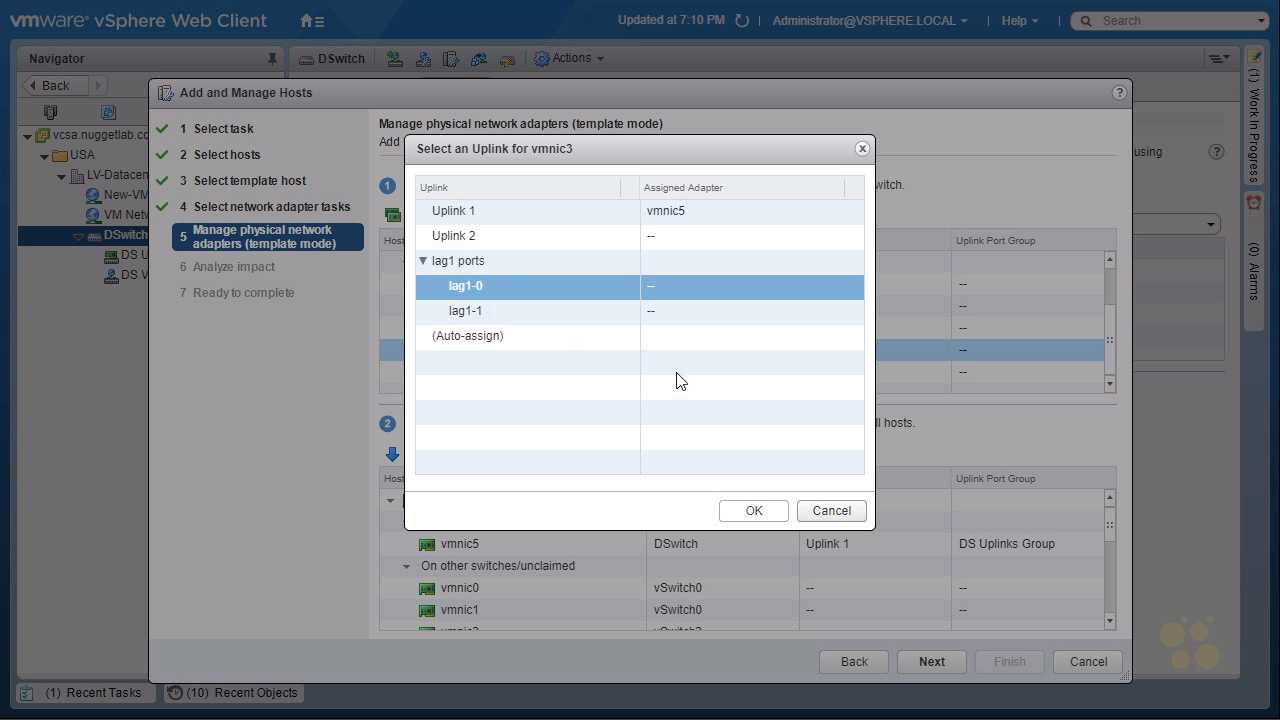
pyautogui.click(755, 511)
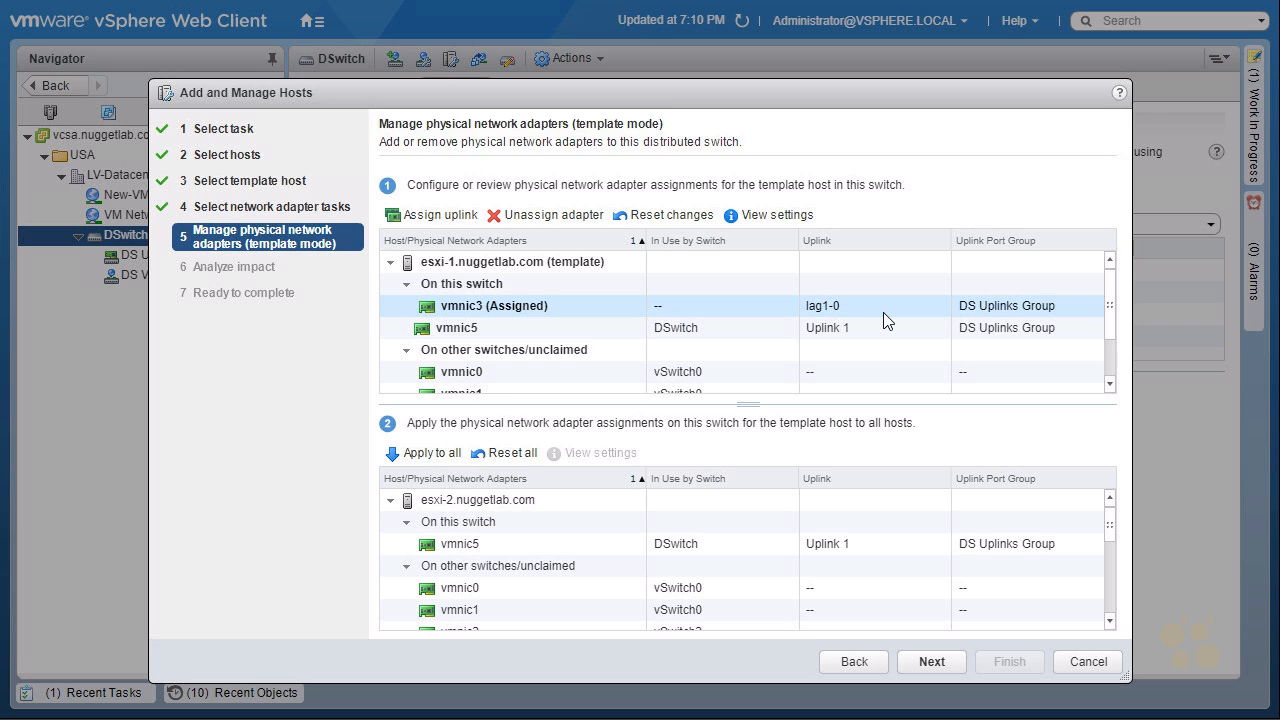
# - Apply the template host's physical adapter assignments to all hosts and review vmnic3 on esxi-2 and esxi-3
pyautogui.click(430, 458)
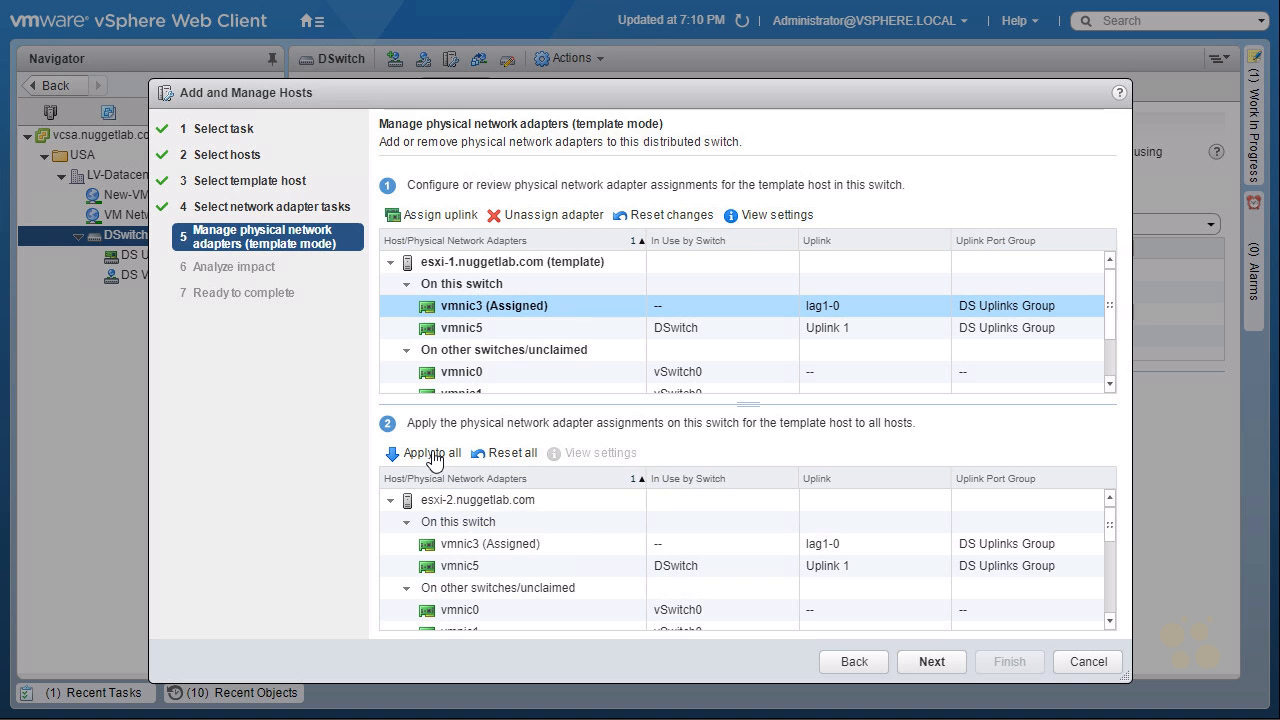
pyautogui.click(488, 545)
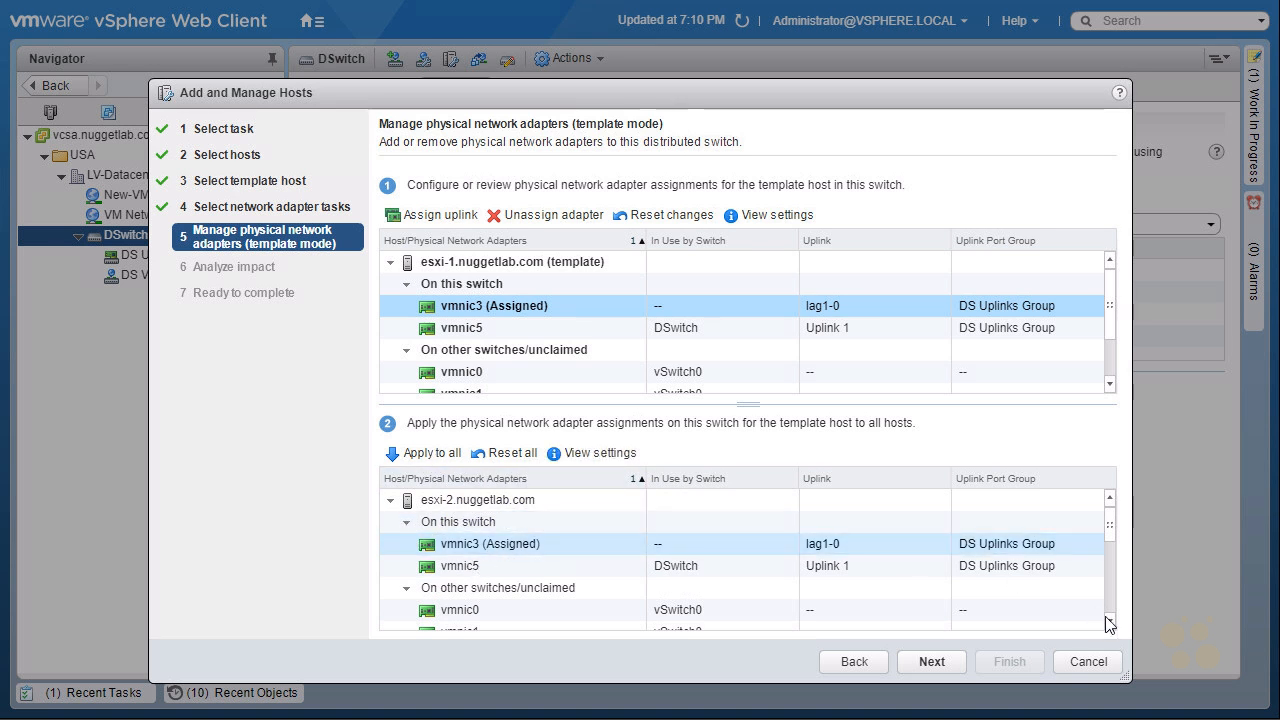
pyautogui.scroll(-5, 1110, 626)
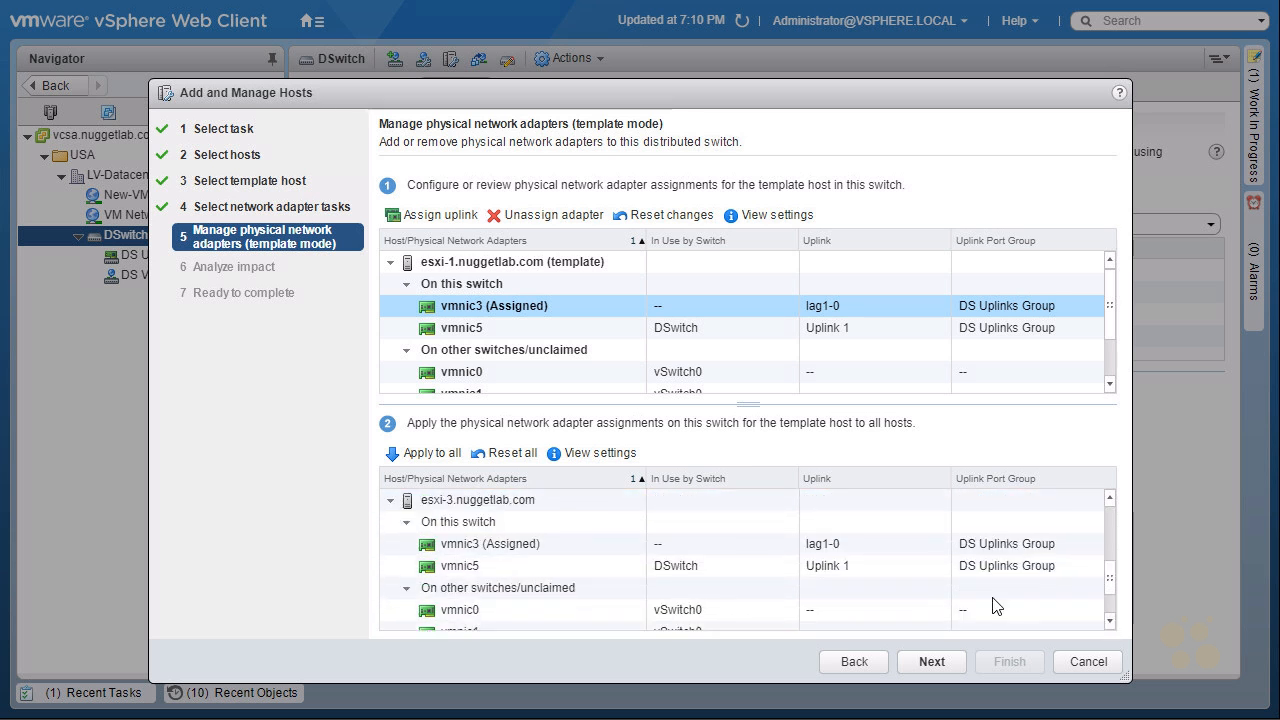
pyautogui.click(490, 529)
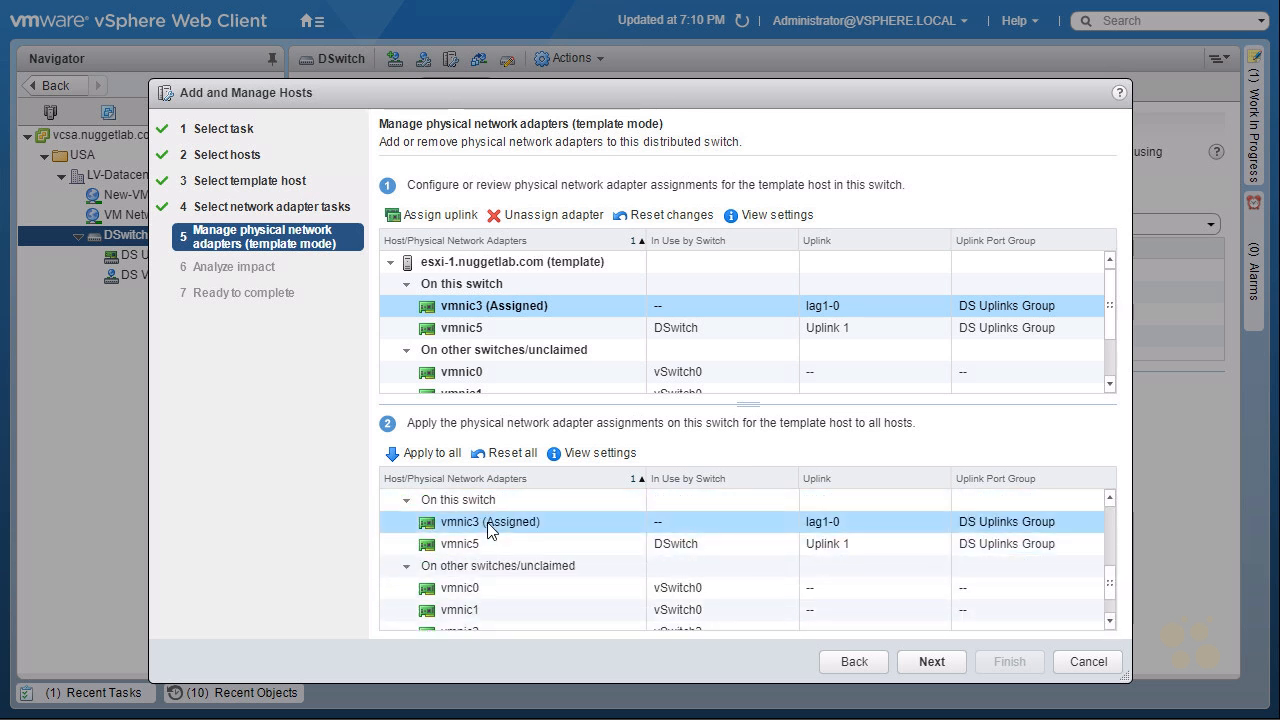
# - Review the impact analysis, finish the Add and Manage Hosts wizard, and check the network configuration updates in the recent tasks
pyautogui.click(941, 665)
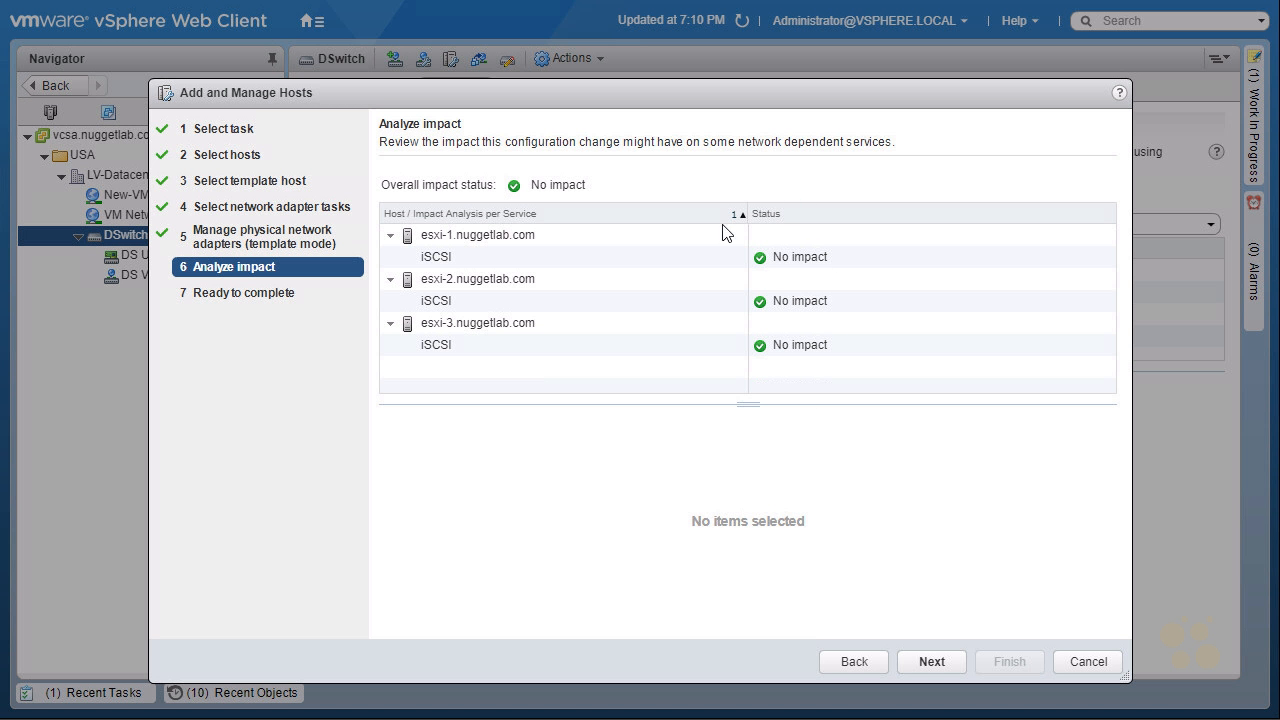
pyautogui.click(931, 662)
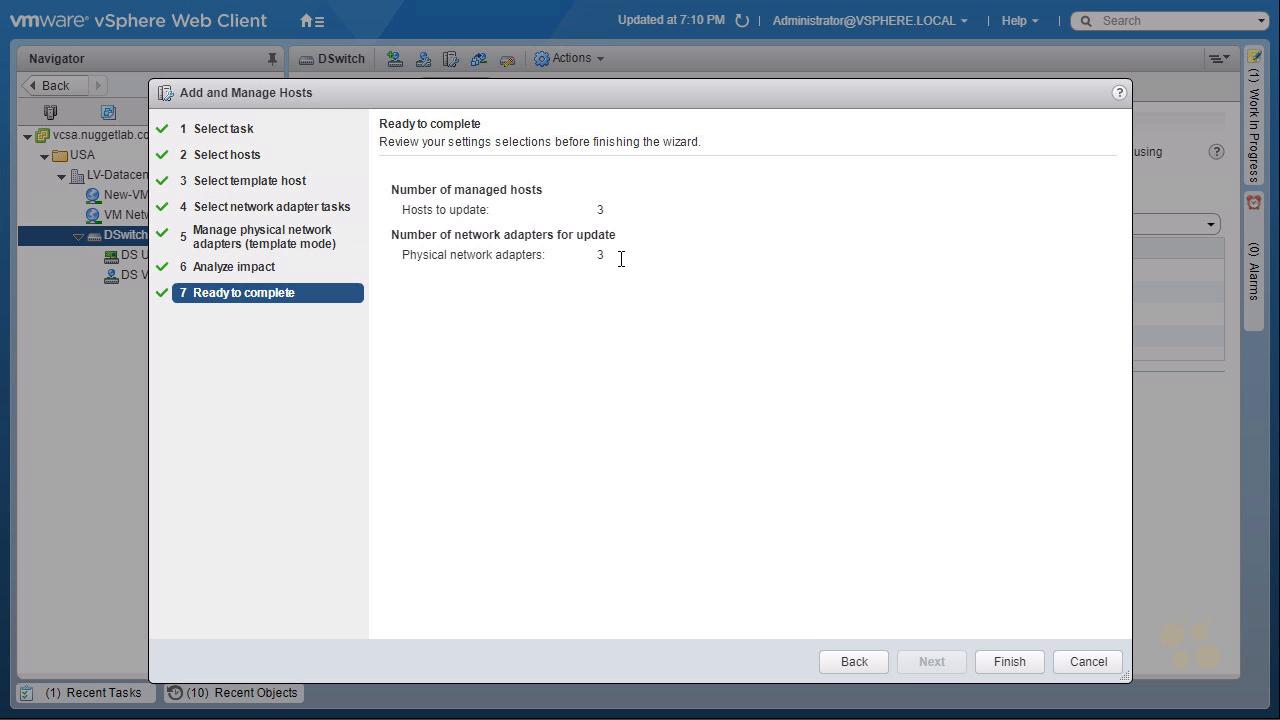
pyautogui.click(1009, 662)
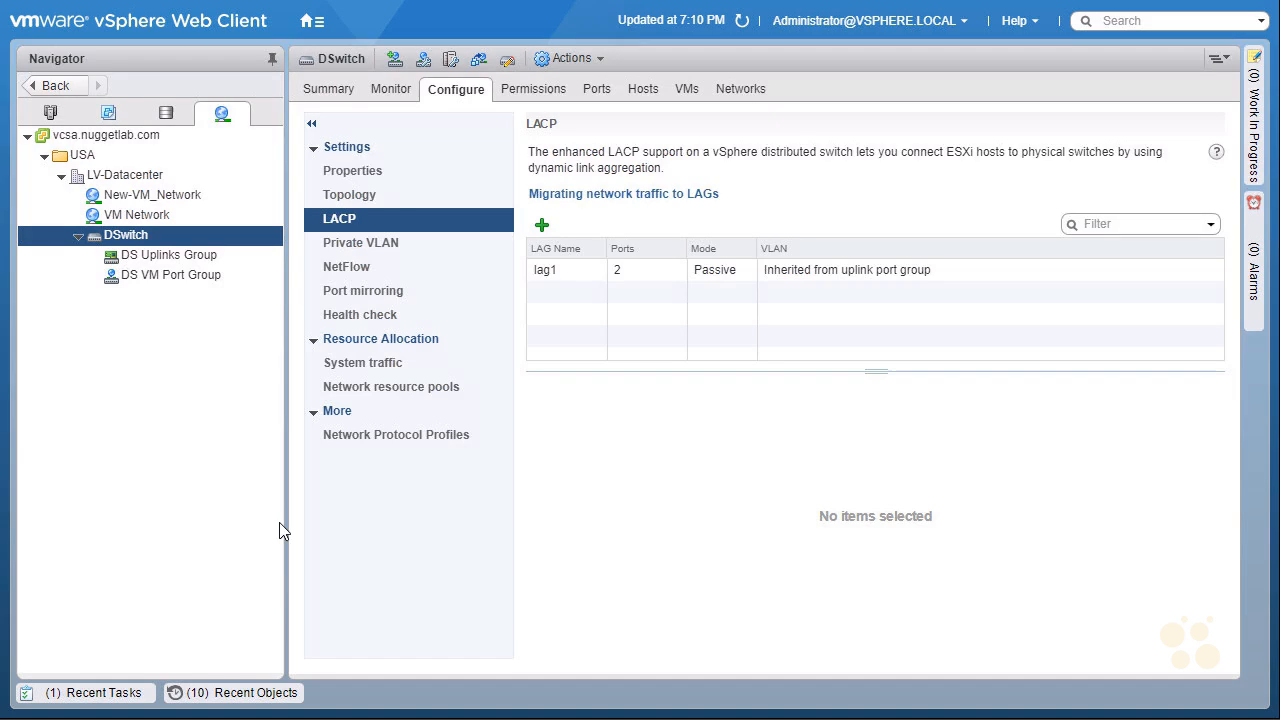
pyautogui.click(105, 693)
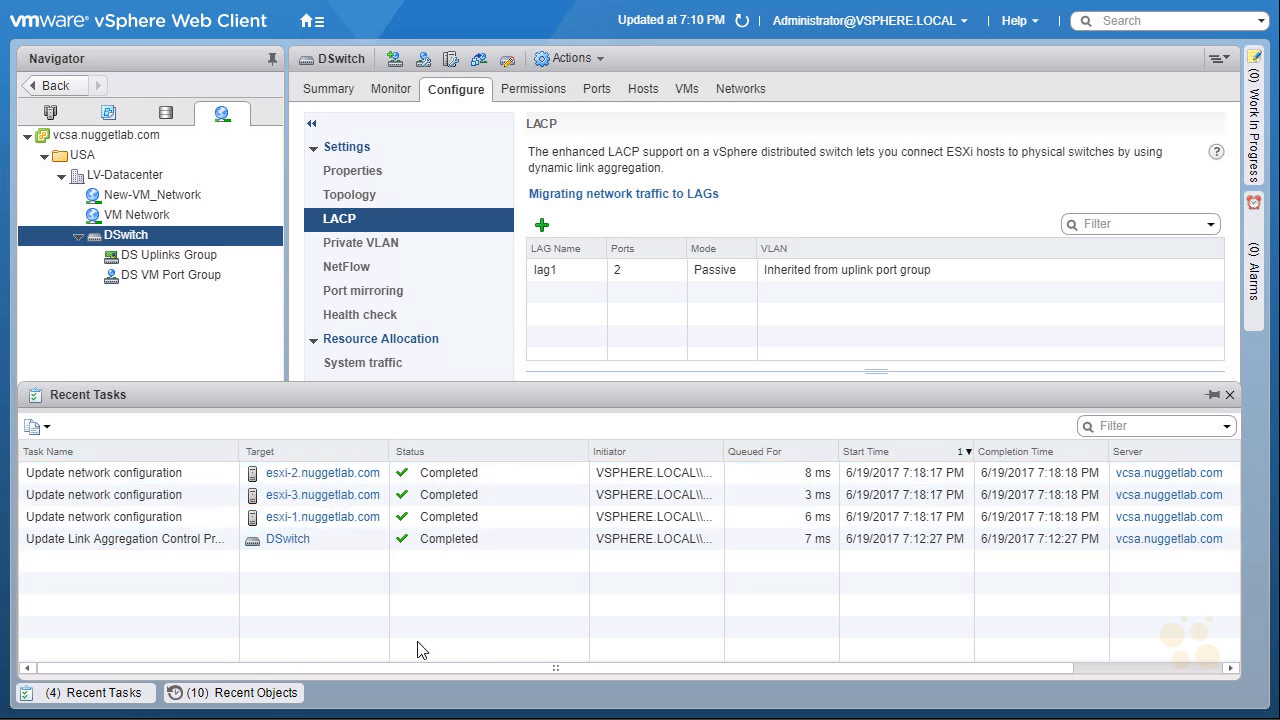
pyautogui.click(120, 692)
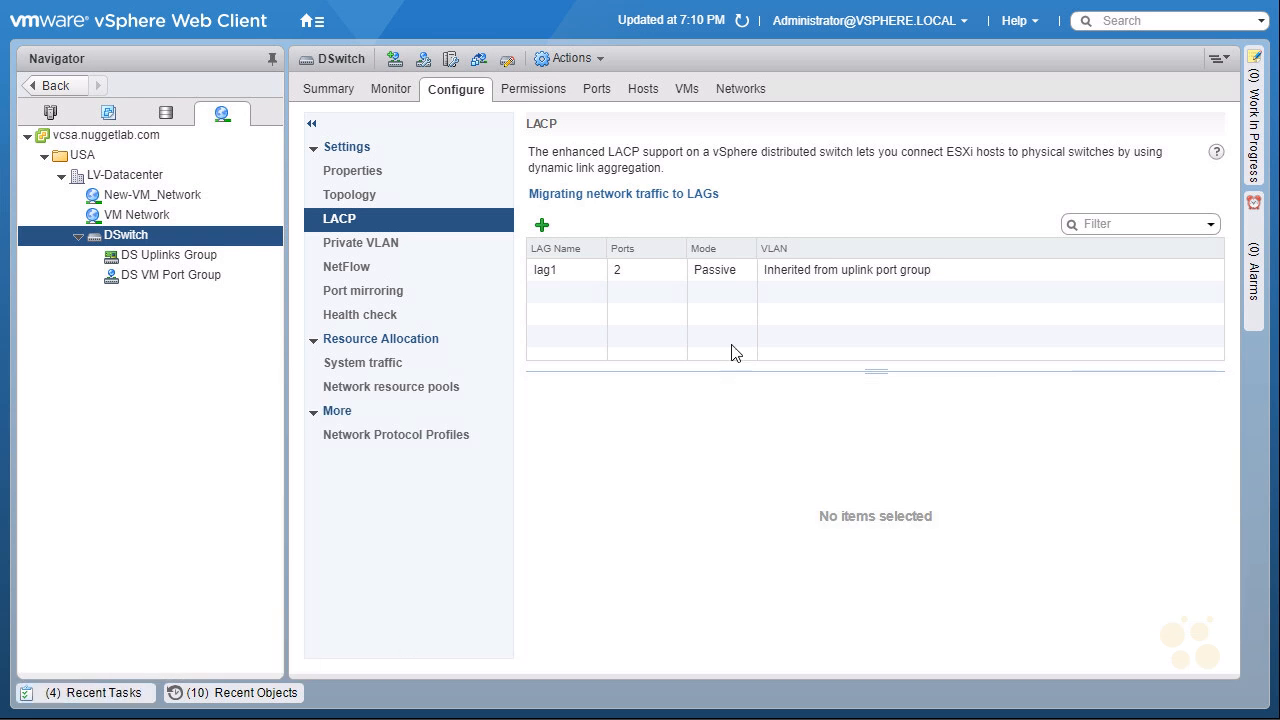
# - Try to remove the link aggregation group lag1 and check the removal's status in the recent tasks
pyautogui.click(573, 273)
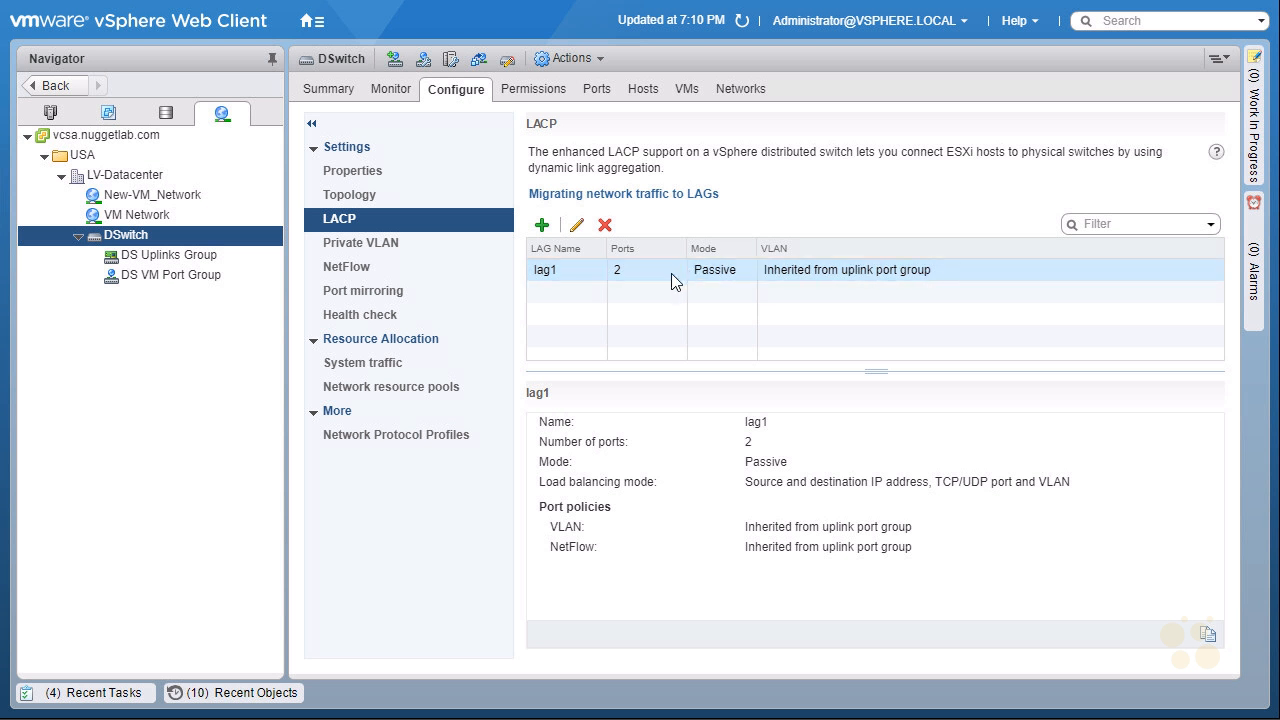
pyautogui.click(606, 228)
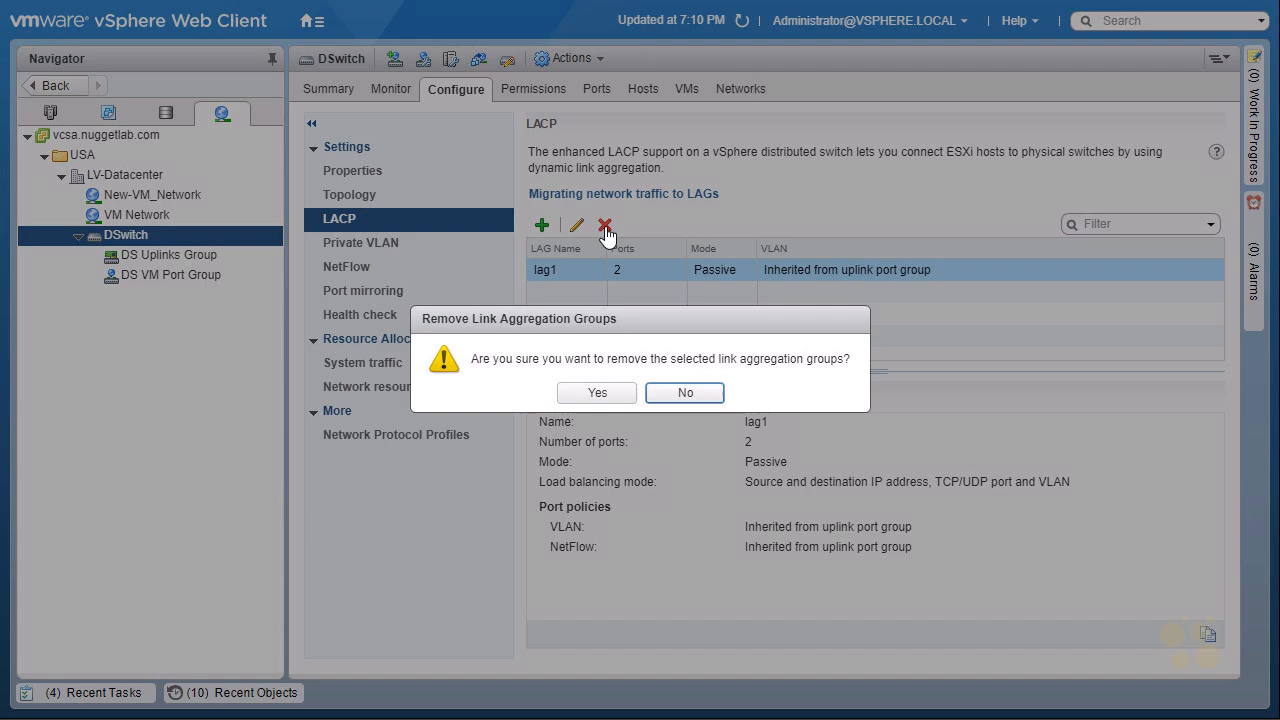
pyautogui.click(596, 393)
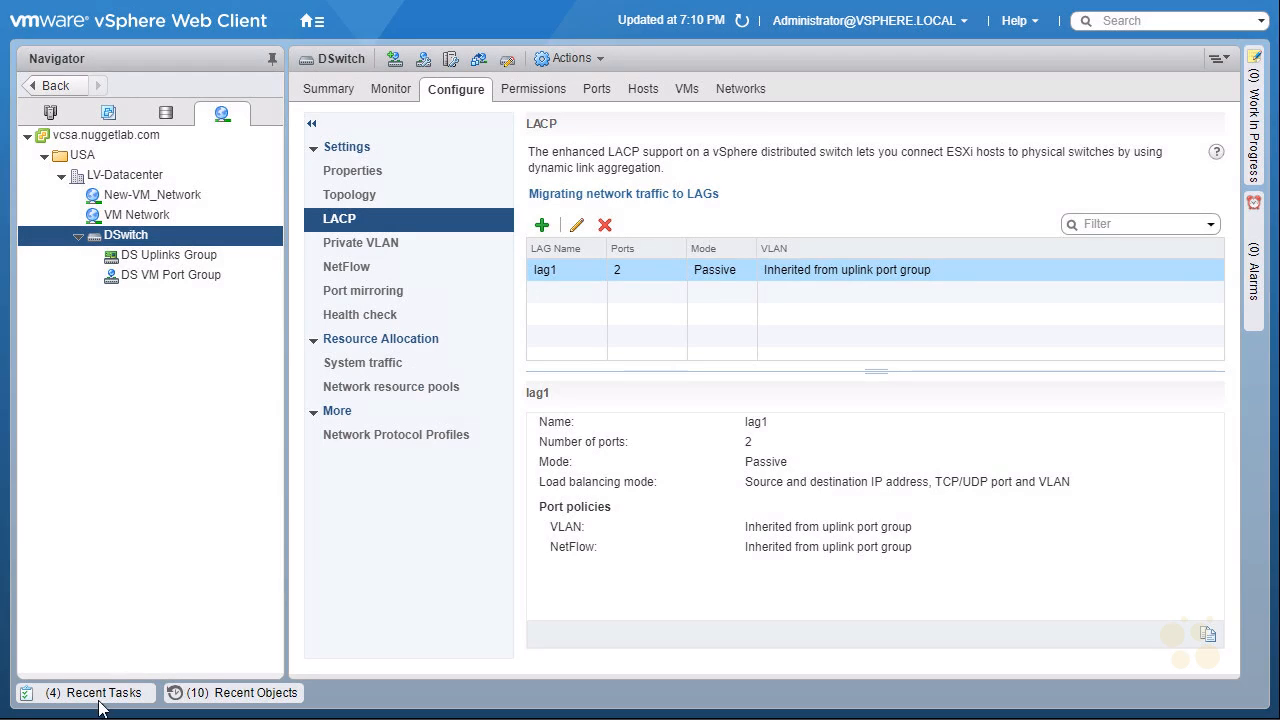
pyautogui.click(100, 694)
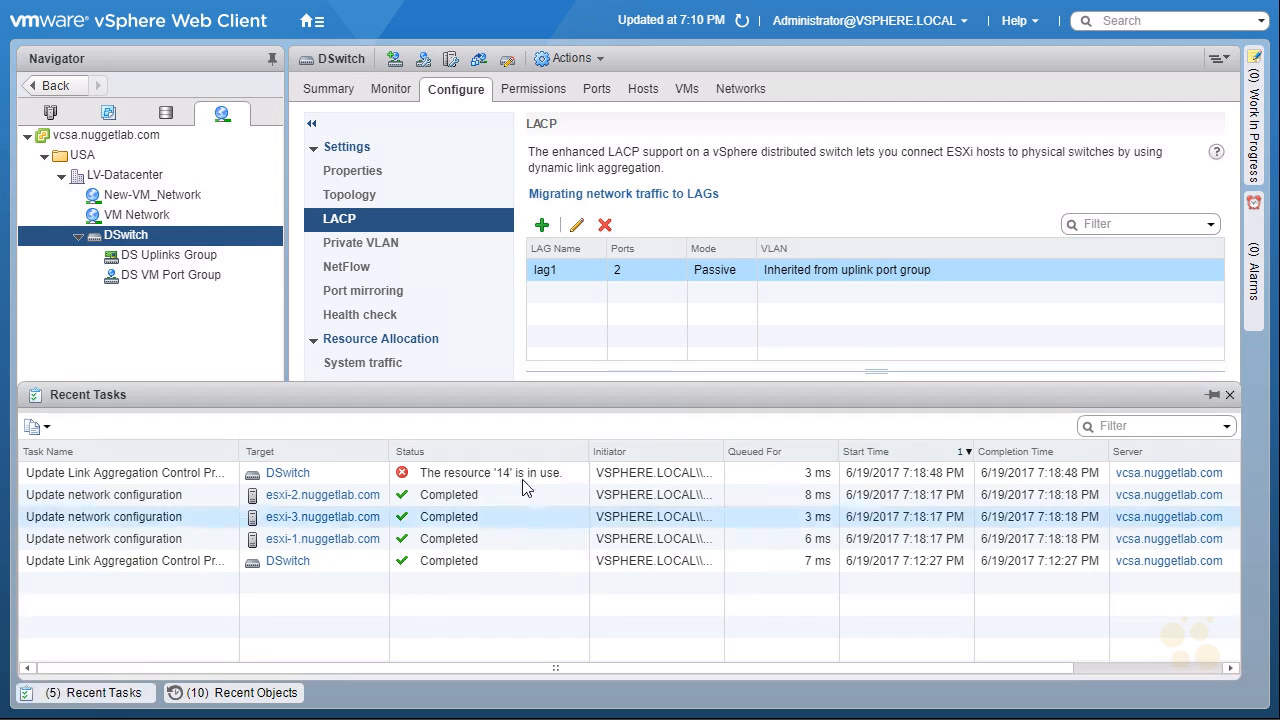
pyautogui.click(572, 273)
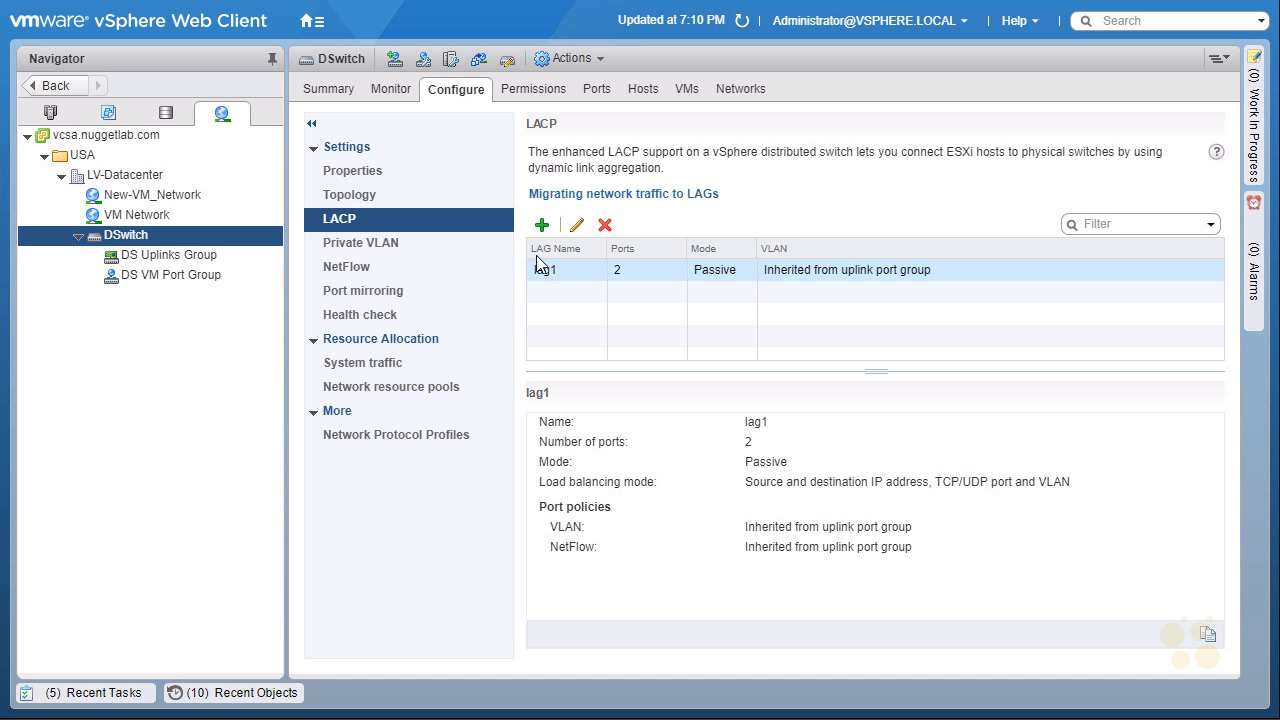
# - Start the Add and Manage Hosts wizard for DSwitch again with the Manage host networking task
pyautogui.rightClick(229, 244)
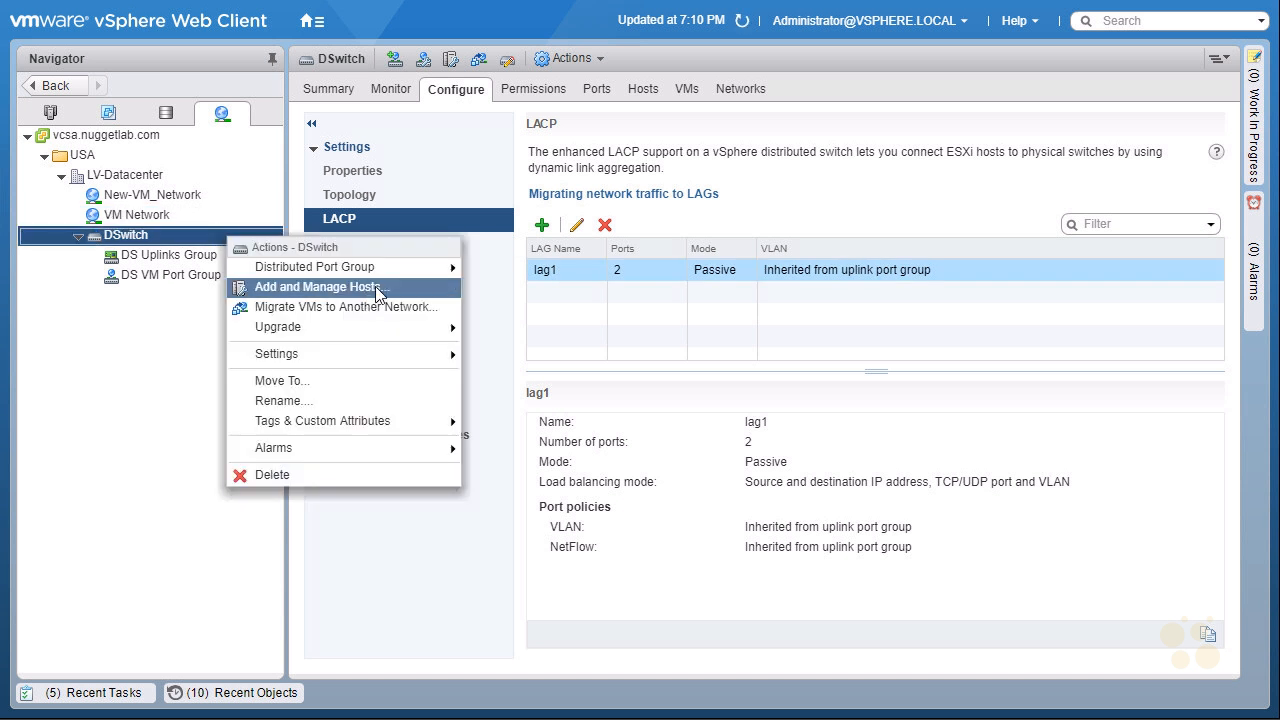
pyautogui.click(375, 287)
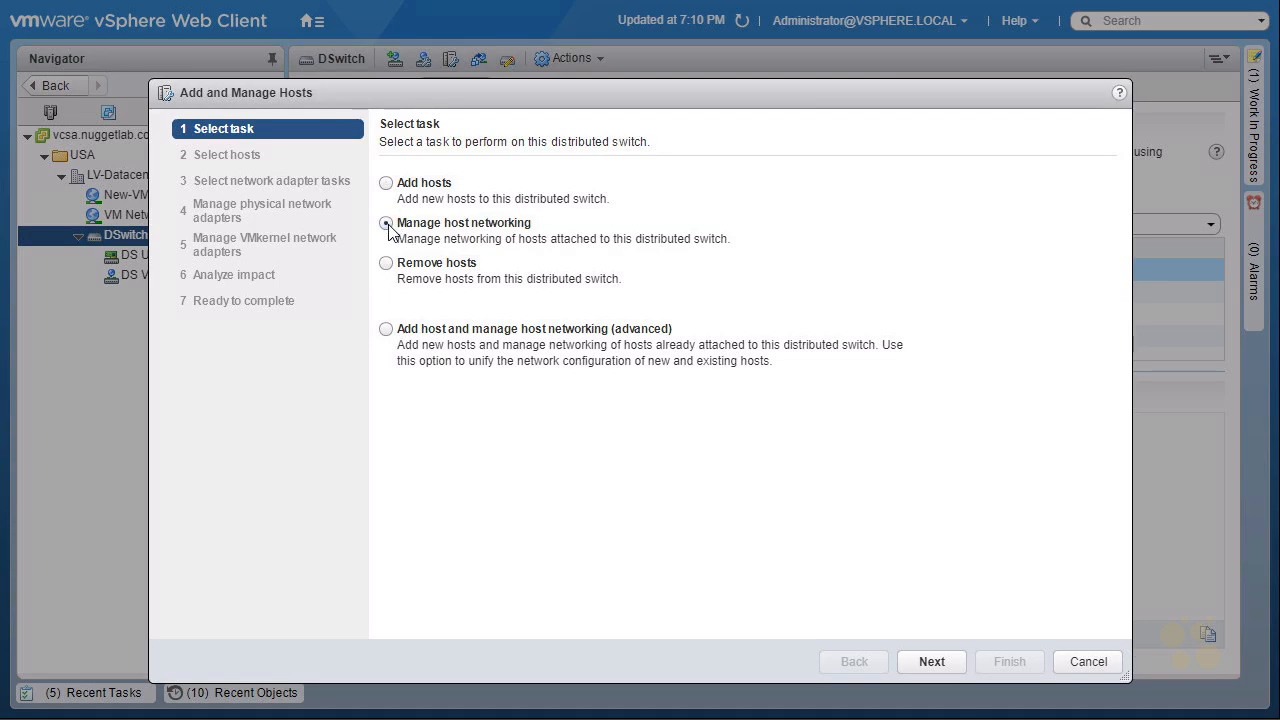
pyautogui.click(946, 661)
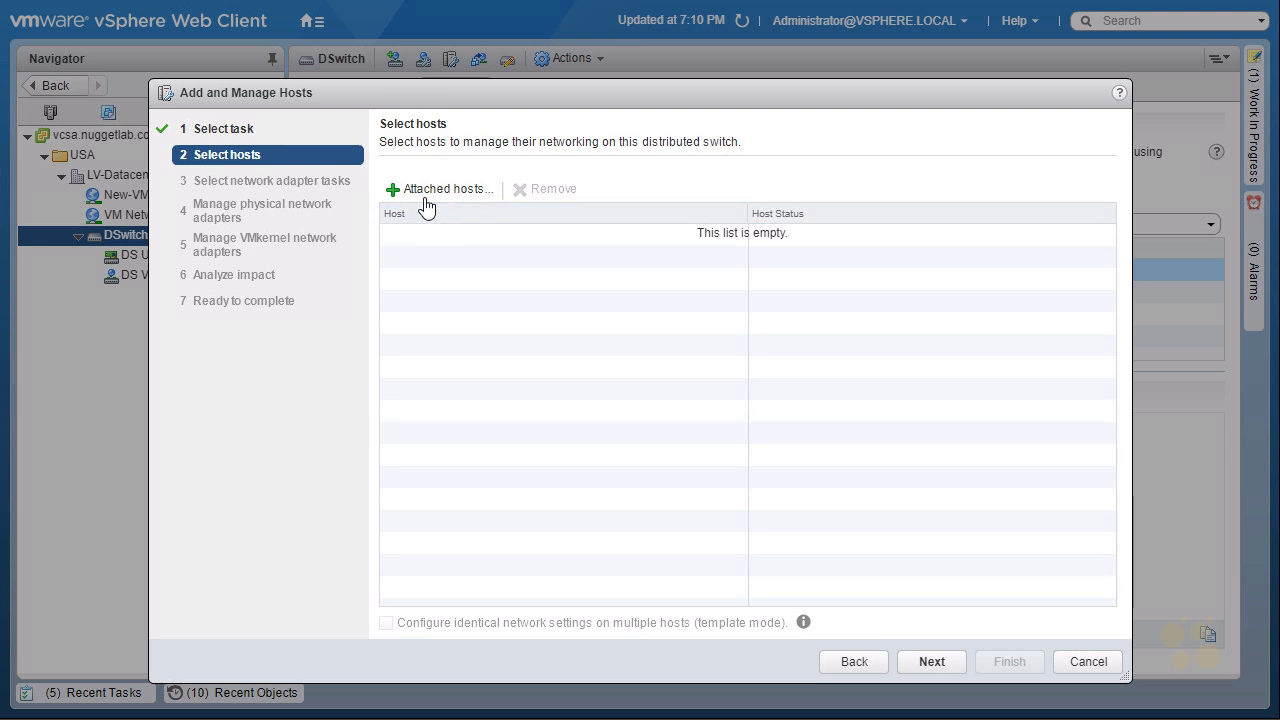
# - Add all three attached hosts, esxi-1 to esxi-3, and enable identical network settings on multiple hosts in template mode
pyautogui.click(441, 191)
pyautogui.click(328, 239)
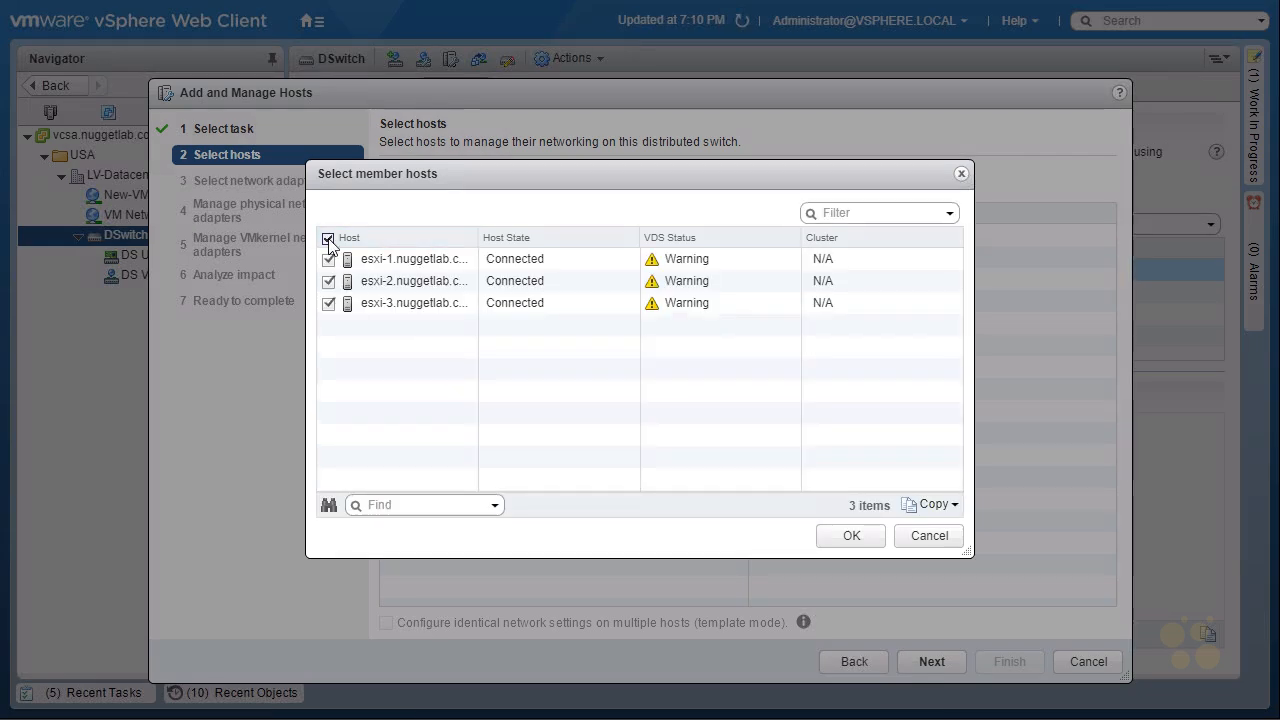
pyautogui.click(849, 539)
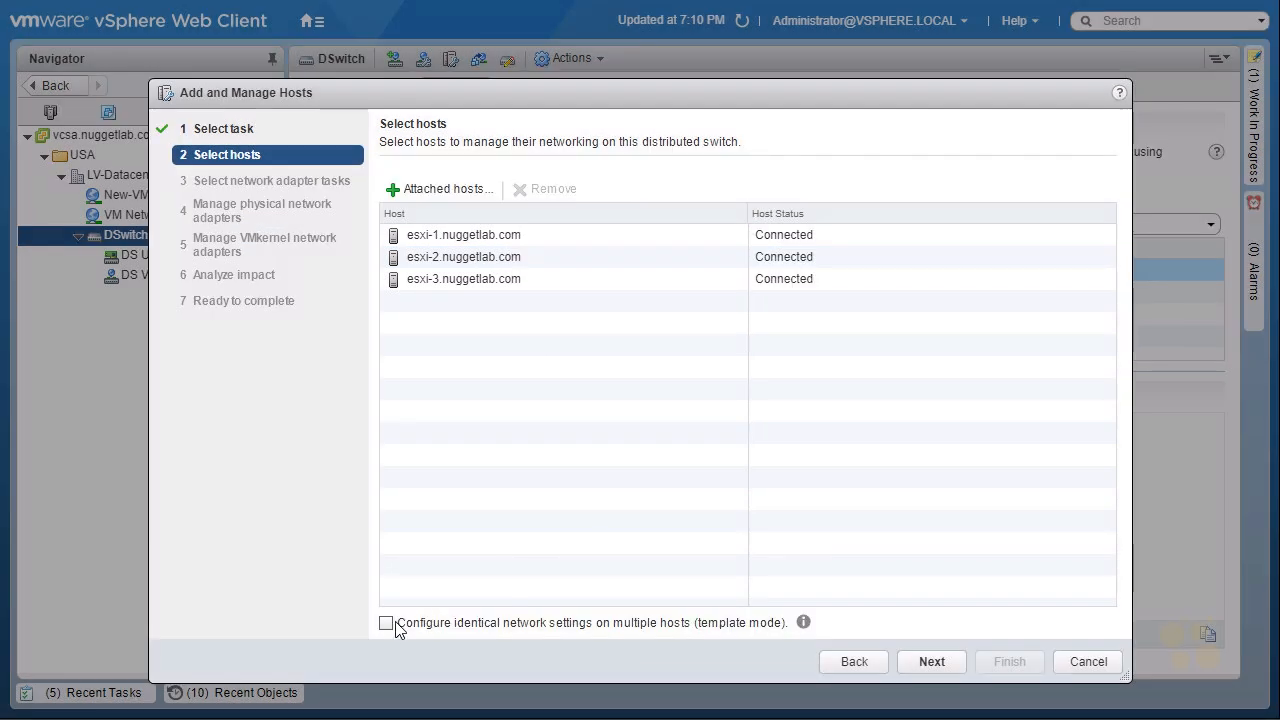
pyautogui.click(386, 623)
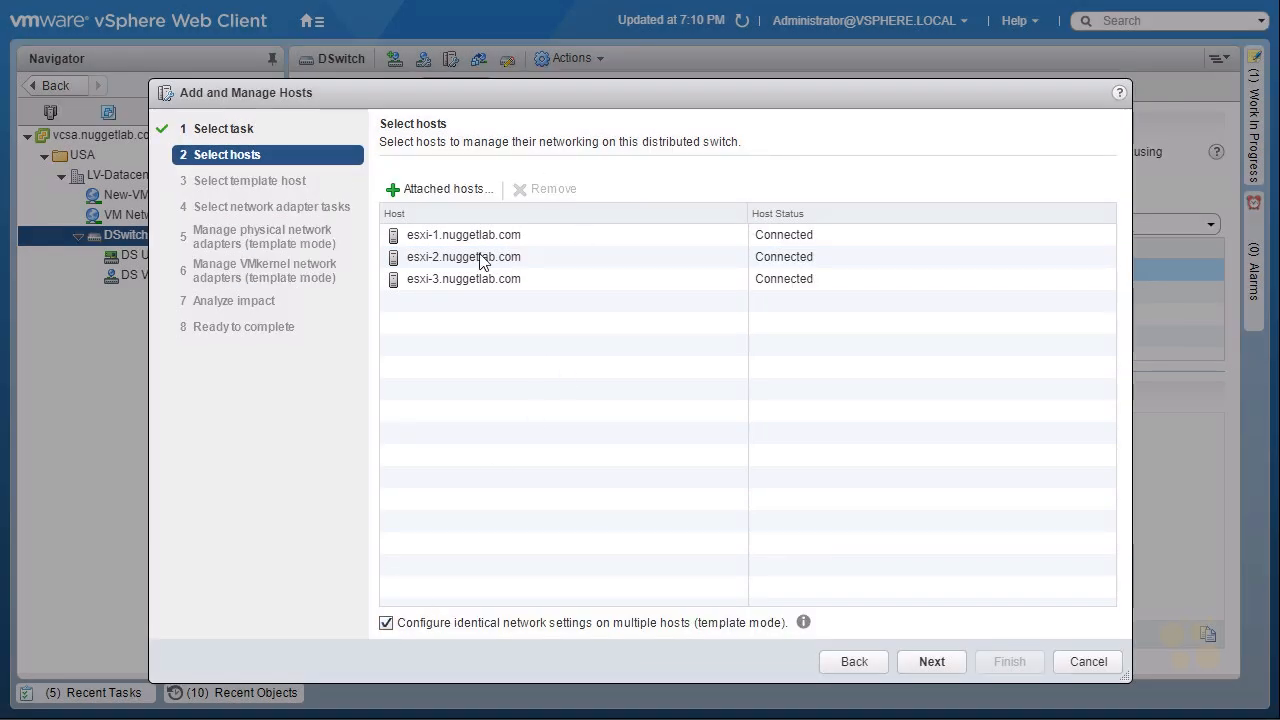
# - Keep esxi-1.nuggetlab.com as the template host and proceed with only the physical adapter management task
pyautogui.click(931, 661)
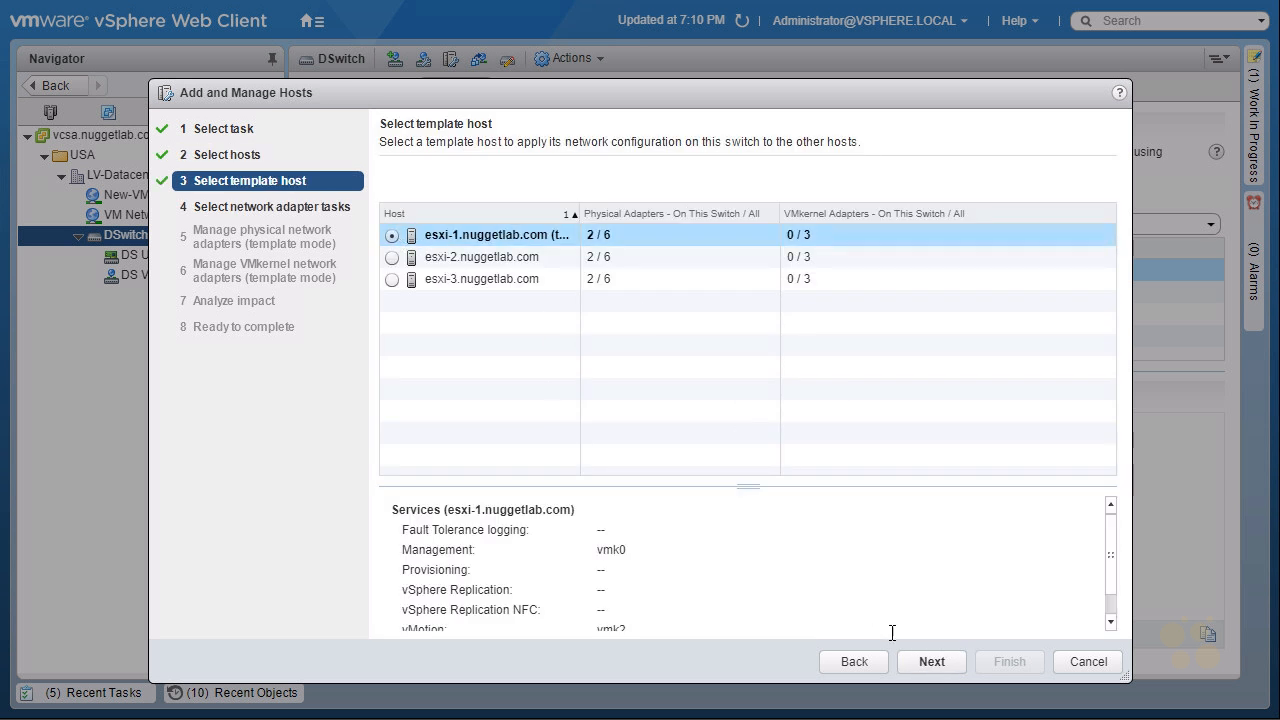
pyautogui.click(940, 673)
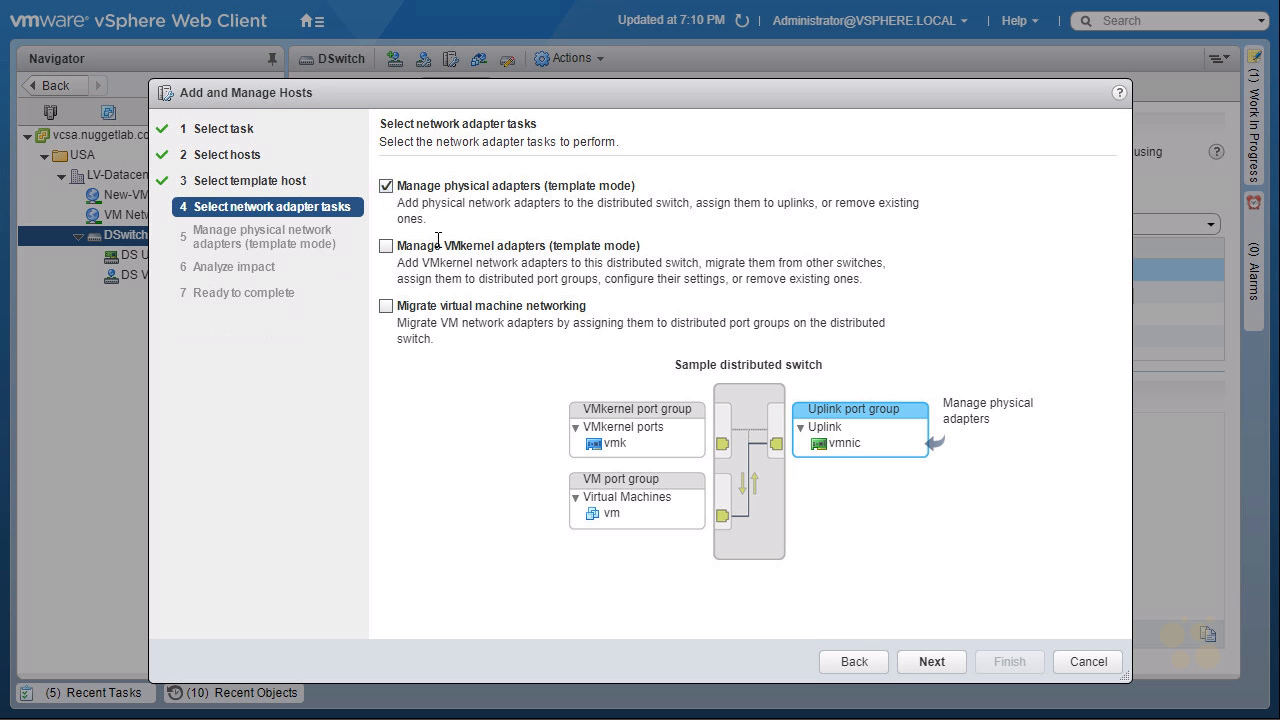
pyautogui.click(918, 664)
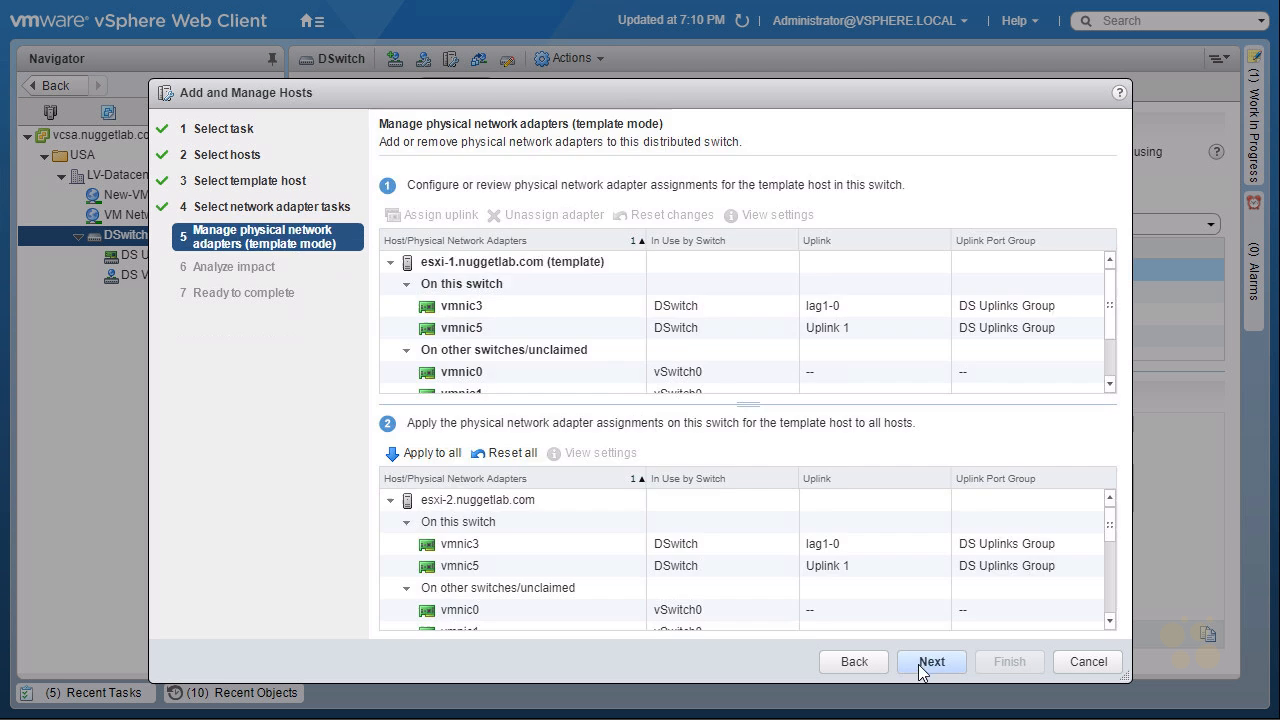
# - Unassign the physical adapter vmnic3 from lag1-0 on the template host esxi-1.nuggetlab.com
pyautogui.click(489, 307)
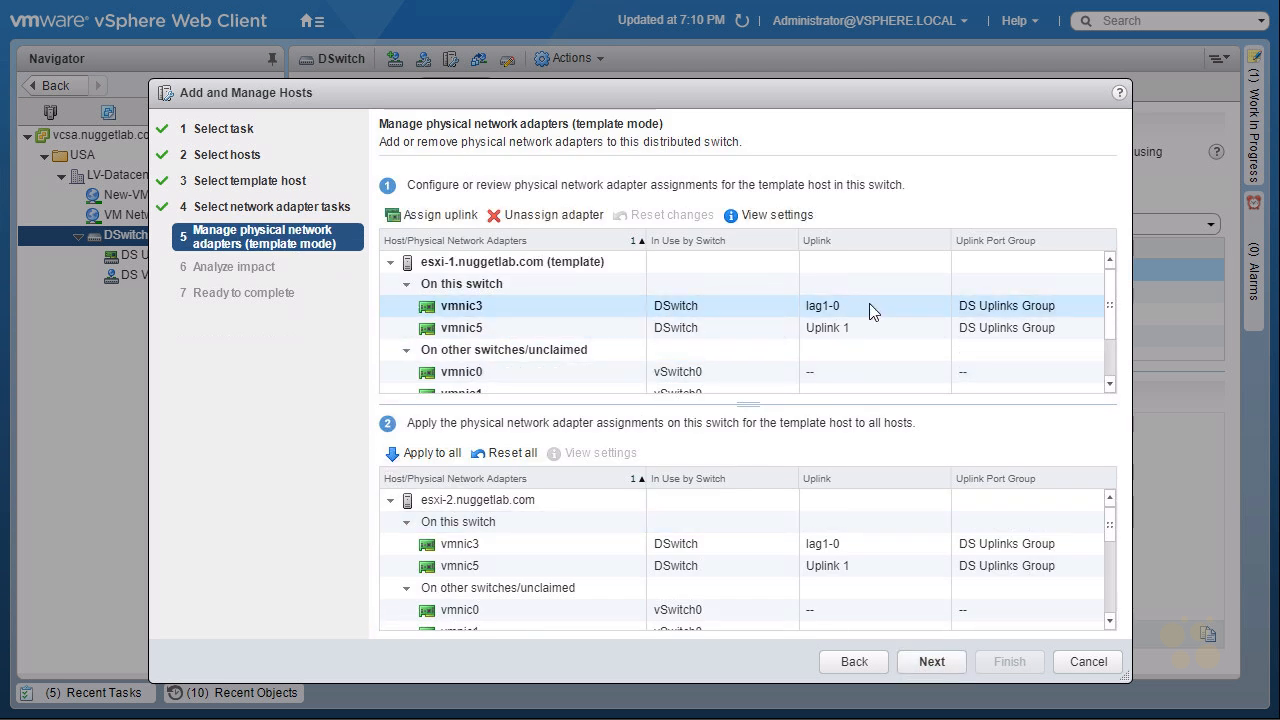
pyautogui.click(566, 216)
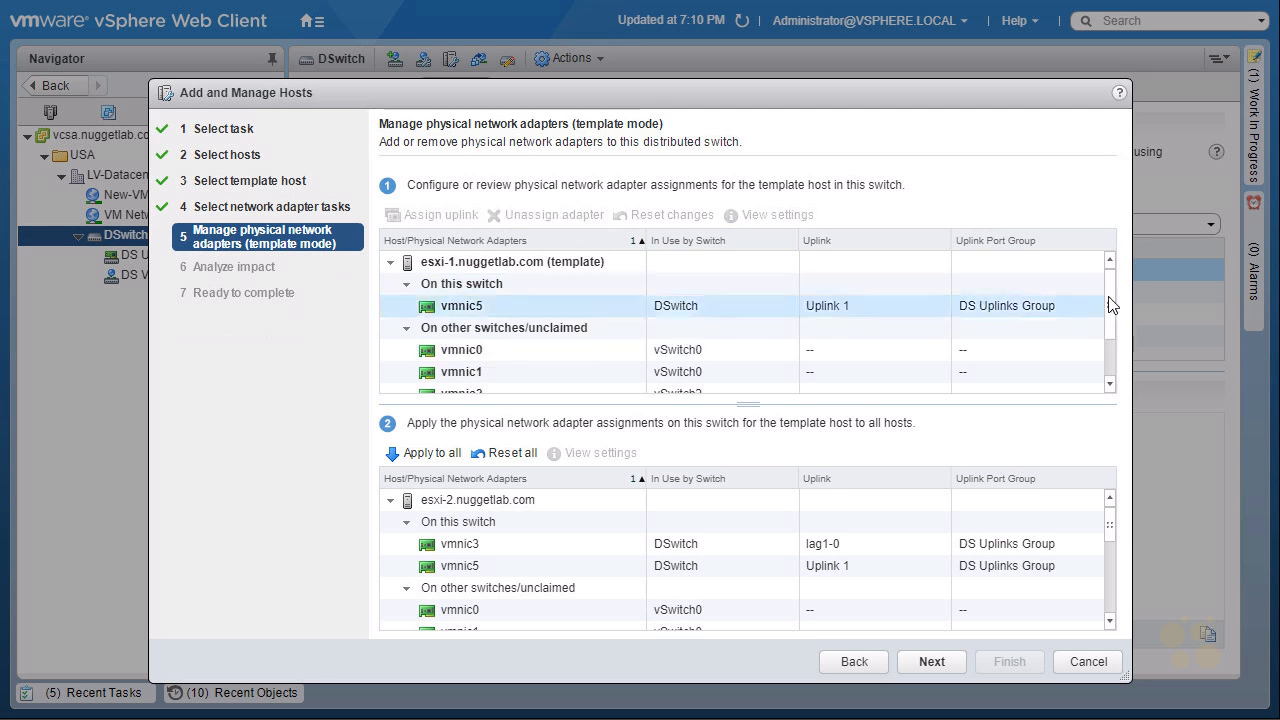
# - Apply the template host's vmnic3 unassignment to all hosts and finish the Add and Manage Hosts wizard
pyautogui.moveTo(1107, 318); pyautogui.dragTo(1066, 380)
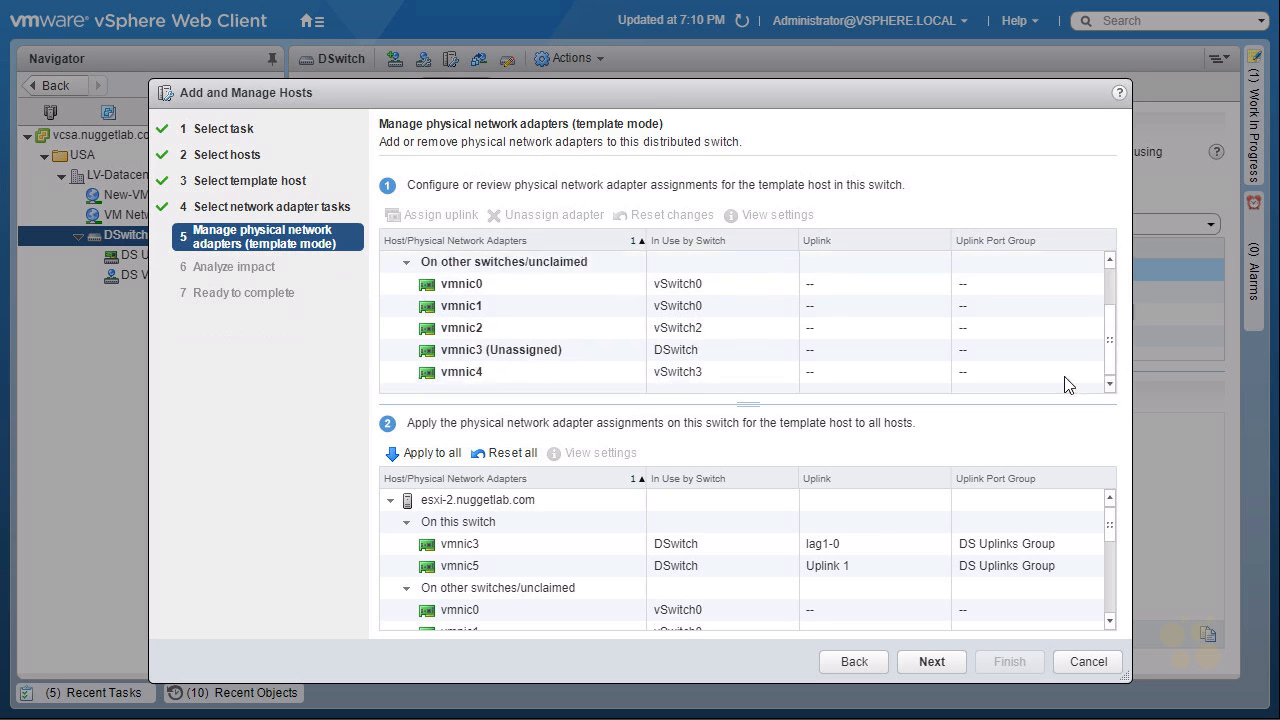
pyautogui.click(531, 352)
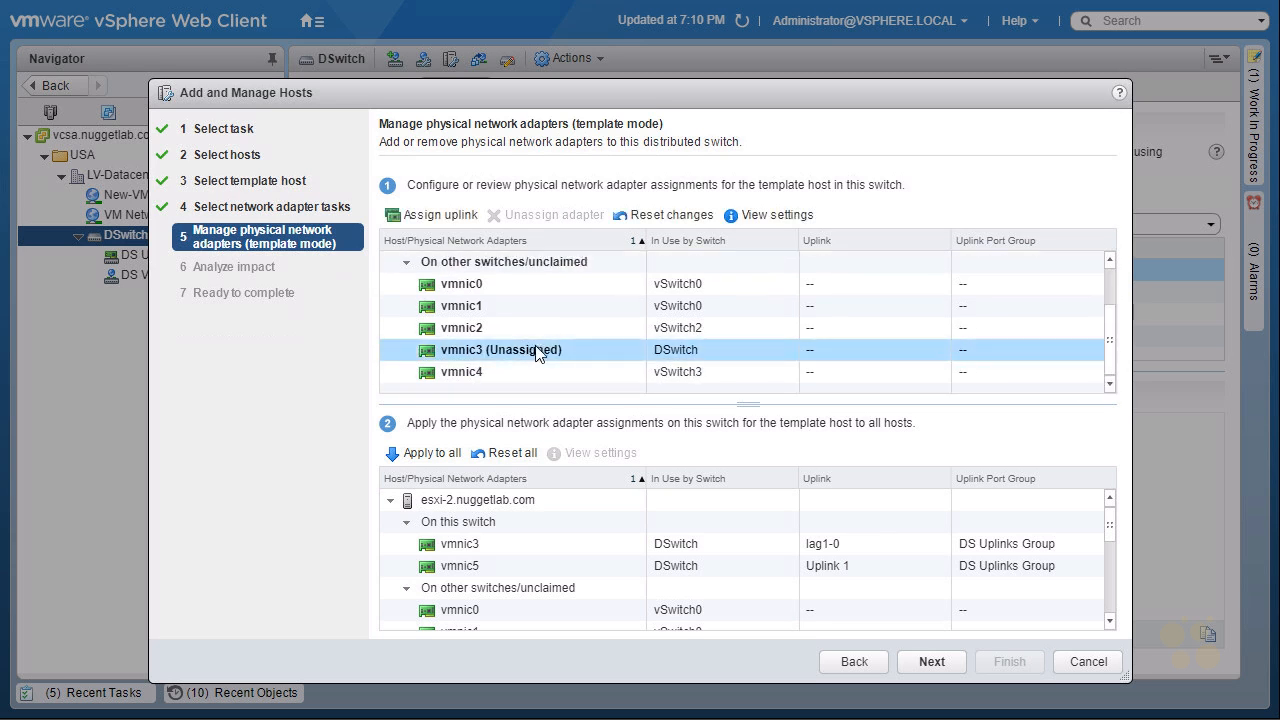
pyautogui.click(431, 455)
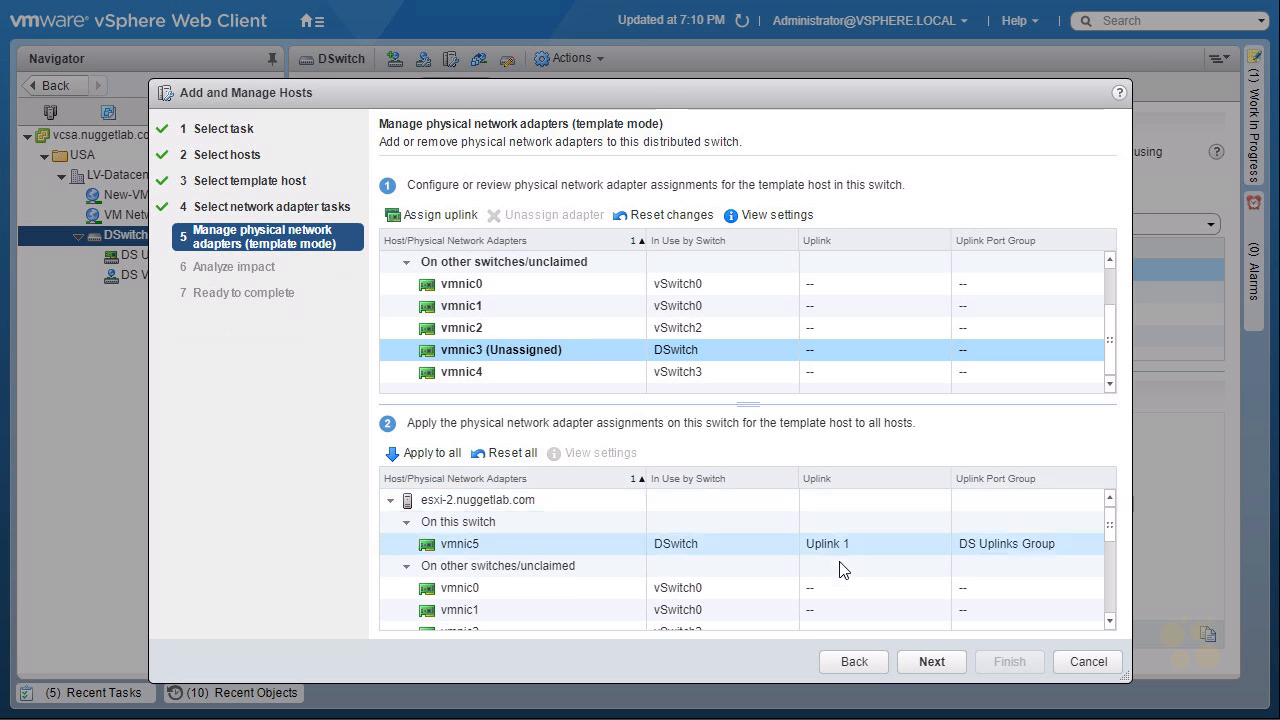
pyautogui.click(934, 661)
pyautogui.click(933, 661)
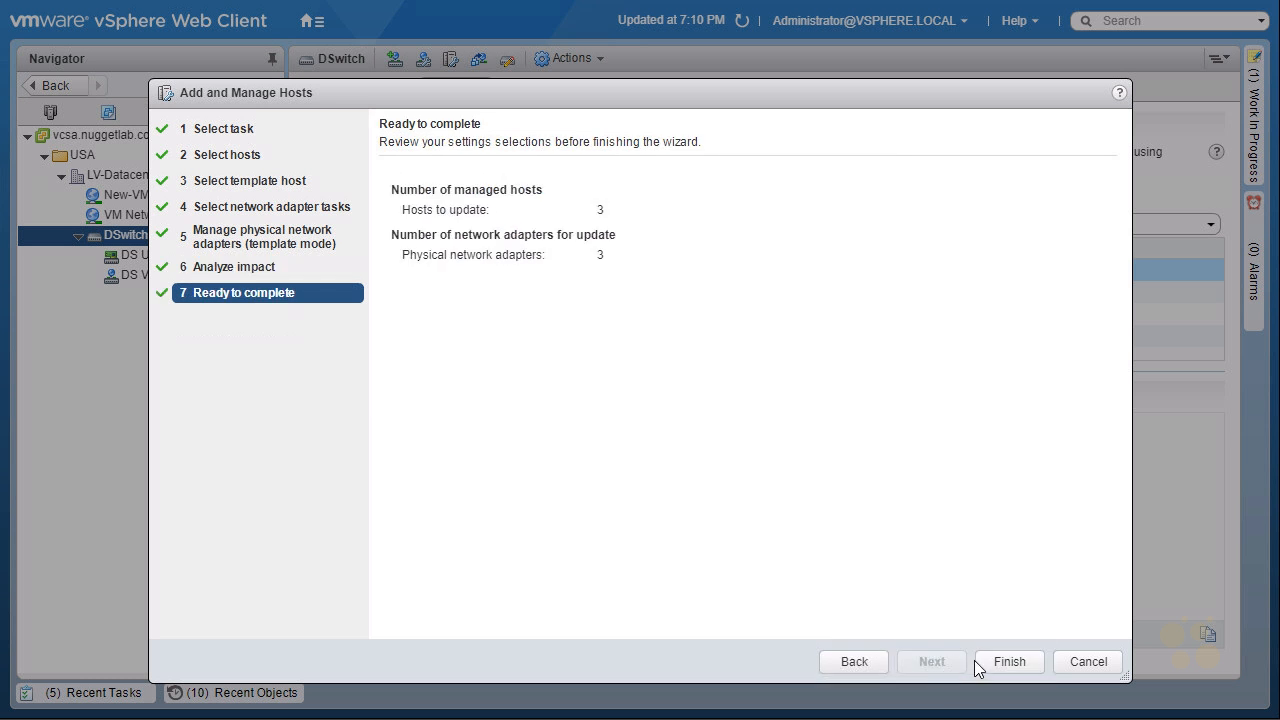
pyautogui.click(1008, 661)
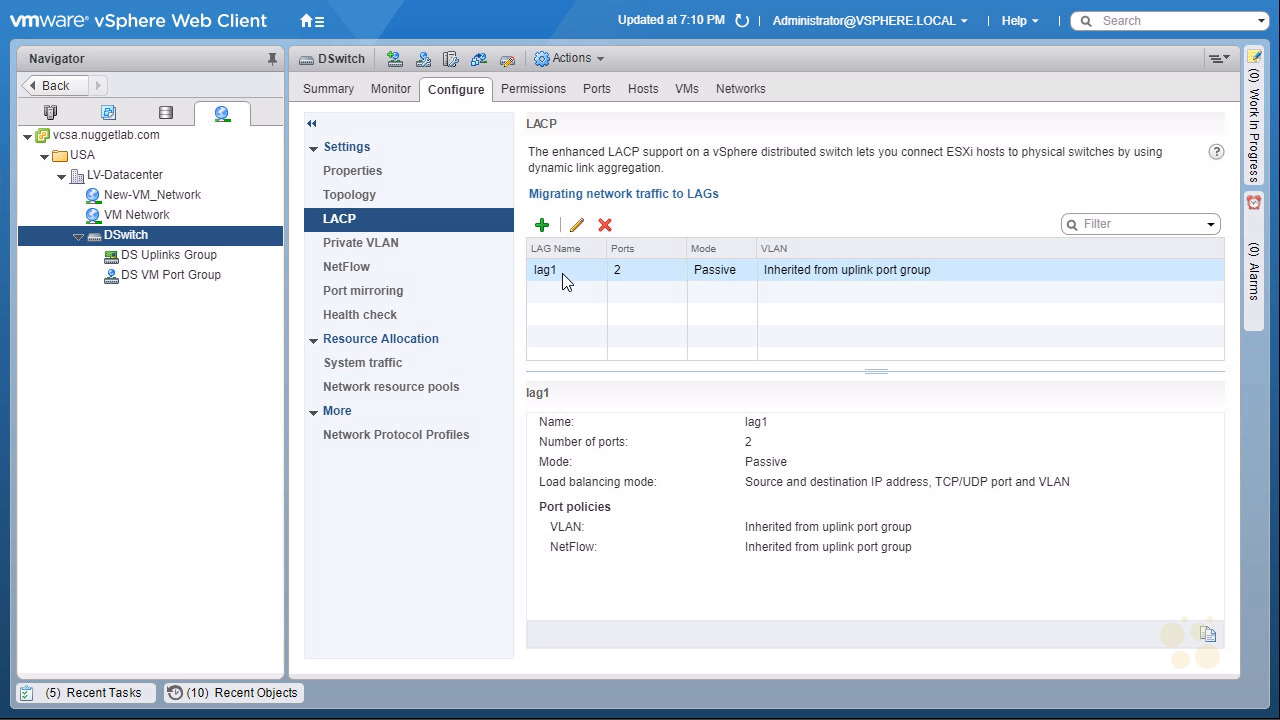
# - Remove the link aggregation group lag1 from DSwitch, check the recent tasks and refresh the LACP list
pyautogui.click(604, 224)
pyautogui.click(606, 391)
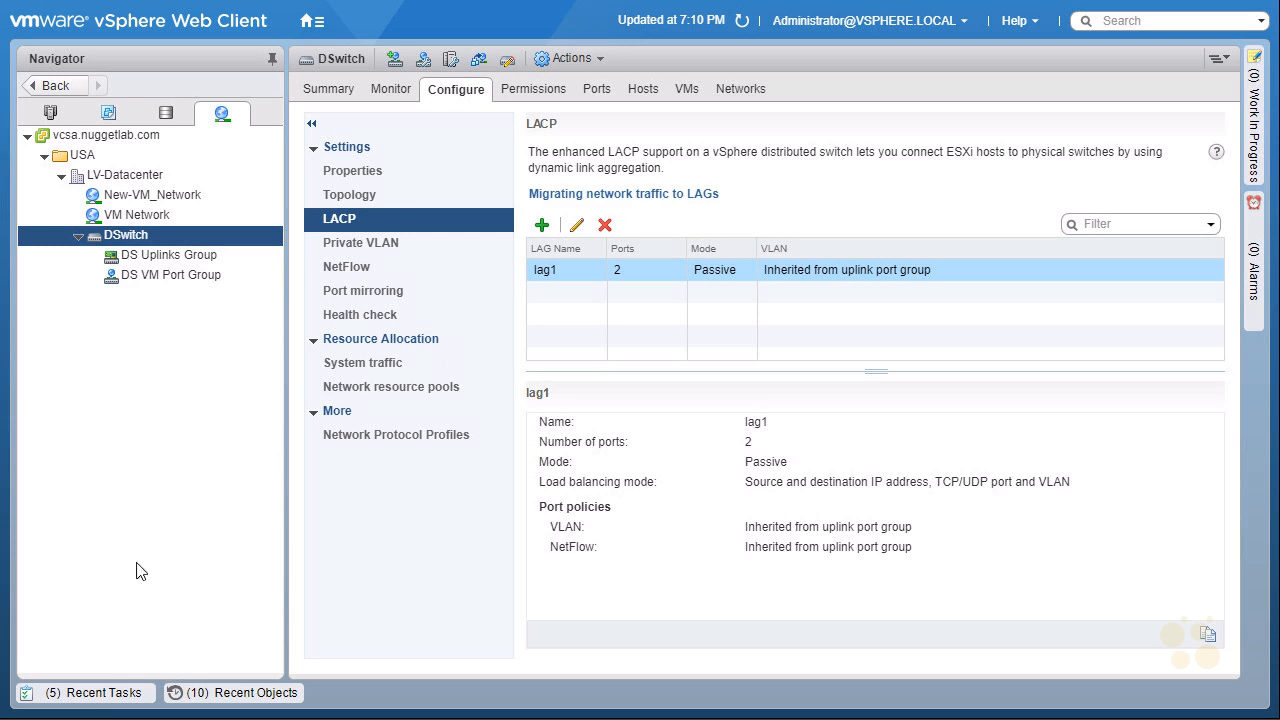
pyautogui.click(99, 694)
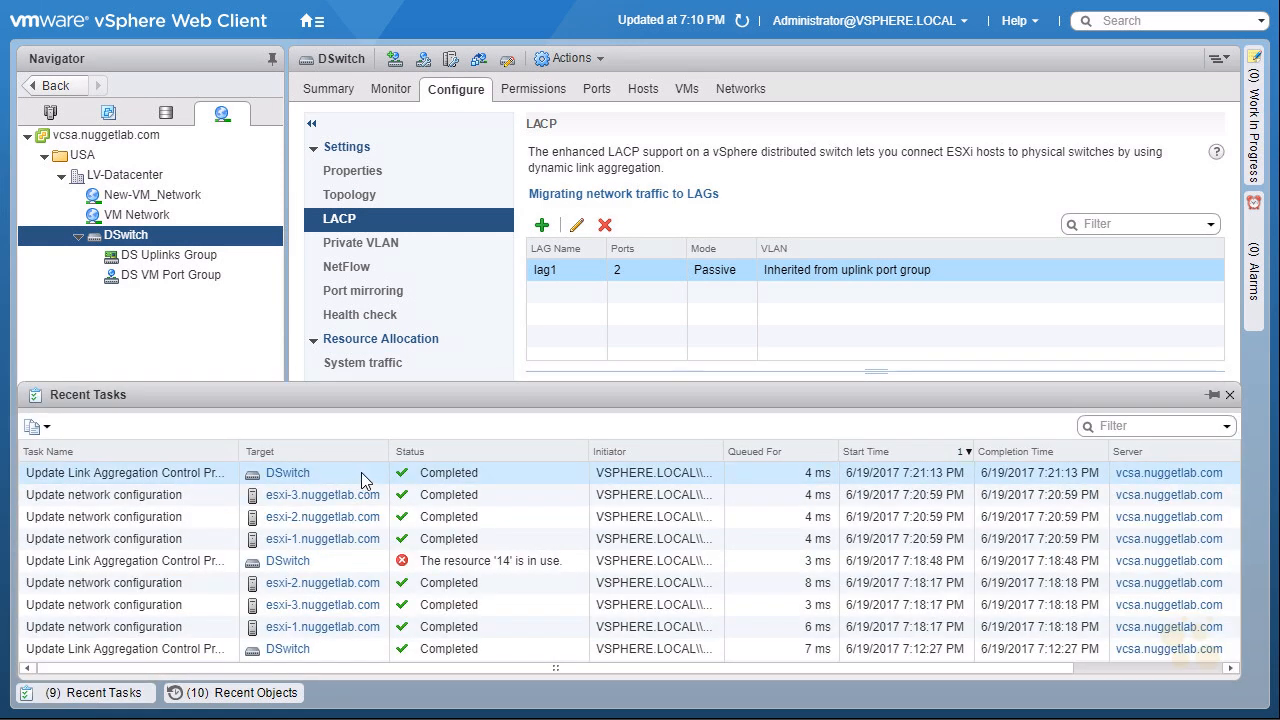
pyautogui.click(603, 332)
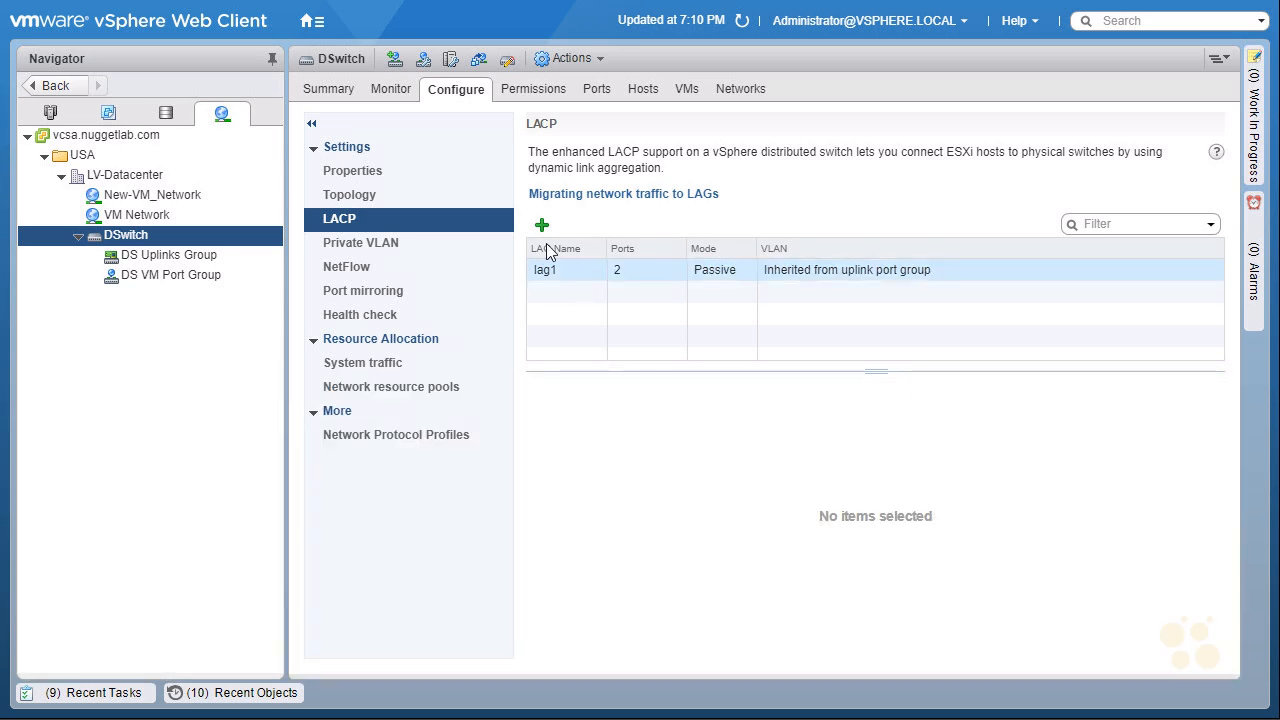
pyautogui.click(741, 22)
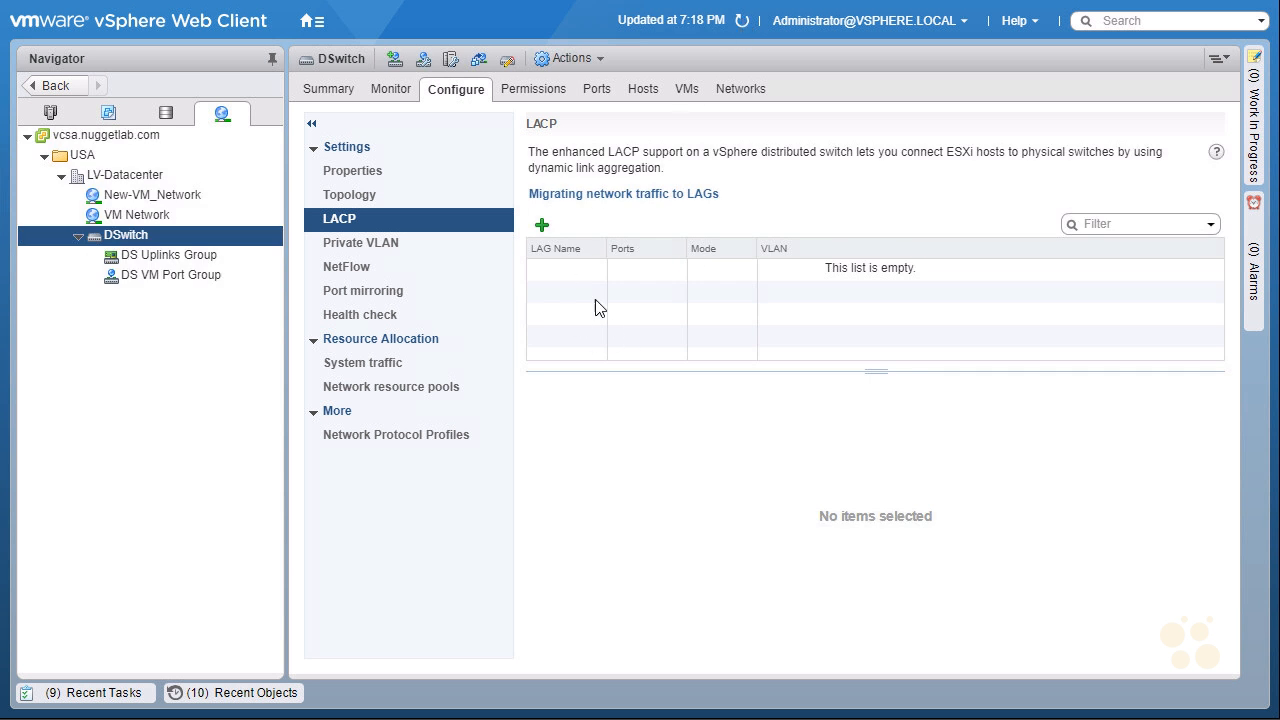
# - Open the Private VLAN settings of DSwitch
pyautogui.click(374, 242)
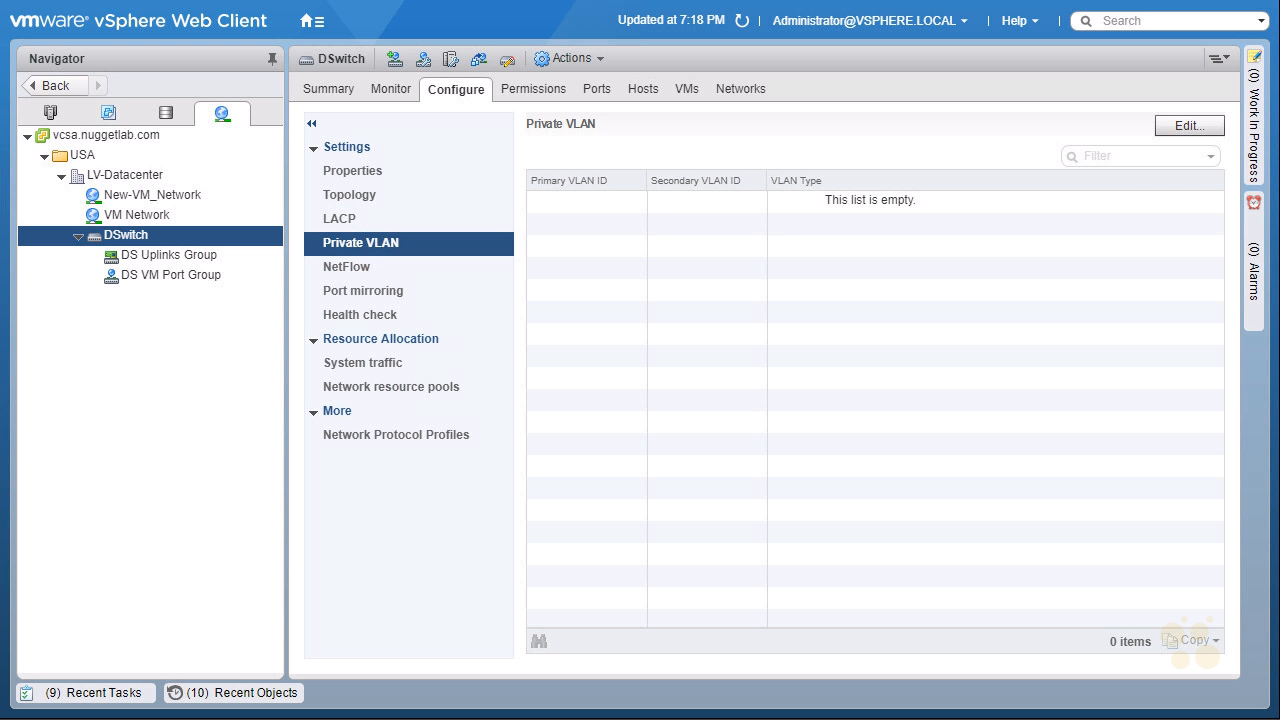
pyautogui.moveTo(806, 222)
pyautogui.mouseDown()
pyautogui.moveTo(586, 486)
pyautogui.moveTo(794, 217)
pyautogui.moveTo(735, 216)
pyautogui.mouseUp()
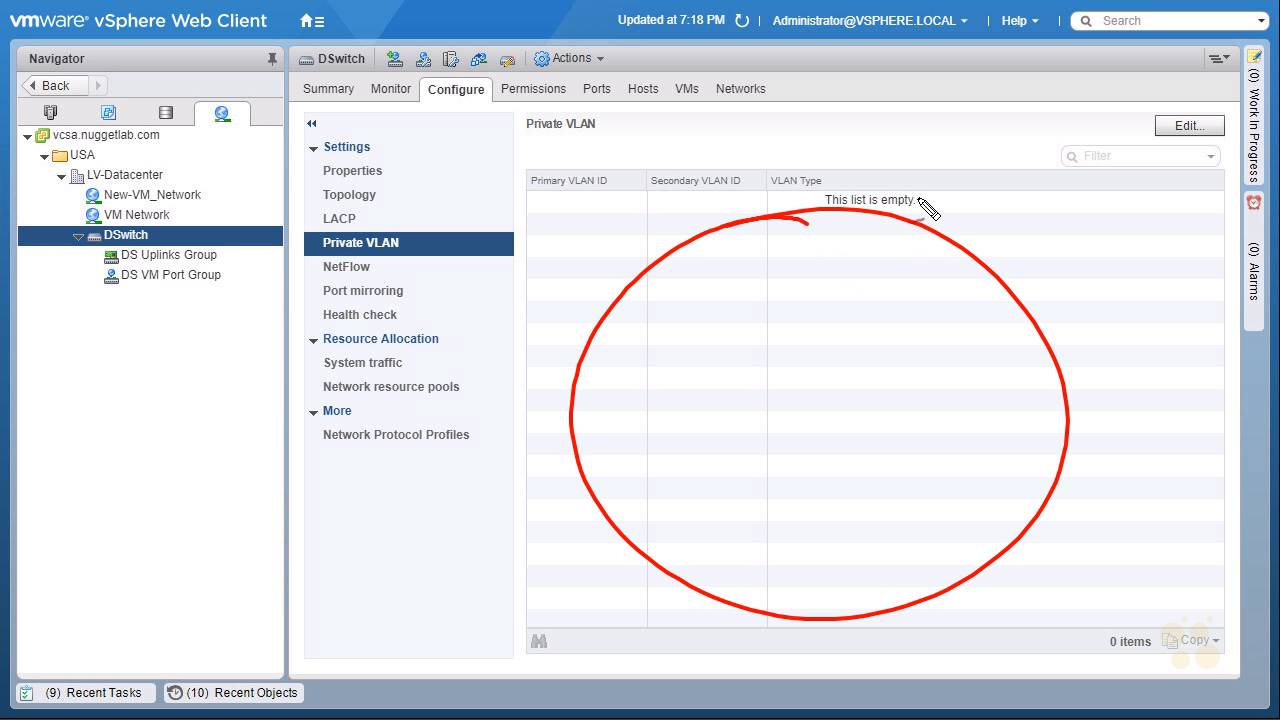
pyautogui.moveTo(966, 213)
pyautogui.mouseDown()
pyautogui.moveTo(954, 238)
pyautogui.moveTo(998, 242)
pyautogui.moveTo(1009, 265)
pyautogui.mouseUp()
pyautogui.moveTo(1036, 245)
pyautogui.mouseDown()
pyautogui.moveTo(1030, 270)
pyautogui.moveTo(1066, 278)
pyautogui.mouseUp()
pyautogui.moveTo(1066, 262); pyautogui.dragTo(1073, 318)
pyautogui.moveTo(1098, 312); pyautogui.dragTo(1084, 362)
pyautogui.moveTo(1108, 346)
pyautogui.mouseDown()
pyautogui.moveTo(1160, 366)
pyautogui.moveTo(1138, 403)
pyautogui.mouseUp()
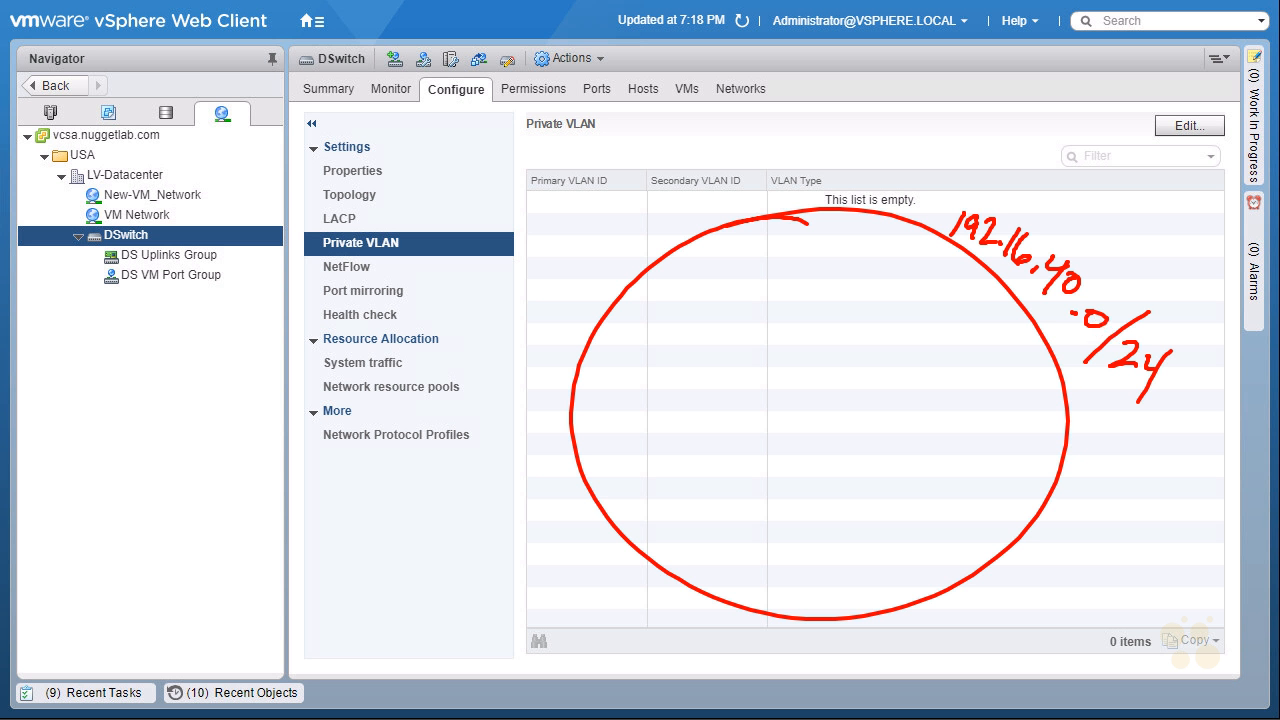
pyautogui.moveTo(812, 231)
pyautogui.mouseDown()
pyautogui.moveTo(784, 350)
pyautogui.moveTo(814, 230)
pyautogui.mouseUp()
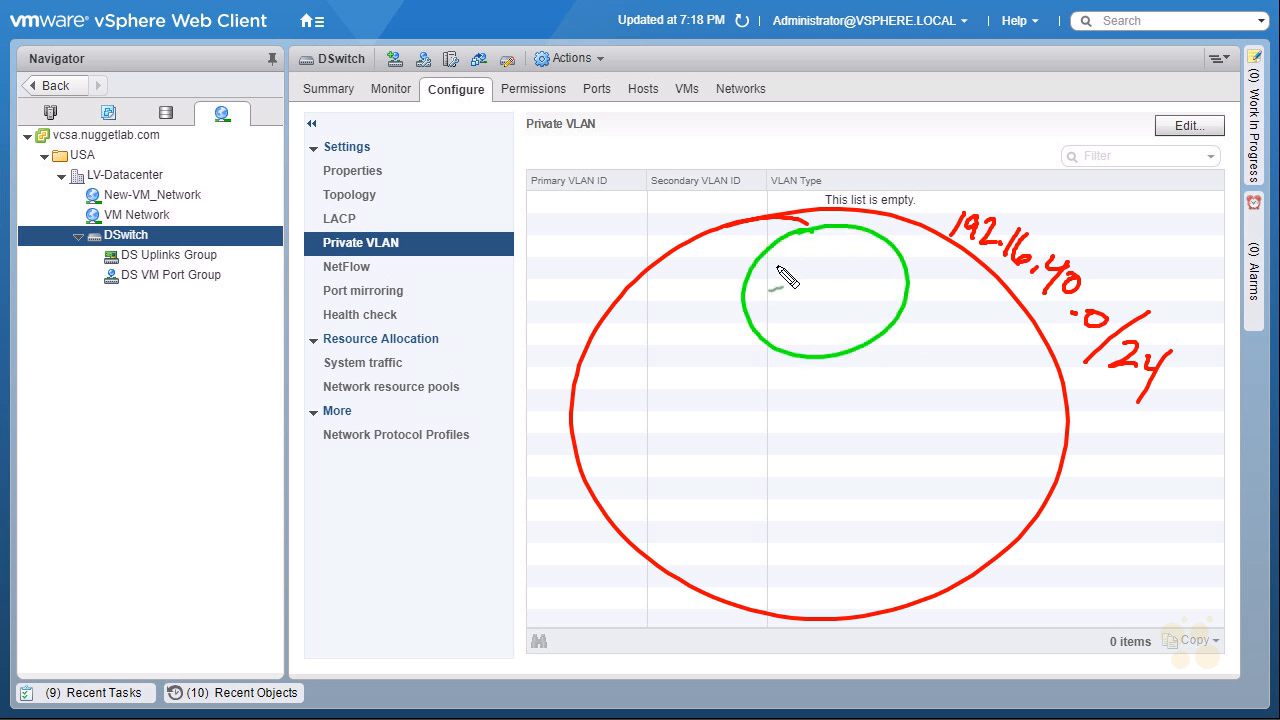
pyautogui.moveTo(770, 322); pyautogui.dragTo(878, 352)
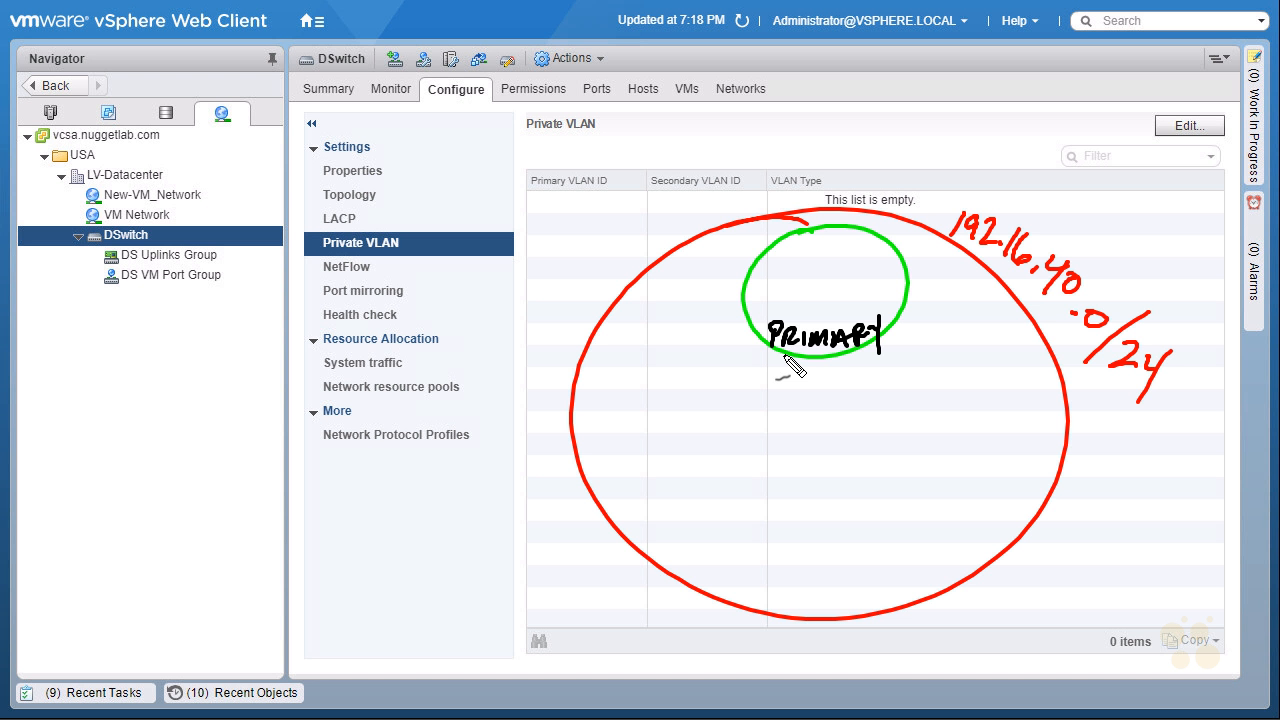
pyautogui.moveTo(786, 358)
pyautogui.mouseDown()
pyautogui.moveTo(818, 374)
pyautogui.moveTo(938, 366)
pyautogui.mouseUp()
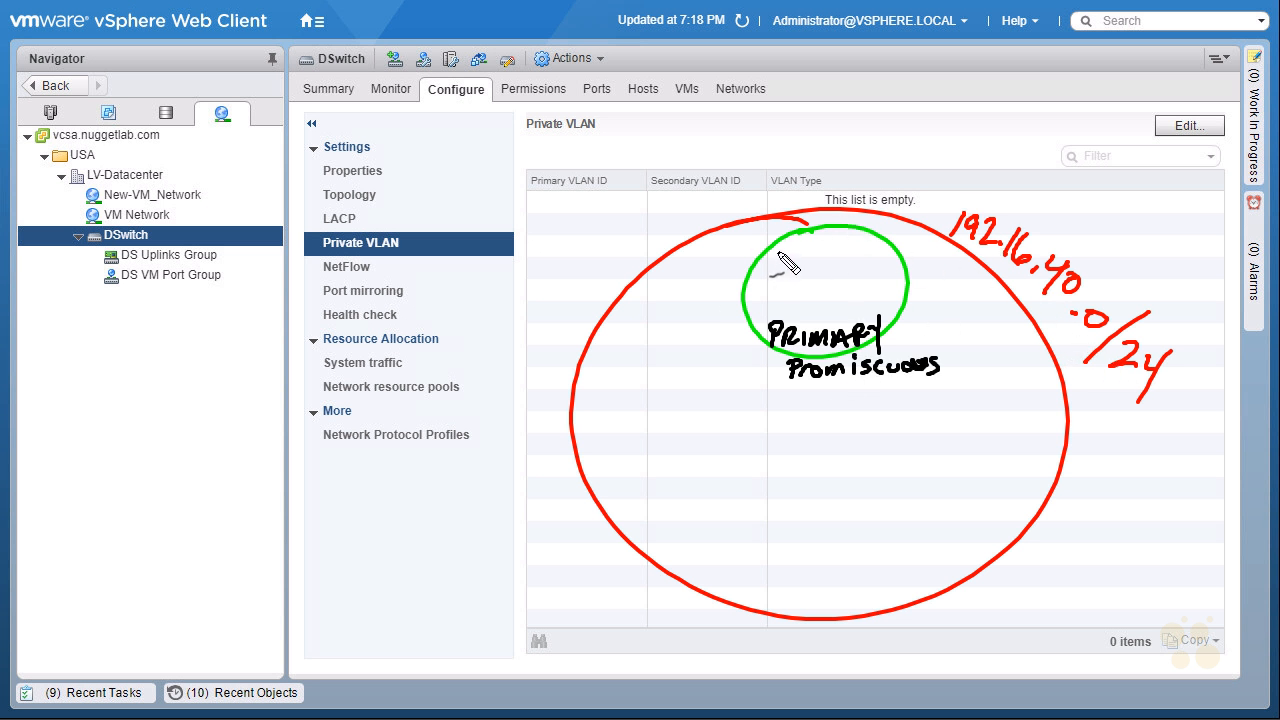
pyautogui.moveTo(782, 250)
pyautogui.mouseDown()
pyautogui.moveTo(782, 266)
pyautogui.moveTo(795, 246)
pyautogui.mouseUp()
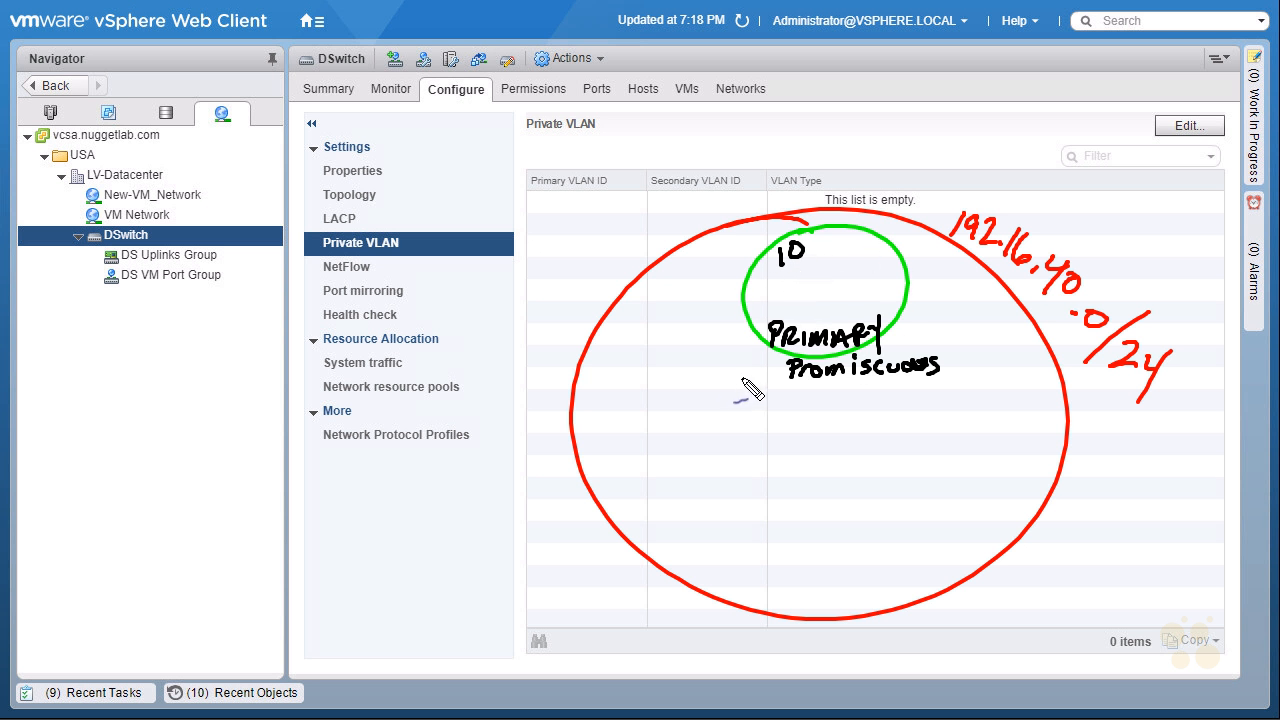
pyautogui.moveTo(738, 382)
pyautogui.mouseDown()
pyautogui.moveTo(646, 434)
pyautogui.moveTo(812, 432)
pyautogui.mouseUp()
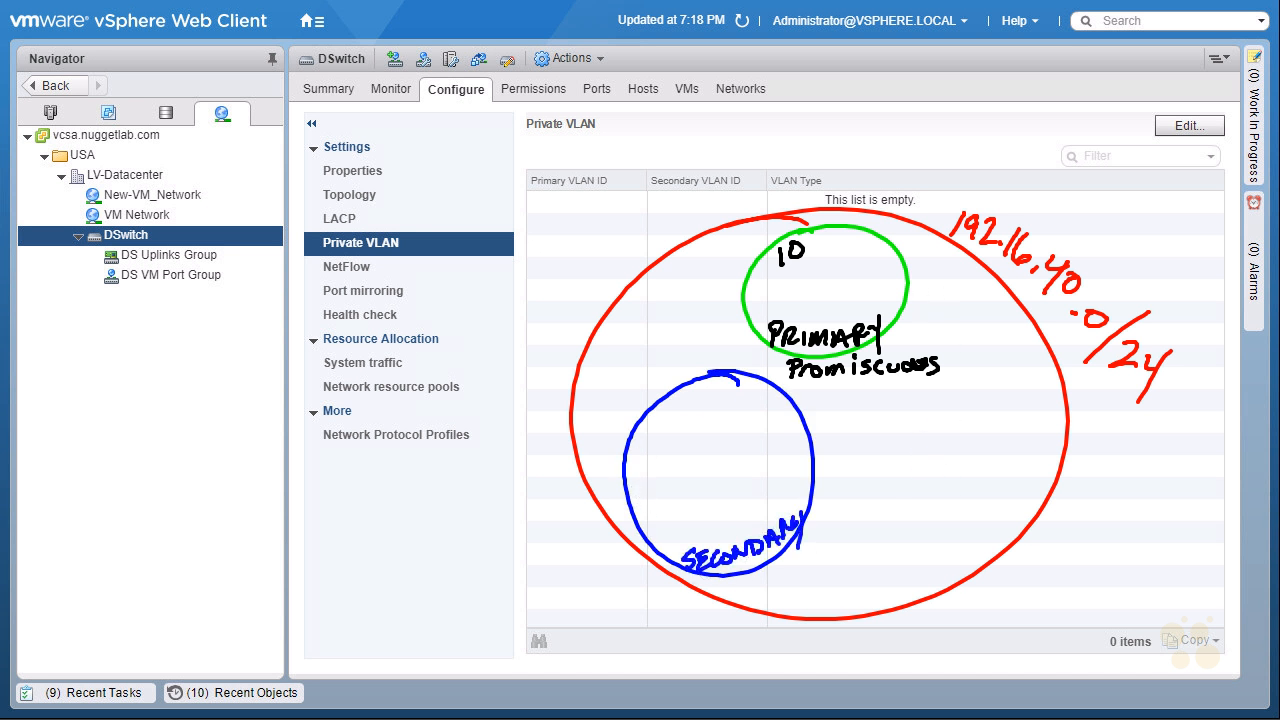
pyautogui.moveTo(687, 394); pyautogui.dragTo(693, 407)
pyautogui.moveTo(696, 389); pyautogui.dragTo(708, 385)
pyautogui.moveTo(943, 400)
pyautogui.mouseDown()
pyautogui.moveTo(886, 432)
pyautogui.moveTo(994, 543)
pyautogui.moveTo(905, 376)
pyautogui.moveTo(921, 432)
pyautogui.moveTo(938, 402)
pyautogui.mouseUp()
pyautogui.moveTo(912, 530); pyautogui.dragTo(1024, 512)
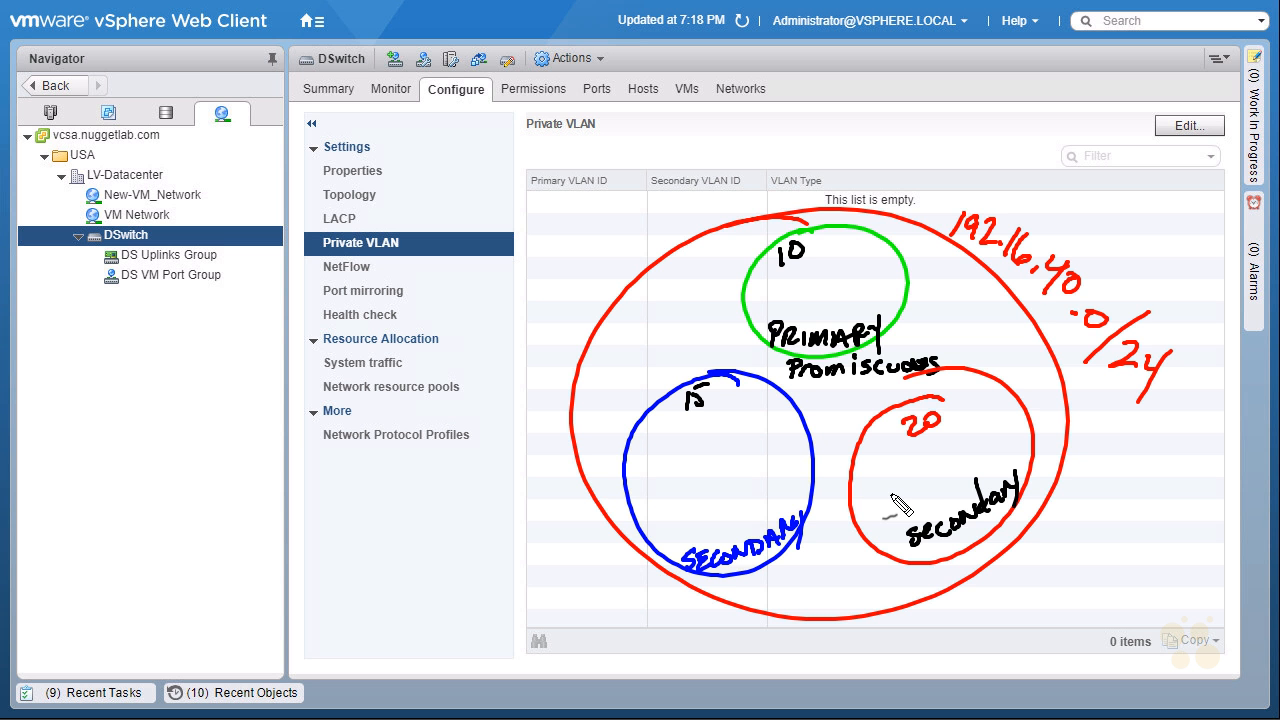
pyautogui.moveTo(647, 493); pyautogui.dragTo(652, 512)
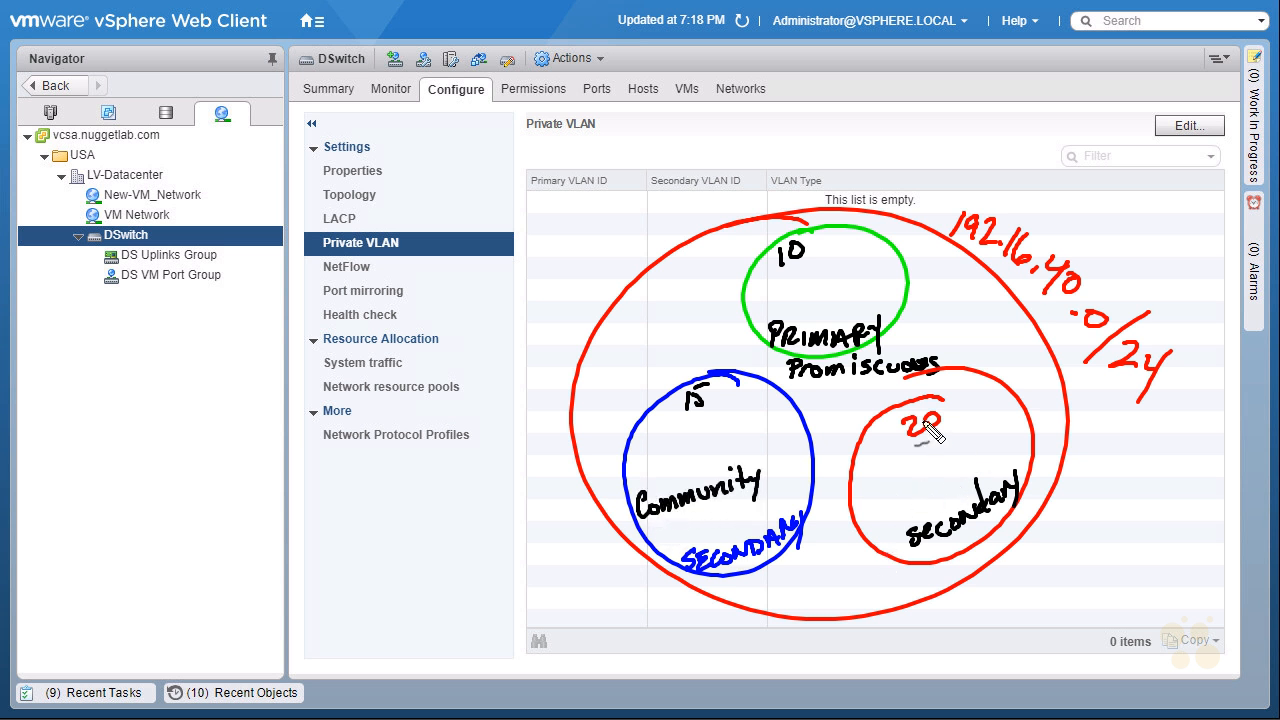
pyautogui.moveTo(885, 471); pyautogui.dragTo(893, 490)
pyautogui.moveTo(916, 472); pyautogui.dragTo(917, 474)
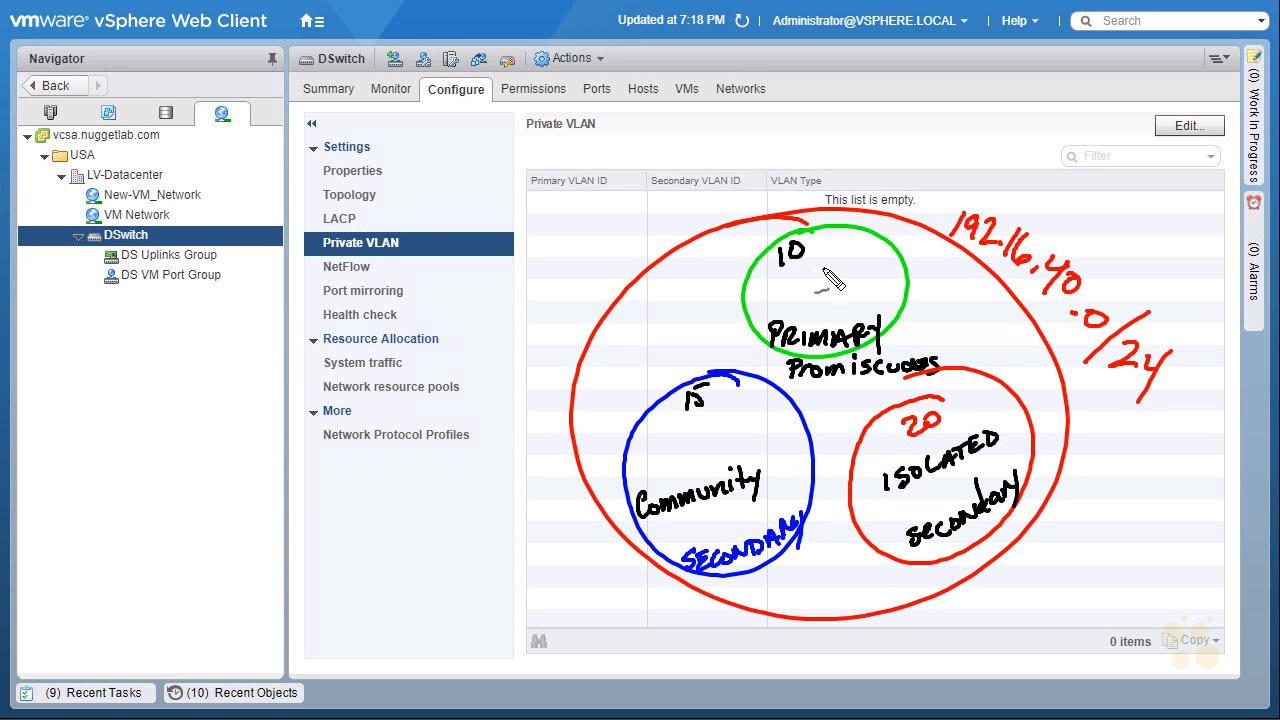
pyautogui.moveTo(818, 262); pyautogui.dragTo(818, 292)
pyautogui.moveTo(822, 254)
pyautogui.mouseDown()
pyautogui.moveTo(859, 262)
pyautogui.moveTo(832, 292)
pyautogui.moveTo(858, 278)
pyautogui.moveTo(848, 288)
pyautogui.moveTo(830, 264)
pyautogui.moveTo(834, 293)
pyautogui.mouseUp()
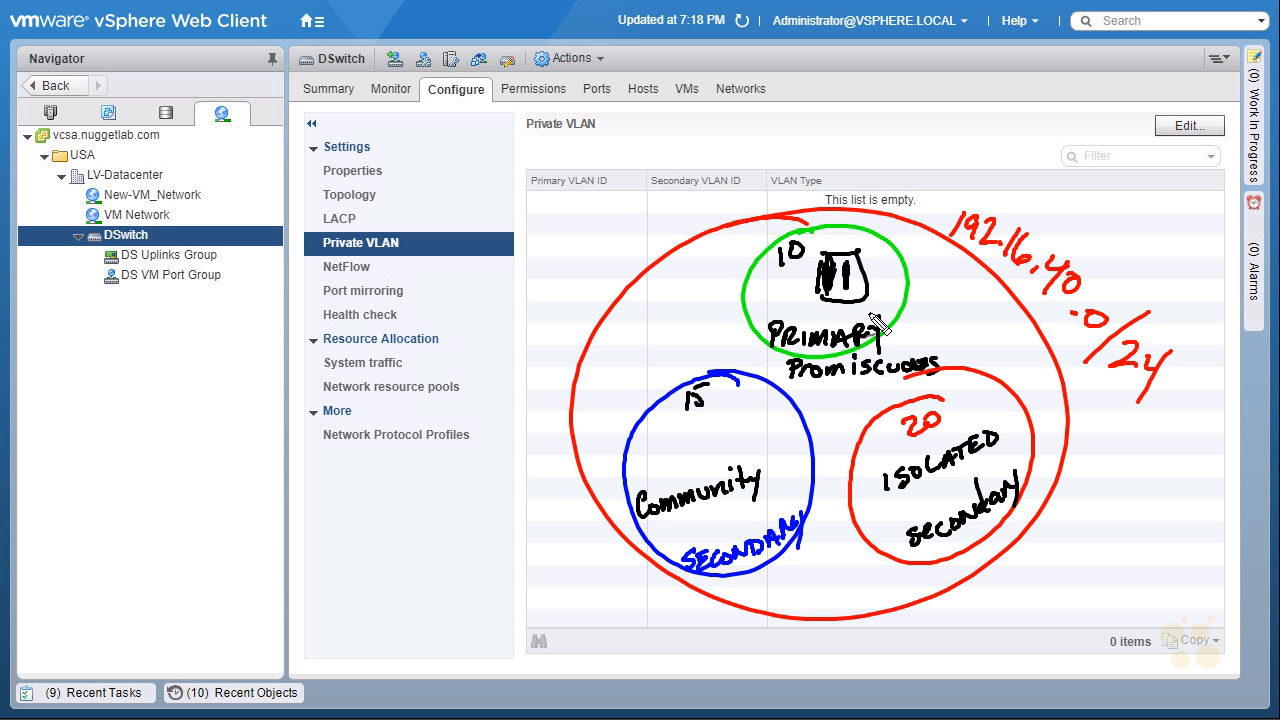
pyautogui.moveTo(662, 430); pyautogui.dragTo(657, 468)
pyautogui.moveTo(662, 430)
pyautogui.mouseDown()
pyautogui.moveTo(659, 466)
pyautogui.moveTo(692, 466)
pyautogui.moveTo(754, 434)
pyautogui.moveTo(742, 453)
pyautogui.mouseUp()
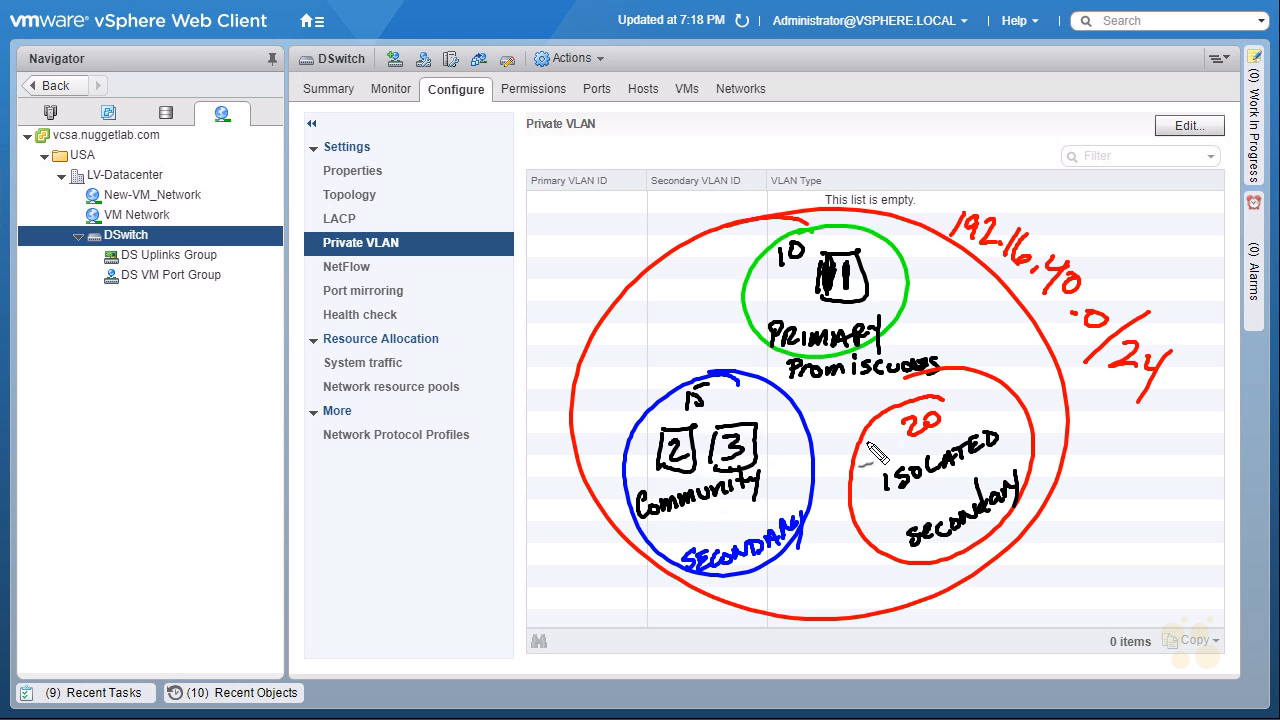
pyautogui.moveTo(868, 443); pyautogui.dragTo(870, 466)
pyautogui.moveTo(868, 441)
pyautogui.mouseDown()
pyautogui.moveTo(892, 437)
pyautogui.moveTo(898, 464)
pyautogui.mouseUp()
pyautogui.moveTo(870, 466)
pyautogui.mouseDown()
pyautogui.moveTo(898, 464)
pyautogui.moveTo(886, 452)
pyautogui.mouseUp()
pyautogui.moveTo(883, 442)
pyautogui.mouseDown()
pyautogui.moveTo(882, 464)
pyautogui.moveTo(953, 452)
pyautogui.moveTo(936, 432)
pyautogui.moveTo(934, 448)
pyautogui.mouseUp()
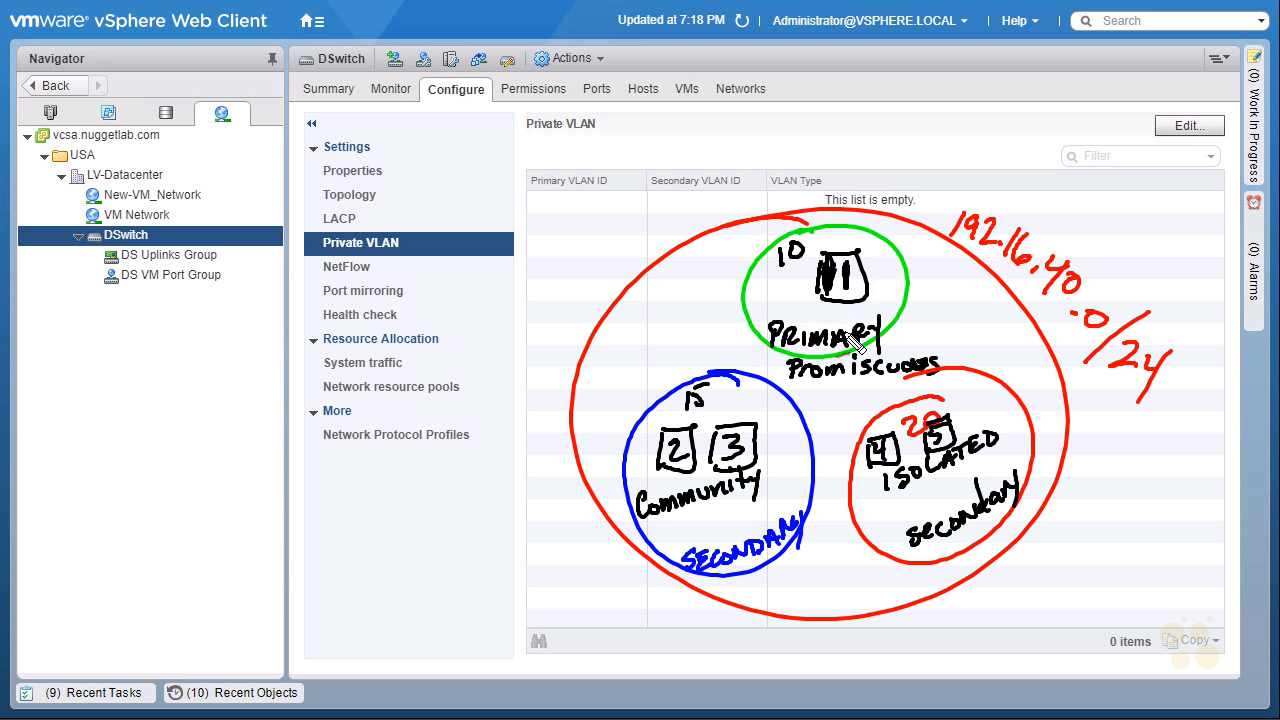
pyautogui.moveTo(784, 306); pyautogui.dragTo(795, 301)
pyautogui.moveTo(956, 240); pyautogui.dragTo(1098, 354)
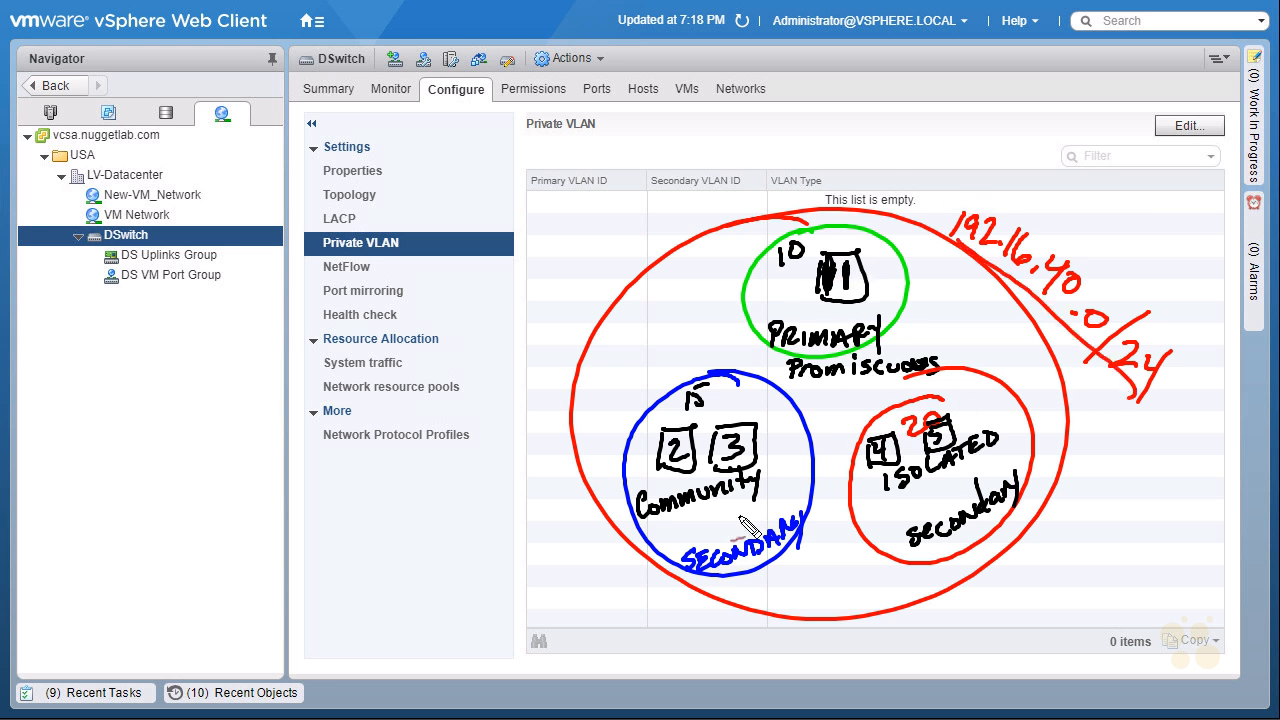
pyautogui.moveTo(1131, 201)
pyautogui.mouseDown()
pyautogui.moveTo(1102, 240)
pyautogui.moveTo(1124, 250)
pyautogui.mouseUp()
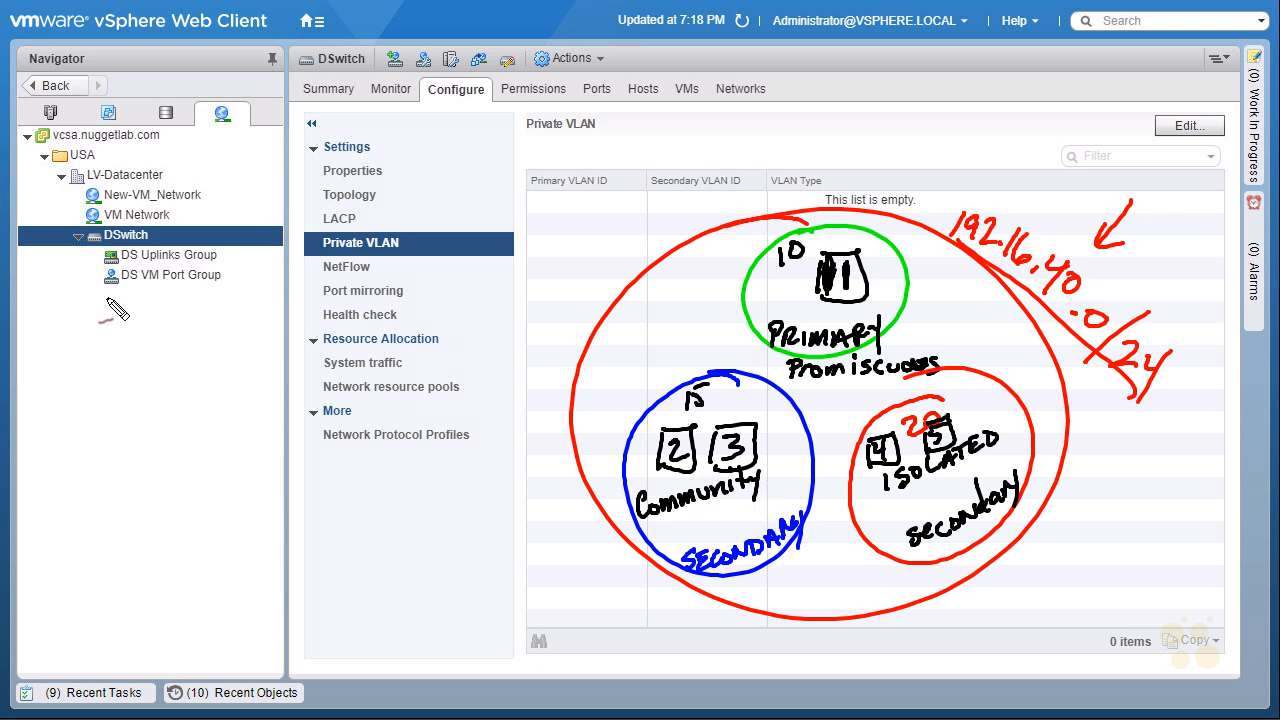
pyautogui.moveTo(114, 293)
pyautogui.mouseDown()
pyautogui.moveTo(174, 297)
pyautogui.moveTo(100, 274)
pyautogui.moveTo(171, 296)
pyautogui.mouseUp()
pyautogui.moveTo(152, 305); pyautogui.dragTo(182, 305)
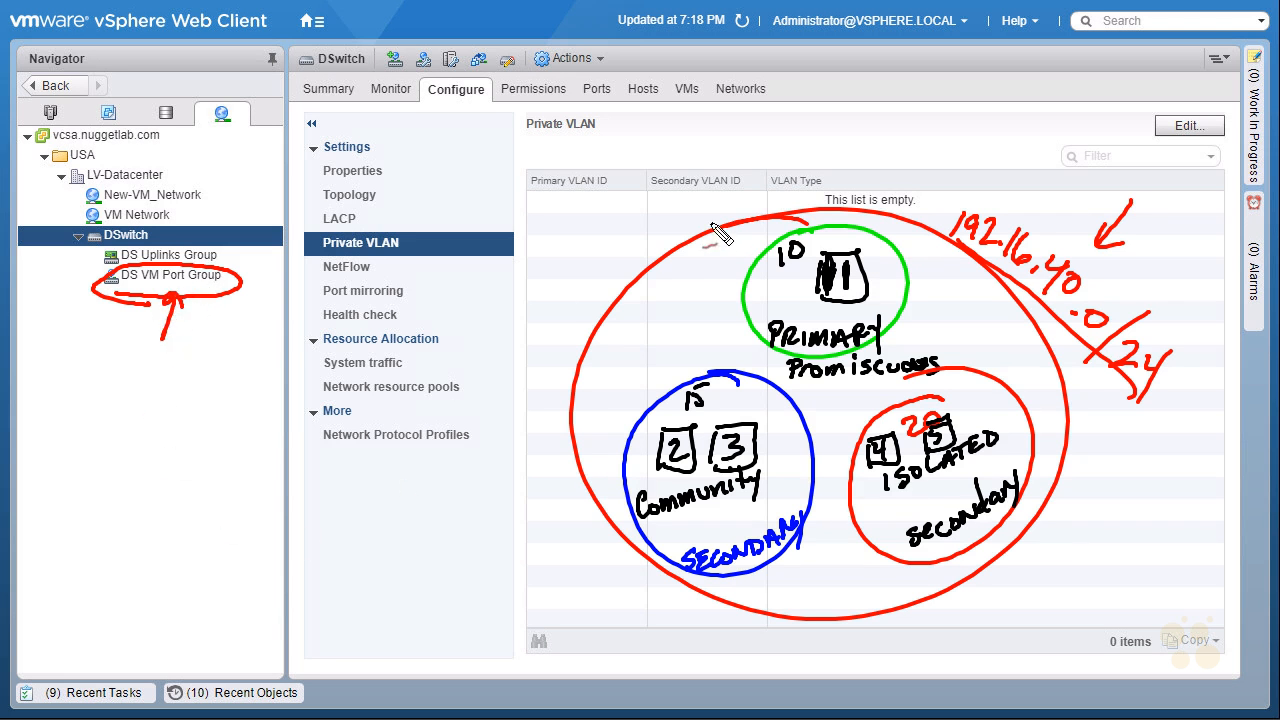
pyautogui.moveTo(212, 293)
pyautogui.mouseDown()
pyautogui.moveTo(230, 440)
pyautogui.moveTo(755, 270)
pyautogui.moveTo(750, 290)
pyautogui.mouseUp()
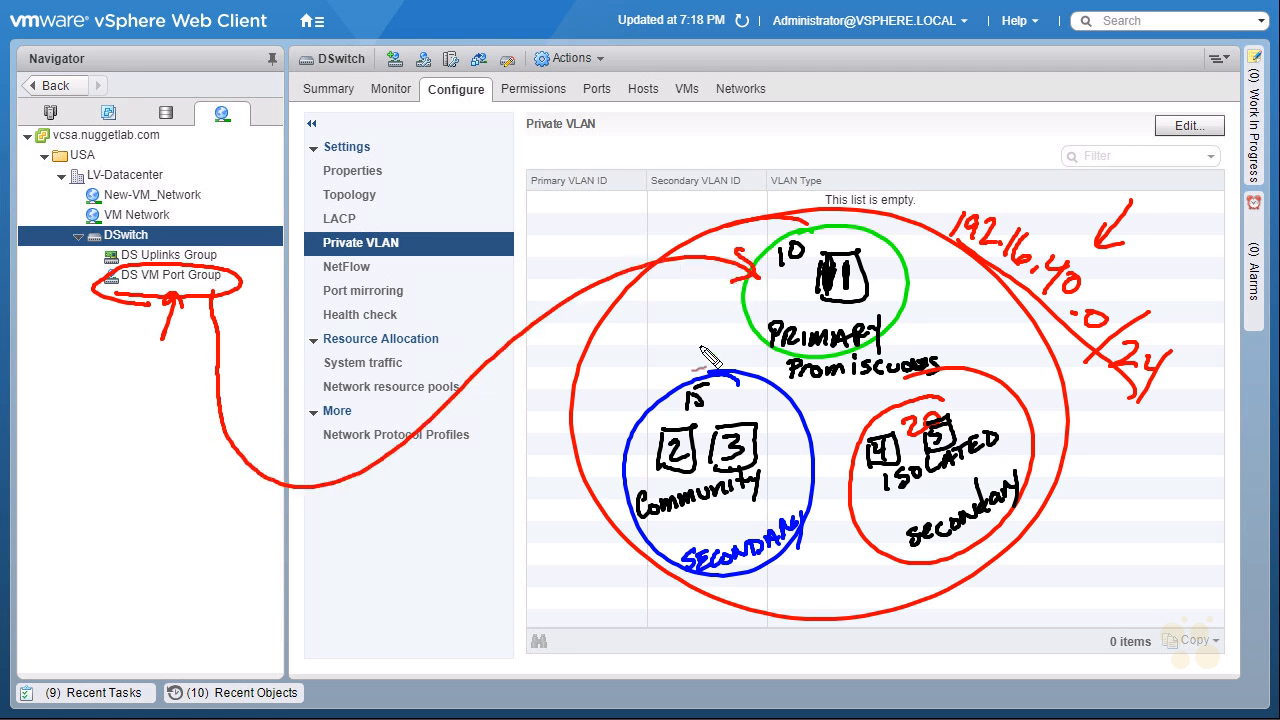
pyautogui.moveTo(185, 302)
pyautogui.mouseDown()
pyautogui.moveTo(255, 597)
pyautogui.moveTo(615, 432)
pyautogui.moveTo(588, 446)
pyautogui.mouseUp()
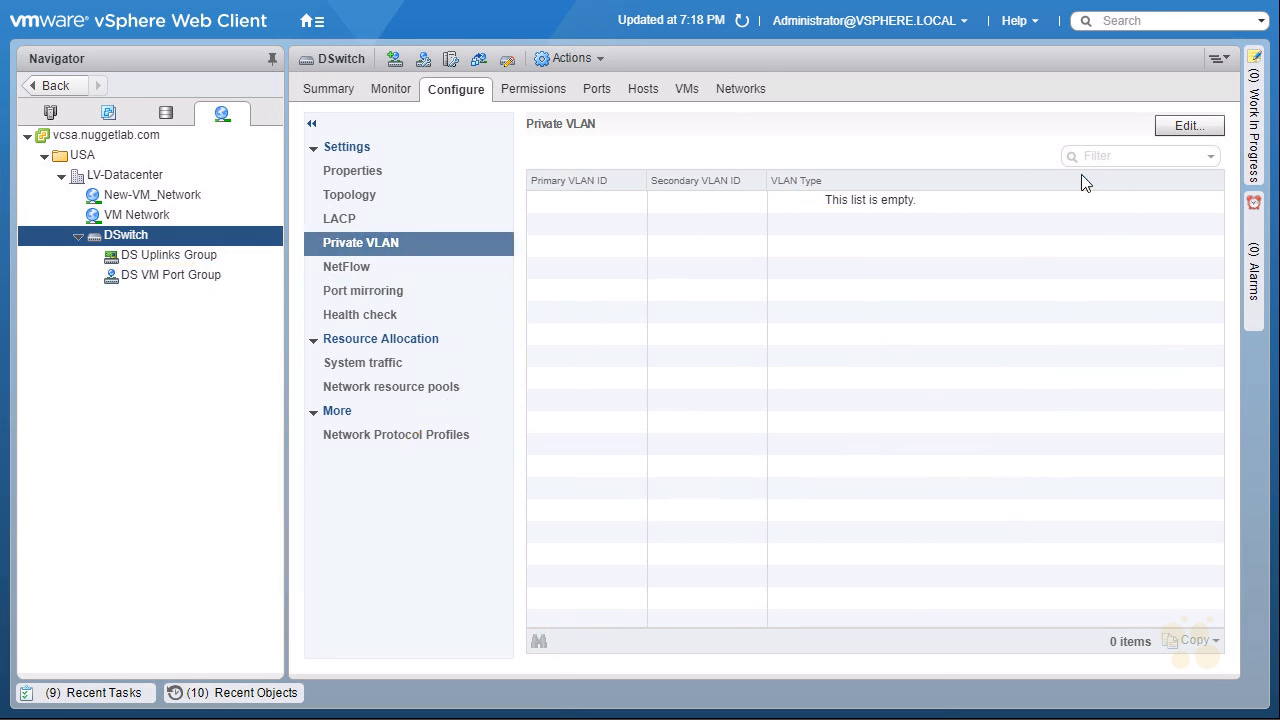
# - Start editing the private VLAN settings of DSwitch and add a primary VLAN with ID 10
pyautogui.click(1183, 126)
pyautogui.click(452, 519)
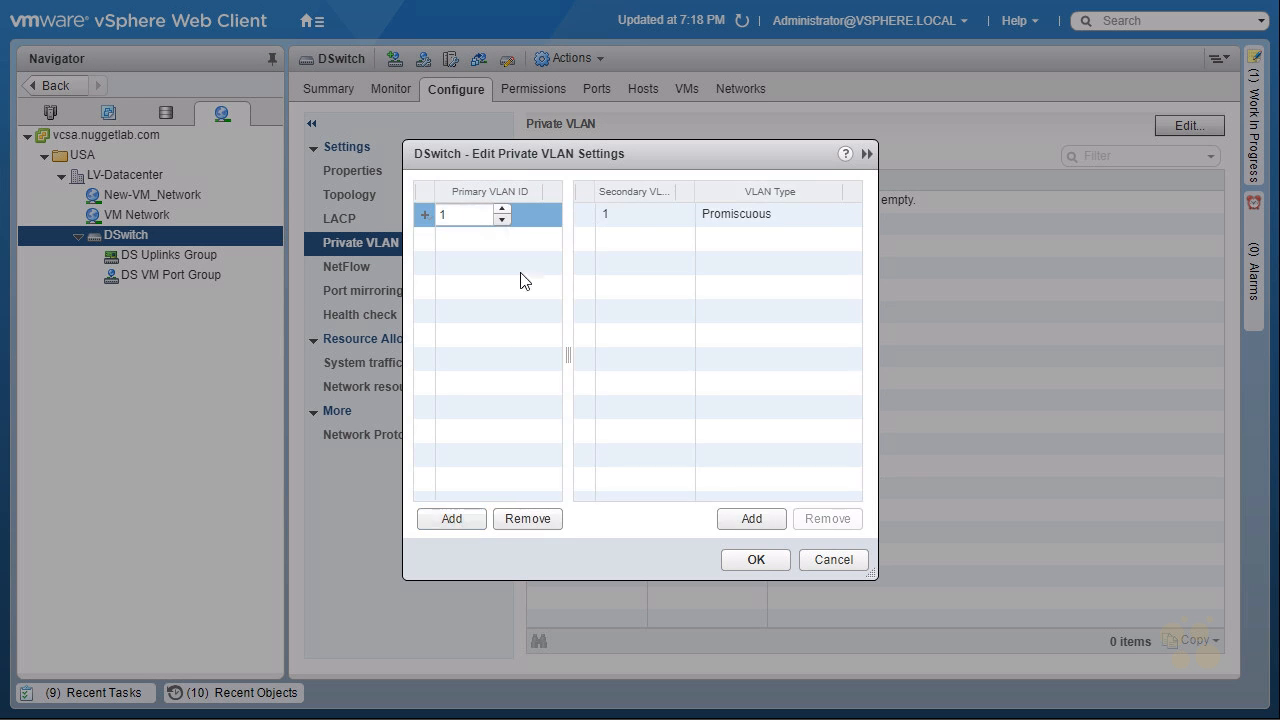
pyautogui.click(505, 209)
pyautogui.click(505, 209)
pyautogui.click(505, 209)
pyautogui.click(505, 209)
pyautogui.click(505, 209)
pyautogui.click(505, 209)
pyautogui.click(505, 209)
pyautogui.click(505, 209)
pyautogui.click(505, 209)
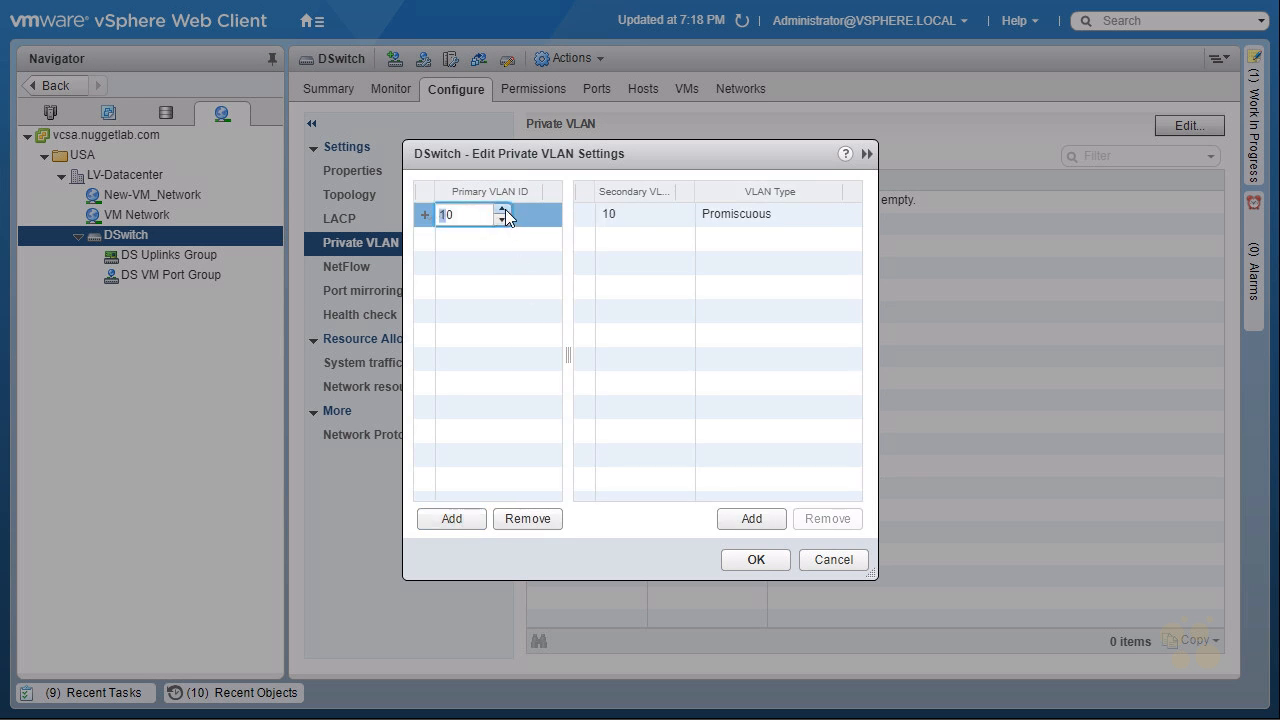
# - Add a secondary VLAN with ID 15 and type Community under primary VLAN 10
pyautogui.click(737, 519)
pyautogui.click(661, 233)
pyautogui.click(661, 233)
pyautogui.click(661, 233)
pyautogui.click(661, 233)
pyautogui.click(661, 233)
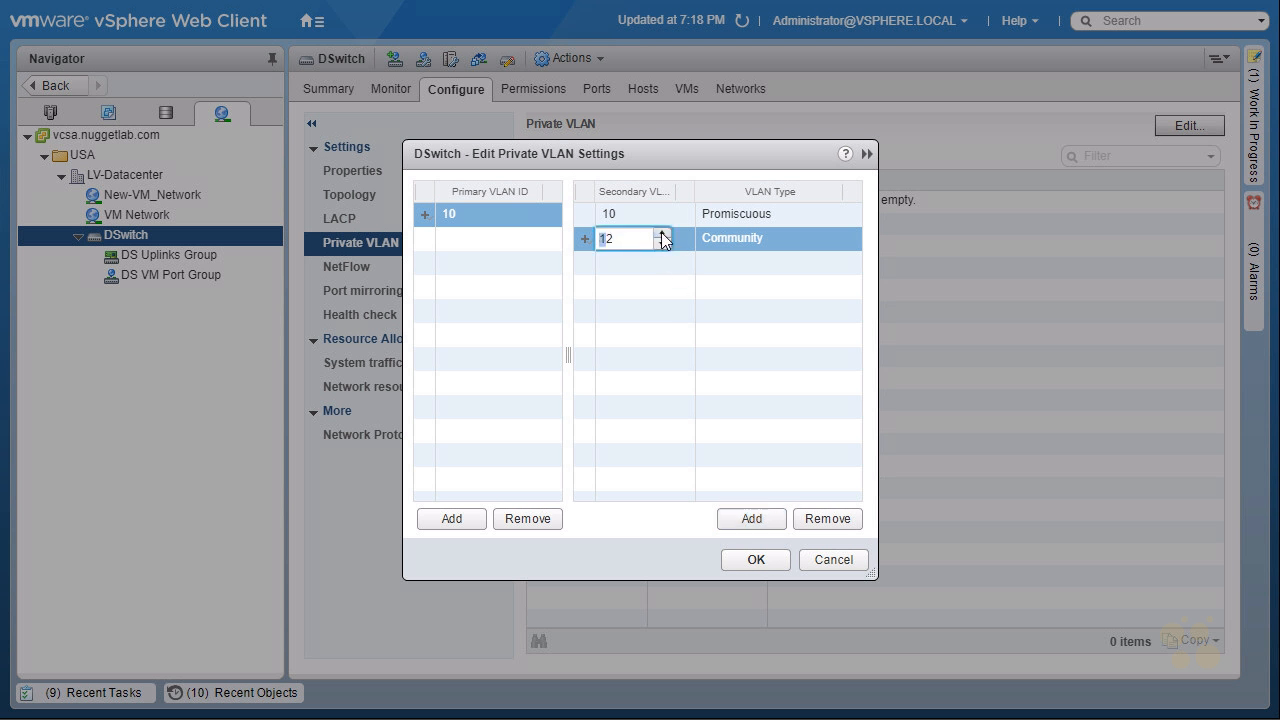
pyautogui.click(740, 240)
pyautogui.click(771, 240)
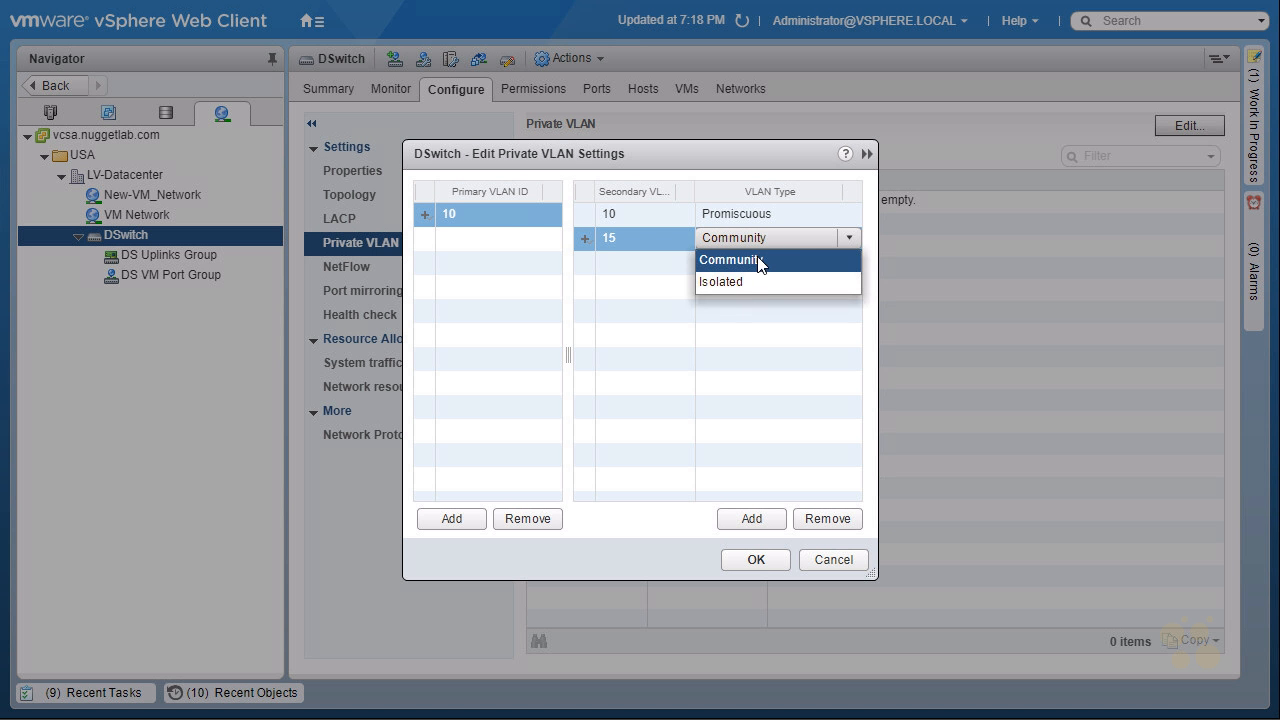
pyautogui.click(760, 262)
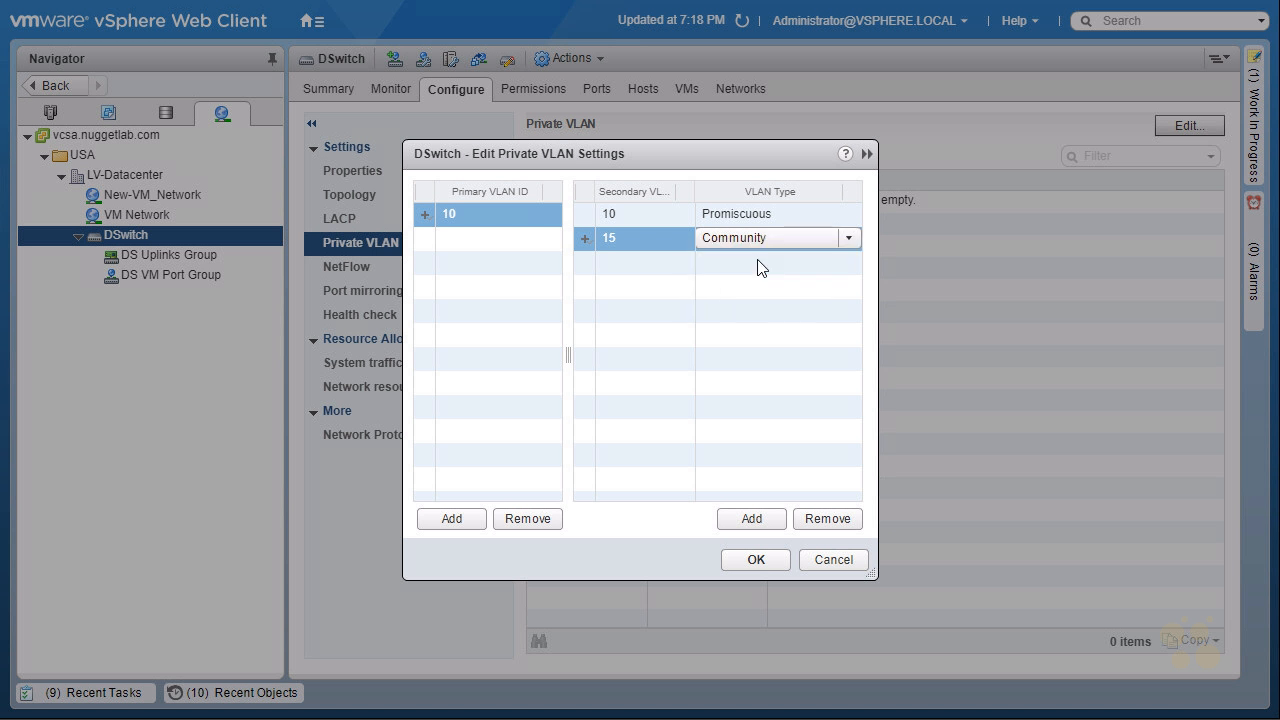
# - Add a secondary VLAN with ID 20 and type Isolated under primary VLAN 10 and save the private VLAN settings
pyautogui.click(751, 518)
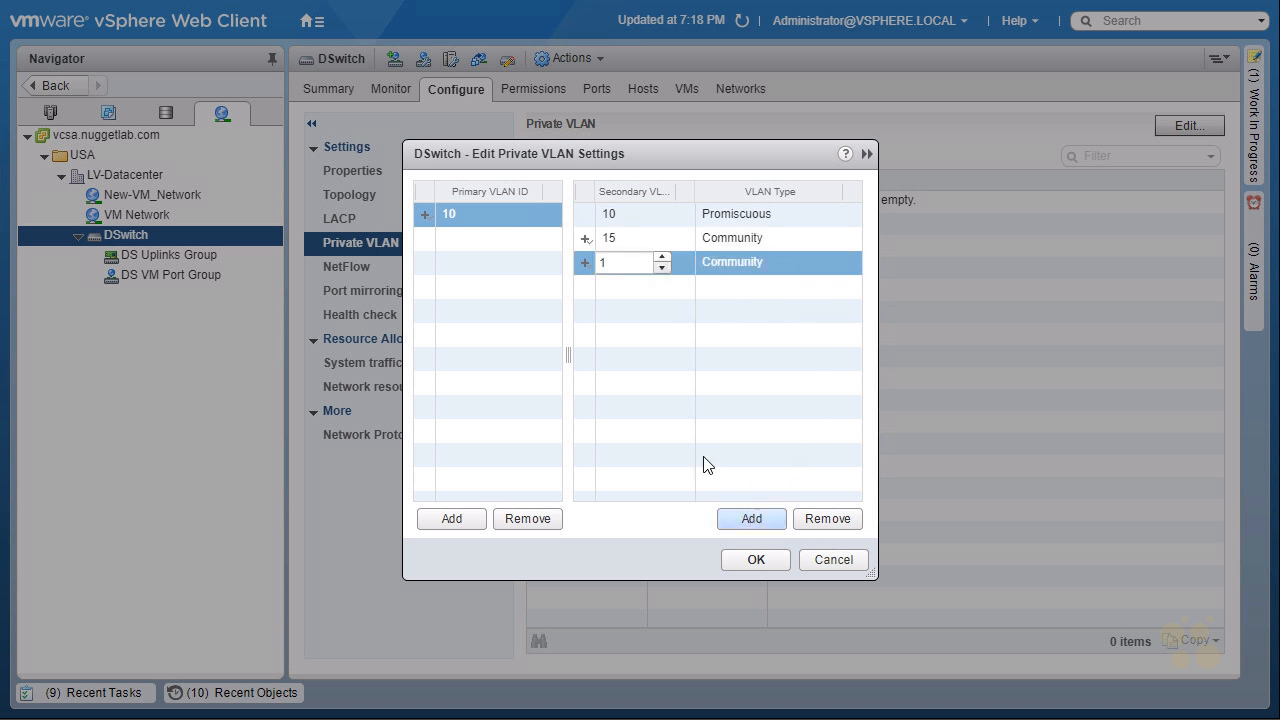
pyautogui.click(662, 256)
pyautogui.click(735, 262)
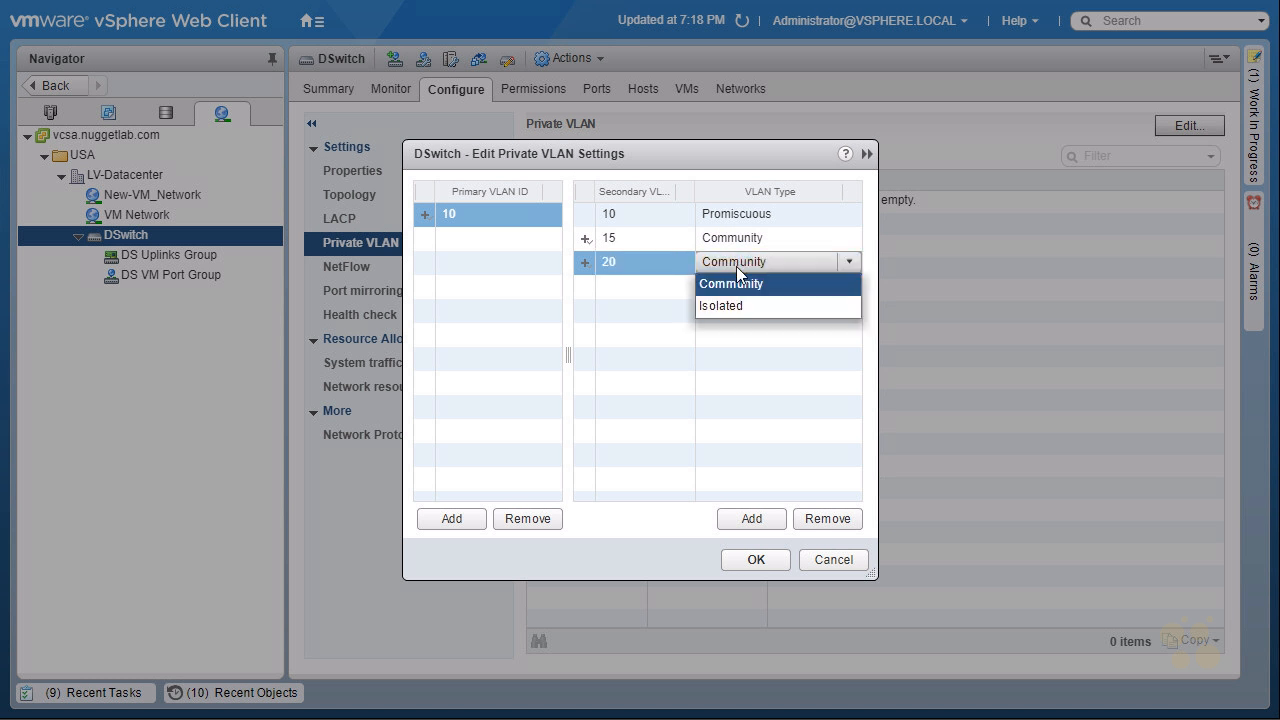
pyautogui.click(730, 305)
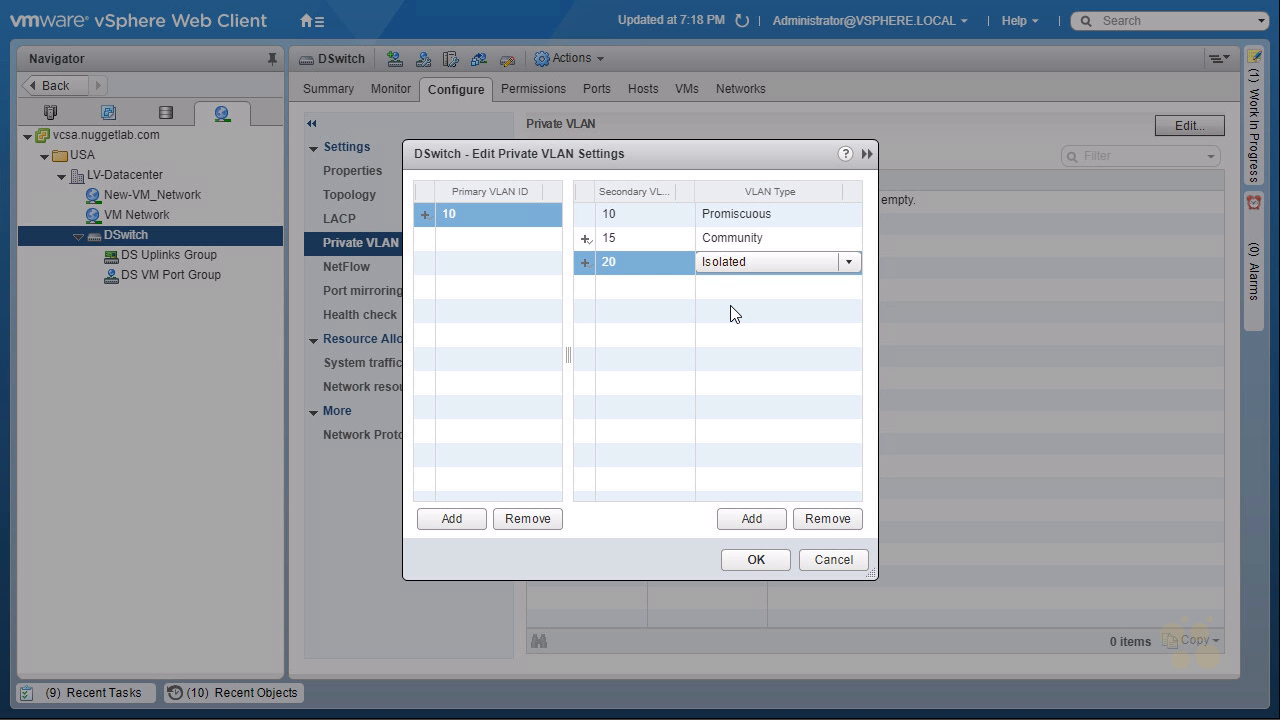
pyautogui.click(756, 562)
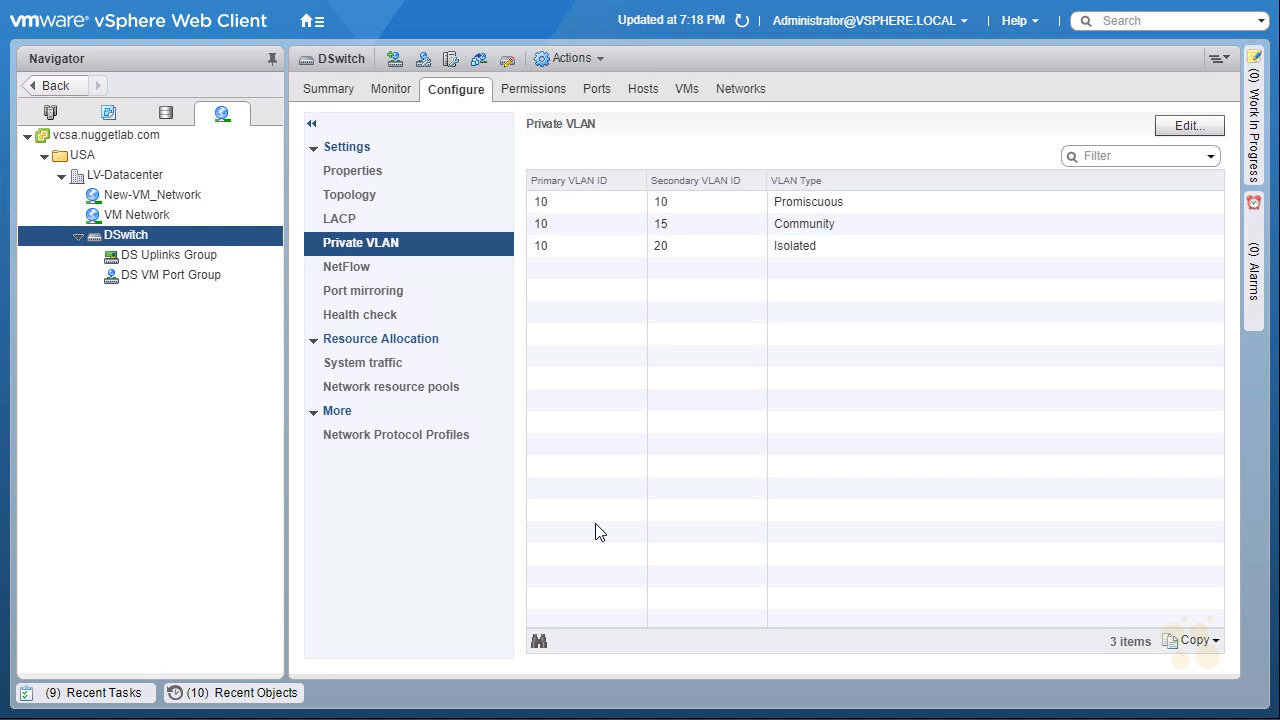
# - Start a new distributed port group on DSwitch and name it PVLAN_Primary
pyautogui.rightClick(193, 237)
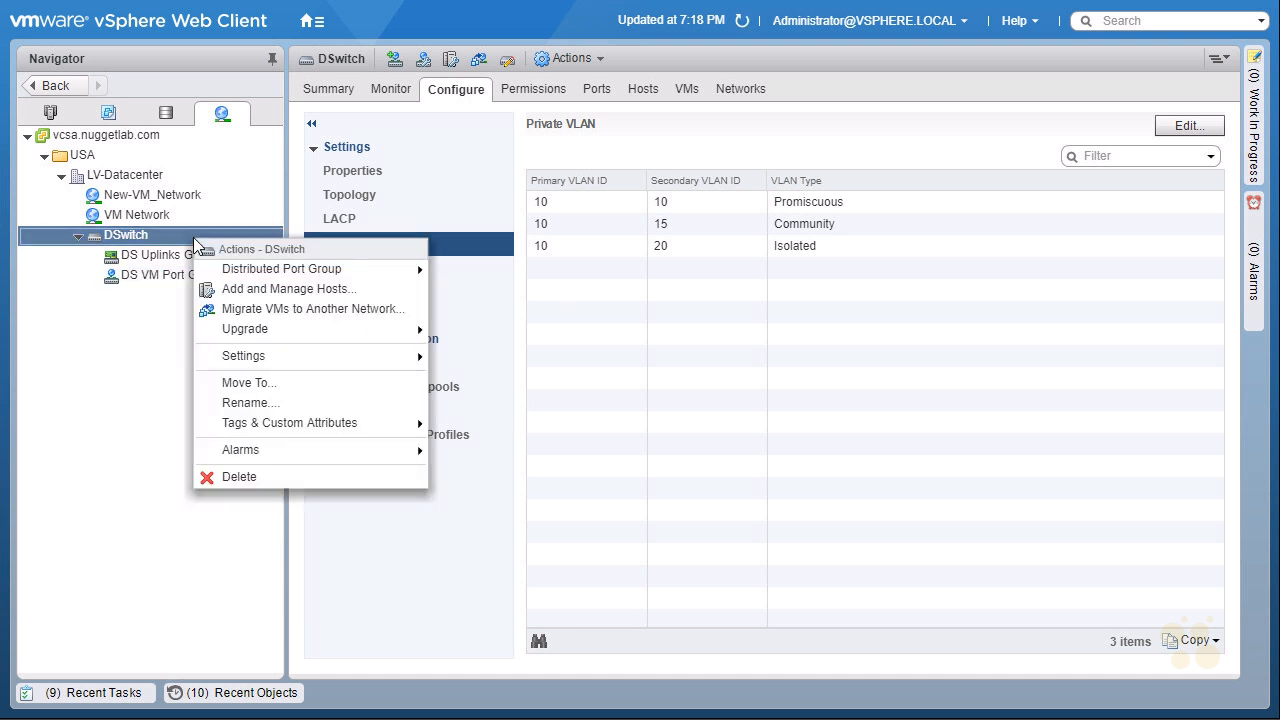
pyautogui.moveTo(355, 277)
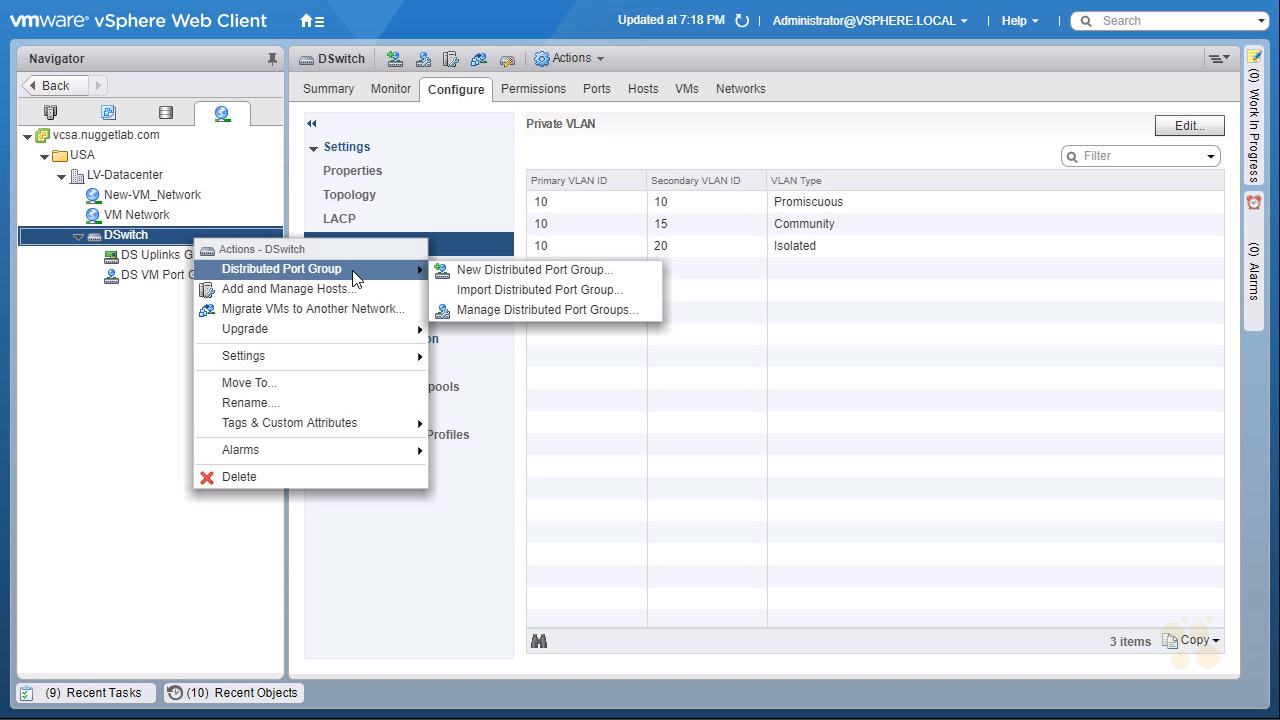
pyautogui.click(630, 277)
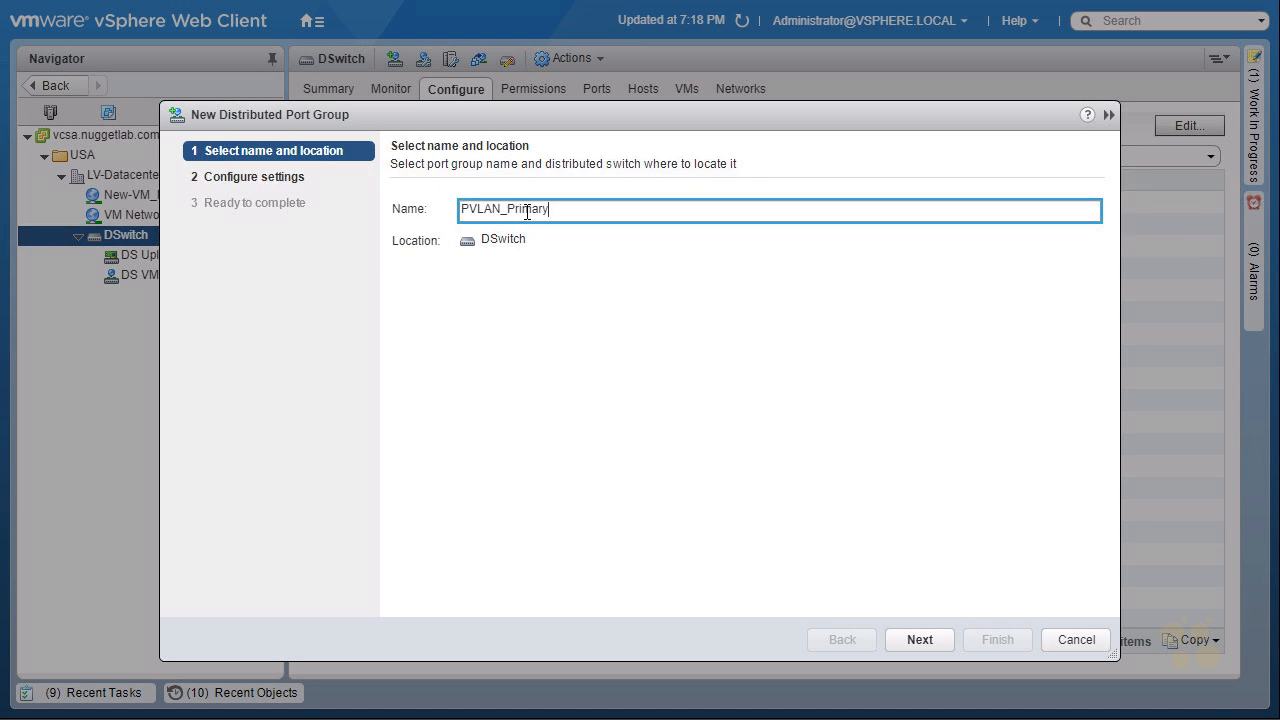
pyautogui.click(926, 639)
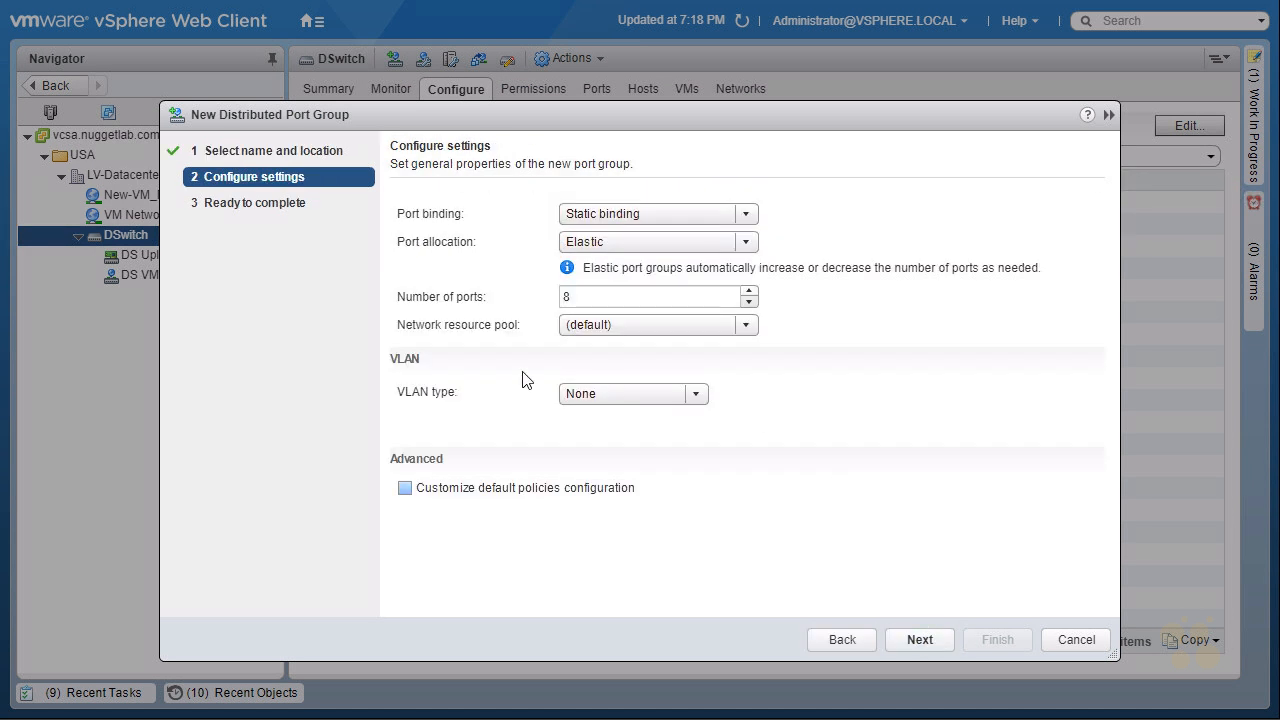
# - Set the port group's VLAN type to Private VLAN with ID Promiscuous (10, 10) and finish creating the port group
pyautogui.click(696, 396)
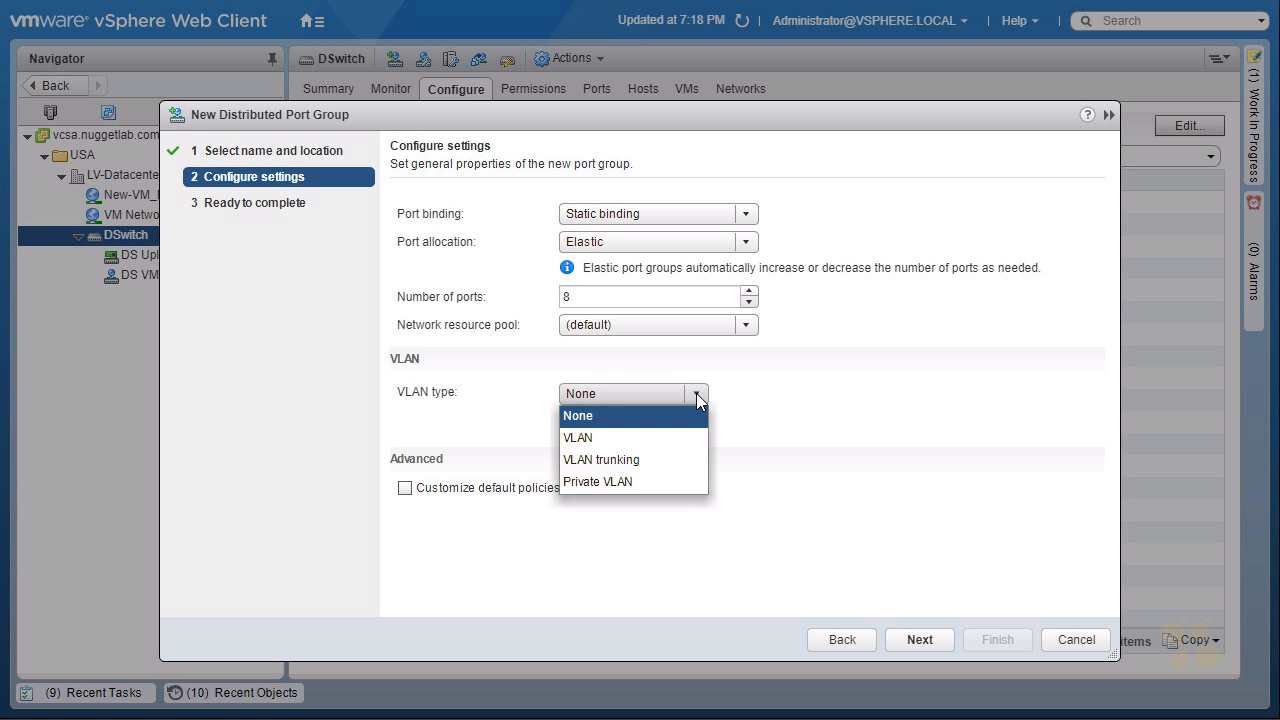
pyautogui.click(625, 482)
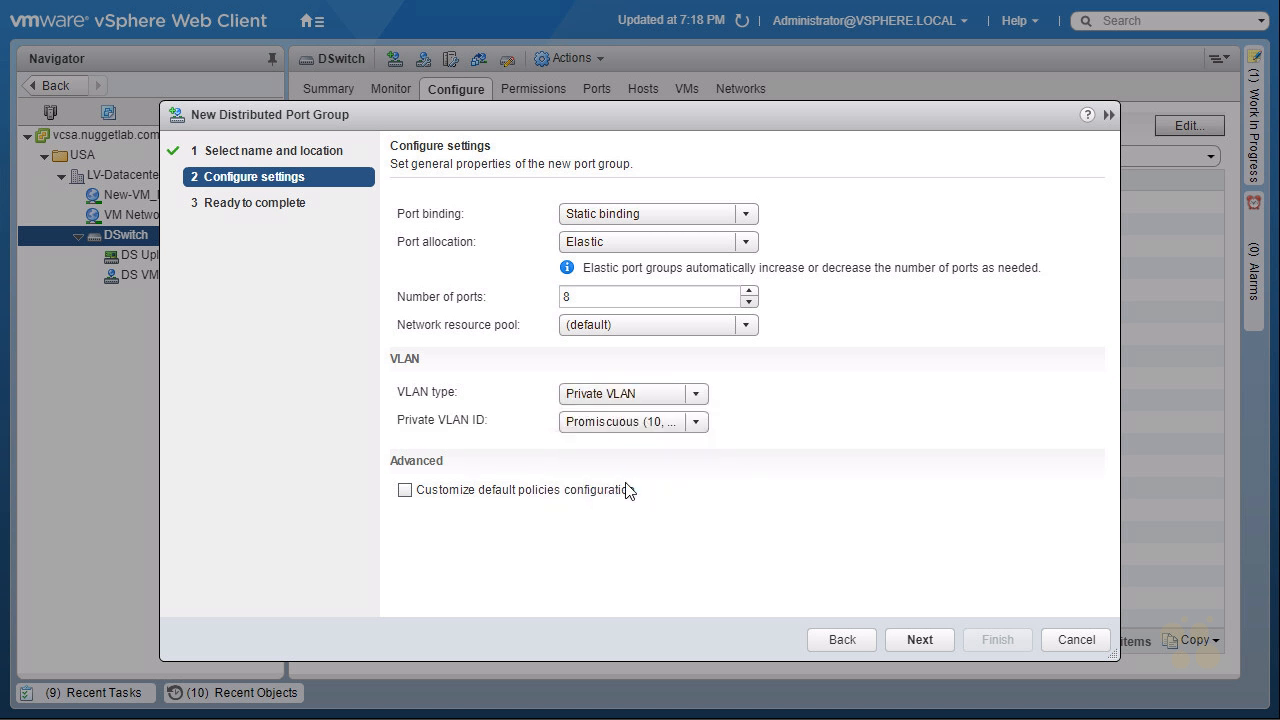
pyautogui.click(697, 423)
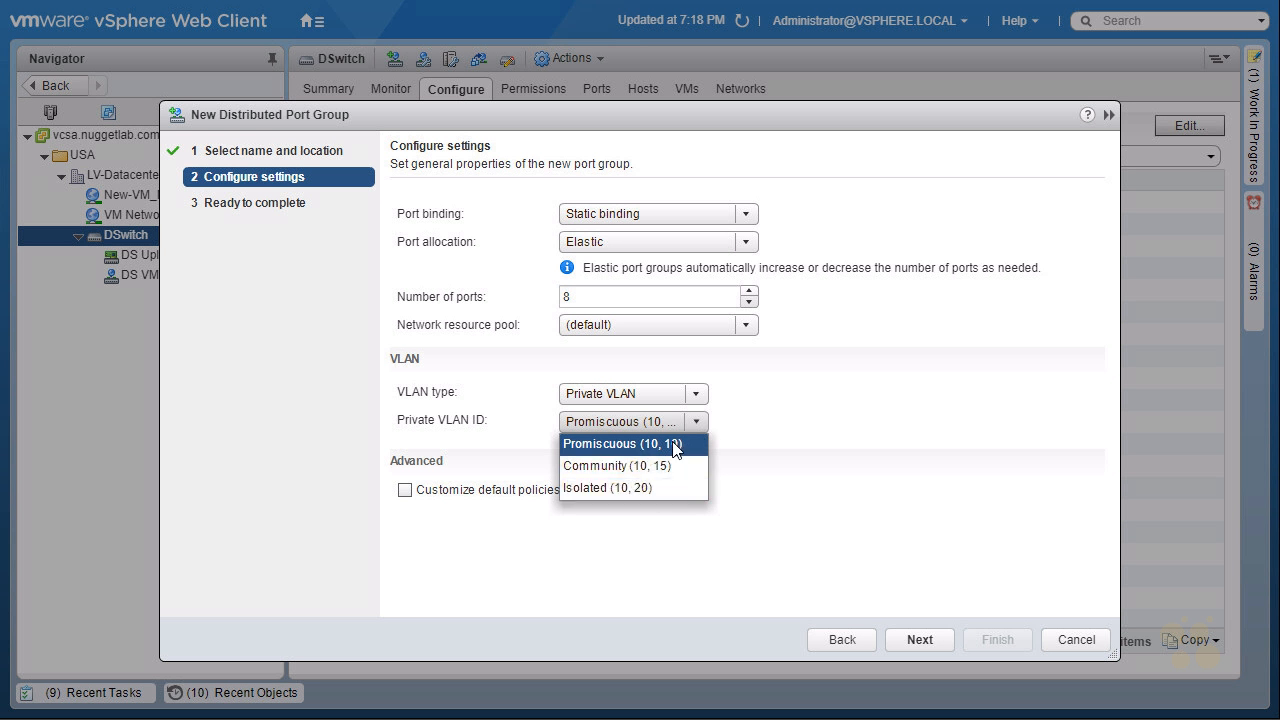
pyautogui.click(676, 449)
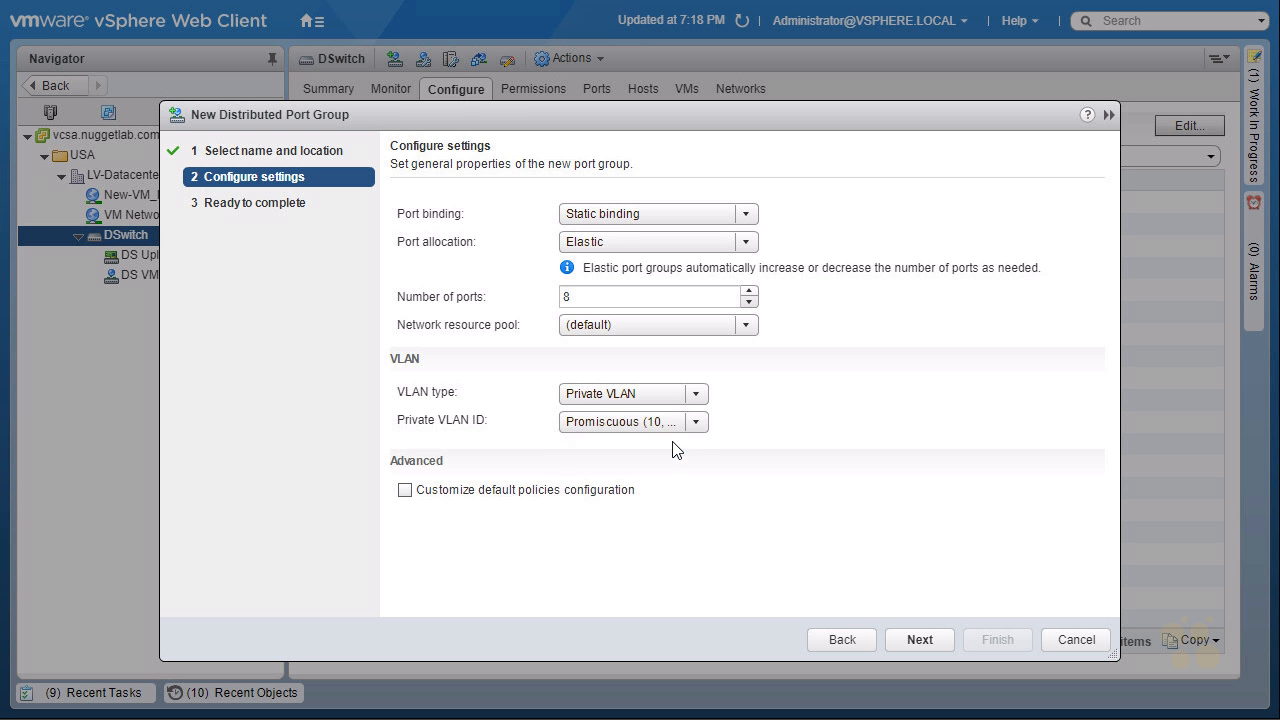
pyautogui.click(917, 640)
pyautogui.click(995, 640)
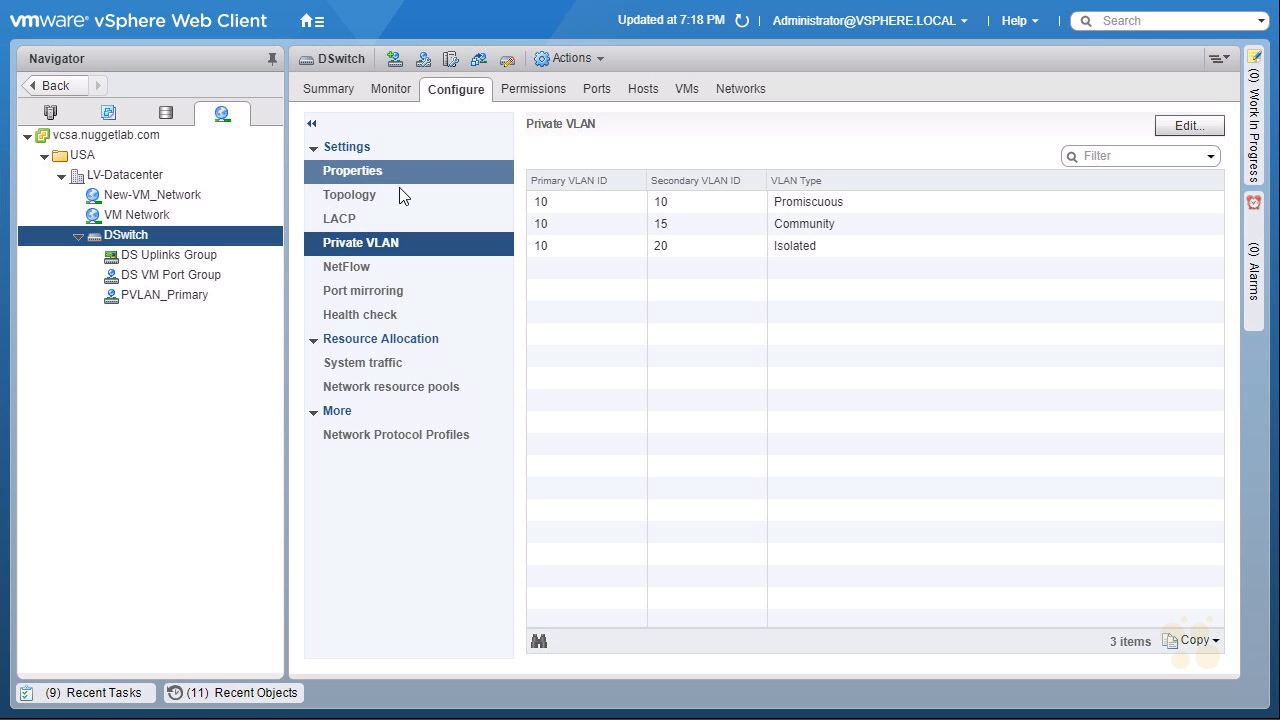
# - Configure NetFlow on DSwitch with collector IP address 192.168.1.100 and collector port 9998
pyautogui.click(368, 269)
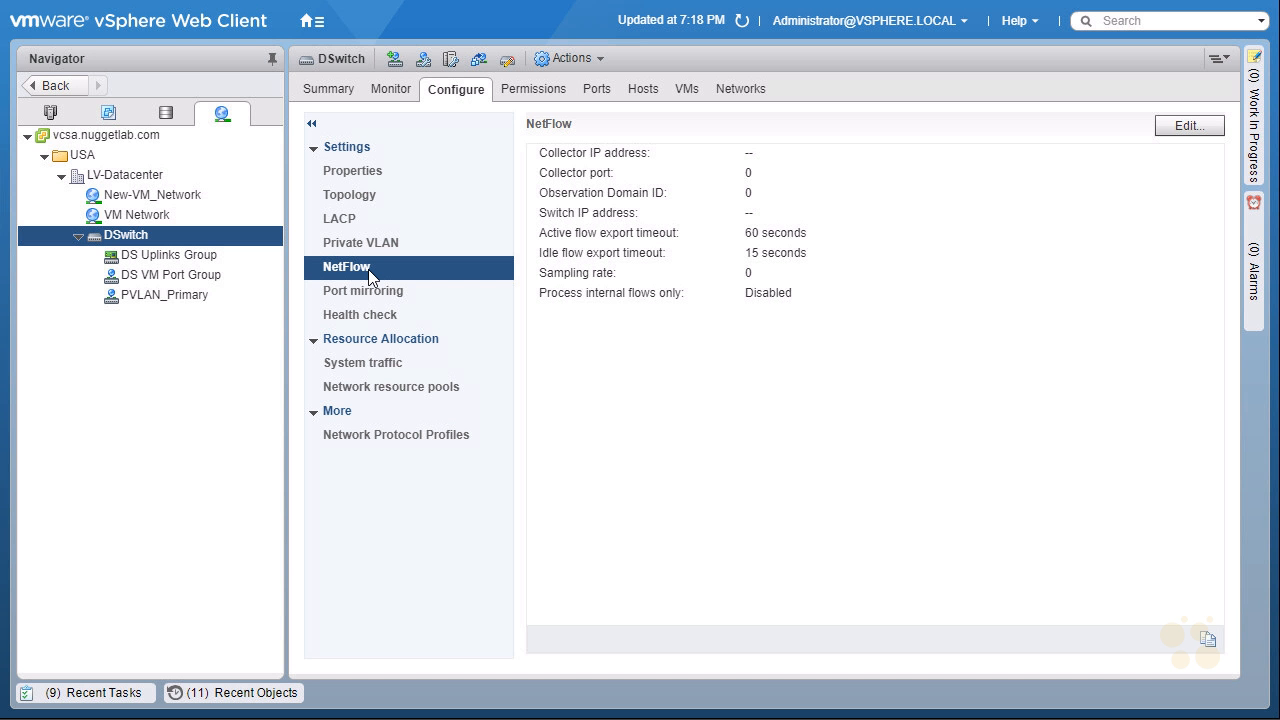
pyautogui.click(1194, 125)
pyautogui.click(660, 232)
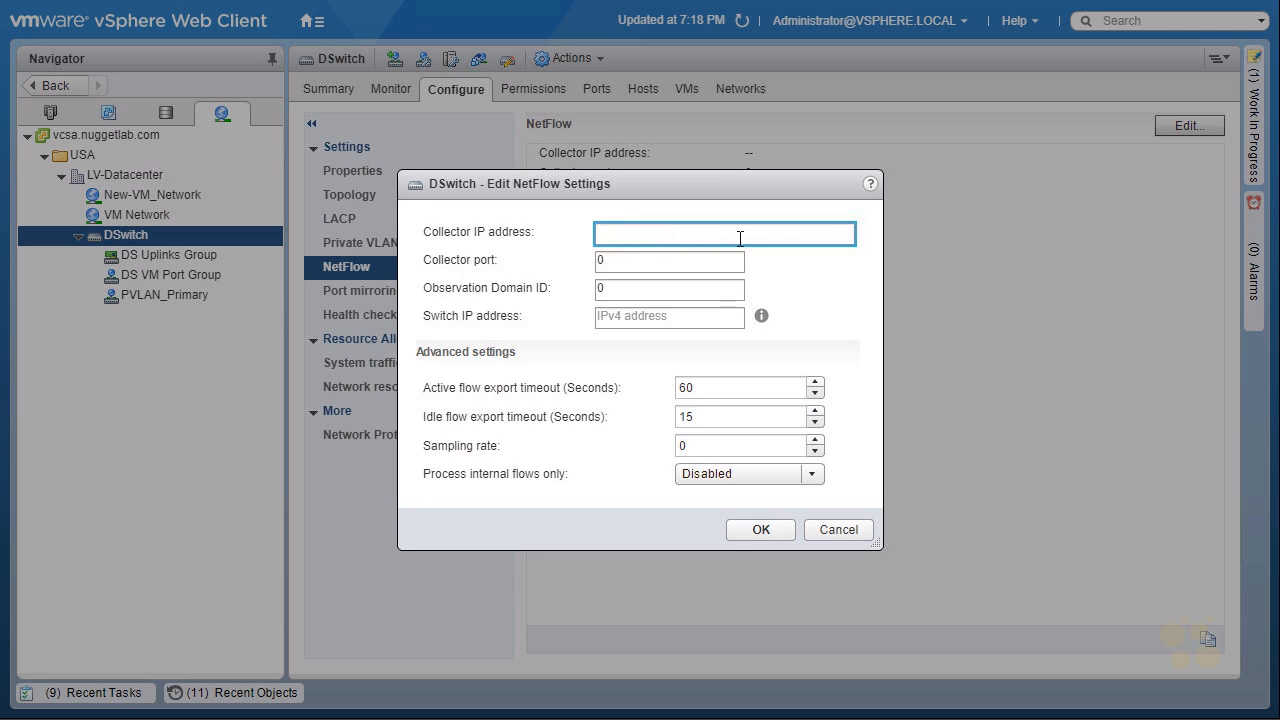
pyautogui.write('192.168.1.100')
pyautogui.press('Tab')
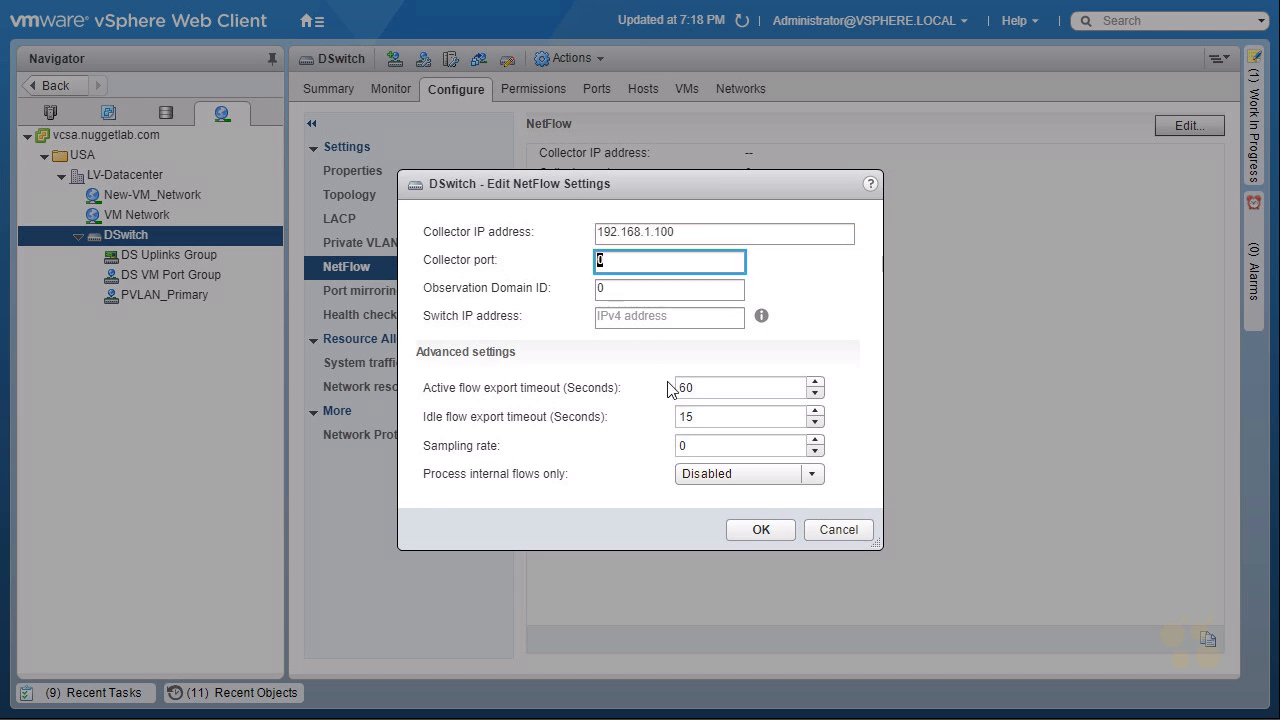
pyautogui.write('9998')
pyautogui.click(750, 530)
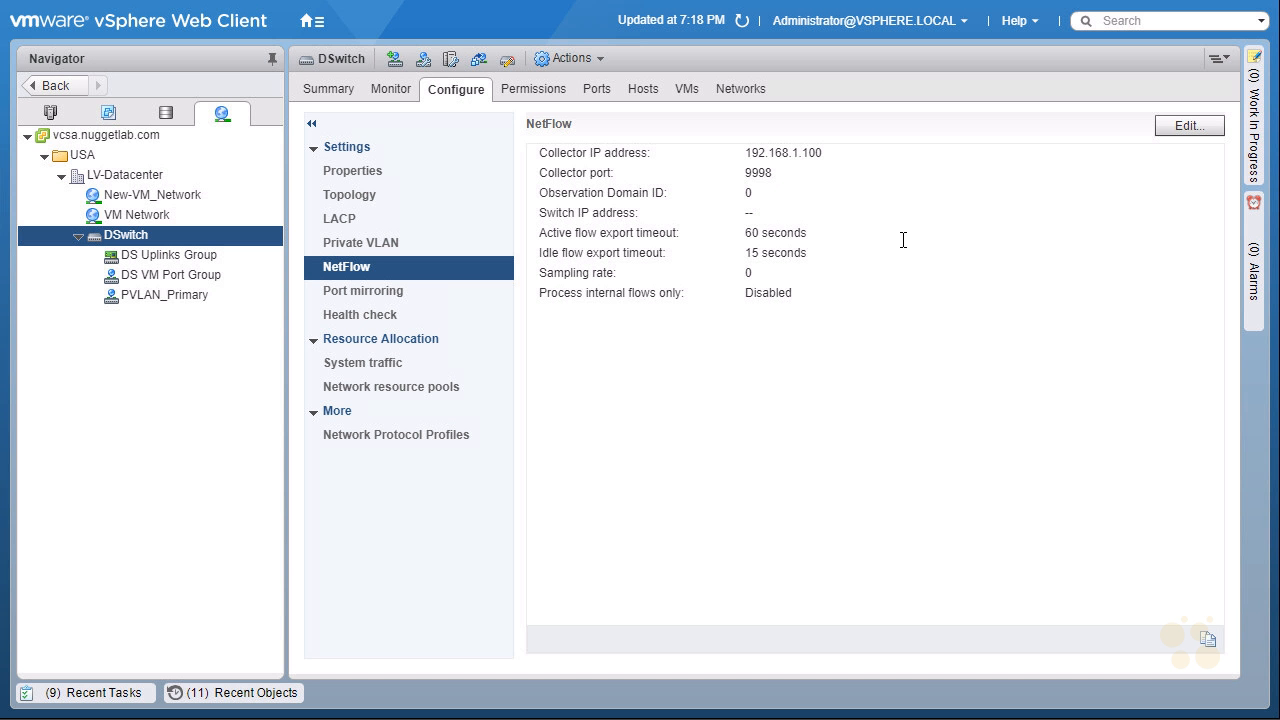
# - Start adding a new port mirroring session on DSwitch
pyautogui.click(370, 291)
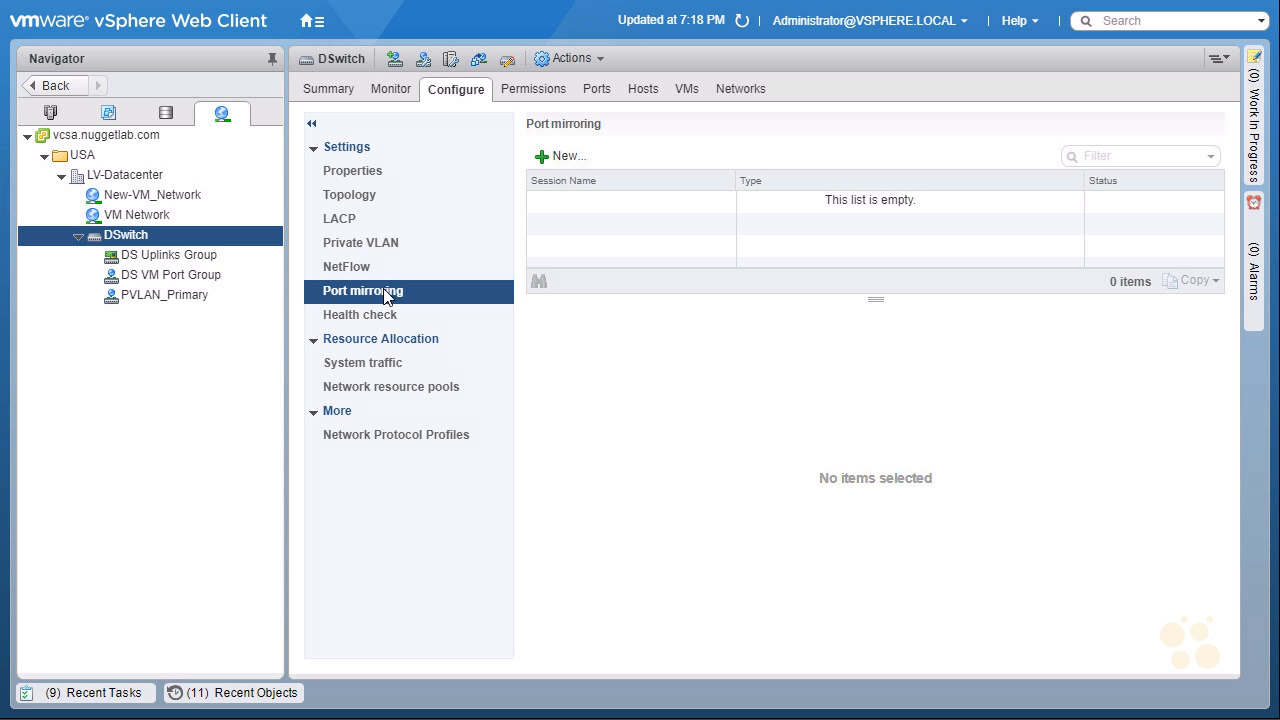
pyautogui.click(556, 157)
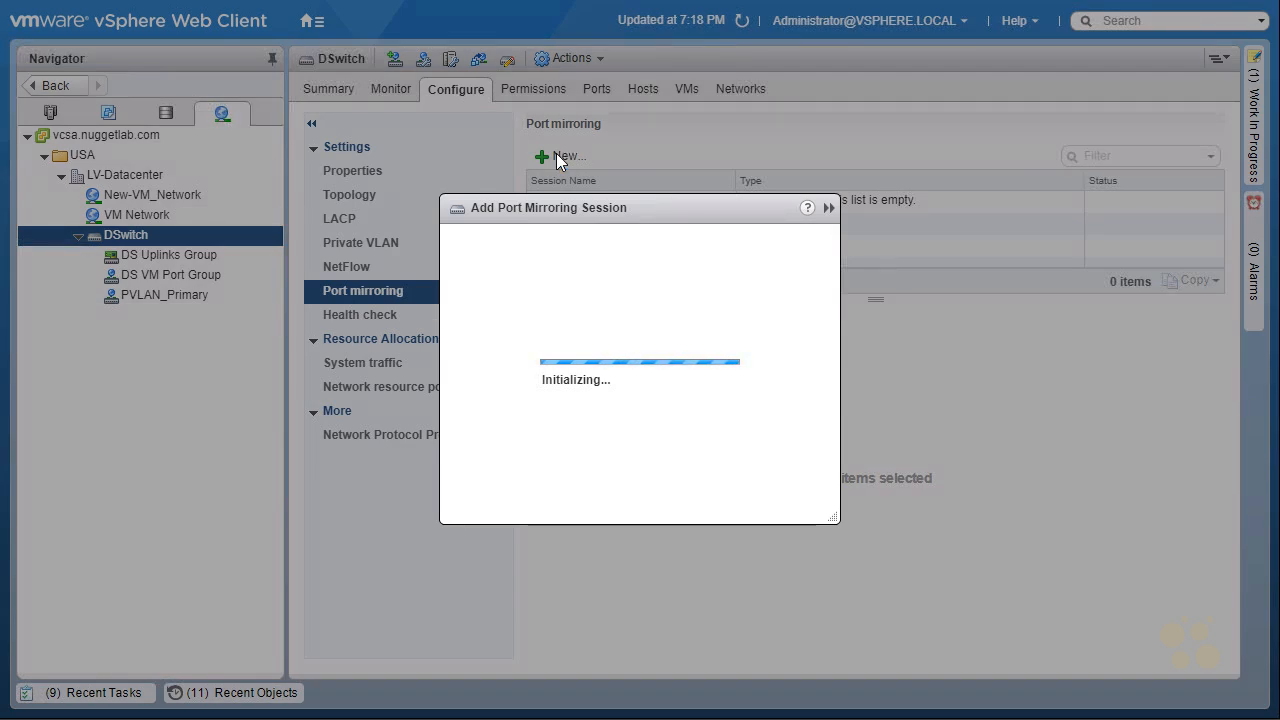
pyautogui.moveTo(702, 457); pyautogui.dragTo(682, 488)
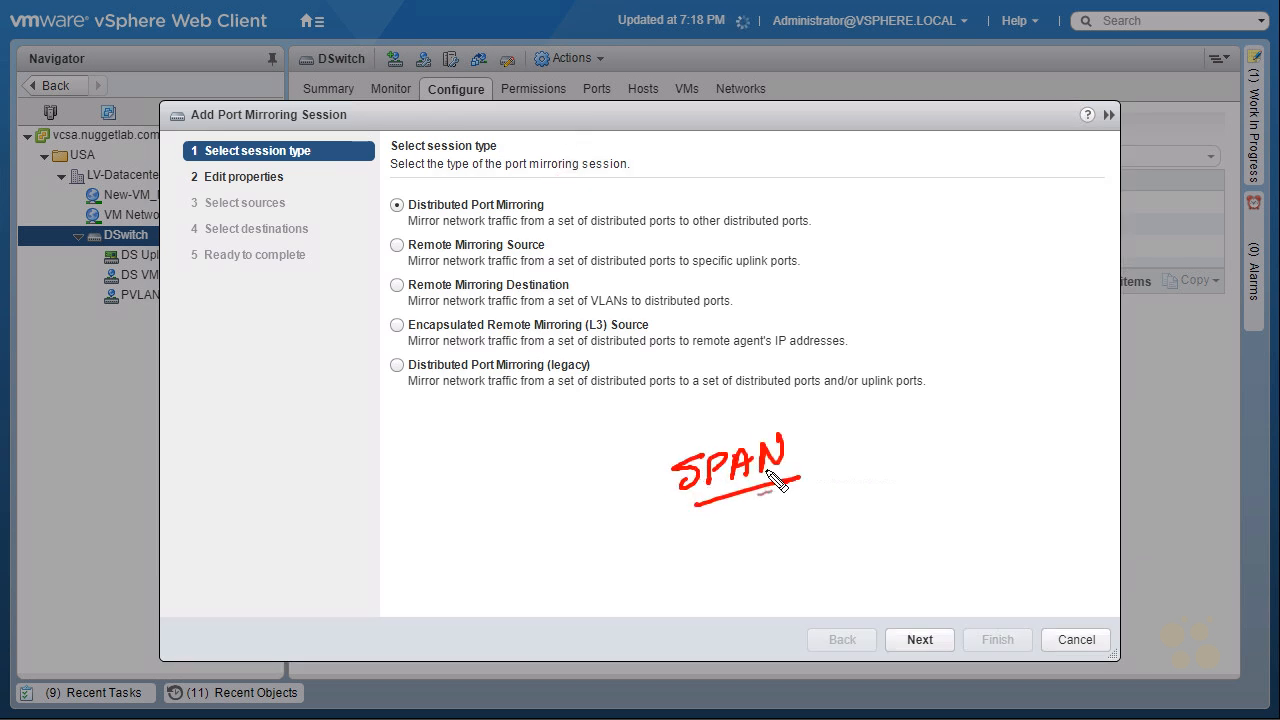
pyautogui.moveTo(620, 478); pyautogui.dragTo(652, 506)
pyautogui.moveTo(402, 575)
pyautogui.mouseDown()
pyautogui.moveTo(410, 508)
pyautogui.moveTo(410, 590)
pyautogui.mouseUp()
pyautogui.moveTo(515, 428)
pyautogui.mouseDown()
pyautogui.moveTo(455, 512)
pyautogui.moveTo(472, 522)
pyautogui.mouseUp()
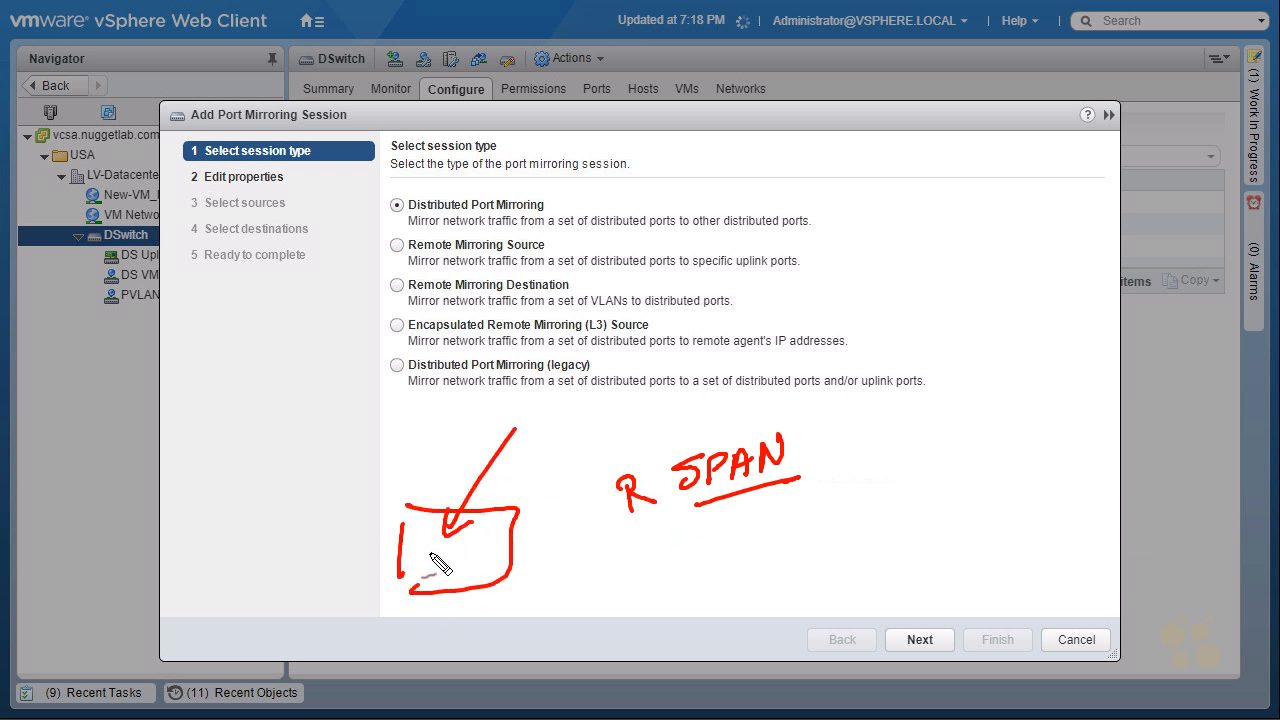
pyautogui.moveTo(515, 560)
pyautogui.mouseDown()
pyautogui.moveTo(615, 560)
pyautogui.moveTo(636, 580)
pyautogui.mouseUp()
pyautogui.moveTo(640, 528)
pyautogui.mouseDown()
pyautogui.moveTo(749, 526)
pyautogui.moveTo(680, 585)
pyautogui.mouseUp()
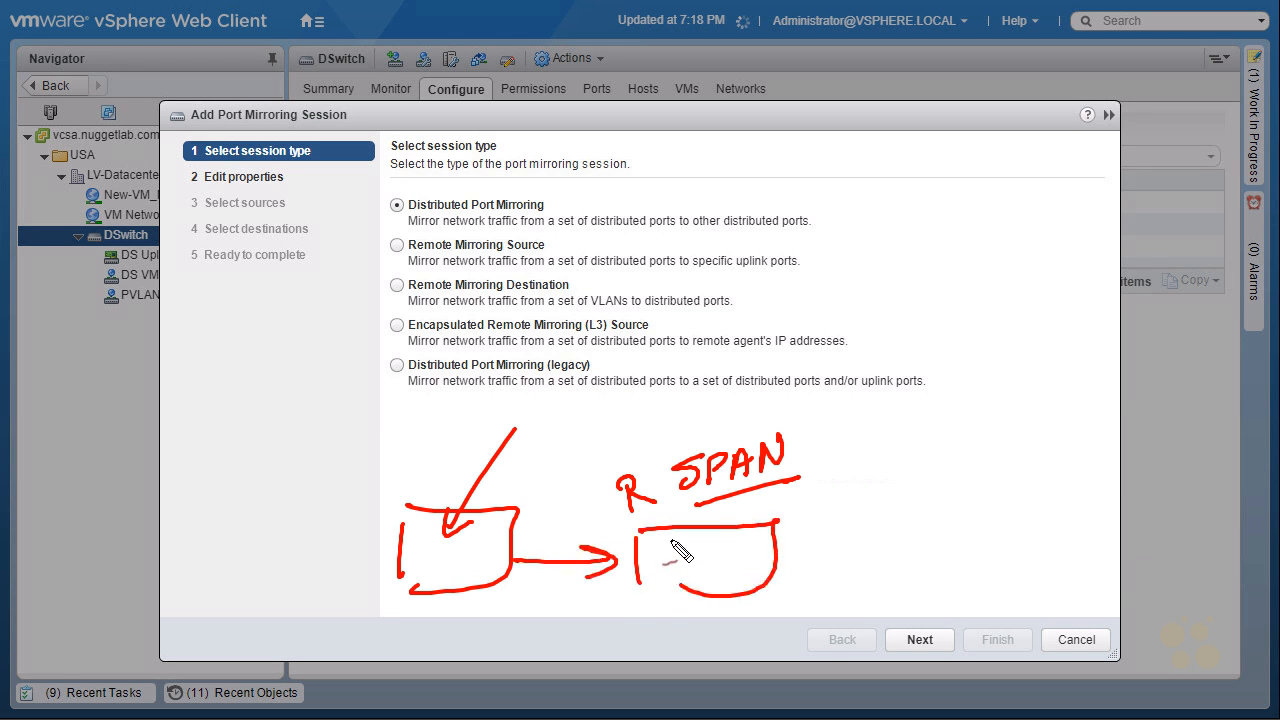
pyautogui.moveTo(444, 540); pyautogui.dragTo(444, 576)
pyautogui.moveTo(688, 553); pyautogui.dragTo(712, 574)
pyautogui.moveTo(755, 522)
pyautogui.mouseDown()
pyautogui.moveTo(765, 556)
pyautogui.moveTo(850, 514)
pyautogui.mouseUp()
pyautogui.moveTo(848, 462)
pyautogui.mouseDown()
pyautogui.moveTo(849, 555)
pyautogui.moveTo(886, 560)
pyautogui.moveTo(850, 553)
pyautogui.mouseUp()
pyautogui.moveTo(860, 508)
pyautogui.mouseDown()
pyautogui.moveTo(870, 548)
pyautogui.moveTo(882, 506)
pyautogui.mouseUp()
pyautogui.moveTo(884, 550); pyautogui.dragTo(920, 545)
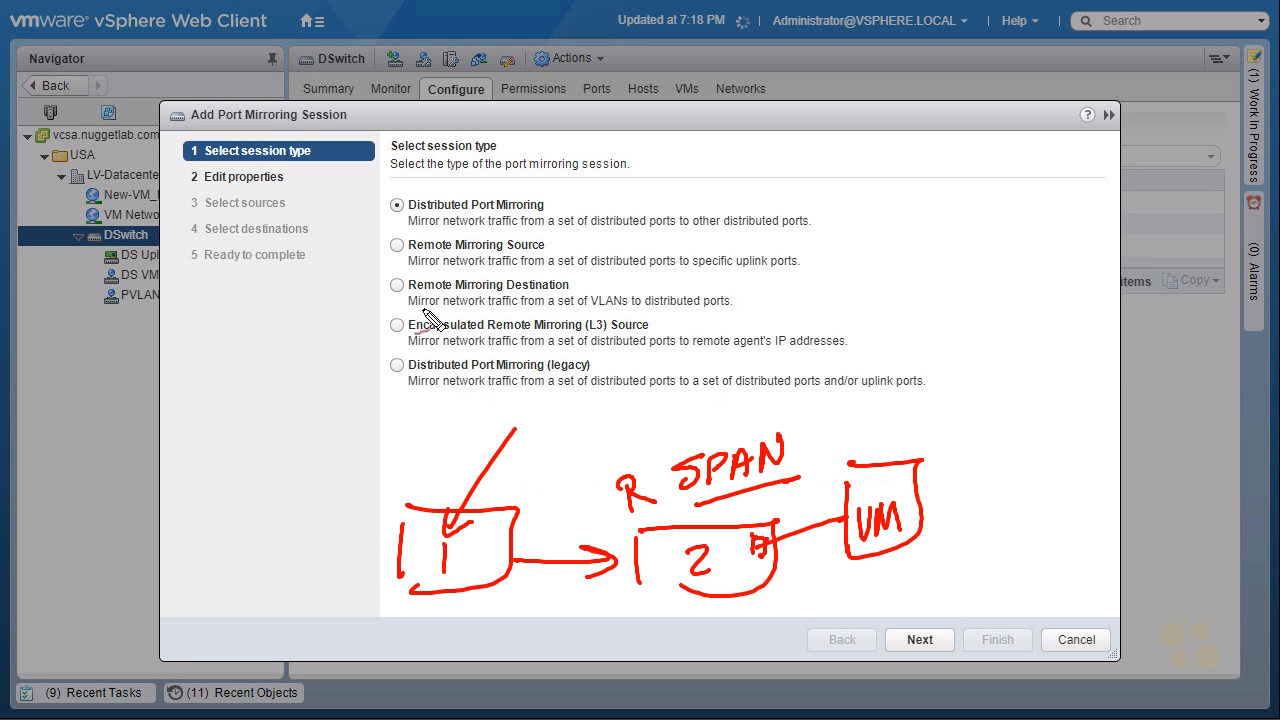
pyautogui.moveTo(407, 331); pyautogui.dragTo(645, 331)
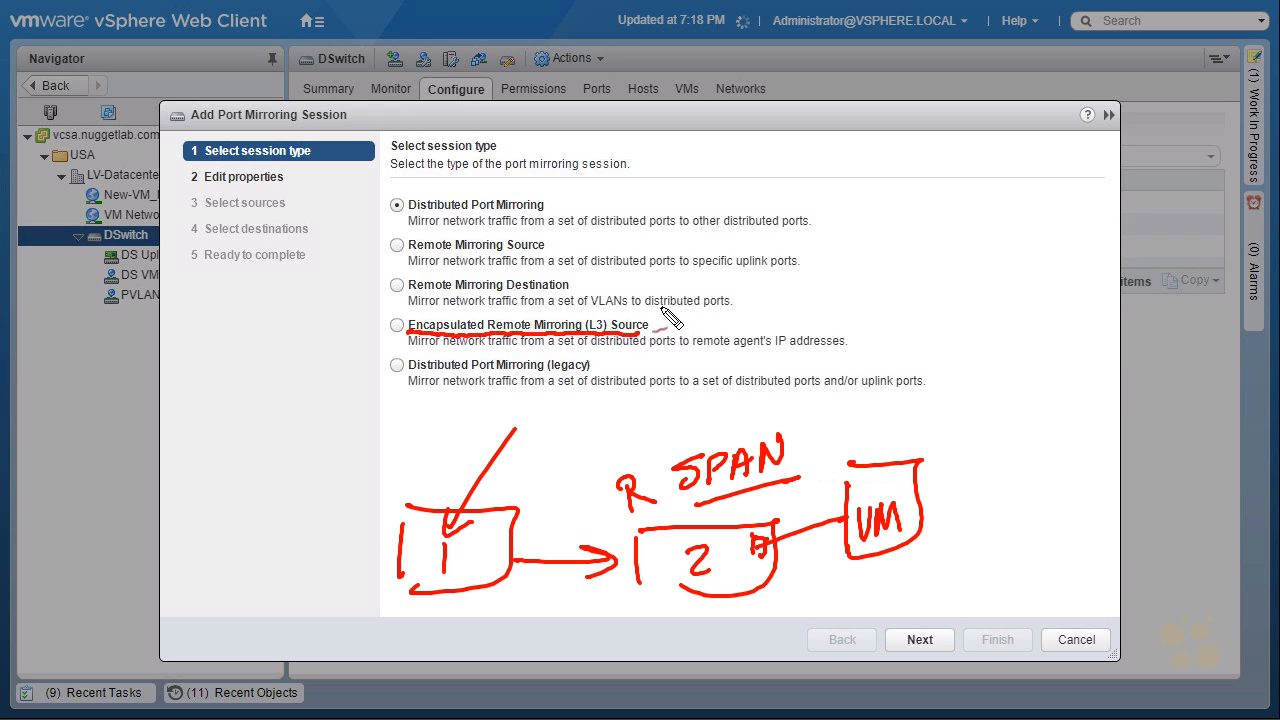
pyautogui.moveTo(882, 262)
pyautogui.mouseDown()
pyautogui.moveTo(876, 296)
pyautogui.moveTo(902, 260)
pyautogui.mouseUp()
pyautogui.moveTo(879, 279)
pyautogui.mouseDown()
pyautogui.moveTo(904, 291)
pyautogui.moveTo(960, 262)
pyautogui.moveTo(985, 280)
pyautogui.moveTo(1005, 250)
pyautogui.moveTo(1018, 283)
pyautogui.moveTo(1038, 224)
pyautogui.mouseUp()
pyautogui.moveTo(876, 318); pyautogui.dragTo(1058, 270)
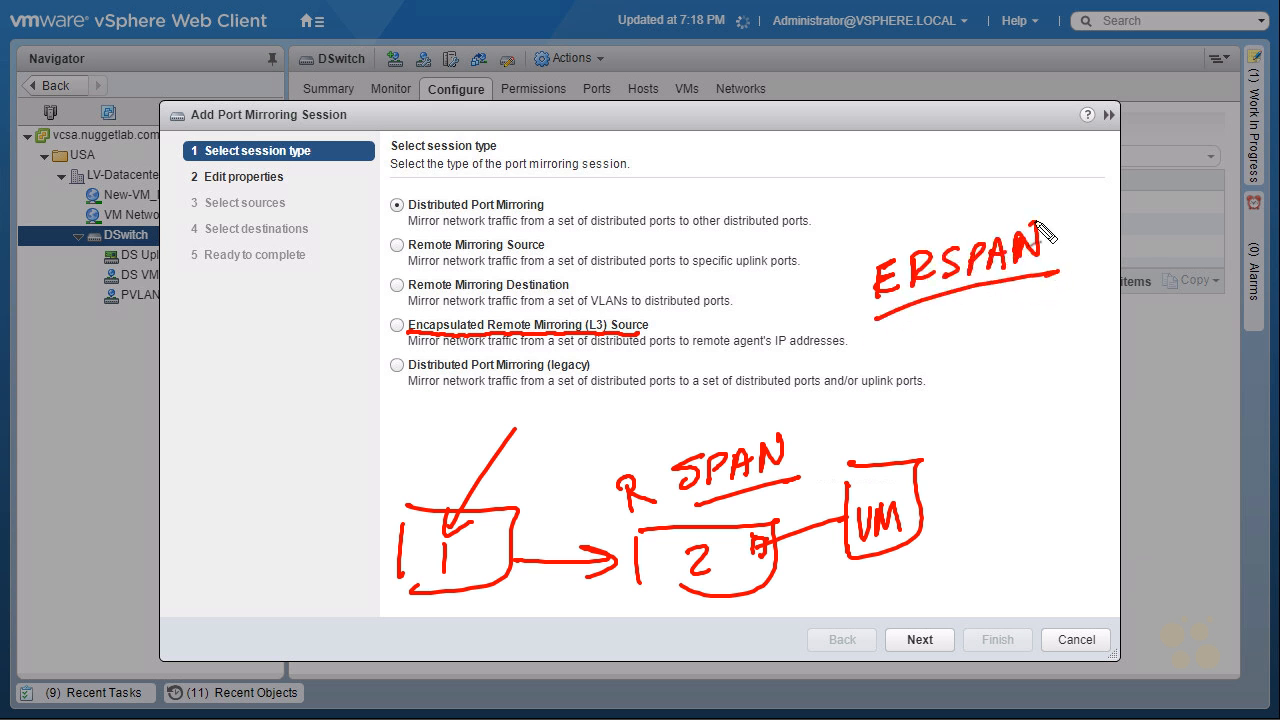
pyautogui.press('Escape')
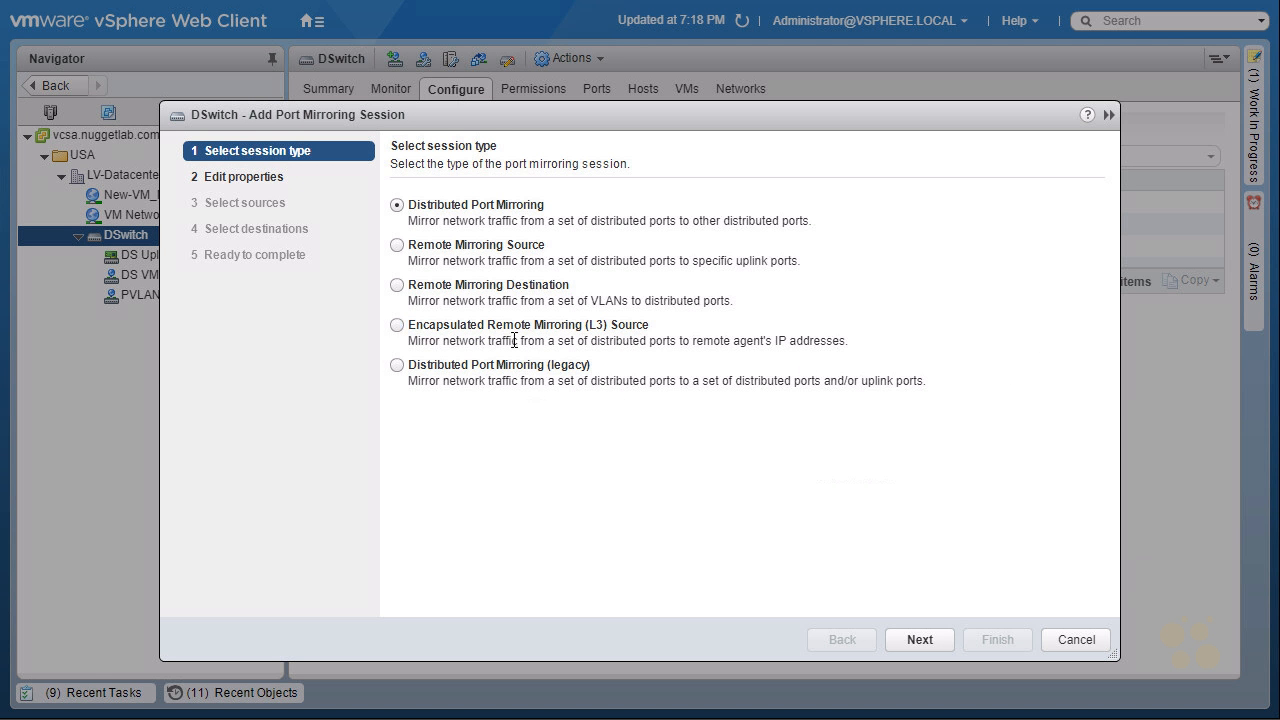
# - Set the session type to Encapsulated Remote Mirroring (L3) Source and accept its properties with status Disabled and GRE encapsulation
pyautogui.click(398, 325)
pyautogui.click(910, 641)
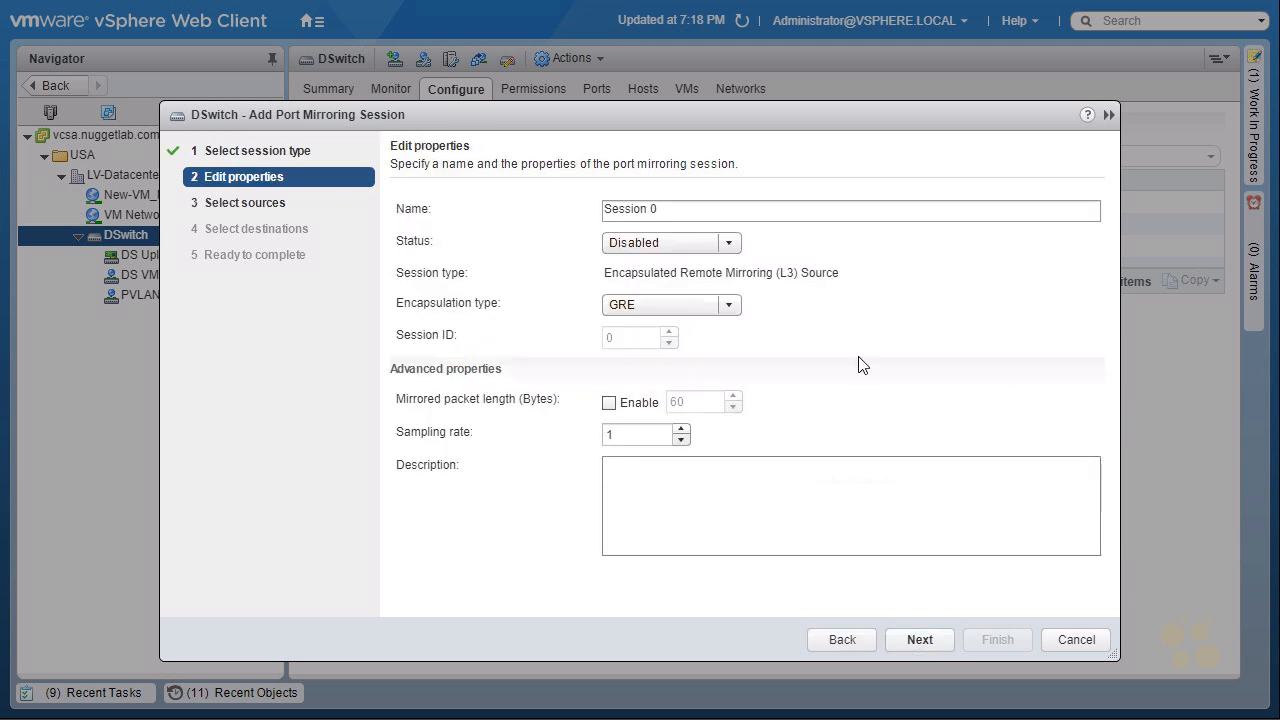
pyautogui.click(731, 246)
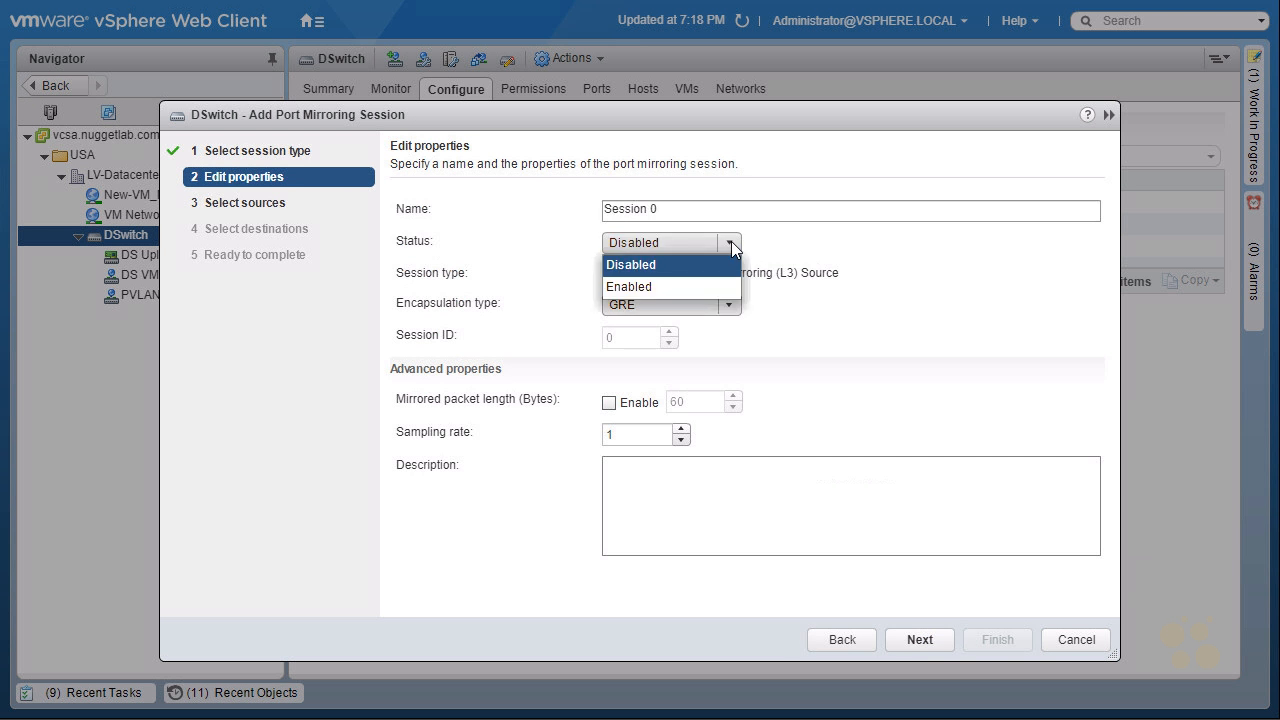
pyautogui.click(731, 241)
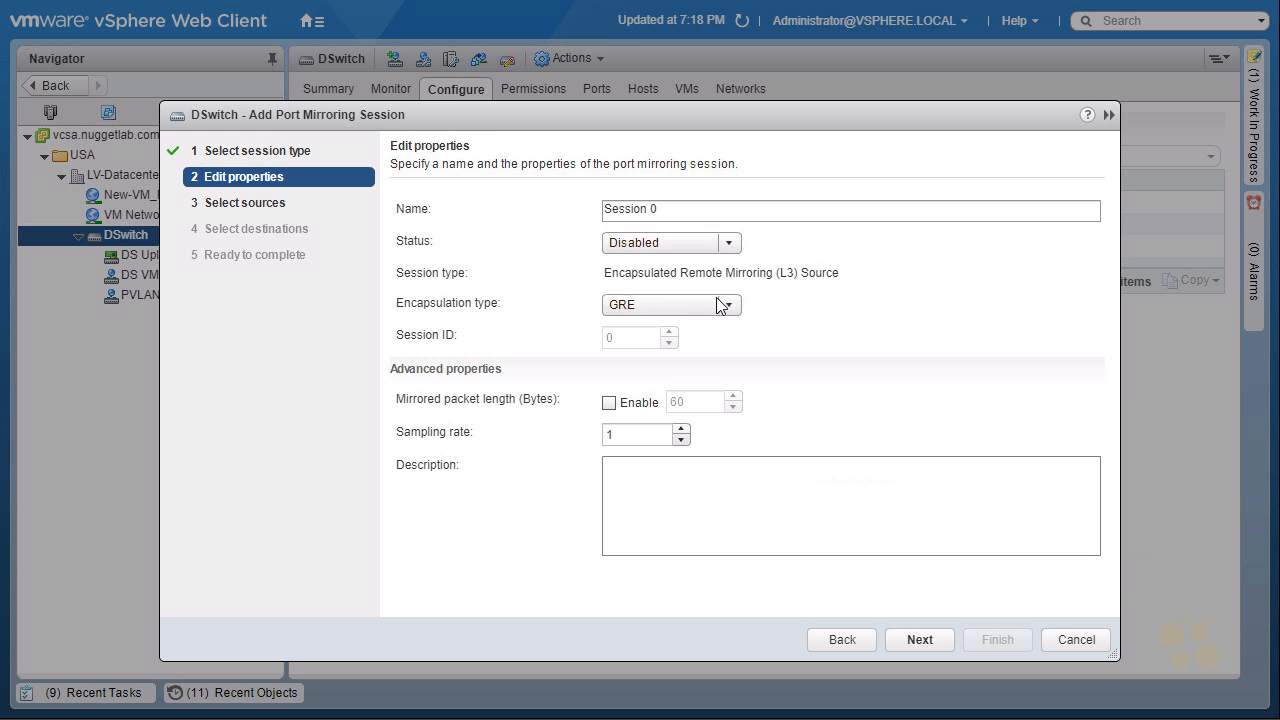
pyautogui.click(732, 302)
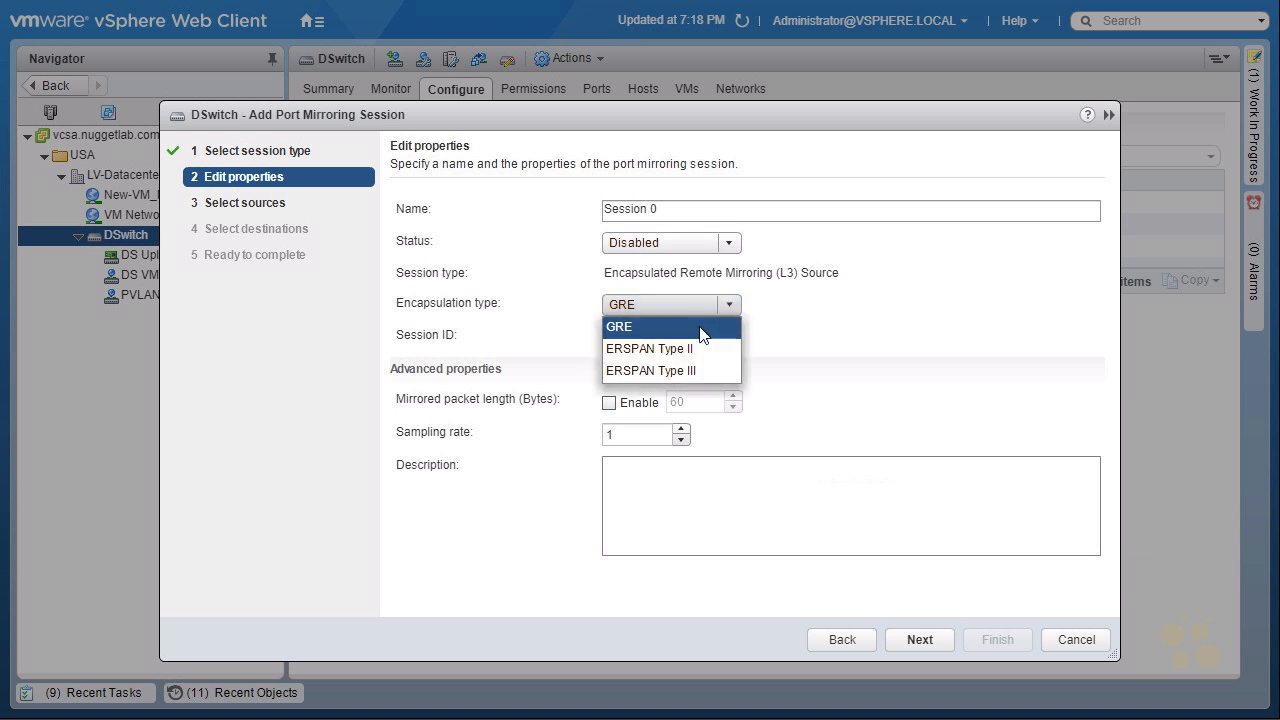
pyautogui.click(701, 326)
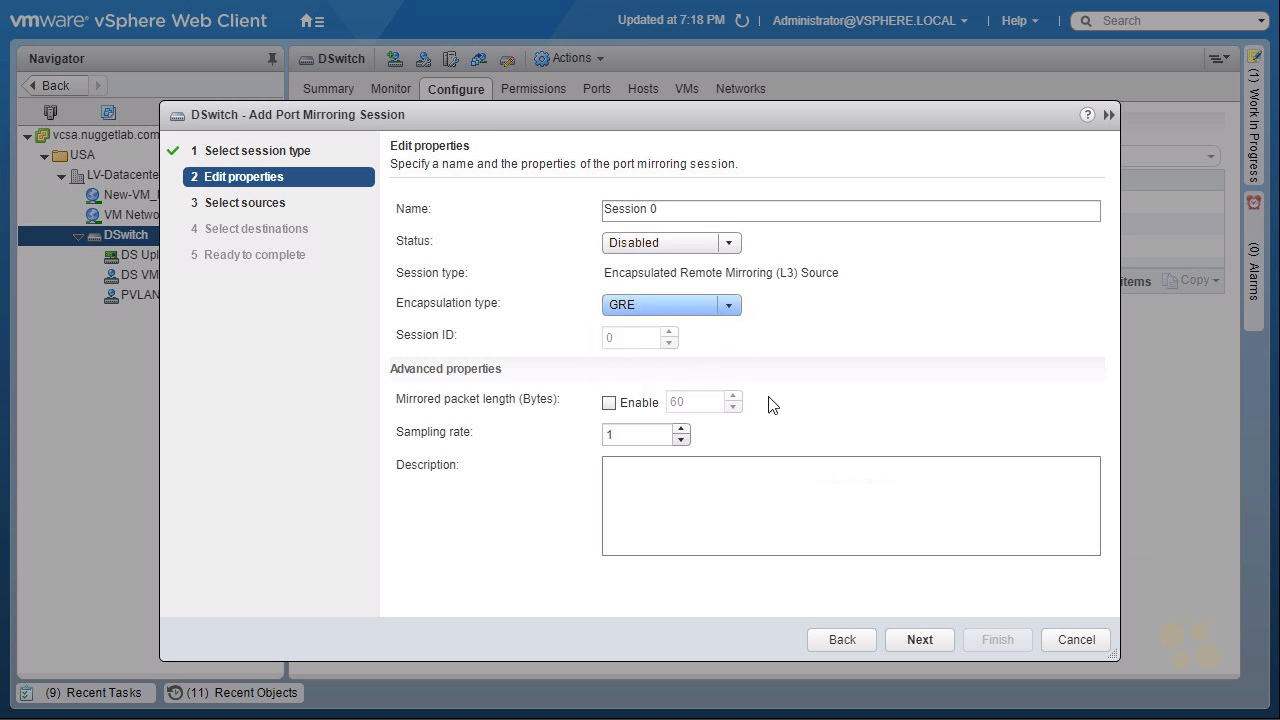
pyautogui.click(915, 638)
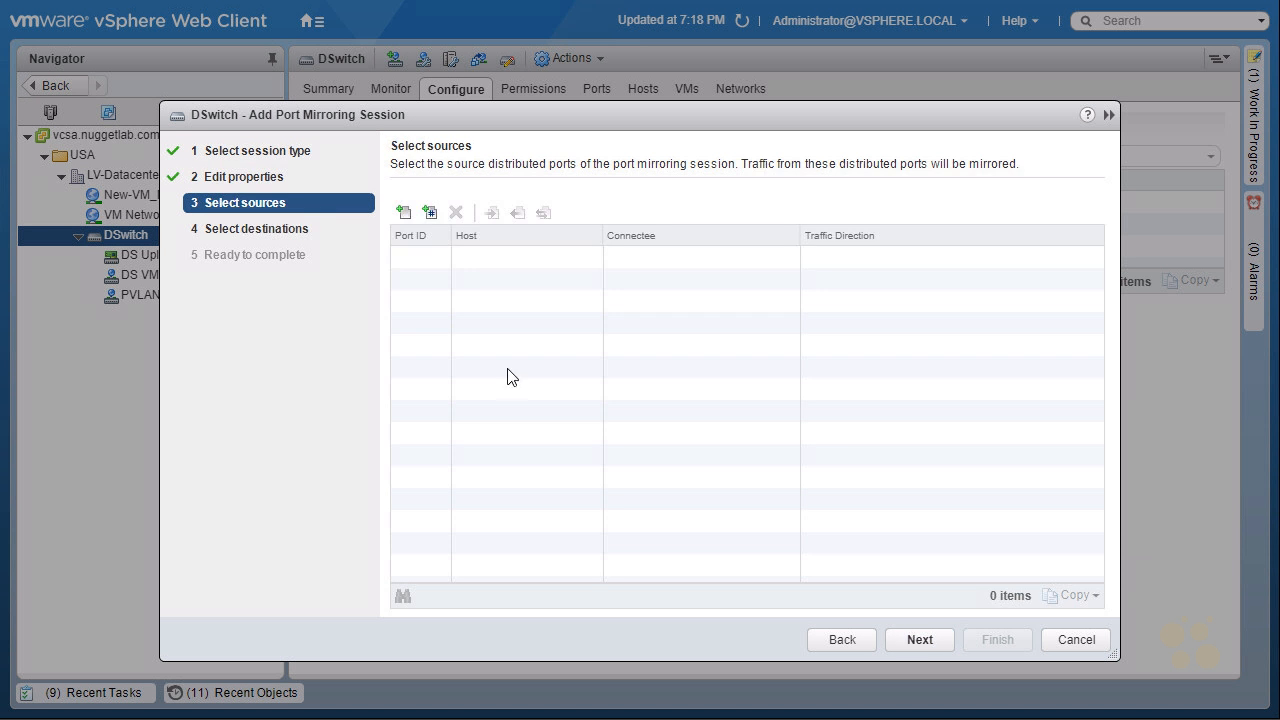
# - Select port 6, connected to VM-2, as the source of the port mirroring session
pyautogui.click(405, 214)
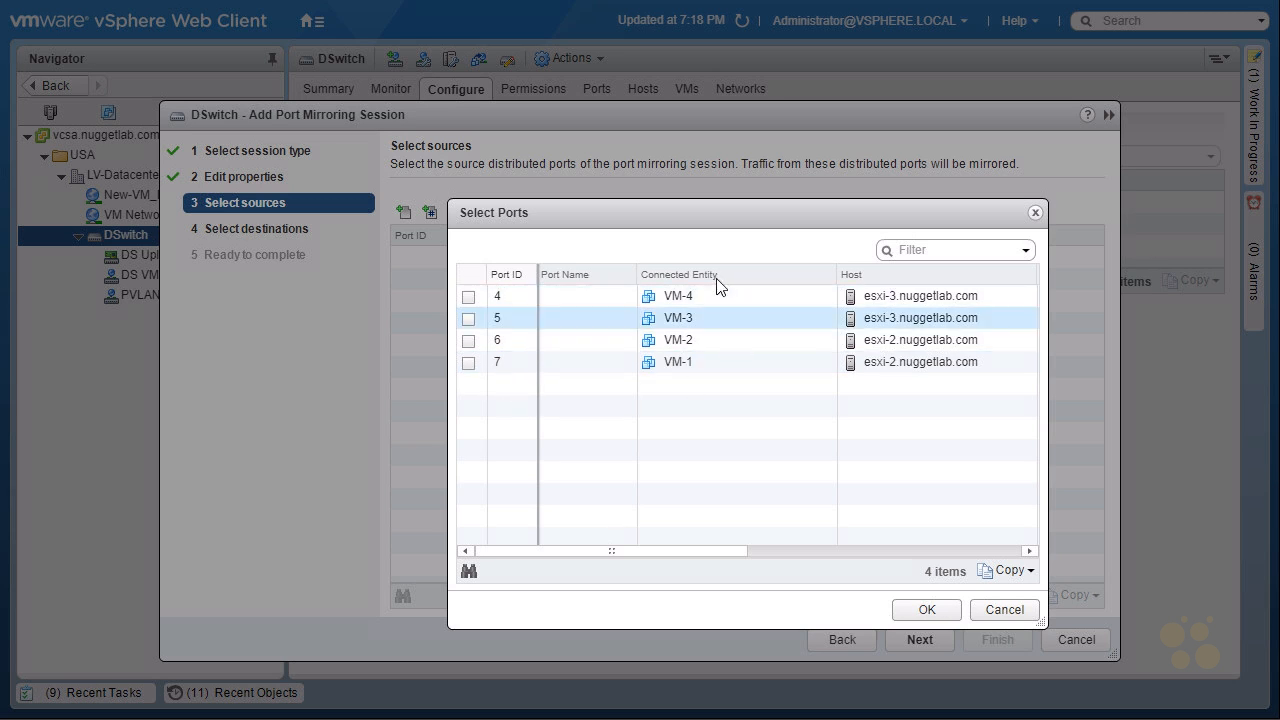
pyautogui.click(469, 341)
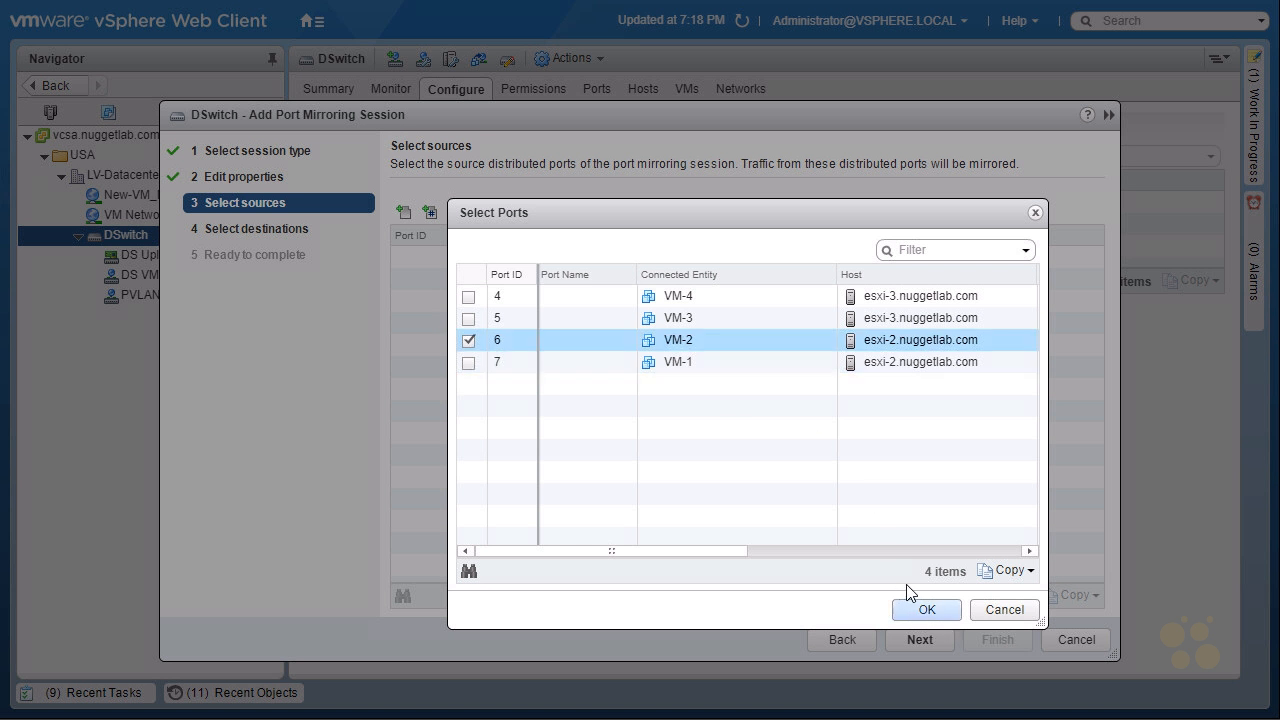
pyautogui.click(915, 608)
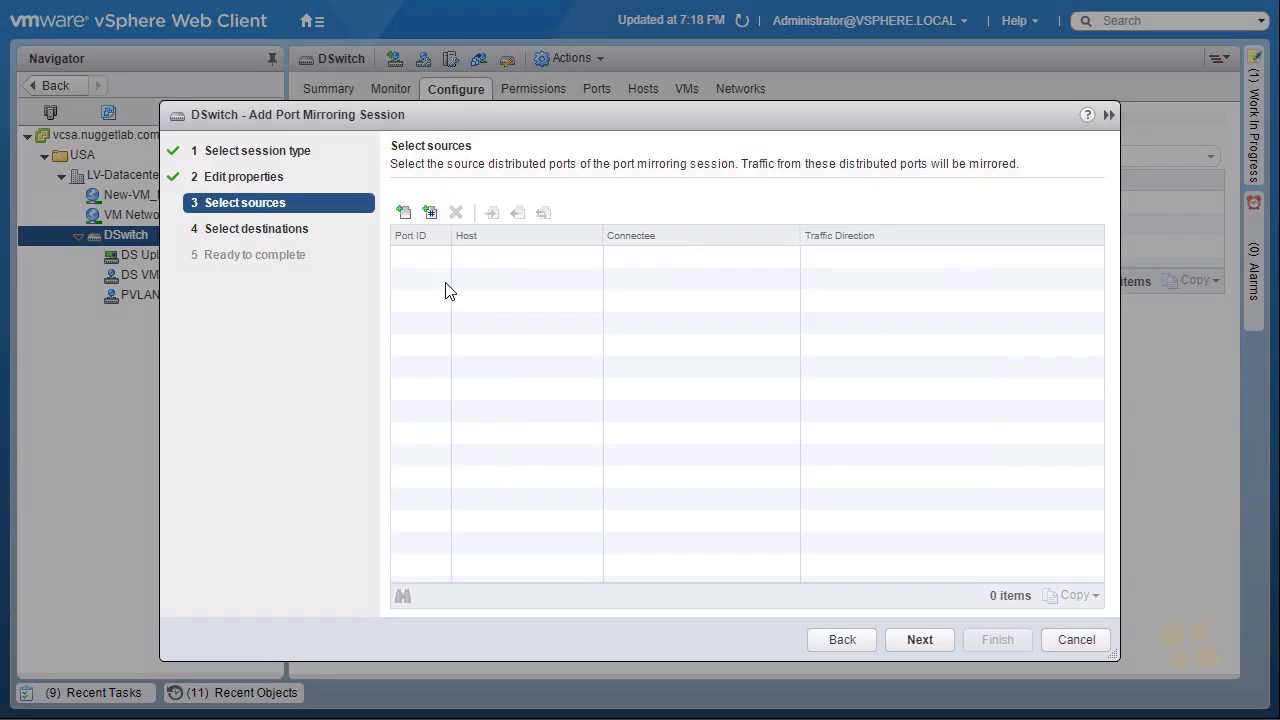
pyautogui.click(430, 213)
pyautogui.click(712, 410)
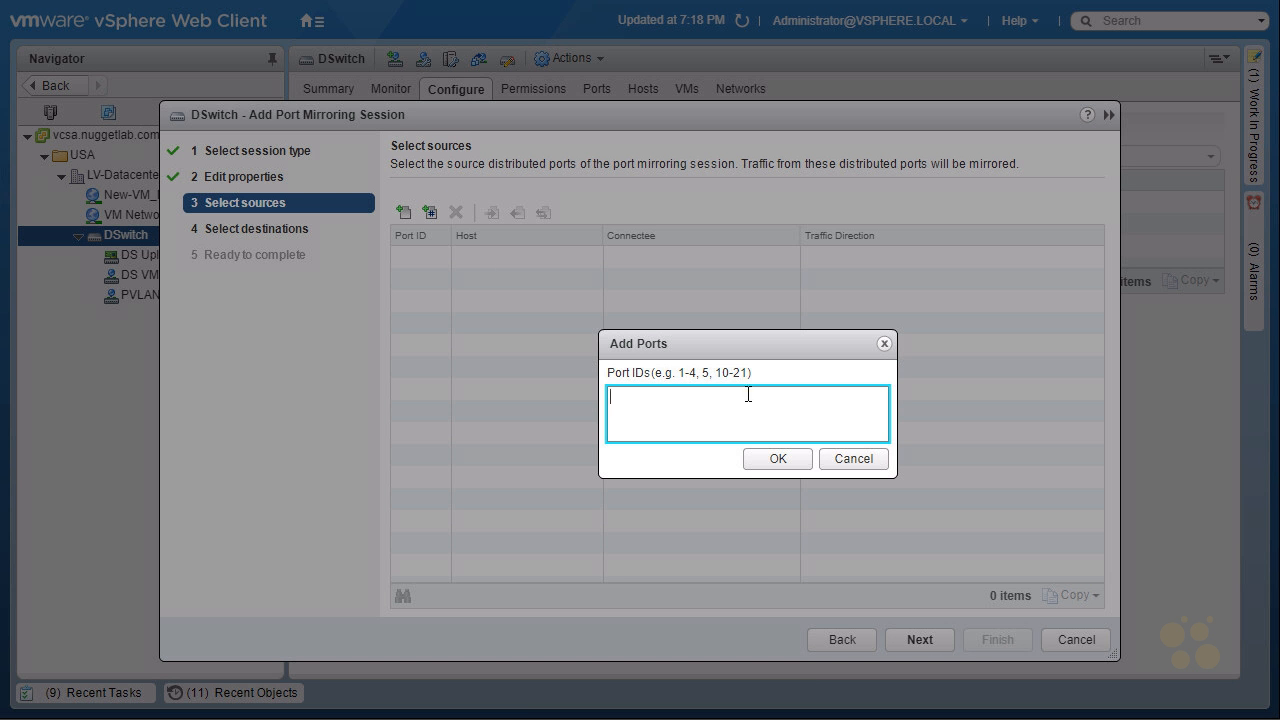
pyautogui.click(850, 459)
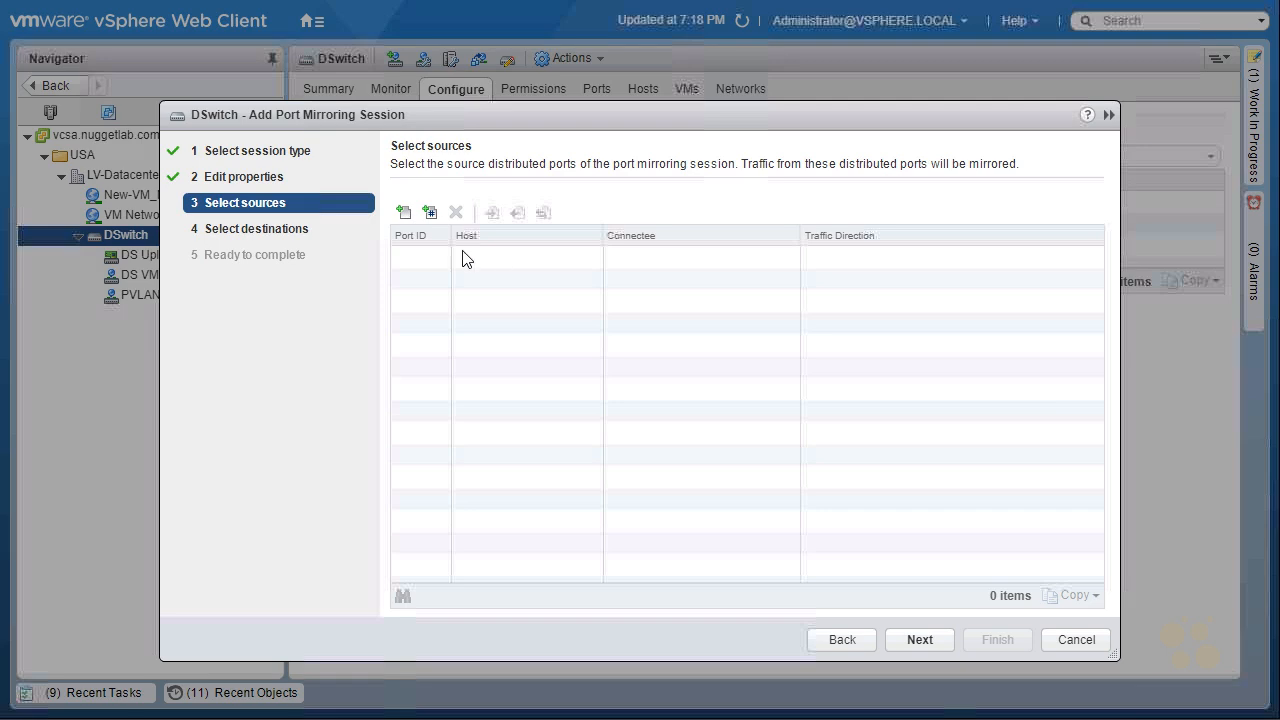
# - Add distributed port 6, connected to VM-2, as the mirroring source and continue to the destinations
pyautogui.click(406, 211)
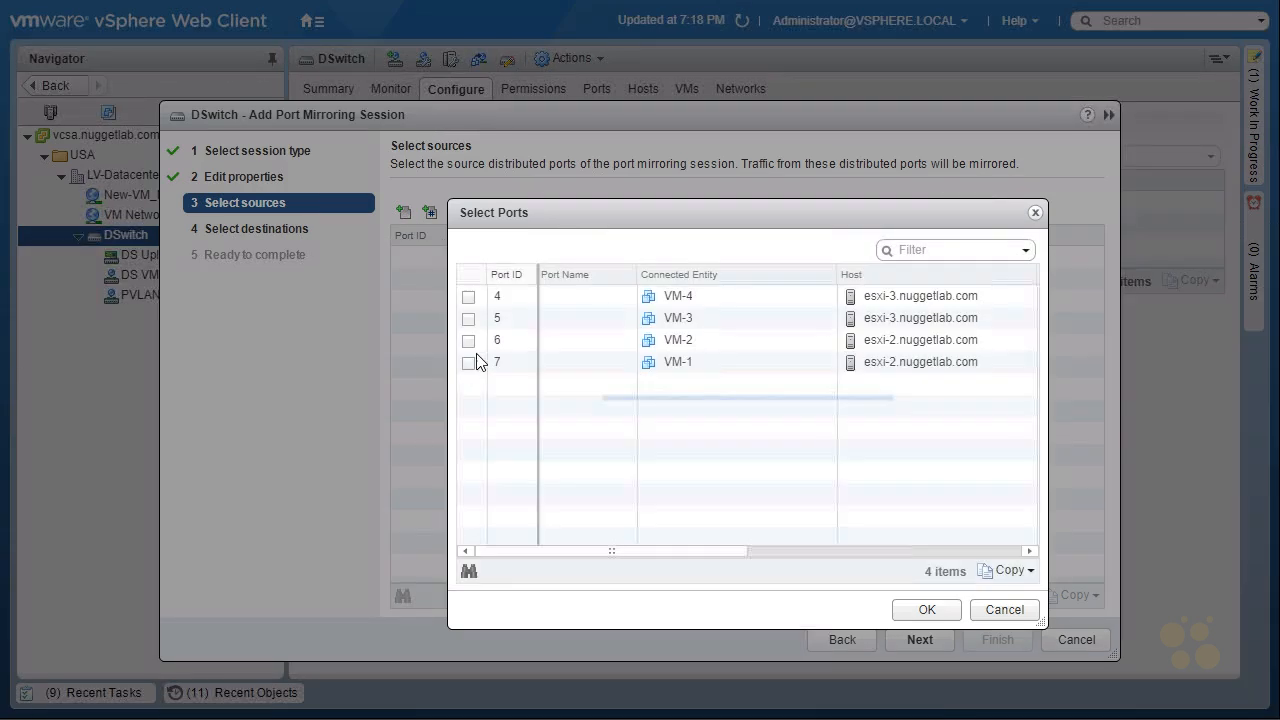
pyautogui.click(468, 341)
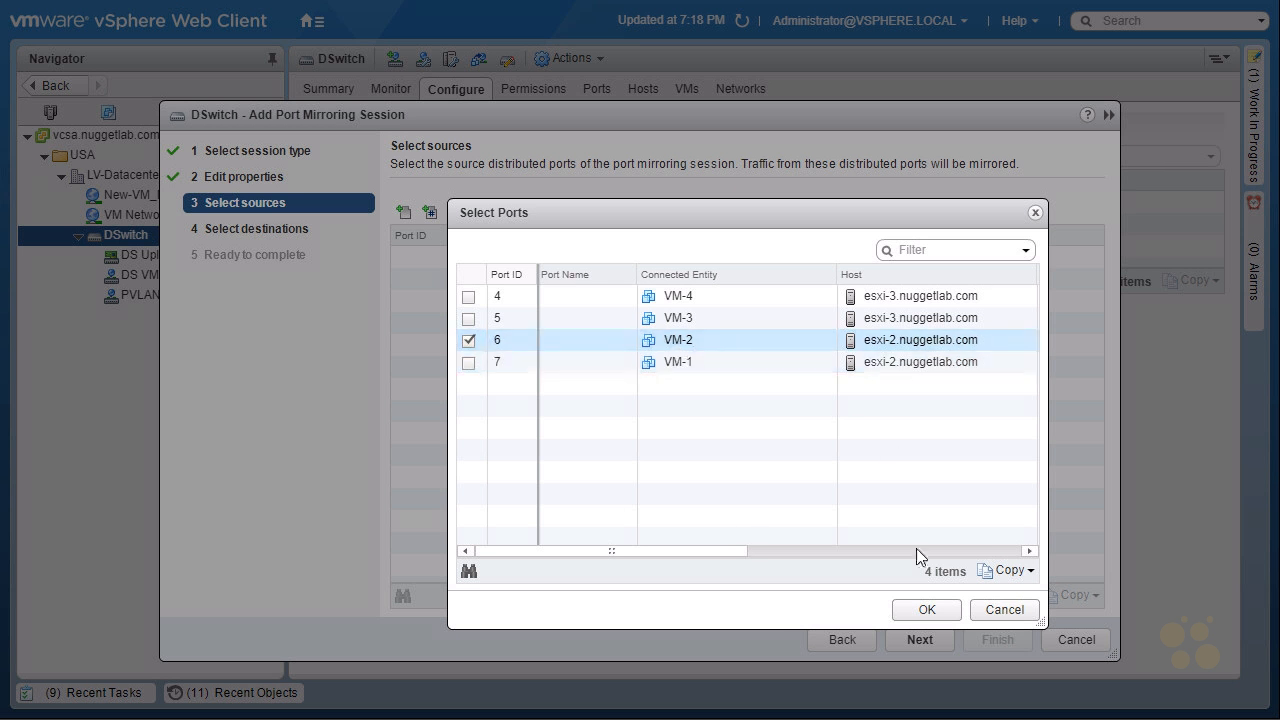
pyautogui.click(925, 612)
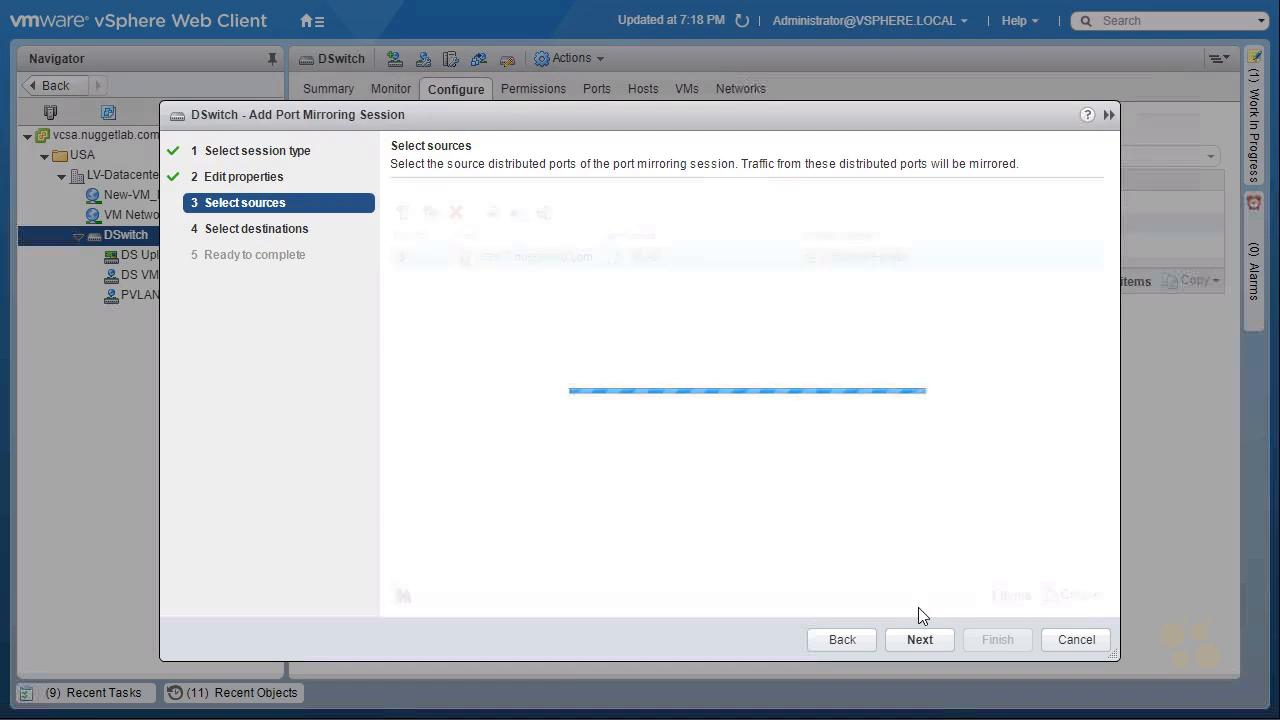
pyautogui.click(916, 638)
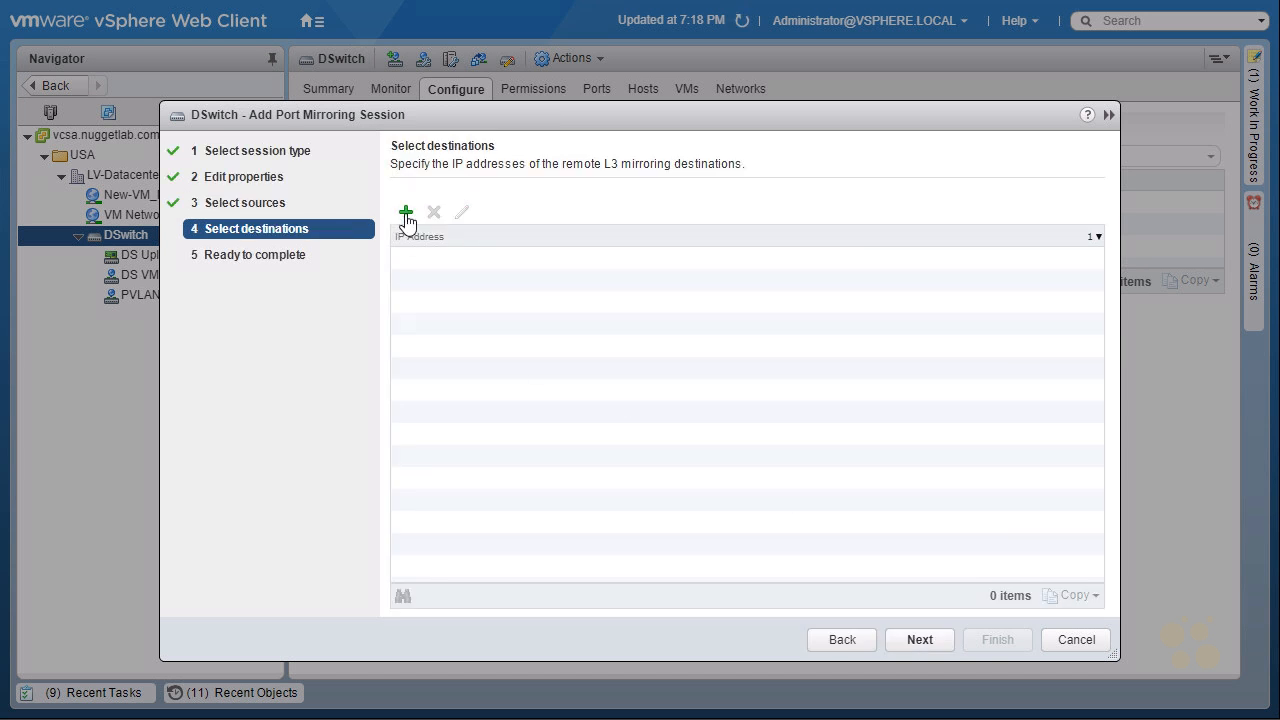
# - Add 192.168.1.100 as the remote mirroring destination and finish creating the port mirroring session
pyautogui.click(406, 213)
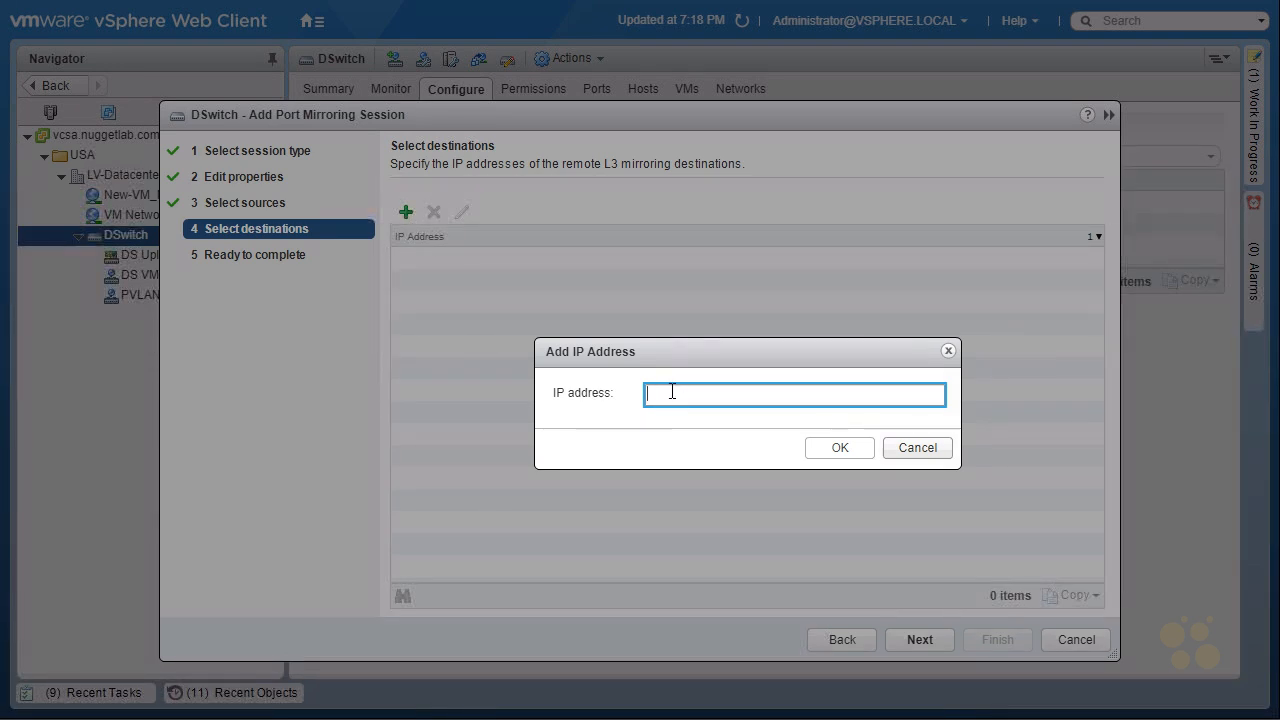
pyautogui.write('192.168.1.100')
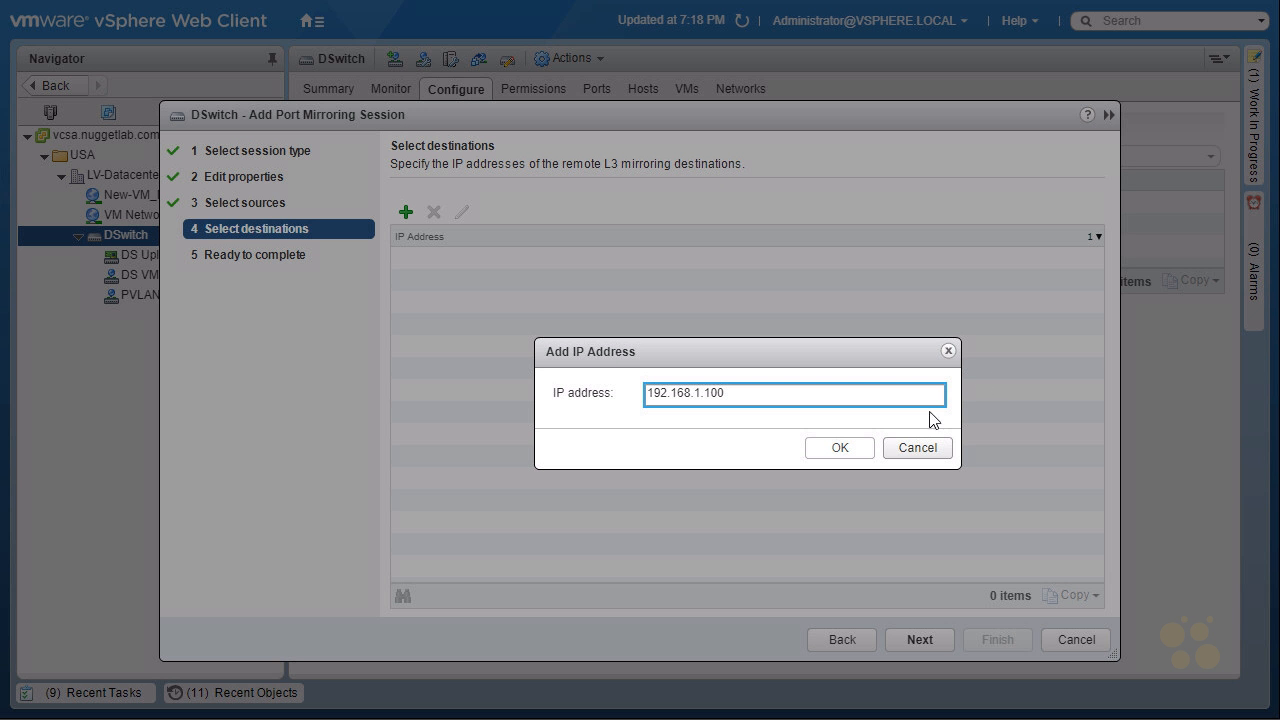
pyautogui.click(844, 450)
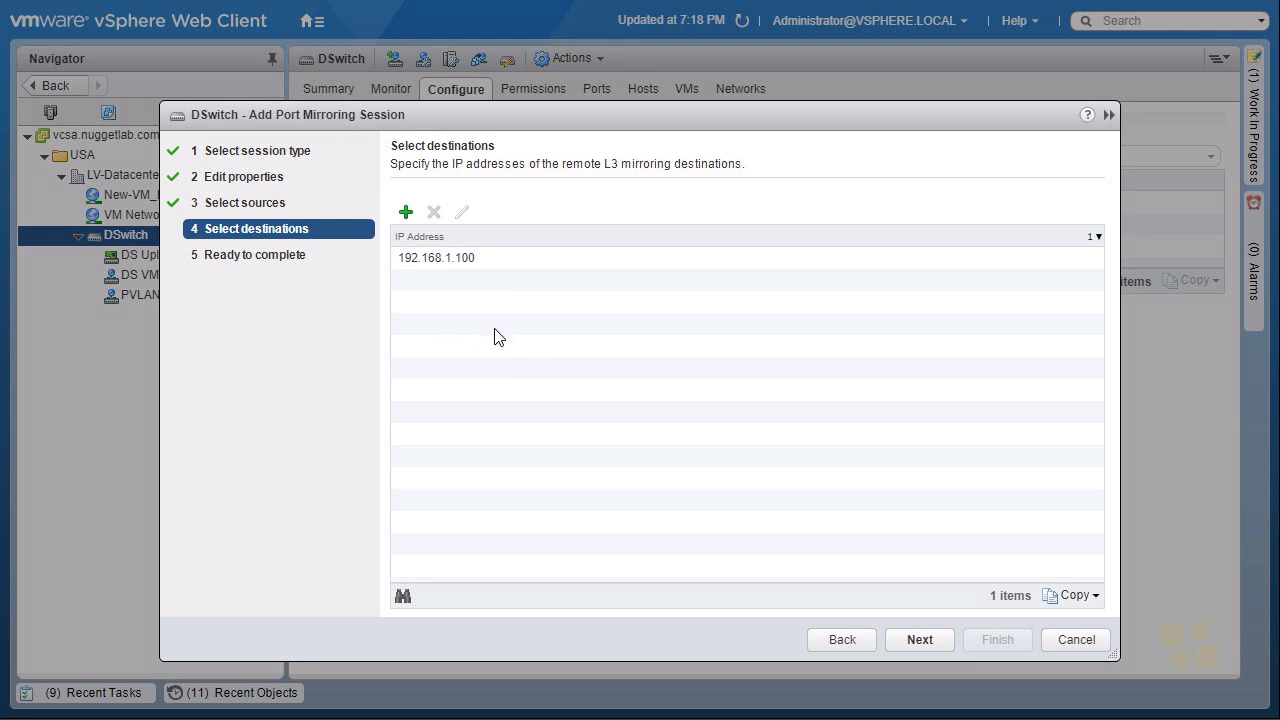
pyautogui.click(922, 642)
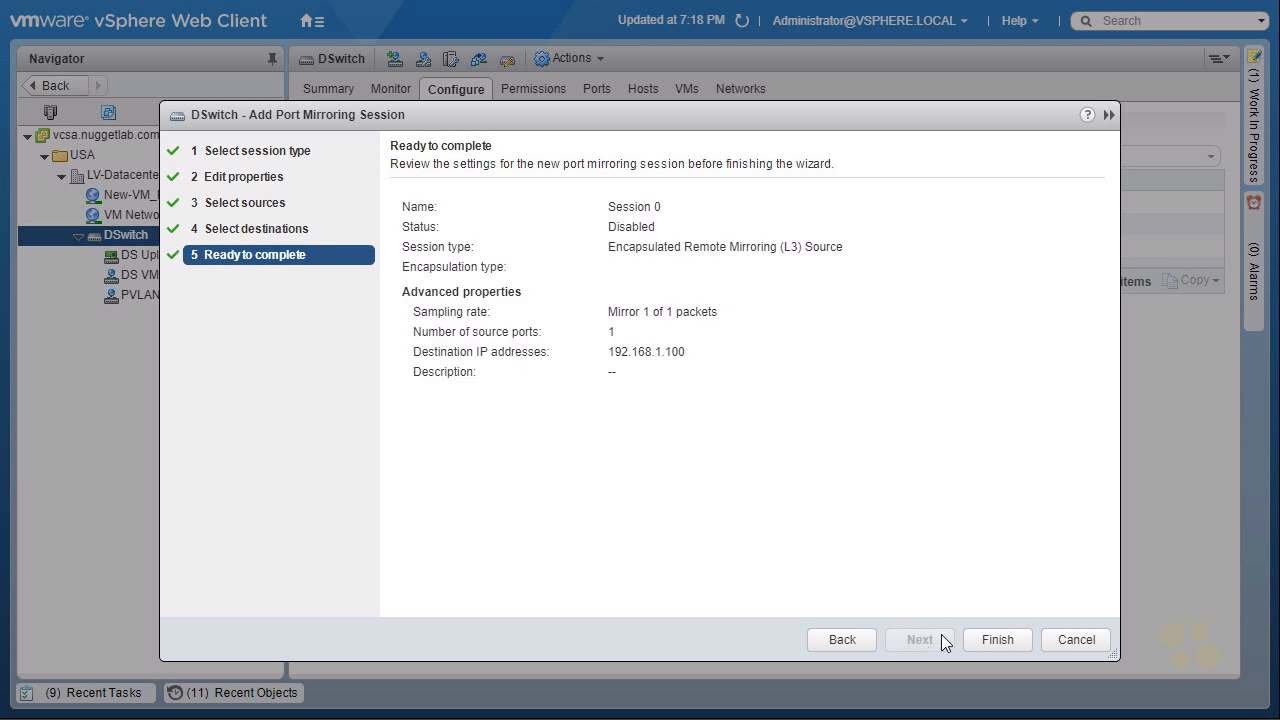
pyautogui.click(995, 639)
pyautogui.click(372, 318)
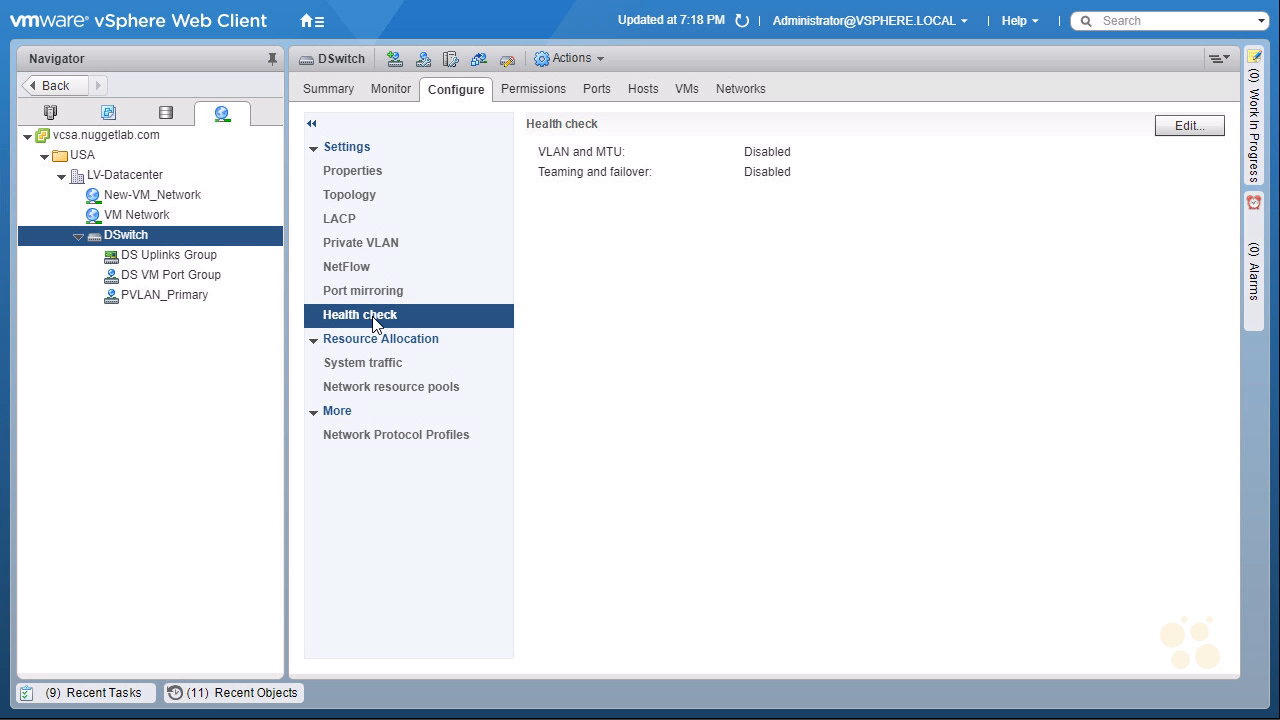
pyautogui.click(1186, 128)
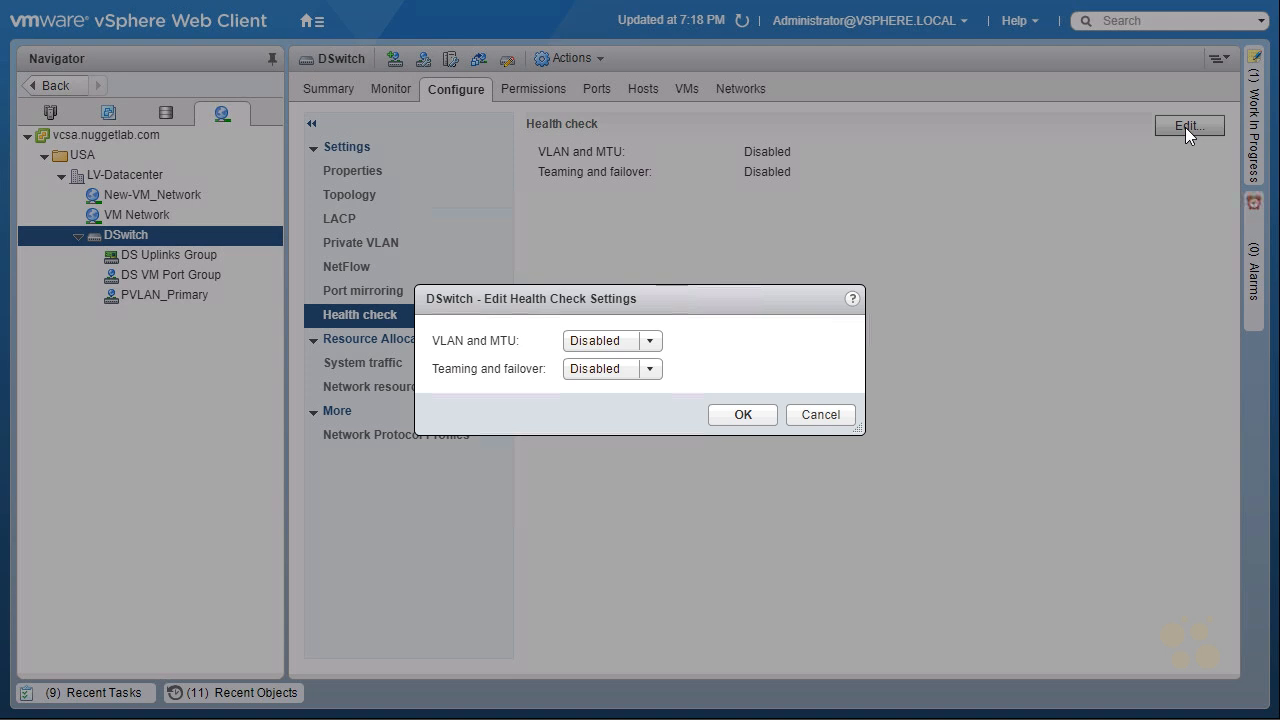
pyautogui.click(650, 344)
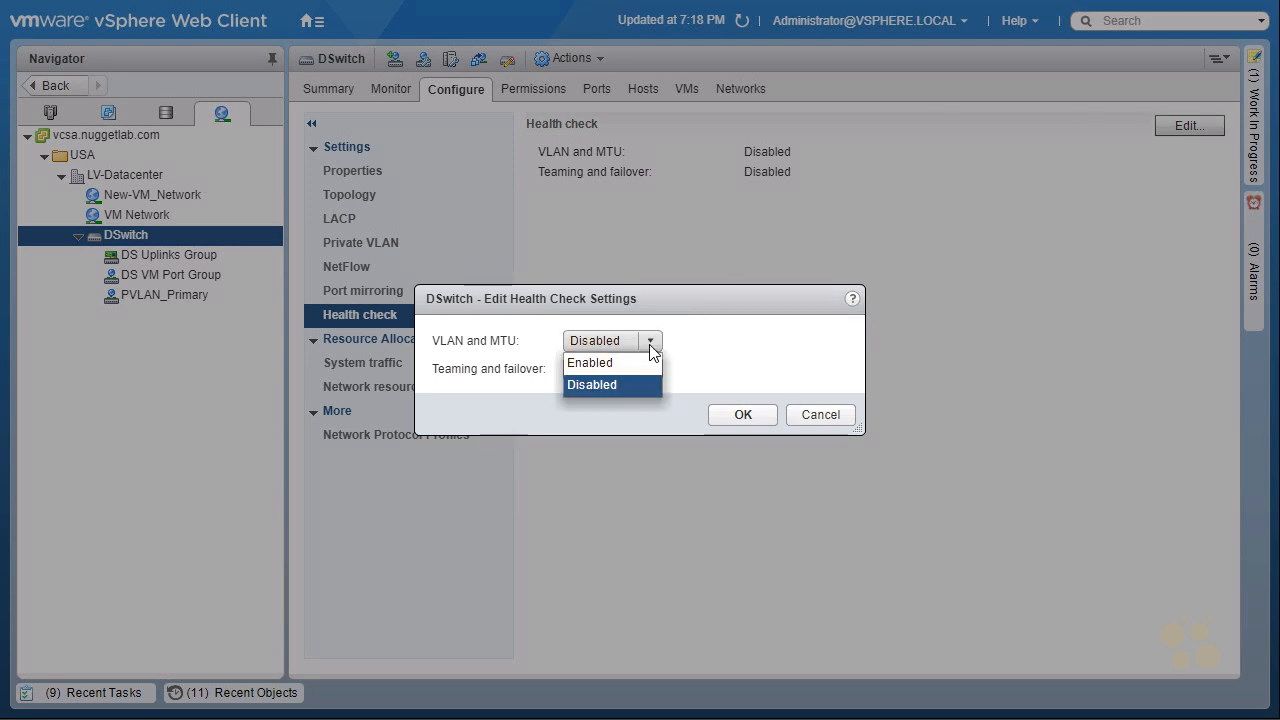
pyautogui.click(630, 364)
pyautogui.click(651, 369)
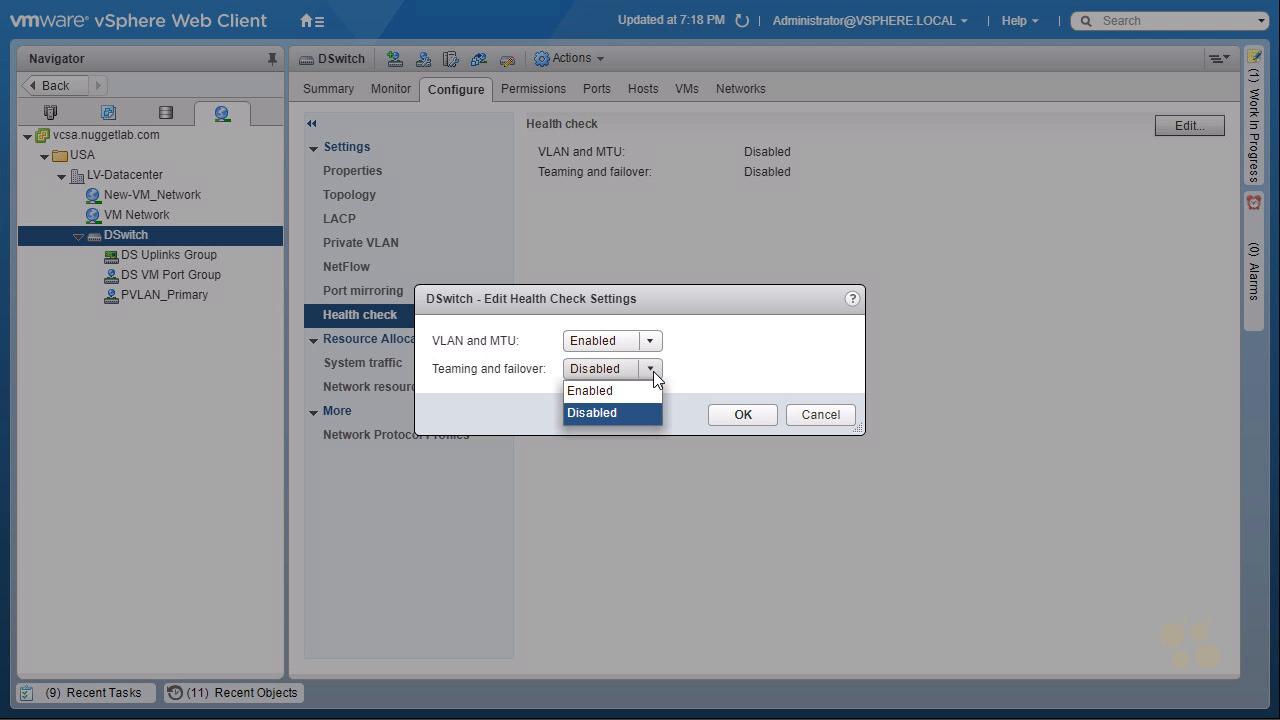
pyautogui.click(625, 397)
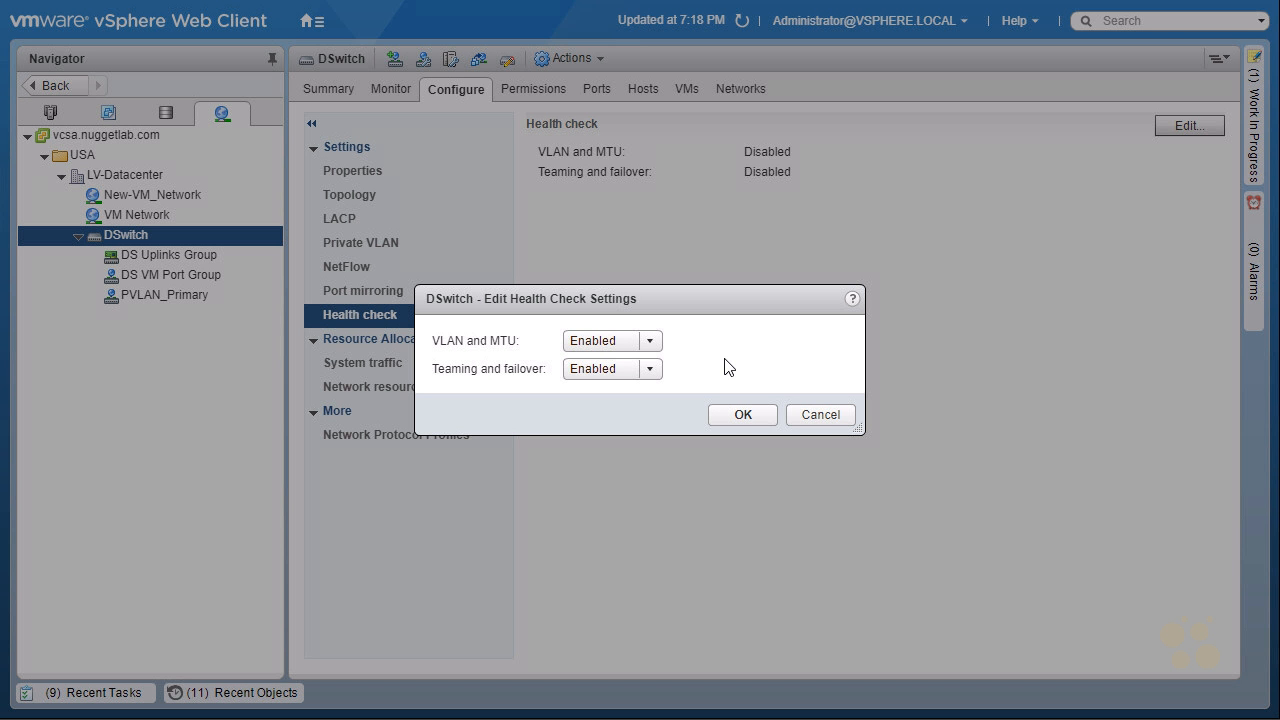
pyautogui.click(820, 415)
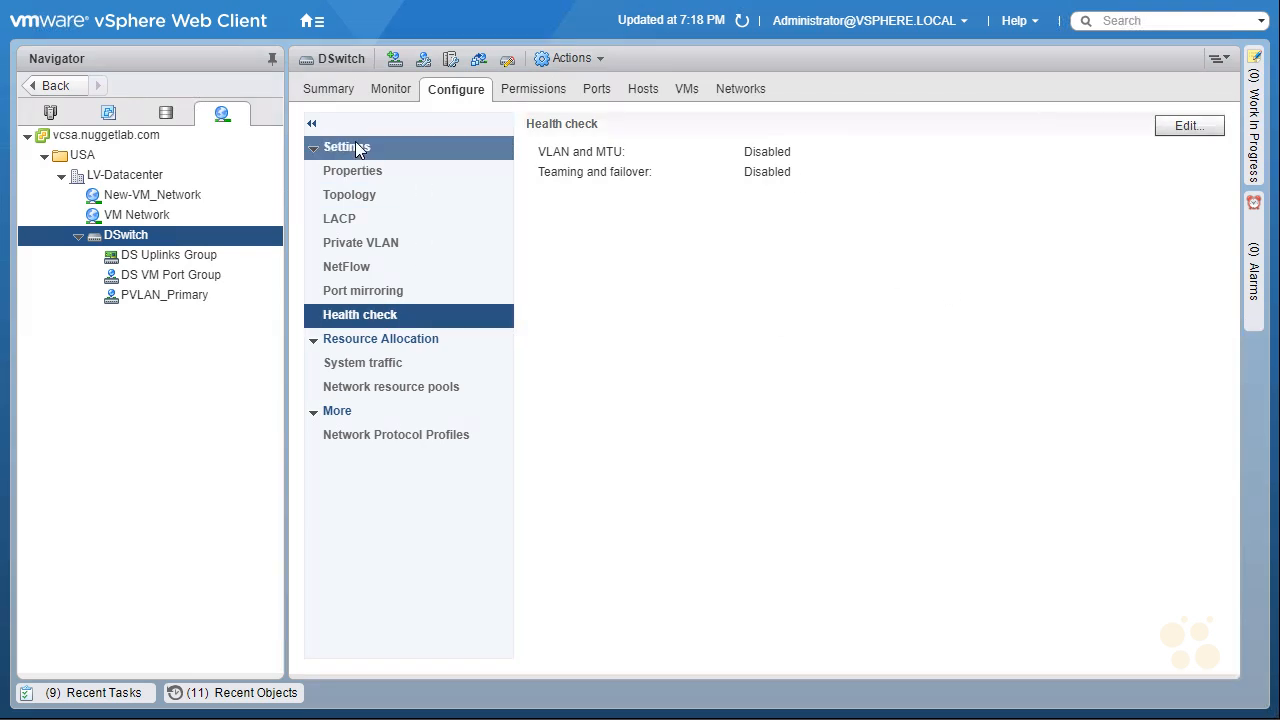
# - Display the DSwitch topology and examine its DS VM Port Group and DS Uplinks Group
pyautogui.click(197, 216)
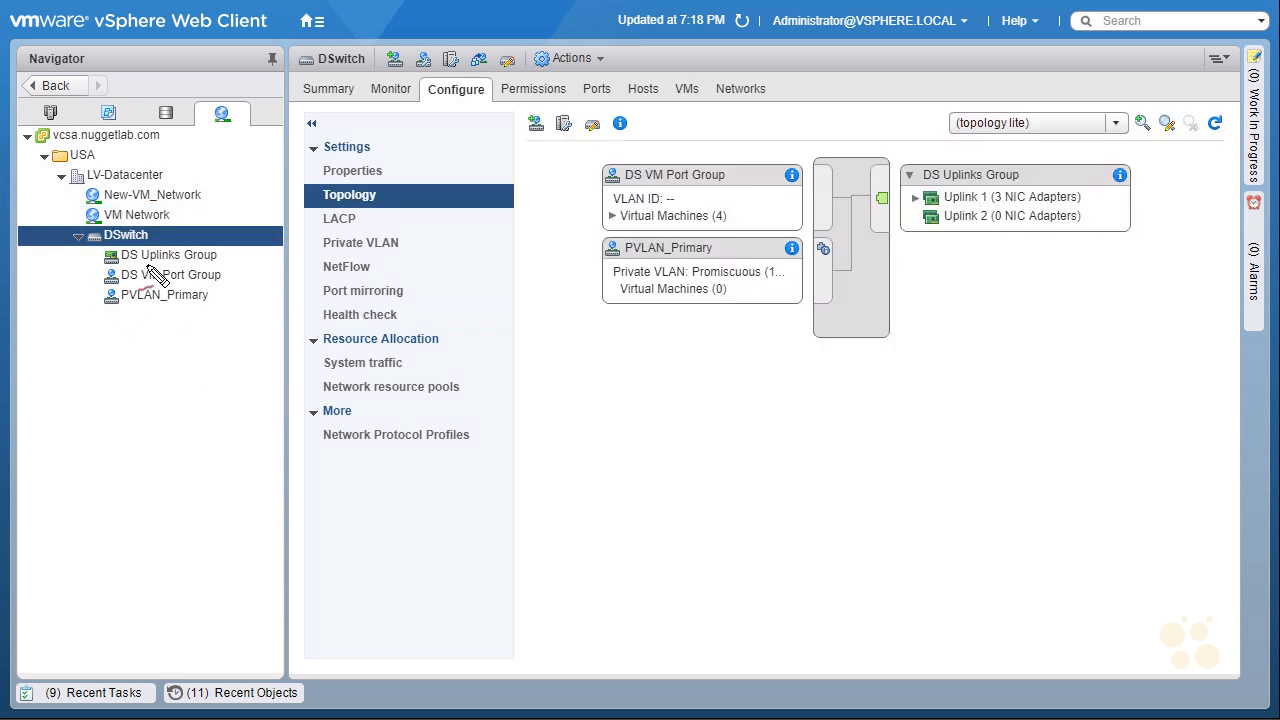
pyautogui.moveTo(547, 243); pyautogui.dragTo(566, 247)
pyautogui.moveTo(637, 189)
pyautogui.mouseDown()
pyautogui.moveTo(681, 191)
pyautogui.moveTo(643, 194)
pyautogui.mouseUp()
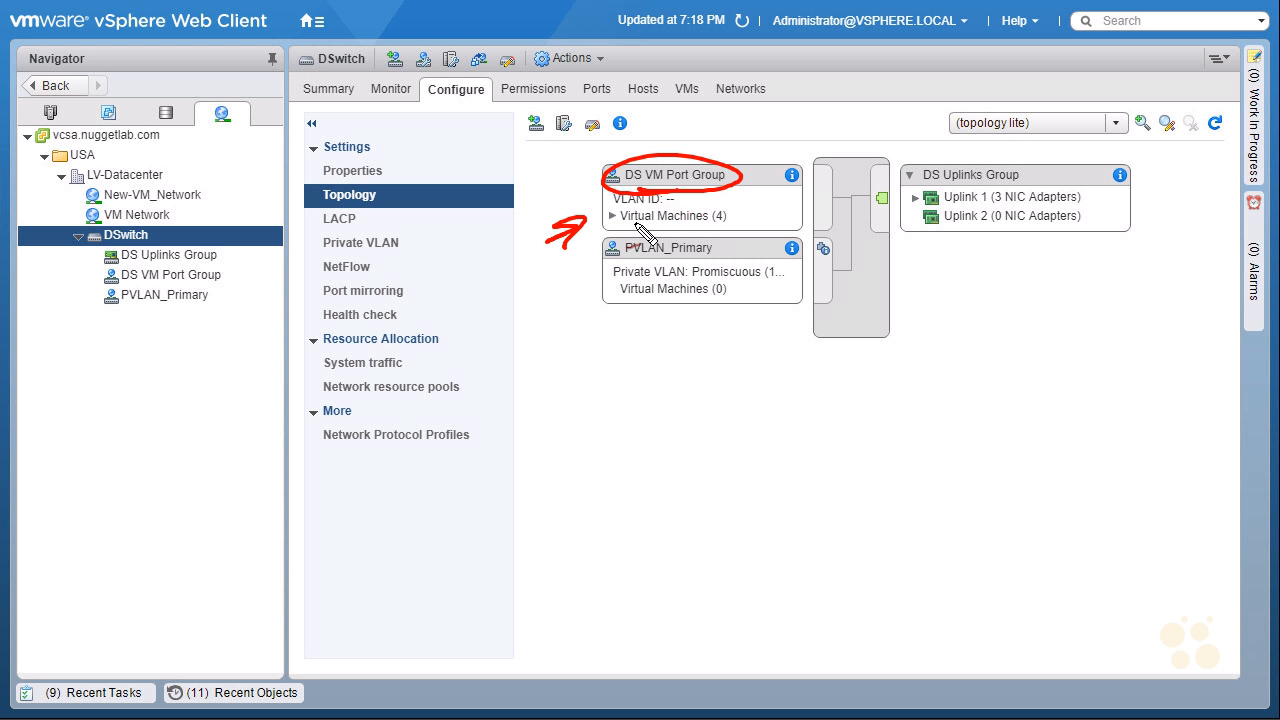
pyautogui.moveTo(950, 190); pyautogui.dragTo(966, 196)
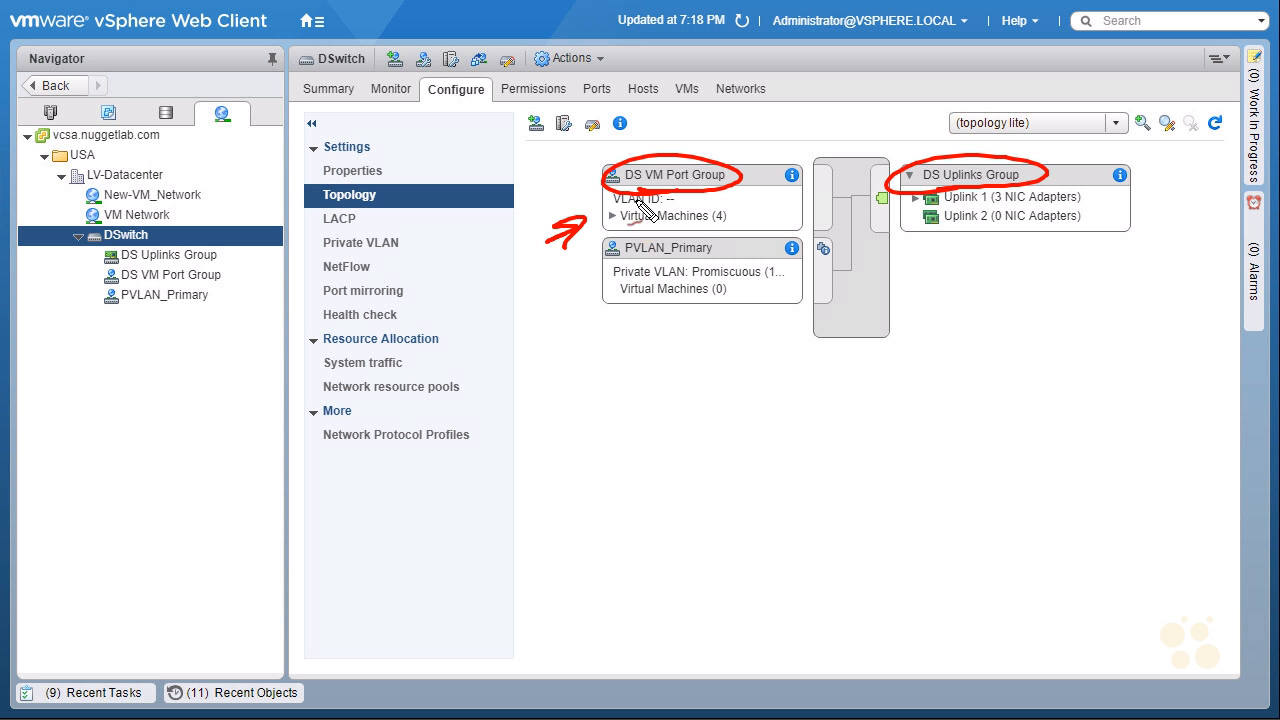
pyautogui.moveTo(777, 133)
pyautogui.mouseDown()
pyautogui.moveTo(776, 180)
pyautogui.moveTo(756, 214)
pyautogui.mouseUp()
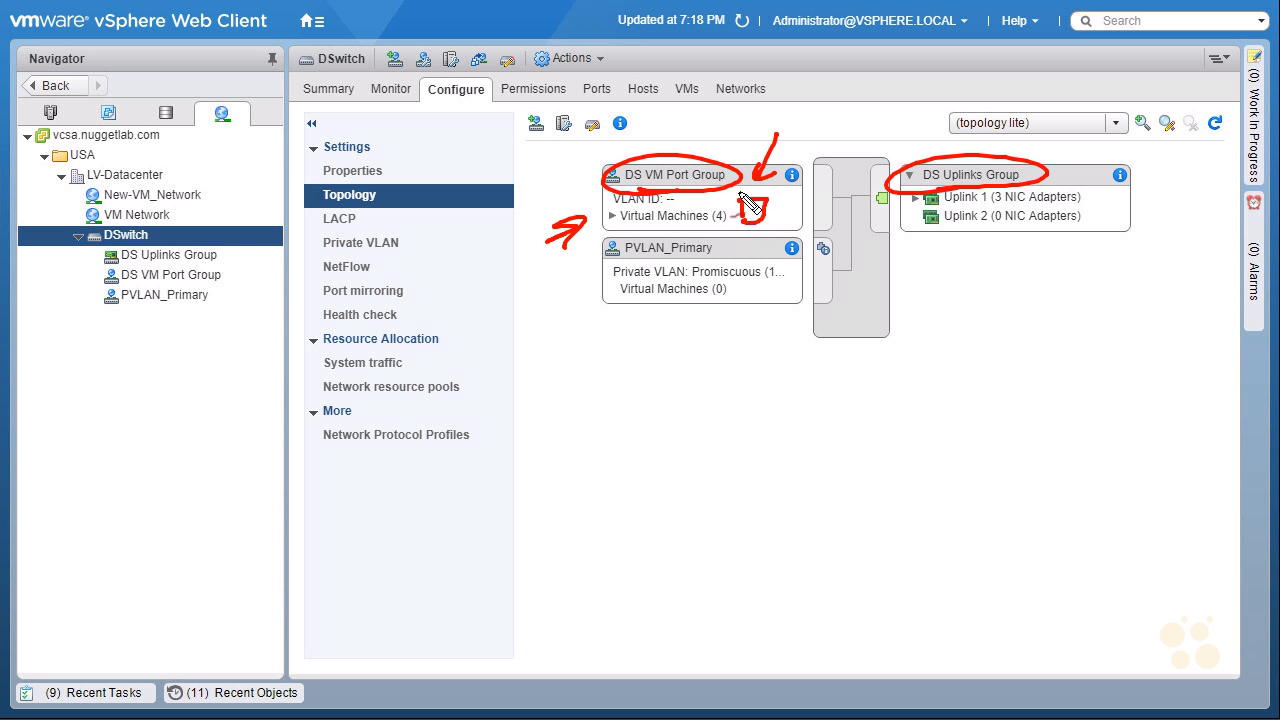
pyautogui.press('Escape')
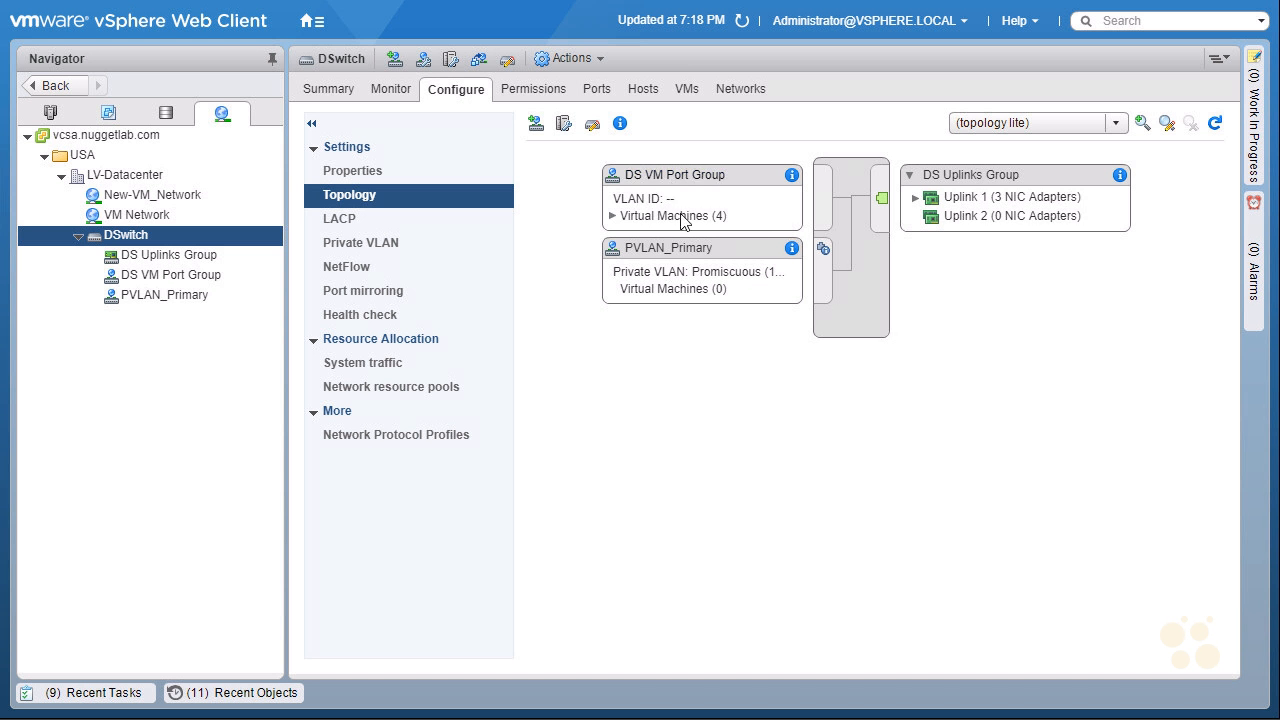
# - Open the properties of DS VM Port Group for editing
pyautogui.click(194, 276)
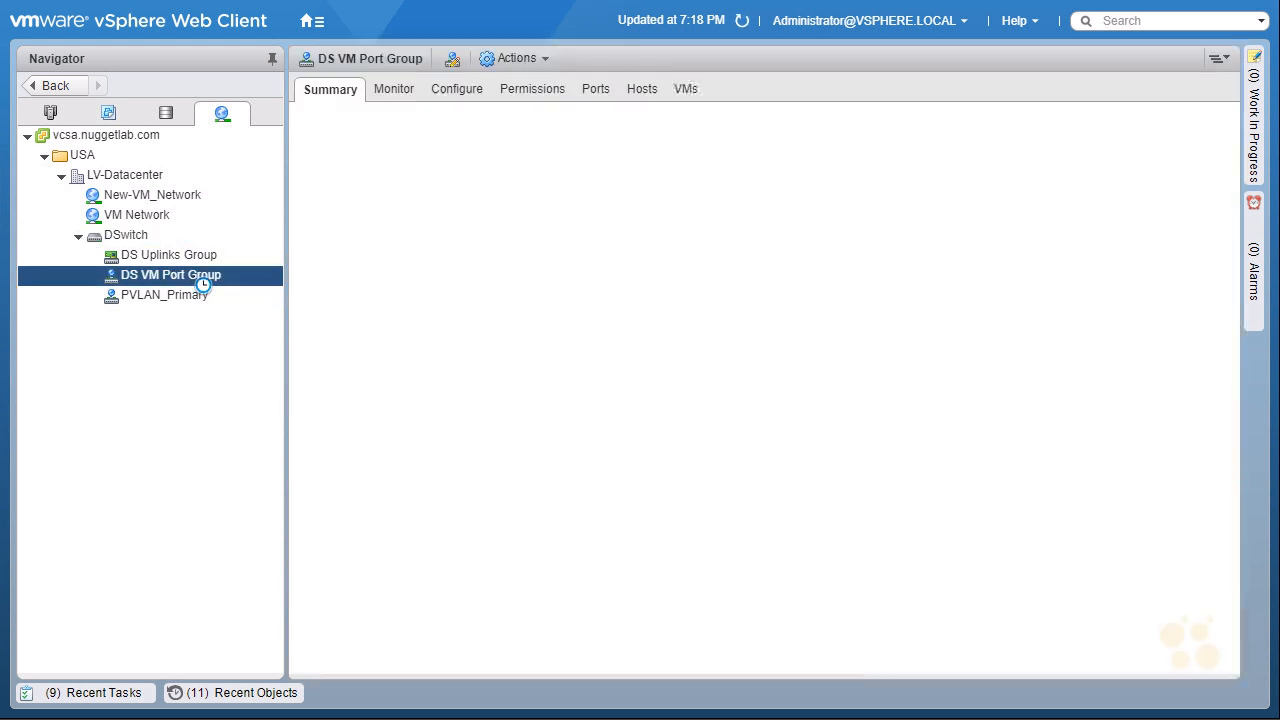
pyautogui.click(453, 89)
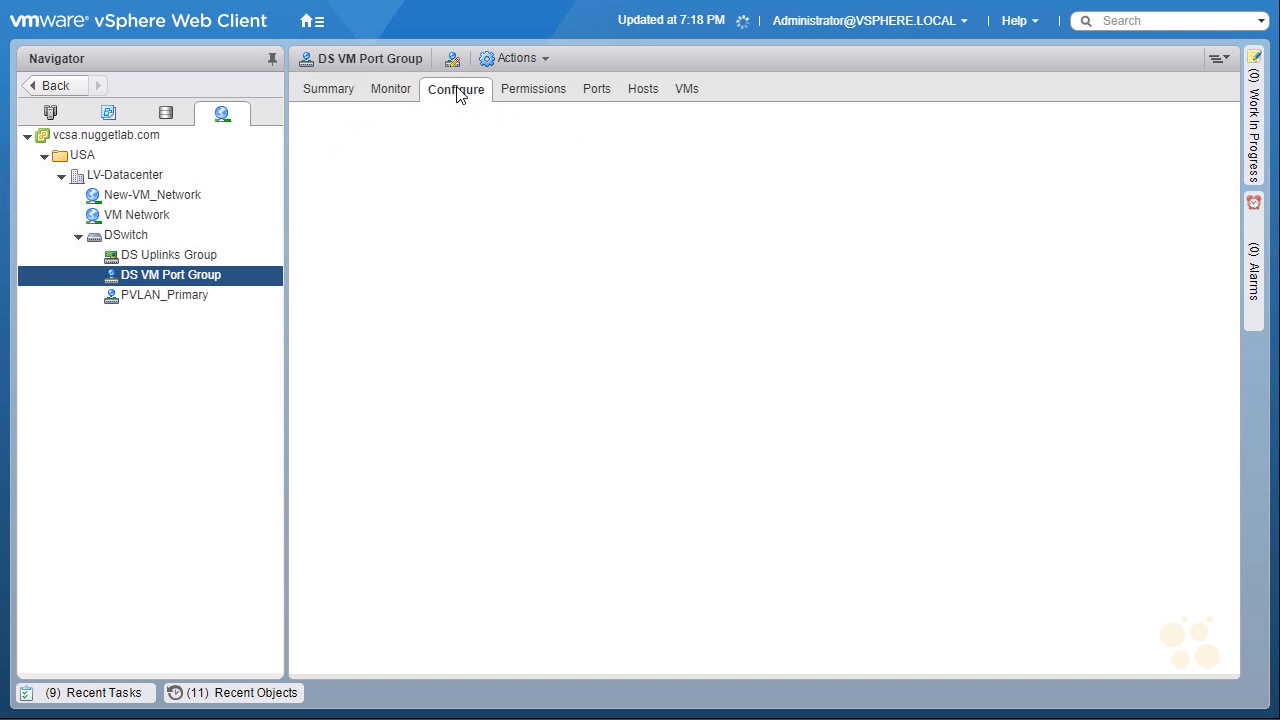
pyautogui.click(362, 148)
pyautogui.click(358, 172)
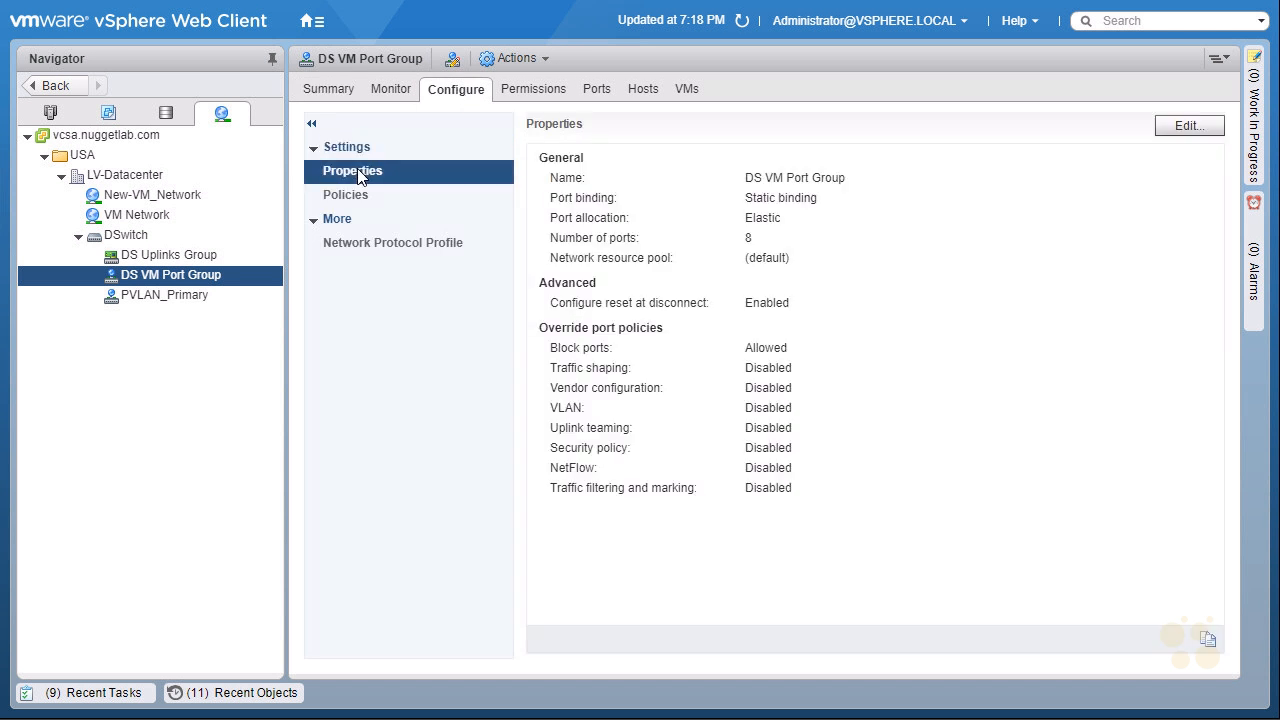
pyautogui.click(1186, 126)
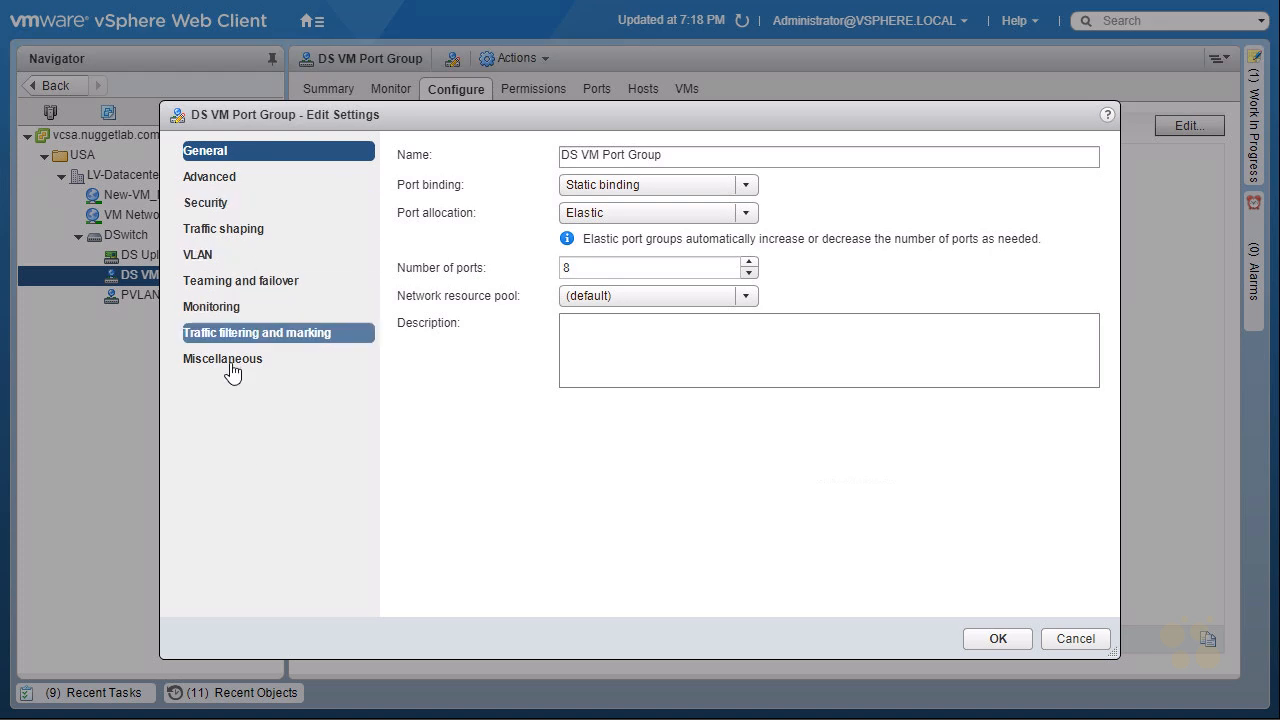
# - Review the port group's general settings: name, port binding, port allocation and number of ports
pyautogui.hotkey('ctrl', '2')
pyautogui.moveTo(507, 155); pyautogui.dragTo(543, 155)
pyautogui.moveTo(526, 146)
pyautogui.mouseDown()
pyautogui.moveTo(542, 153)
pyautogui.moveTo(527, 165)
pyautogui.moveTo(549, 193)
pyautogui.mouseUp()
pyautogui.moveTo(532, 187); pyautogui.dragTo(548, 192)
pyautogui.moveTo(548, 192)
pyautogui.mouseDown()
pyautogui.moveTo(531, 201)
pyautogui.moveTo(630, 194)
pyautogui.mouseUp()
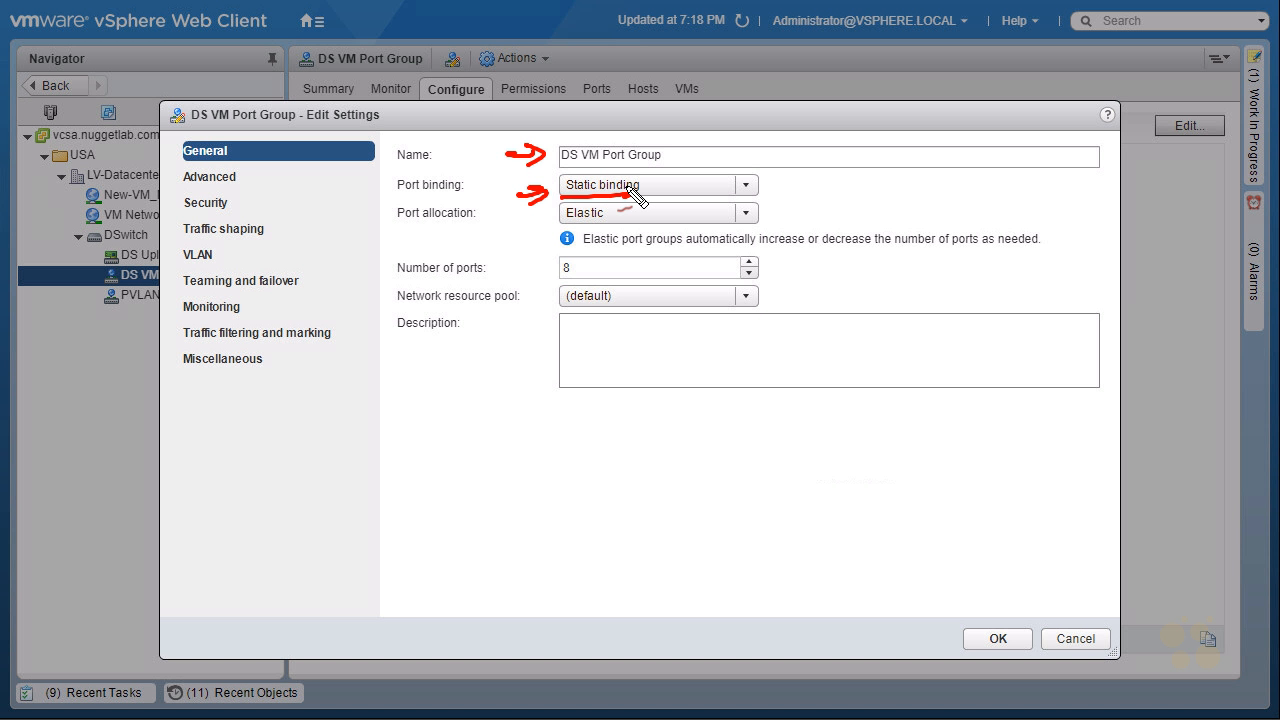
pyautogui.moveTo(521, 237)
pyautogui.mouseDown()
pyautogui.moveTo(552, 221)
pyautogui.moveTo(600, 223)
pyautogui.mouseUp()
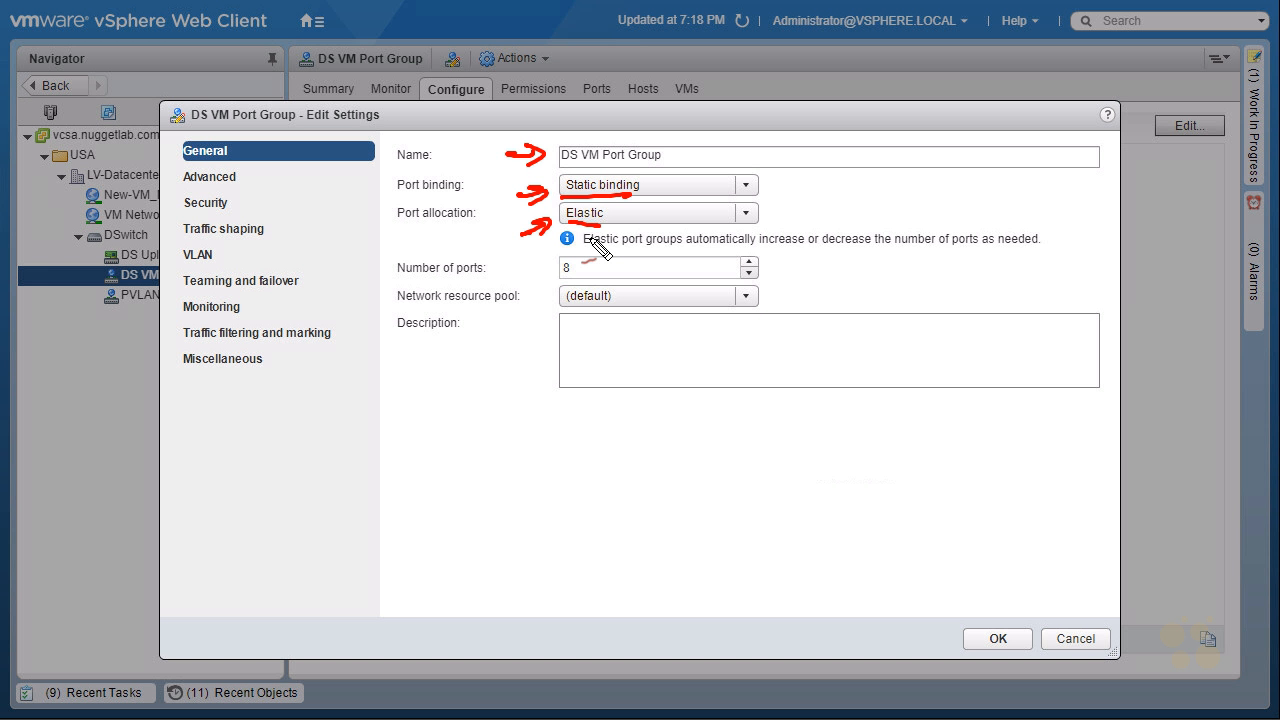
pyautogui.moveTo(557, 268)
pyautogui.mouseDown()
pyautogui.moveTo(574, 258)
pyautogui.moveTo(556, 270)
pyautogui.mouseUp()
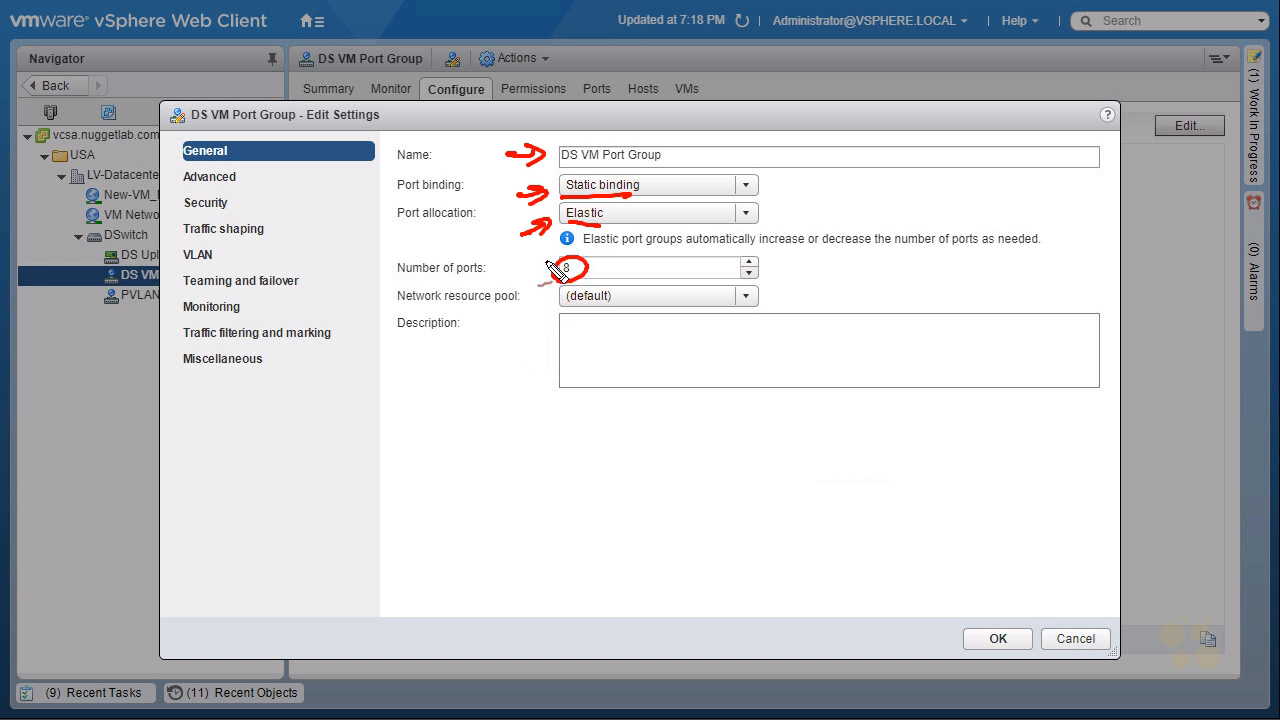
pyautogui.moveTo(526, 292); pyautogui.dragTo(556, 268)
pyautogui.press('Escape')
# - Set all override port policies of DS VM Port Group to Allowed, from traffic shaping through traffic filtering and marking
pyautogui.click(207, 180)
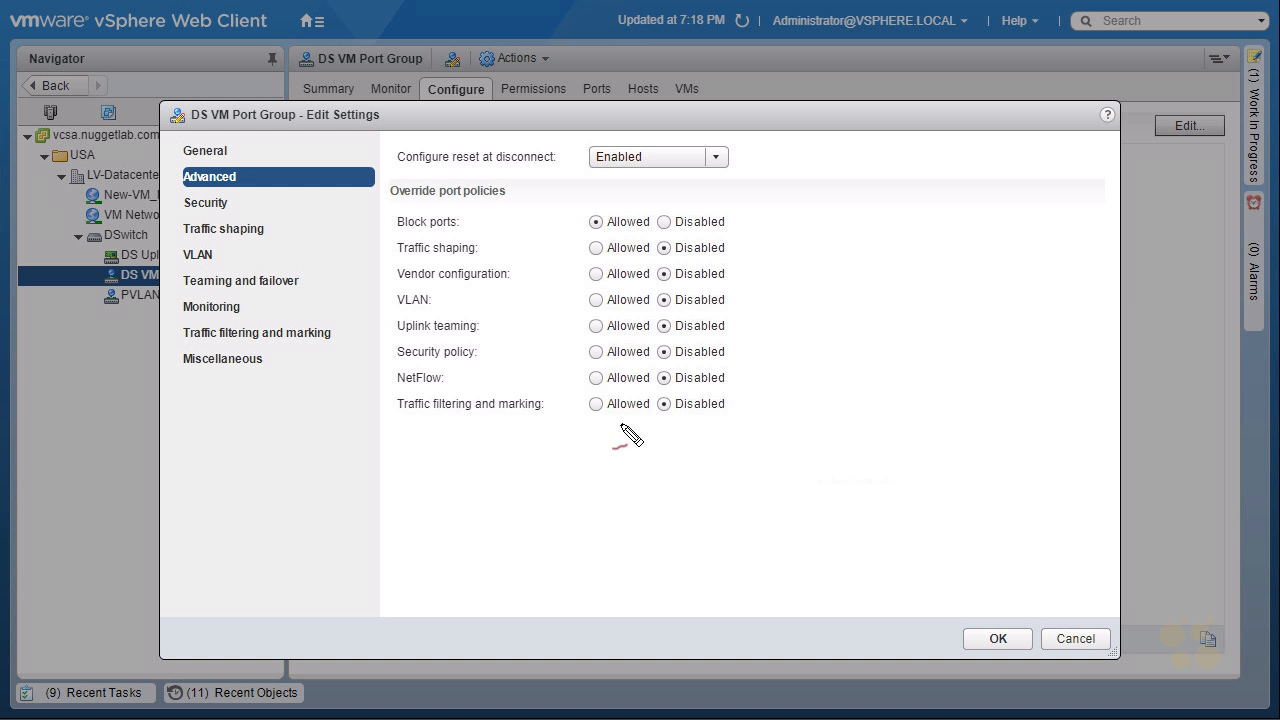
pyautogui.moveTo(240, 135)
pyautogui.mouseDown()
pyautogui.moveTo(265, 100)
pyautogui.moveTo(225, 140)
pyautogui.mouseUp()
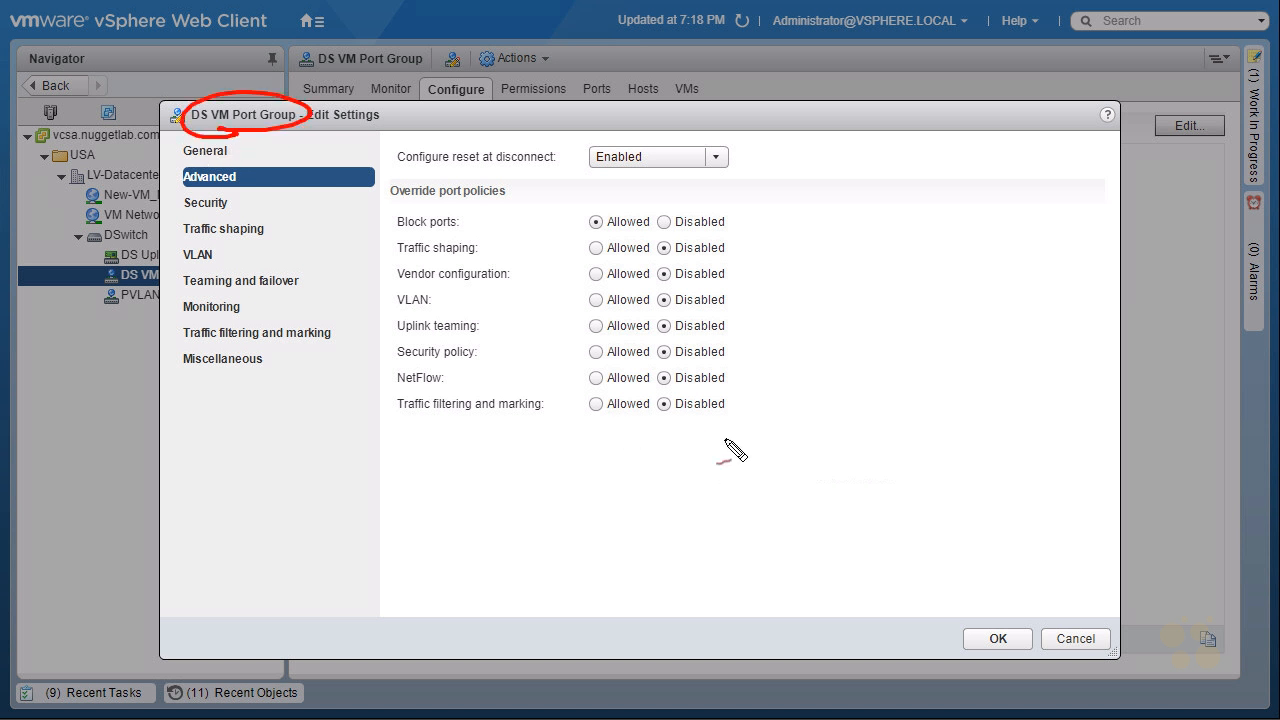
pyautogui.moveTo(760, 236); pyautogui.dragTo(367, 237)
pyautogui.moveTo(762, 238)
pyautogui.mouseDown()
pyautogui.moveTo(763, 336)
pyautogui.moveTo(776, 314)
pyautogui.mouseUp()
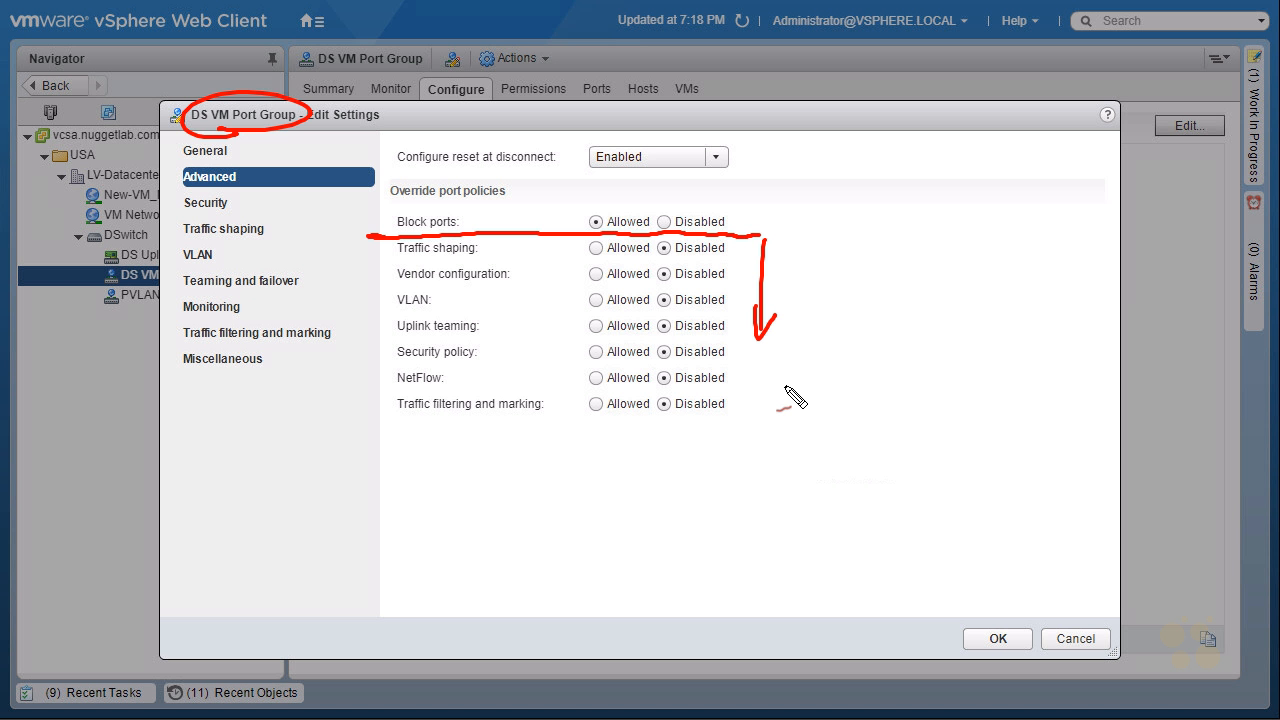
pyautogui.moveTo(651, 427)
pyautogui.mouseDown()
pyautogui.moveTo(651, 241)
pyautogui.moveTo(584, 241)
pyautogui.moveTo(610, 428)
pyautogui.moveTo(651, 394)
pyautogui.mouseUp()
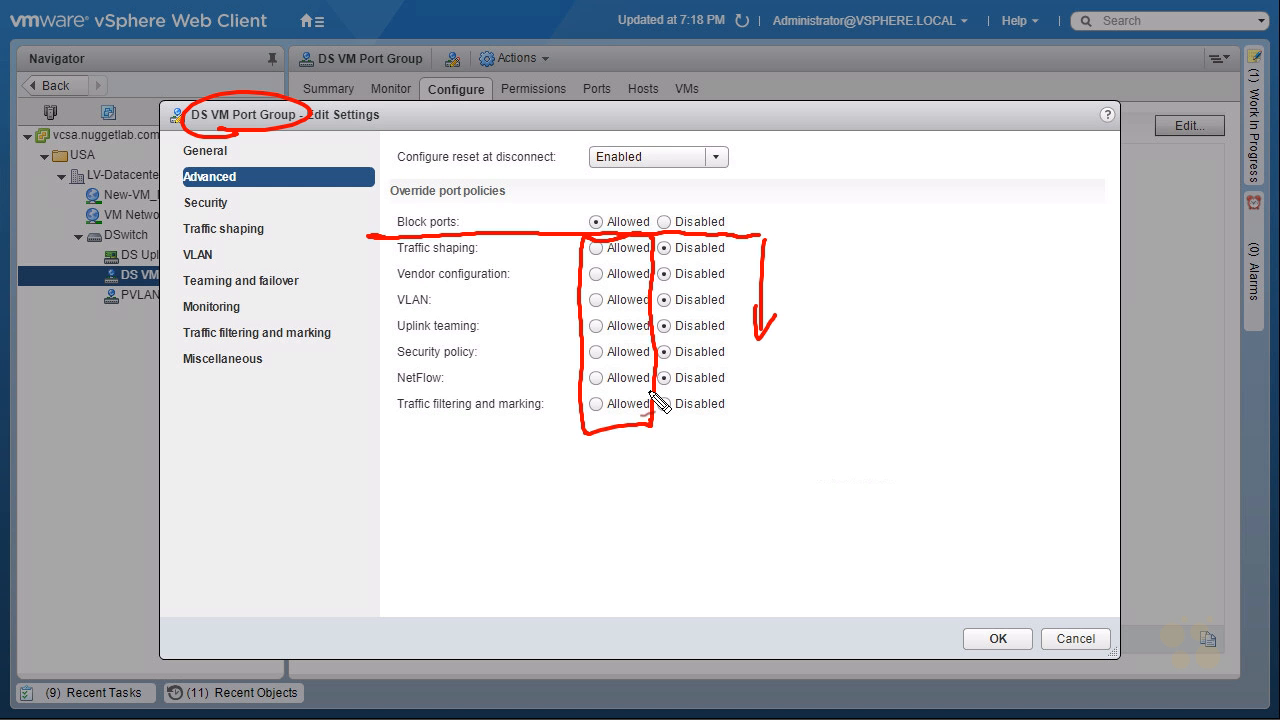
pyautogui.press('Escape')
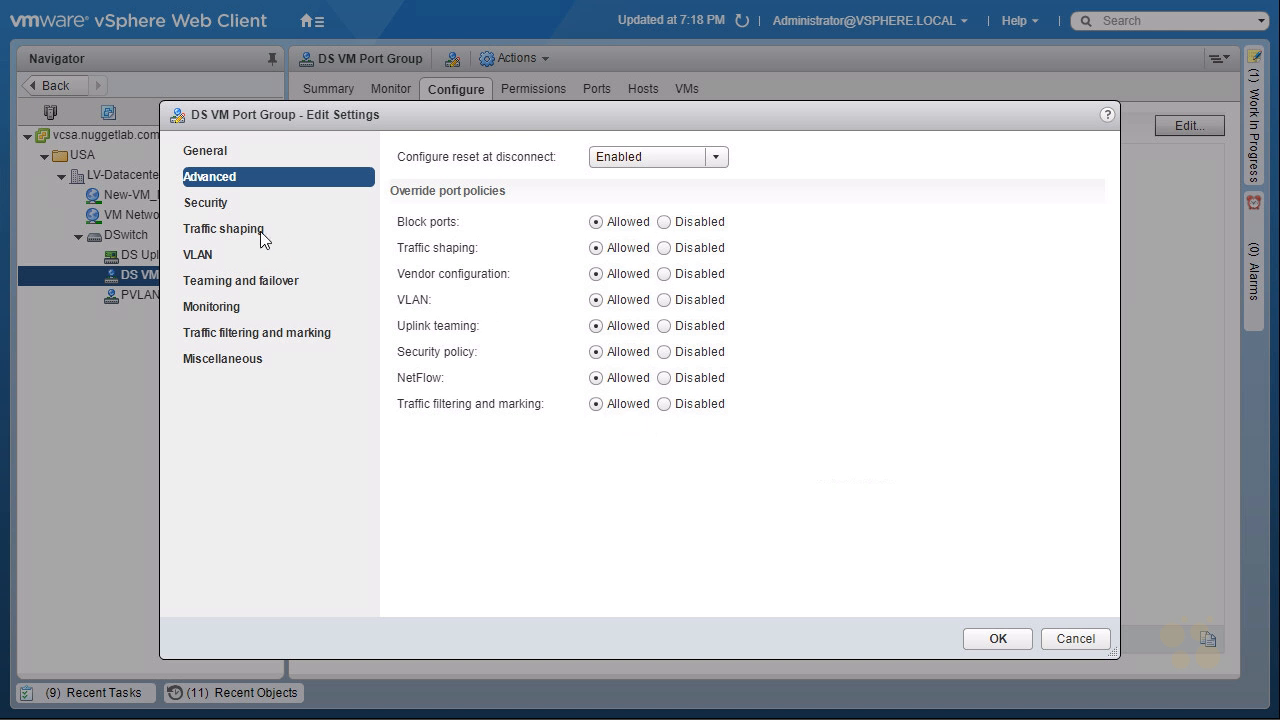
# - Examine the security policies of DS VM Port Group: promiscuous mode, MAC address changes and forged transmits
pyautogui.click(212, 202)
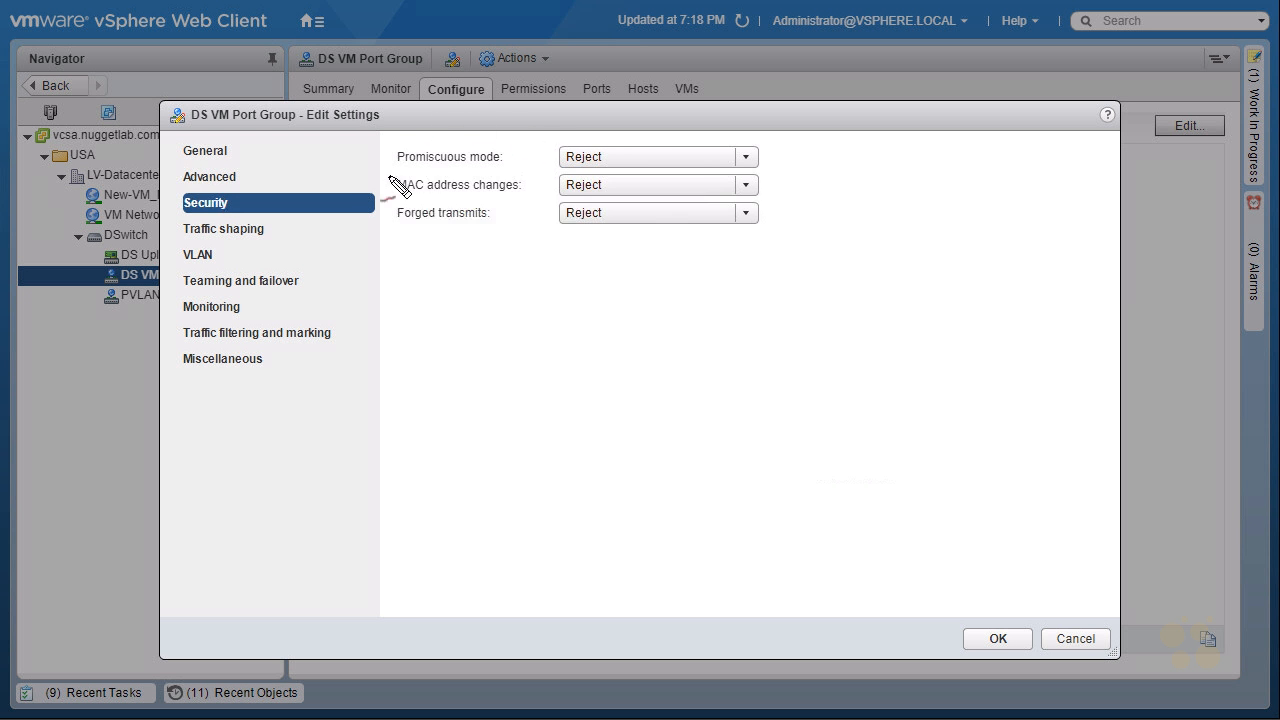
pyautogui.moveTo(401, 136); pyautogui.dragTo(403, 229)
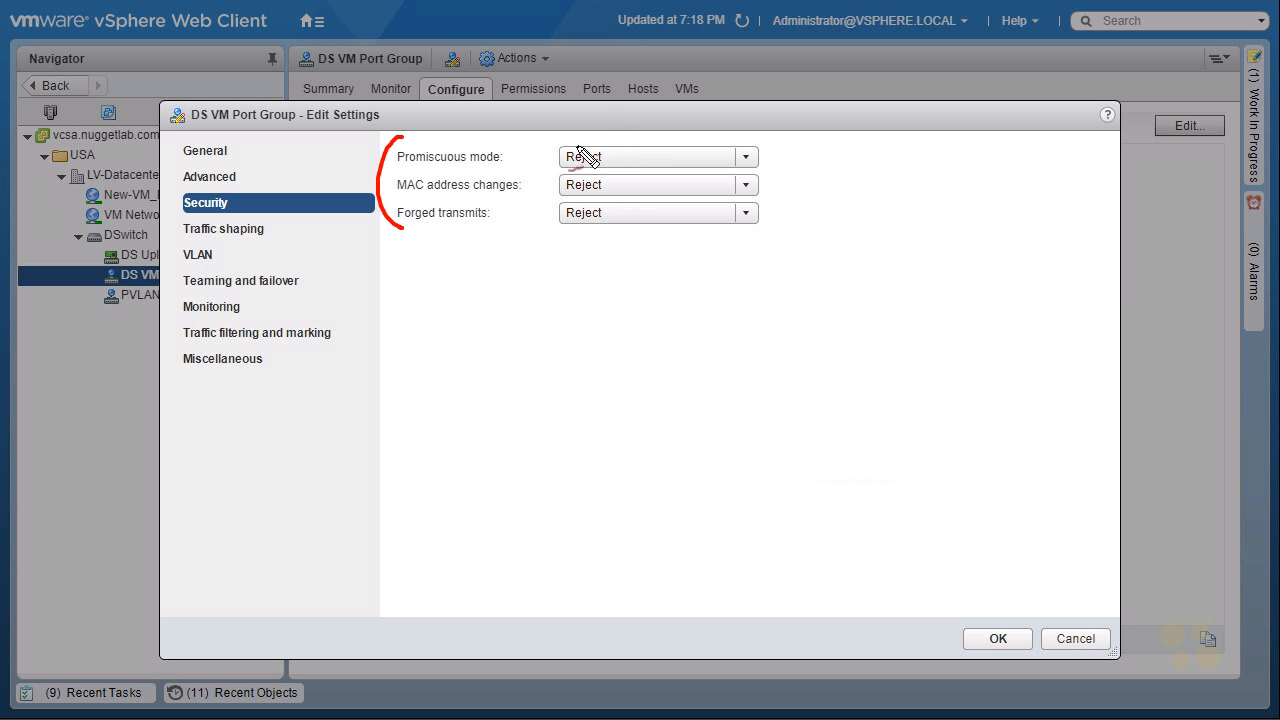
pyautogui.moveTo(537, 176); pyautogui.dragTo(538, 228)
pyautogui.moveTo(652, 283); pyautogui.dragTo(646, 455)
pyautogui.moveTo(662, 270)
pyautogui.mouseDown()
pyautogui.moveTo(772, 262)
pyautogui.moveTo(642, 465)
pyautogui.mouseUp()
pyautogui.moveTo(674, 242); pyautogui.dragTo(676, 264)
pyautogui.moveTo(714, 240); pyautogui.dragTo(696, 260)
pyautogui.moveTo(429, 366)
pyautogui.mouseDown()
pyautogui.moveTo(457, 424)
pyautogui.moveTo(492, 342)
pyautogui.mouseUp()
pyautogui.moveTo(1000, 270); pyautogui.dragTo(987, 430)
pyautogui.moveTo(950, 258); pyautogui.dragTo(1038, 245)
pyautogui.moveTo(956, 440); pyautogui.dragTo(1022, 407)
pyautogui.moveTo(780, 356); pyautogui.dragTo(985, 327)
pyautogui.moveTo(832, 312)
pyautogui.mouseDown()
pyautogui.moveTo(845, 334)
pyautogui.moveTo(891, 309)
pyautogui.moveTo(966, 300)
pyautogui.mouseUp()
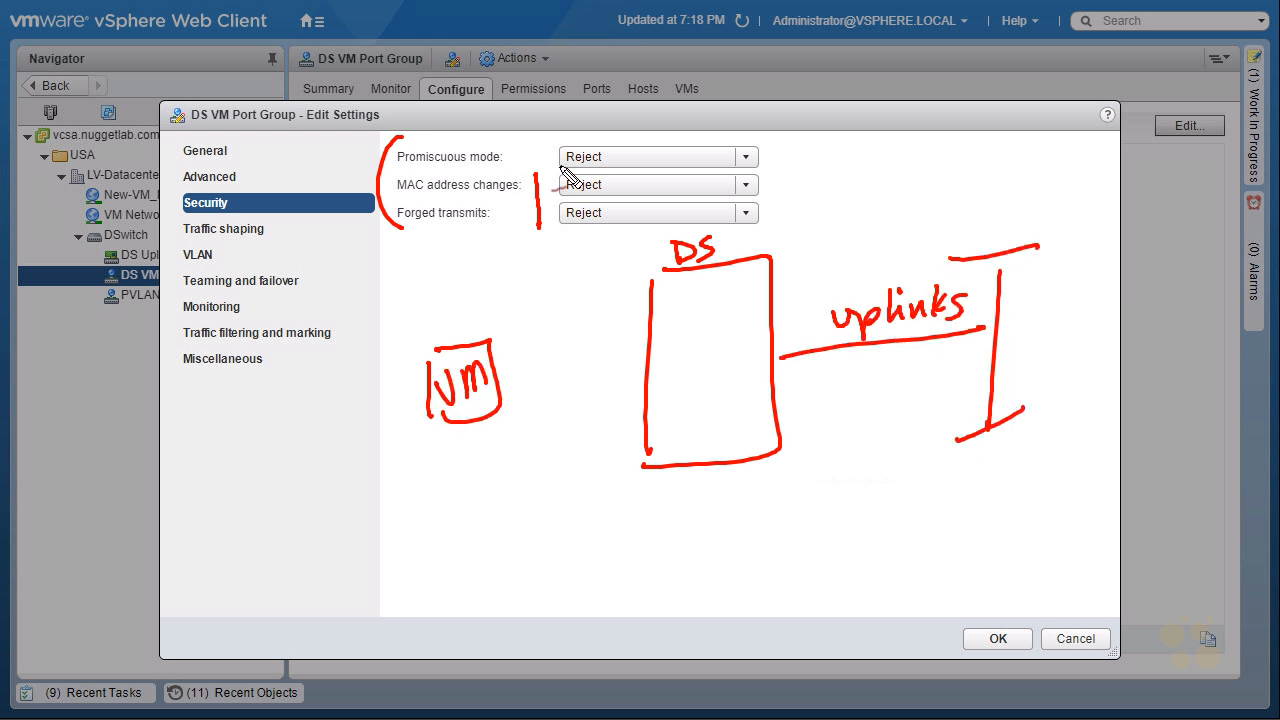
pyautogui.moveTo(722, 182); pyautogui.dragTo(632, 184)
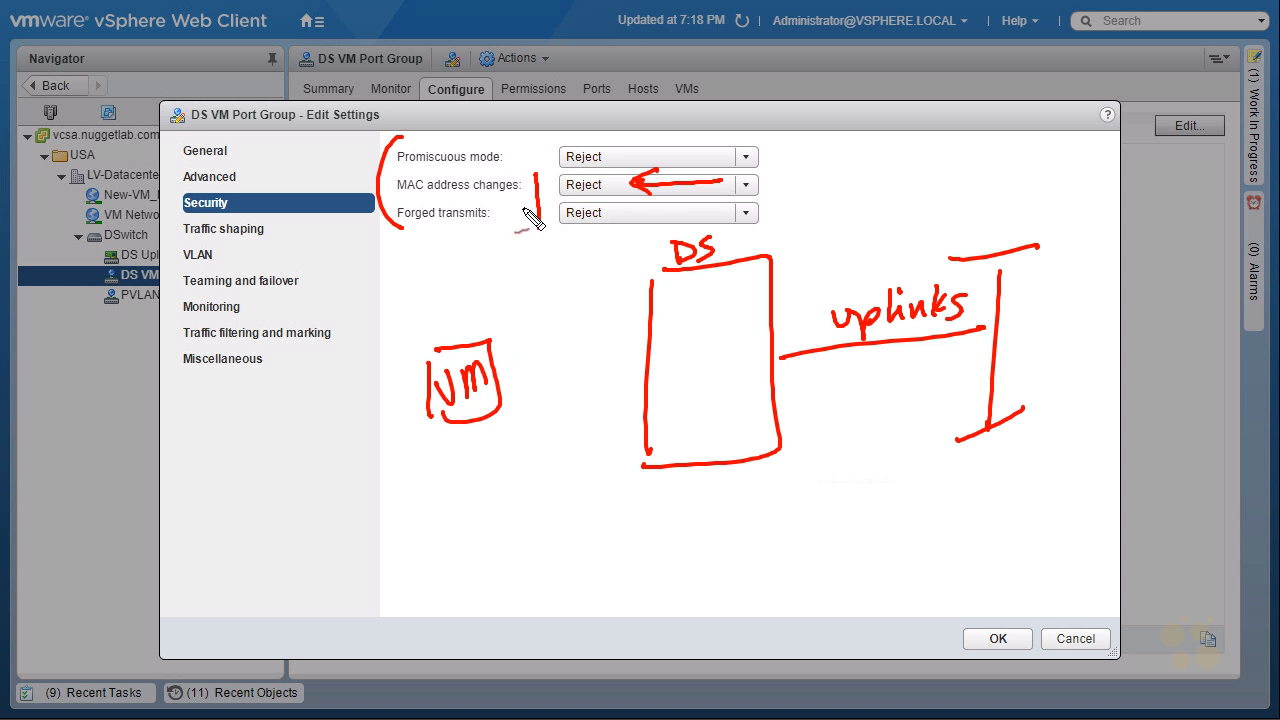
pyautogui.moveTo(684, 351); pyautogui.dragTo(545, 355)
pyautogui.moveTo(577, 343)
pyautogui.mouseDown()
pyautogui.moveTo(542, 355)
pyautogui.moveTo(573, 368)
pyautogui.mouseUp()
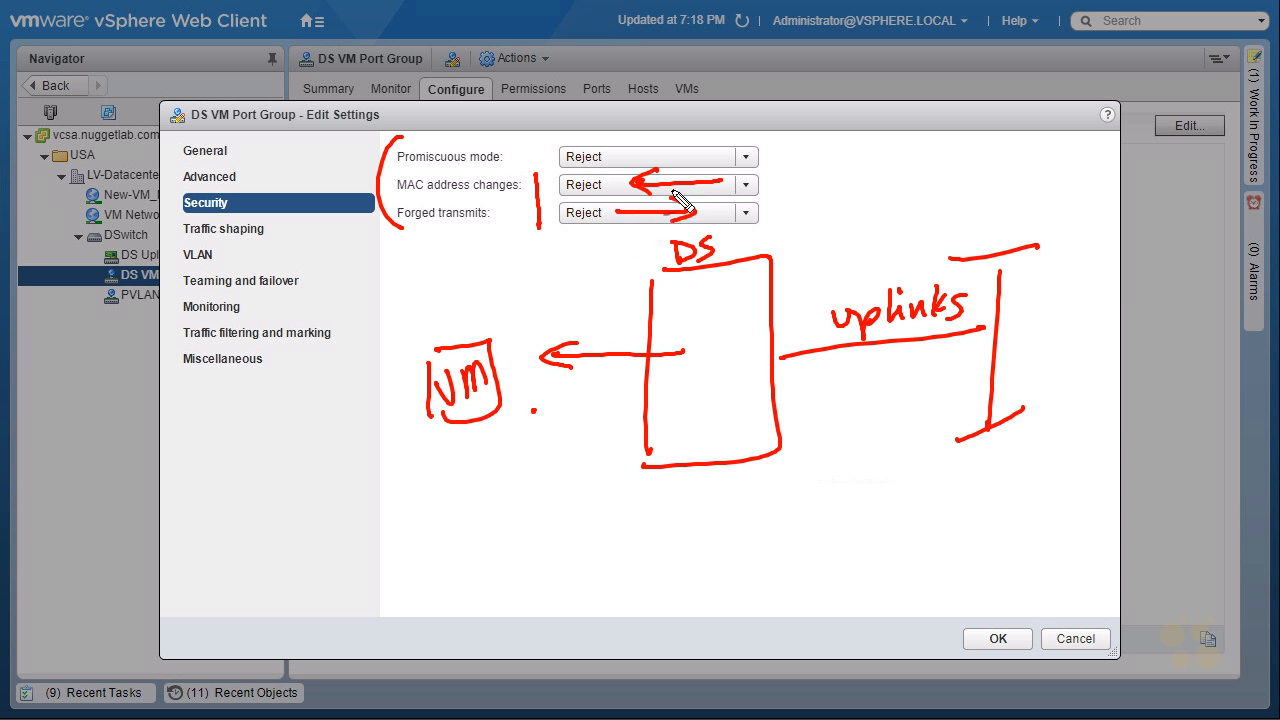
pyautogui.moveTo(528, 413)
pyautogui.mouseDown()
pyautogui.moveTo(680, 408)
pyautogui.moveTo(648, 430)
pyautogui.mouseUp()
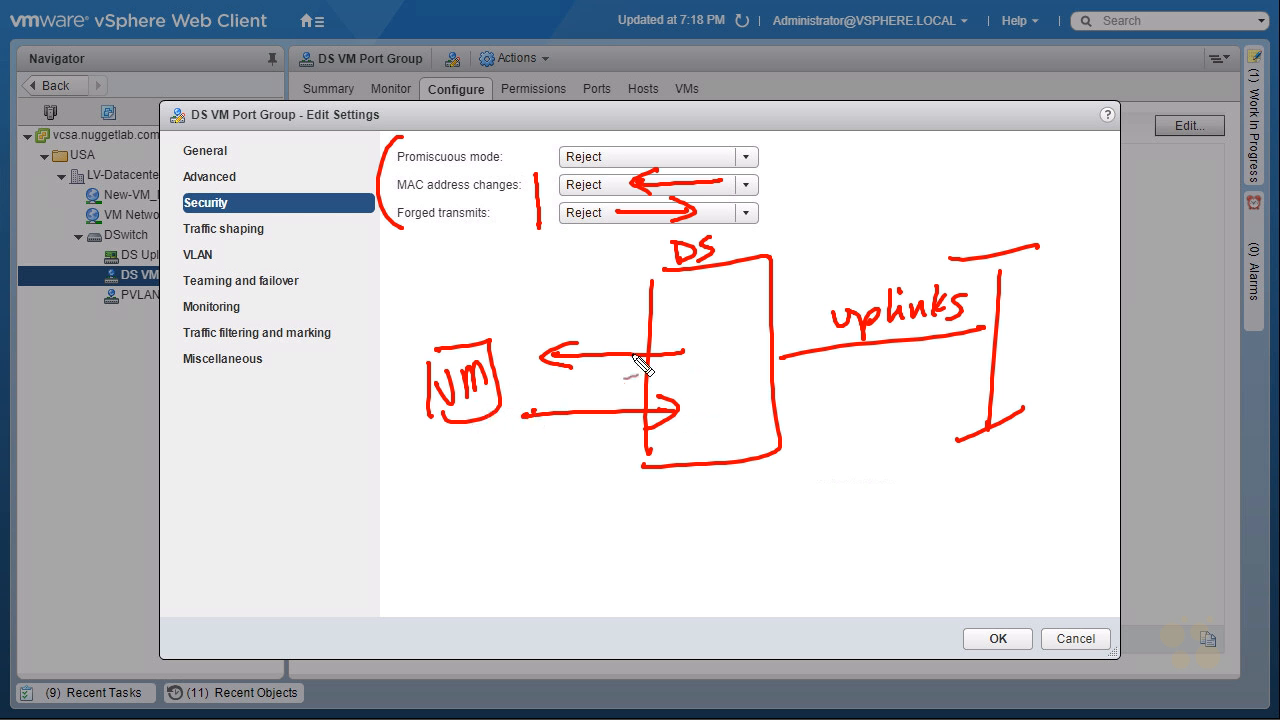
pyautogui.moveTo(470, 310); pyautogui.dragTo(563, 268)
pyautogui.moveTo(448, 474); pyautogui.dragTo(585, 450)
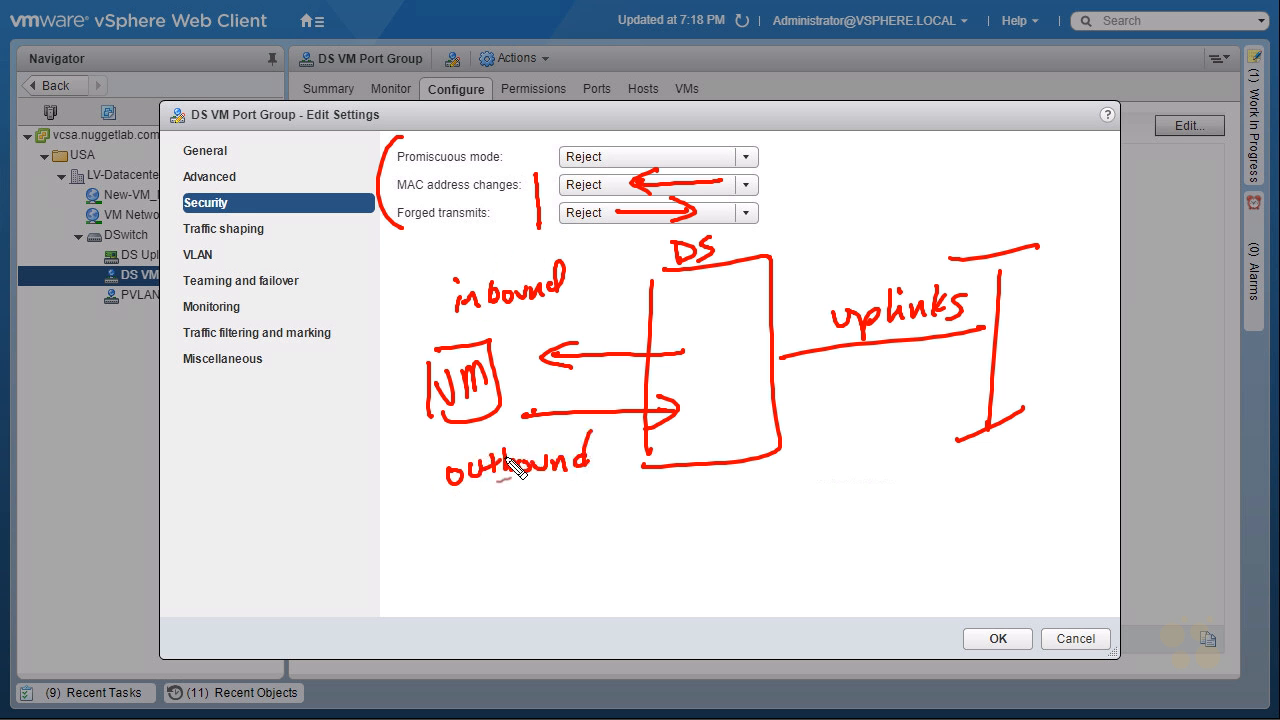
pyautogui.moveTo(709, 566)
pyautogui.mouseDown()
pyautogui.moveTo(716, 482)
pyautogui.moveTo(728, 505)
pyautogui.mouseUp()
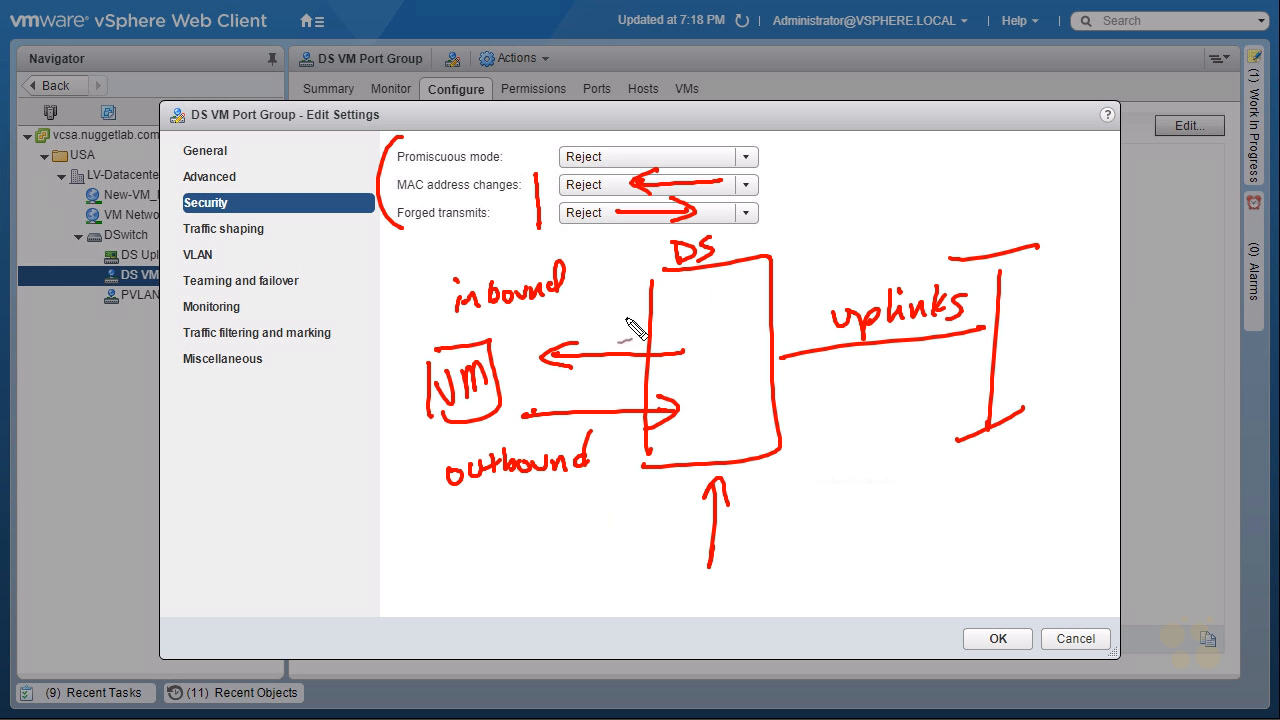
pyautogui.moveTo(678, 317)
pyautogui.mouseDown()
pyautogui.moveTo(679, 334)
pyautogui.moveTo(754, 318)
pyautogui.mouseUp()
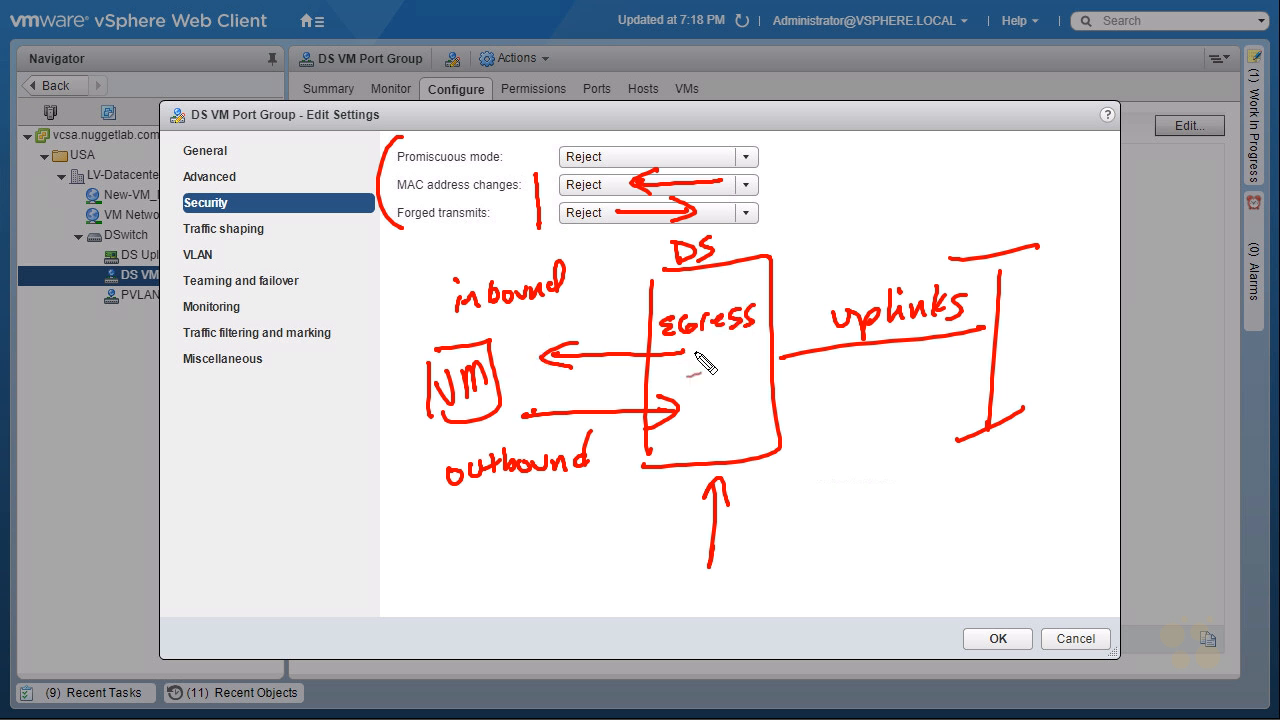
pyautogui.moveTo(662, 428); pyautogui.dragTo(700, 443)
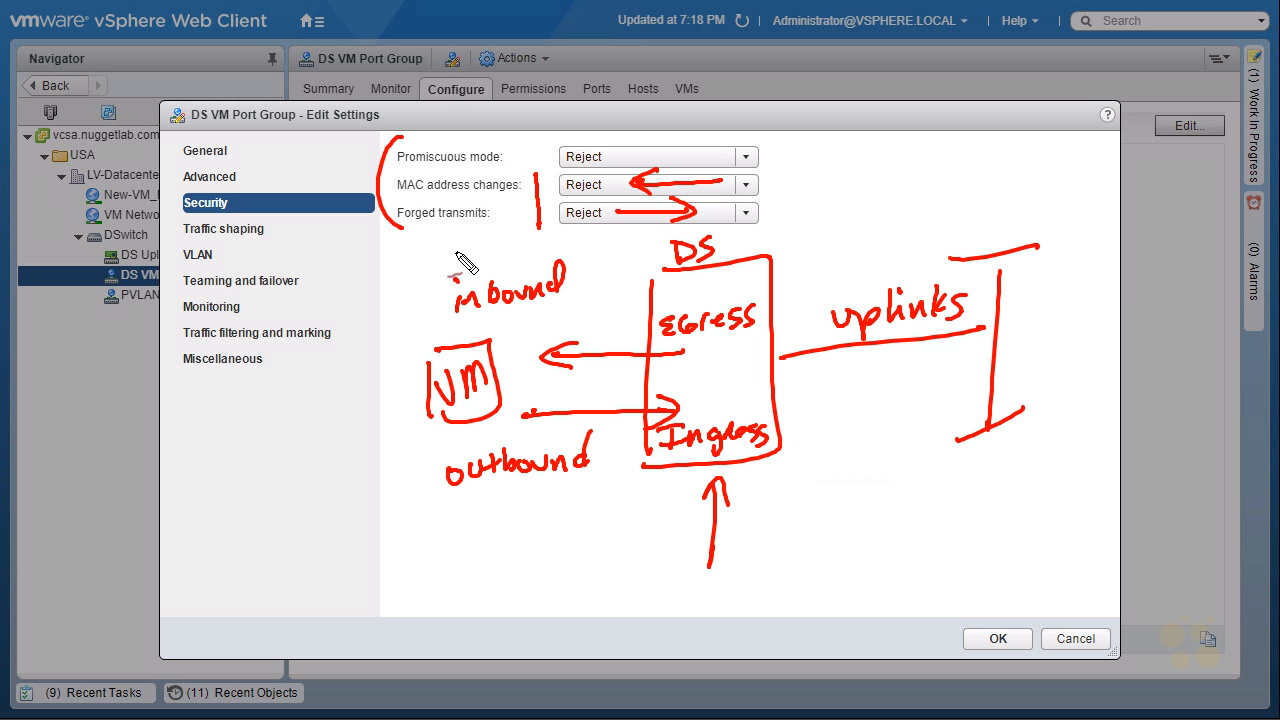
pyautogui.moveTo(436, 245)
pyautogui.mouseDown()
pyautogui.moveTo(466, 258)
pyautogui.moveTo(520, 250)
pyautogui.mouseUp()
pyautogui.moveTo(449, 508); pyautogui.dragTo(533, 515)
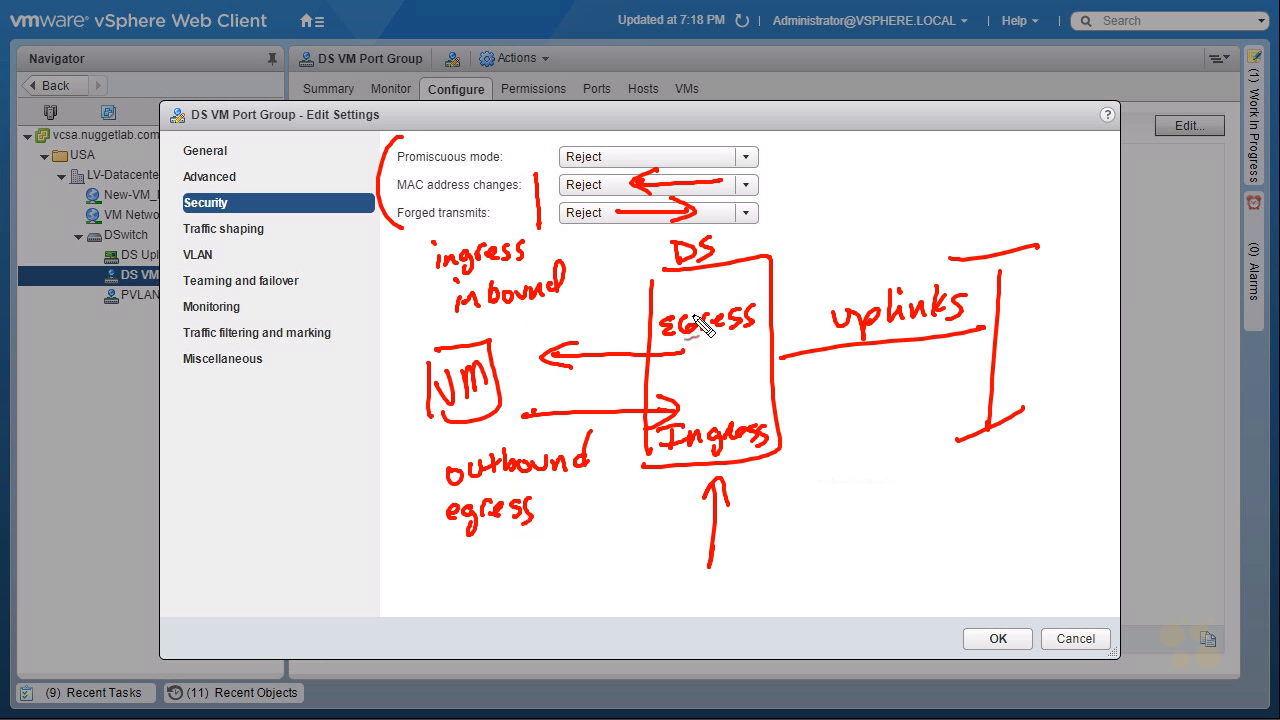
pyautogui.click(428, 352)
pyautogui.moveTo(758, 163); pyautogui.dragTo(762, 237)
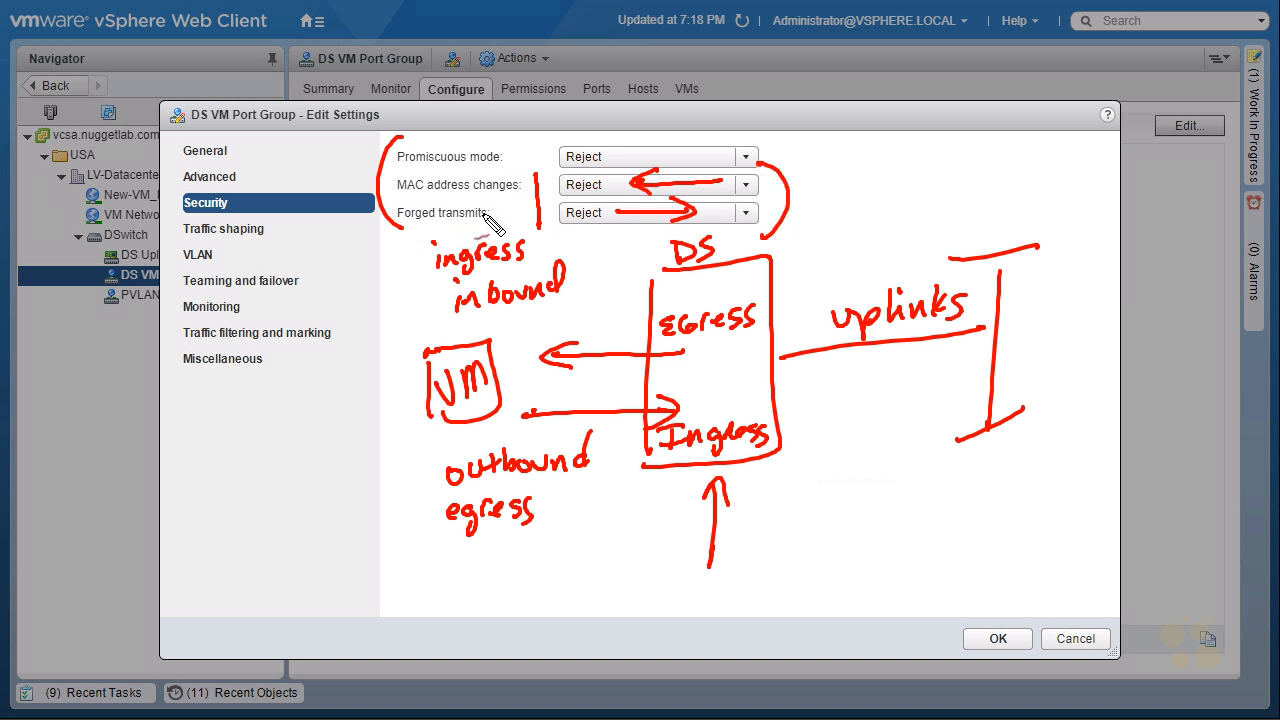
pyautogui.moveTo(801, 182)
pyautogui.mouseDown()
pyautogui.moveTo(806, 210)
pyautogui.moveTo(846, 200)
pyautogui.moveTo(863, 178)
pyautogui.moveTo(1072, 176)
pyautogui.mouseUp()
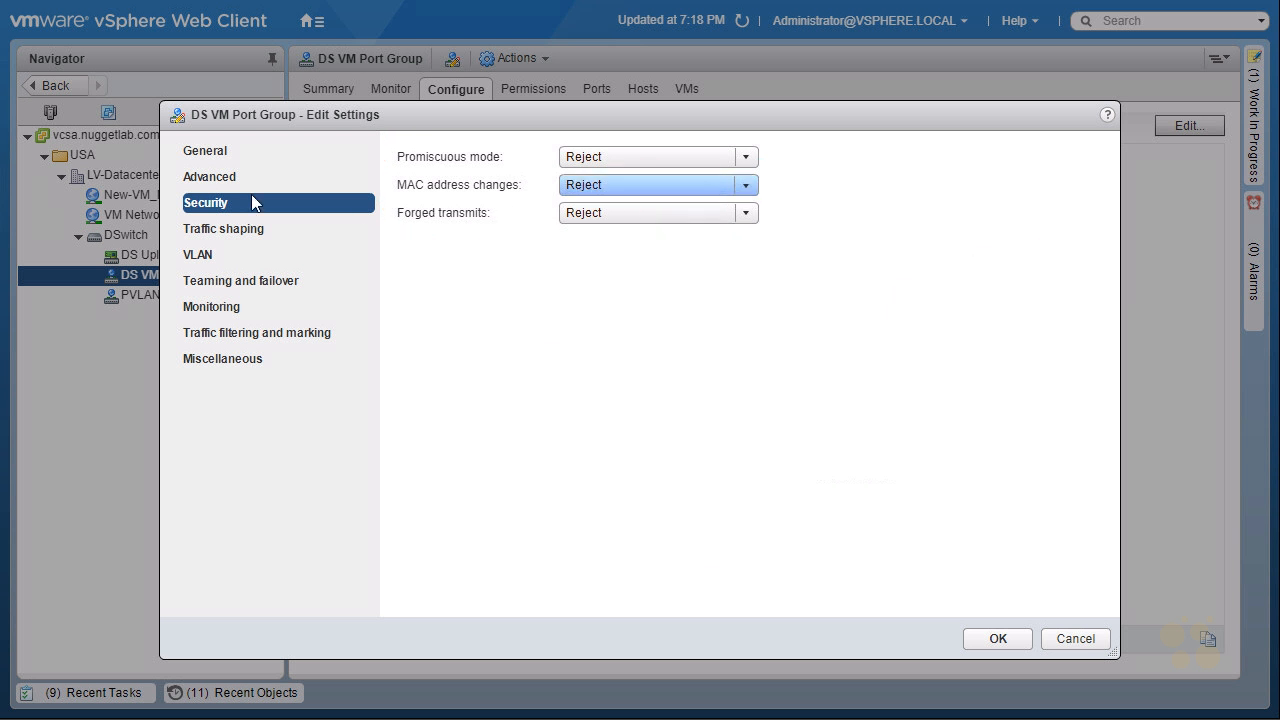
# - Examine the port group's ingress and egress traffic shaping settings, including status, average bandwidth, peak bandwidth and burst size
pyautogui.click(224, 232)
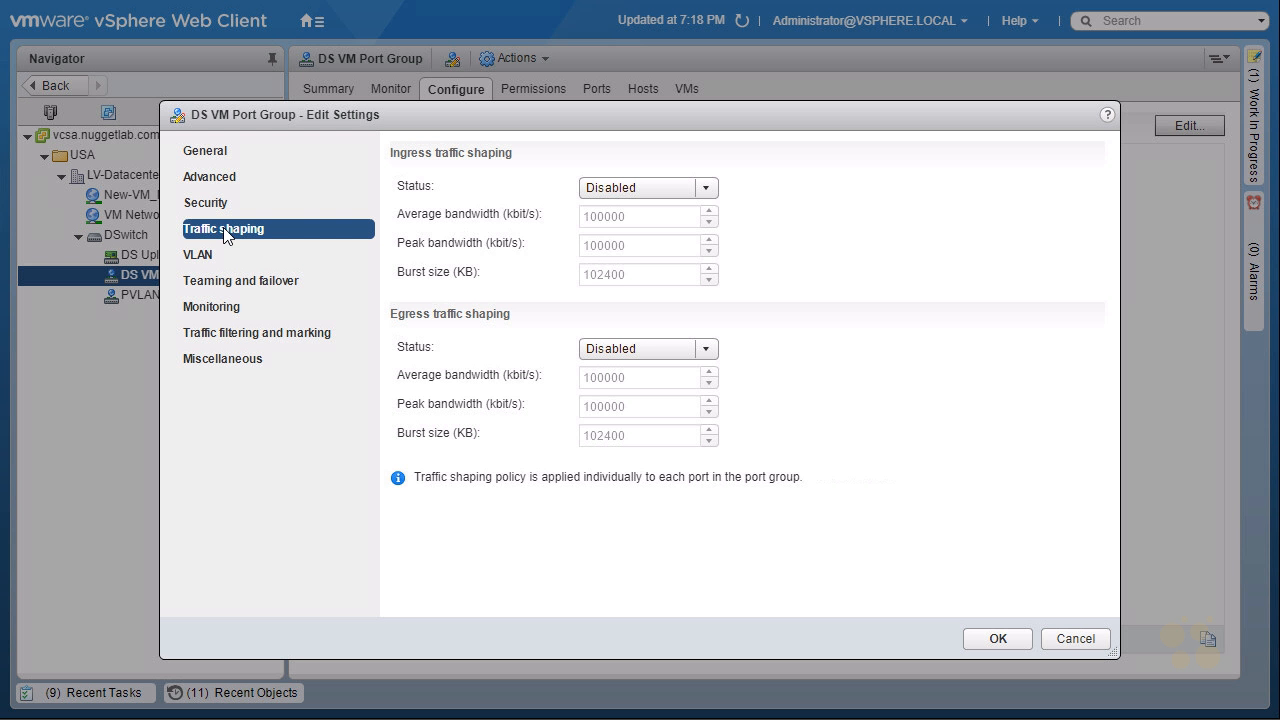
pyautogui.moveTo(197, 242); pyautogui.dragTo(218, 242)
pyautogui.moveTo(405, 165)
pyautogui.mouseDown()
pyautogui.moveTo(429, 130)
pyautogui.moveTo(436, 171)
pyautogui.mouseUp()
pyautogui.moveTo(405, 326)
pyautogui.mouseDown()
pyautogui.moveTo(473, 331)
pyautogui.moveTo(431, 333)
pyautogui.mouseUp()
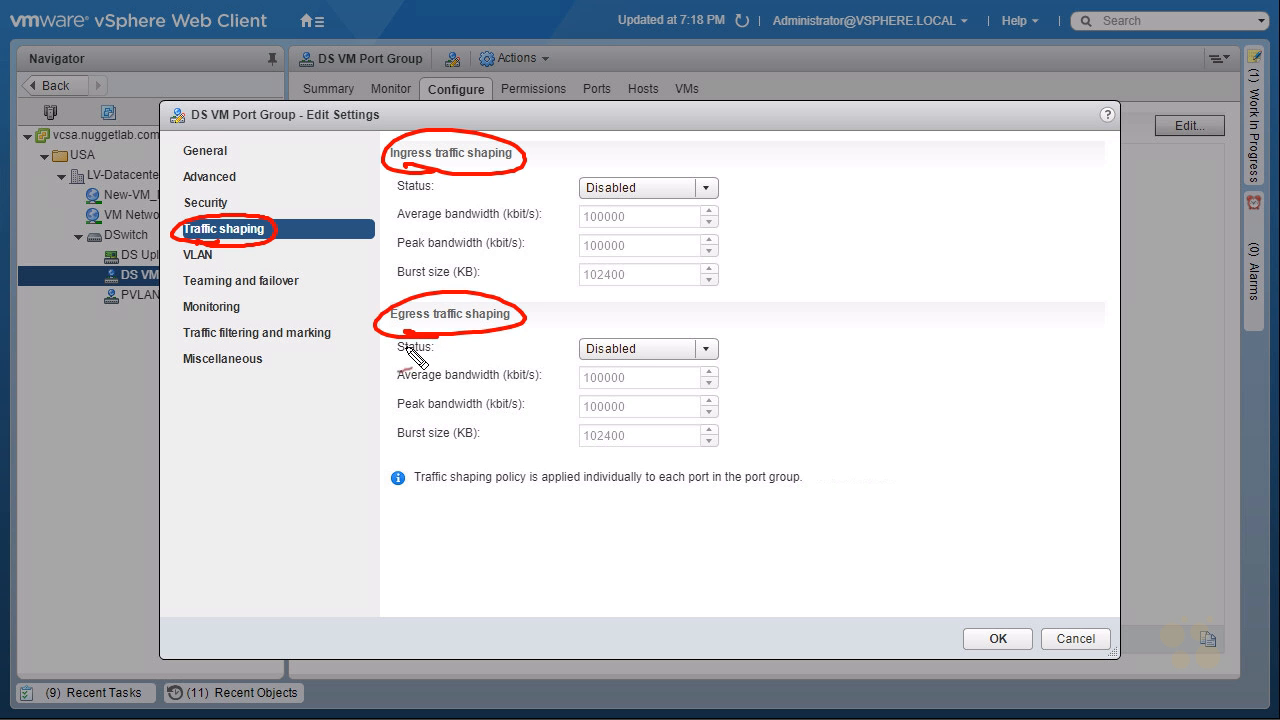
pyautogui.moveTo(901, 280)
pyautogui.mouseDown()
pyautogui.moveTo(902, 424)
pyautogui.moveTo(1030, 305)
pyautogui.moveTo(897, 424)
pyautogui.mouseUp()
pyautogui.moveTo(930, 228); pyautogui.dragTo(966, 245)
pyautogui.moveTo(1022, 205); pyautogui.dragTo(992, 242)
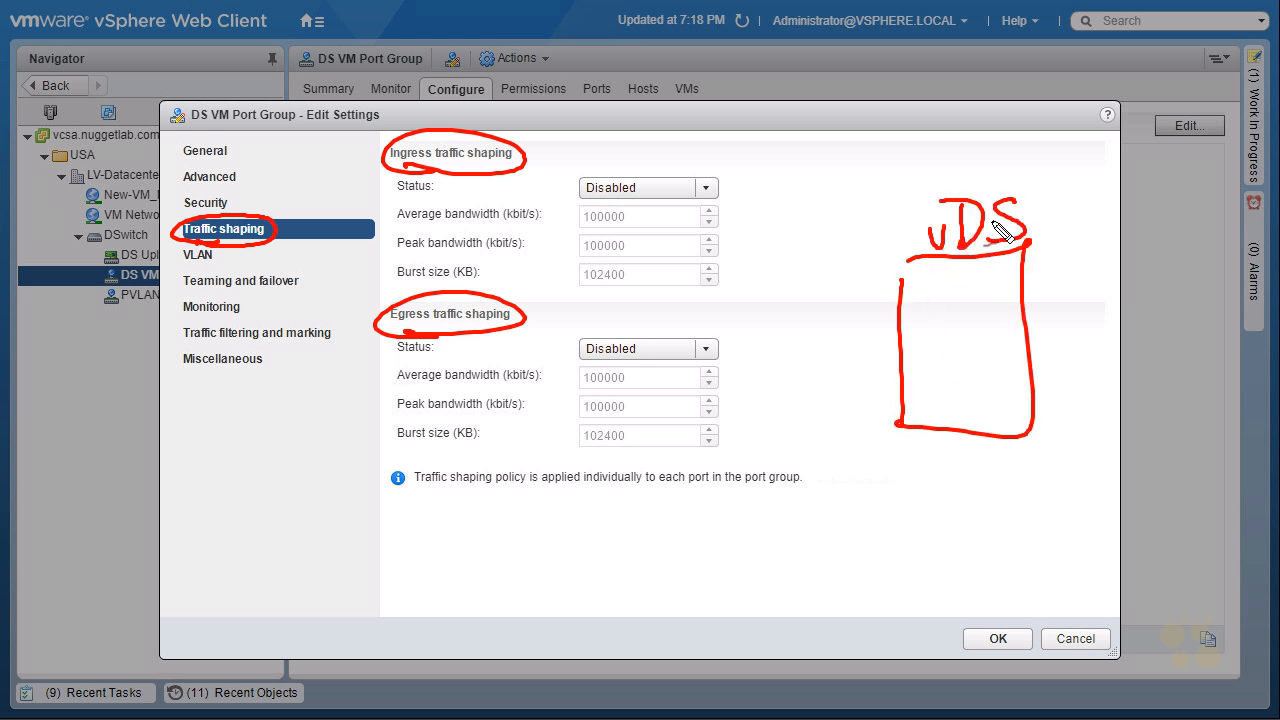
pyautogui.moveTo(757, 318)
pyautogui.mouseDown()
pyautogui.moveTo(760, 365)
pyautogui.moveTo(775, 328)
pyautogui.mouseUp()
pyautogui.moveTo(778, 349)
pyautogui.mouseDown()
pyautogui.moveTo(785, 335)
pyautogui.moveTo(799, 345)
pyautogui.moveTo(812, 331)
pyautogui.moveTo(929, 323)
pyautogui.moveTo(943, 360)
pyautogui.mouseUp()
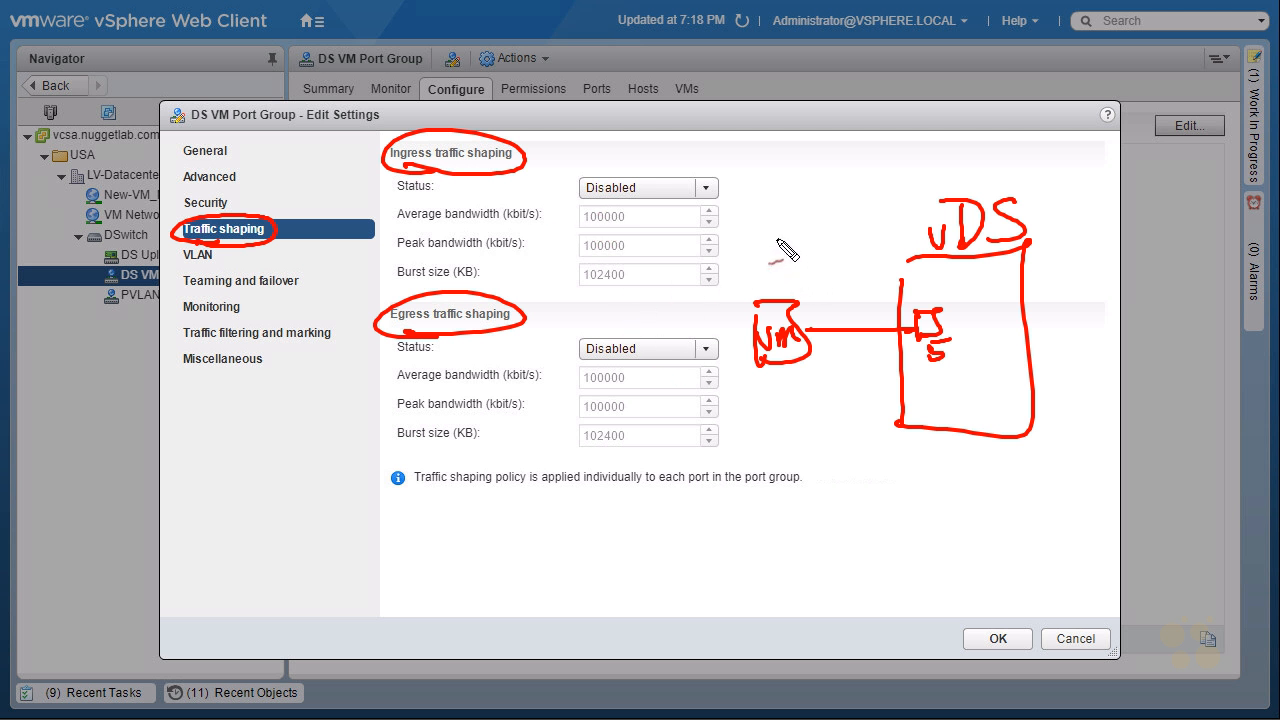
pyautogui.moveTo(609, 153)
pyautogui.mouseDown()
pyautogui.moveTo(788, 152)
pyautogui.moveTo(760, 168)
pyautogui.mouseUp()
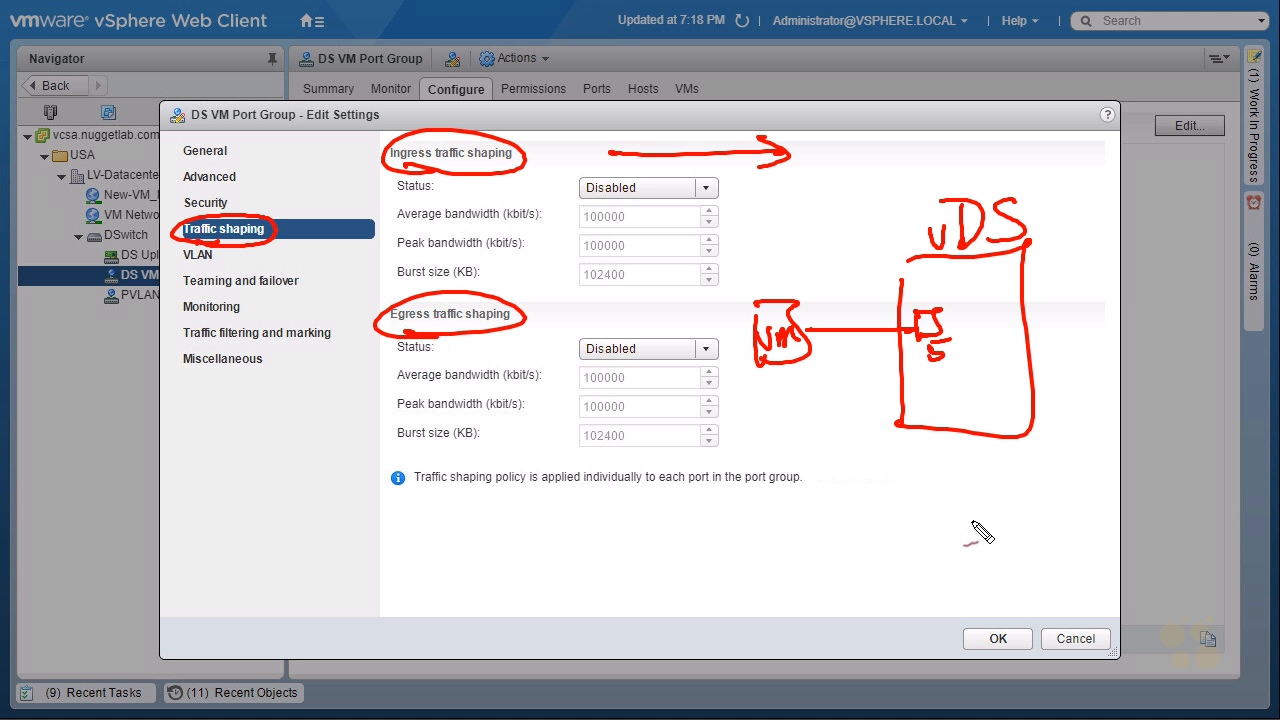
pyautogui.moveTo(975, 521)
pyautogui.mouseDown()
pyautogui.moveTo(818, 534)
pyautogui.moveTo(722, 521)
pyautogui.moveTo(722, 557)
pyautogui.mouseUp()
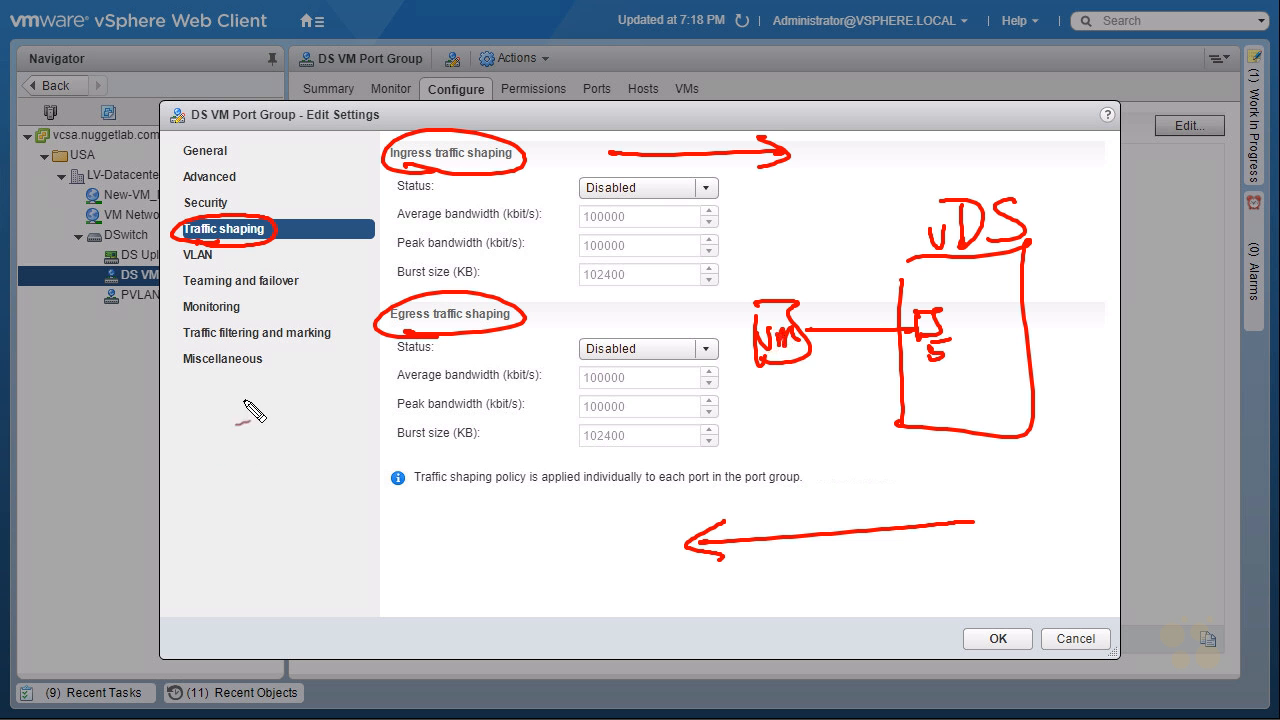
pyautogui.moveTo(190, 472); pyautogui.dragTo(191, 507)
pyautogui.moveTo(189, 463)
pyautogui.mouseDown()
pyautogui.moveTo(226, 461)
pyautogui.moveTo(235, 502)
pyautogui.mouseUp()
pyautogui.moveTo(195, 512)
pyautogui.mouseDown()
pyautogui.moveTo(300, 488)
pyautogui.moveTo(283, 500)
pyautogui.mouseUp()
pyautogui.moveTo(309, 455)
pyautogui.mouseDown()
pyautogui.moveTo(311, 515)
pyautogui.moveTo(368, 520)
pyautogui.mouseUp()
pyautogui.moveTo(350, 542); pyautogui.dragTo(368, 515)
pyautogui.moveTo(305, 412); pyautogui.dragTo(310, 432)
pyautogui.moveTo(318, 400); pyautogui.dragTo(412, 408)
pyautogui.moveTo(186, 438); pyautogui.dragTo(300, 410)
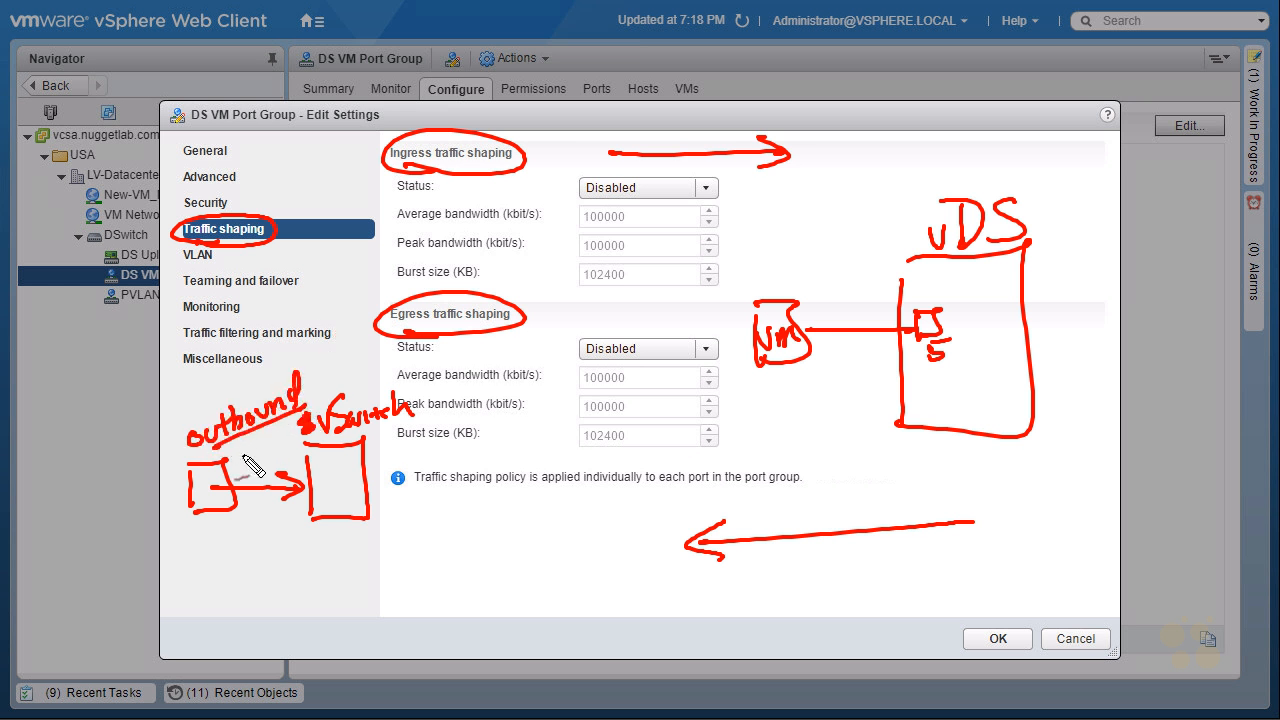
pyautogui.moveTo(207, 560)
pyautogui.mouseDown()
pyautogui.moveTo(215, 502)
pyautogui.moveTo(238, 520)
pyautogui.mouseUp()
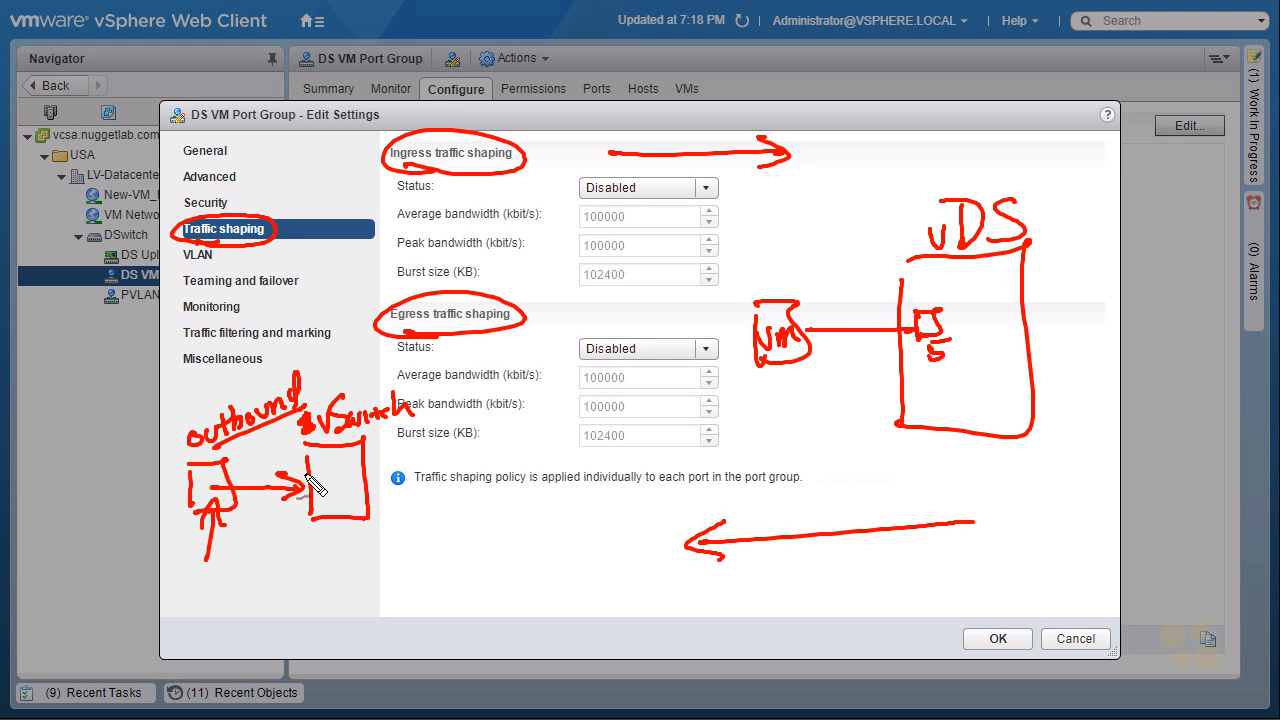
pyautogui.moveTo(345, 497); pyautogui.dragTo(358, 490)
pyautogui.moveTo(985, 157); pyautogui.dragTo(960, 158)
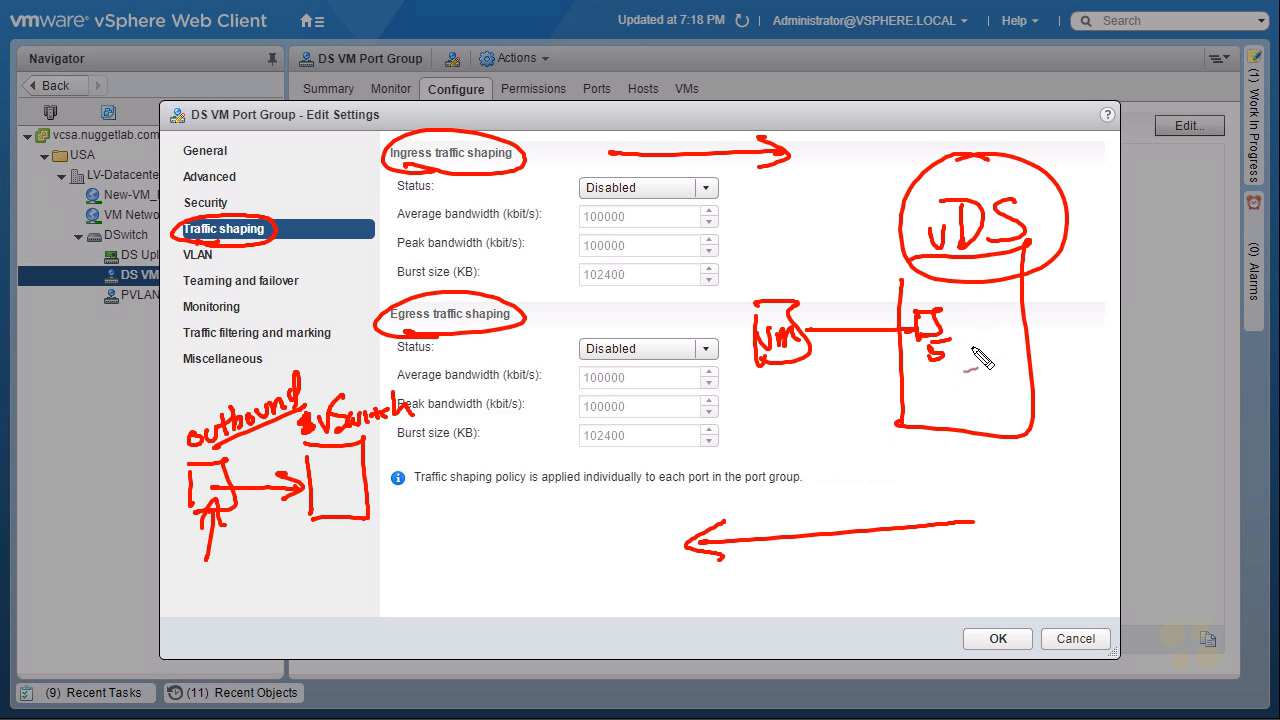
# - Try the VLAN trunking type on the port group, inspect its trunk range, and reset the VLAN type to None
pyautogui.click(210, 258)
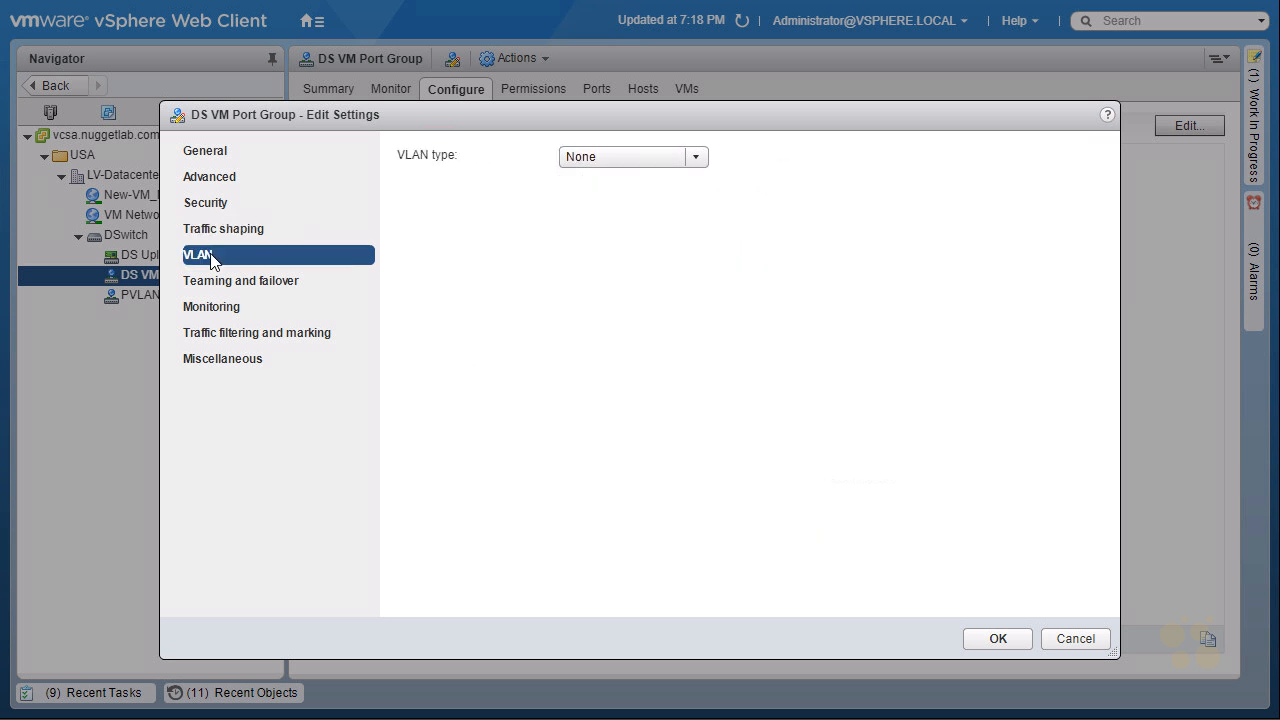
pyautogui.click(698, 159)
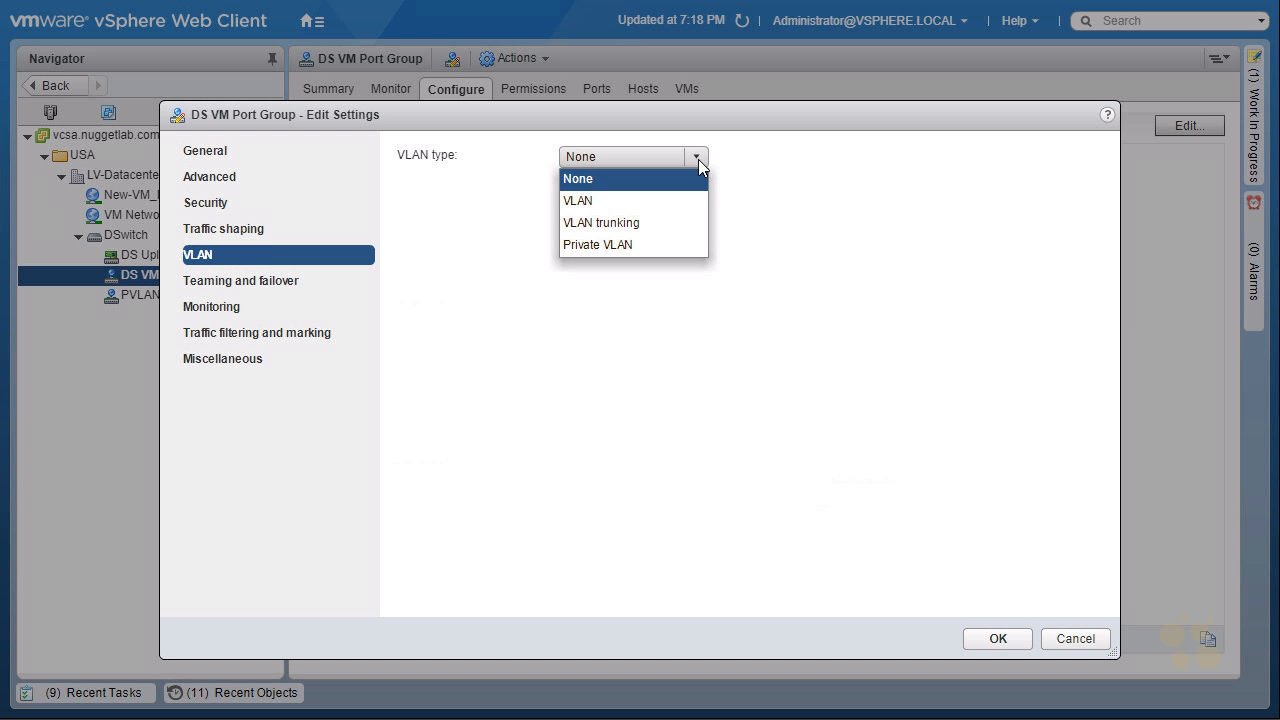
pyautogui.click(650, 182)
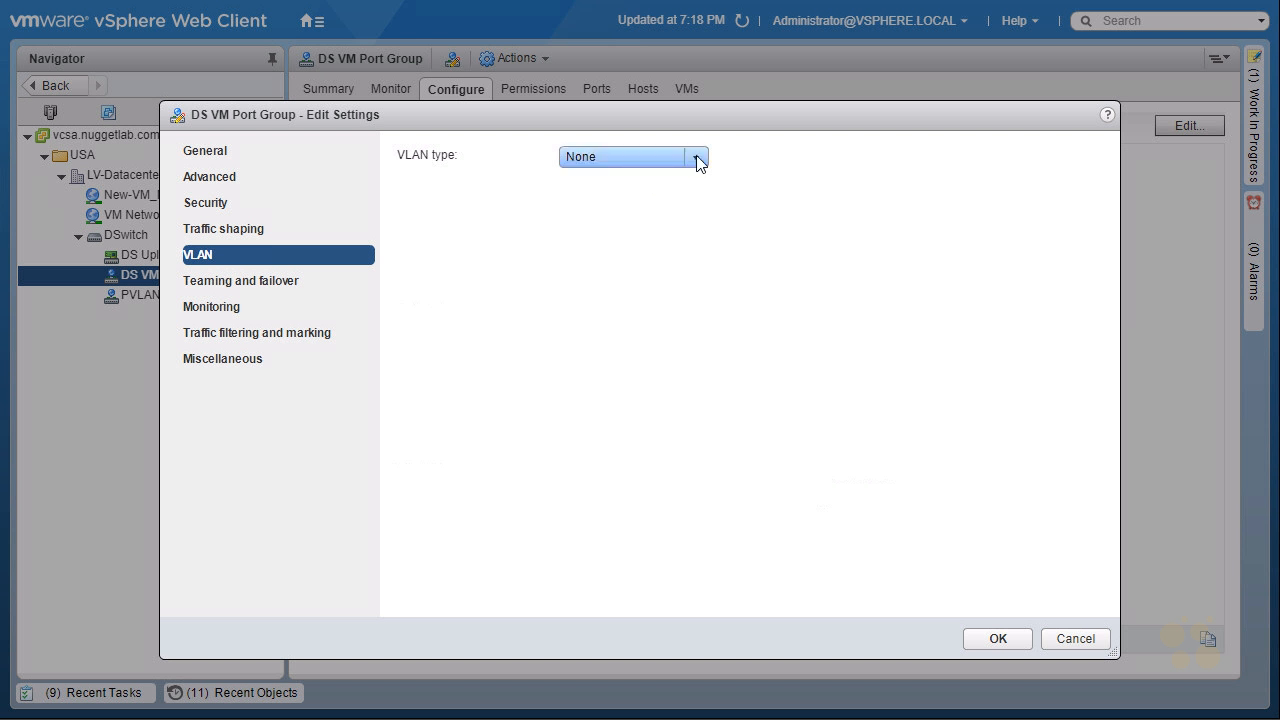
pyautogui.click(697, 160)
pyautogui.click(655, 226)
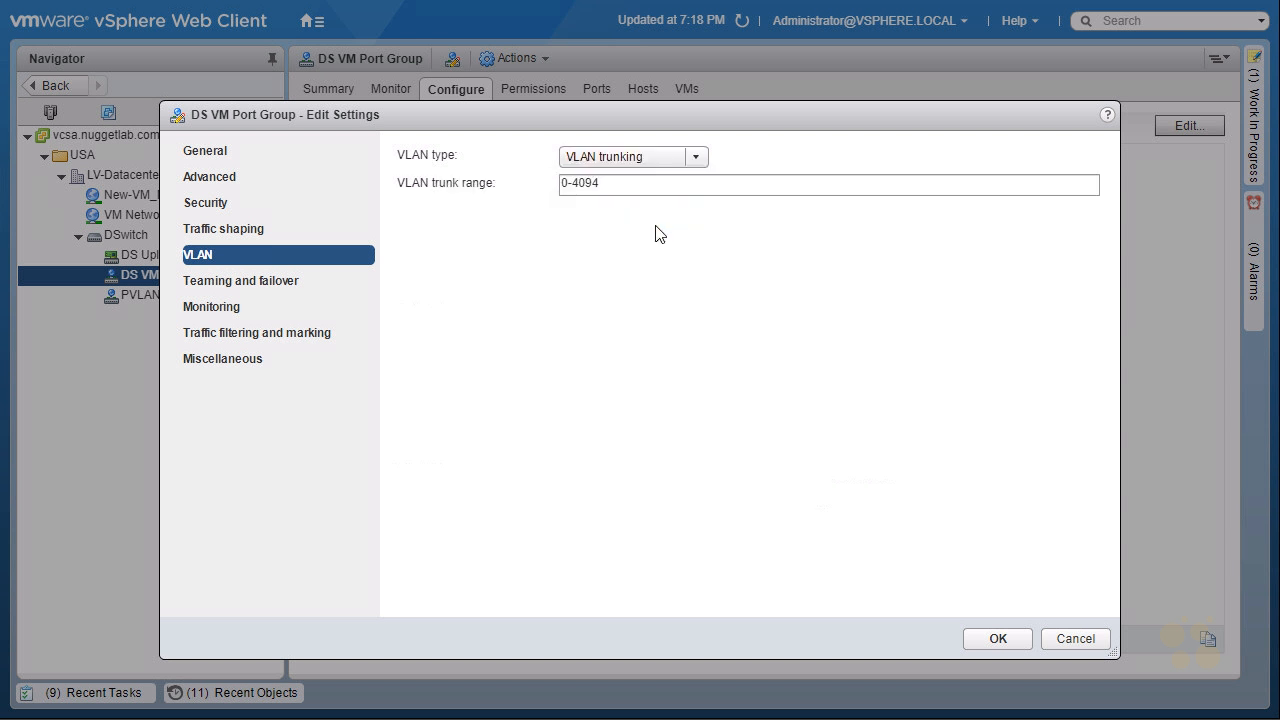
pyautogui.moveTo(621, 184); pyautogui.dragTo(556, 188)
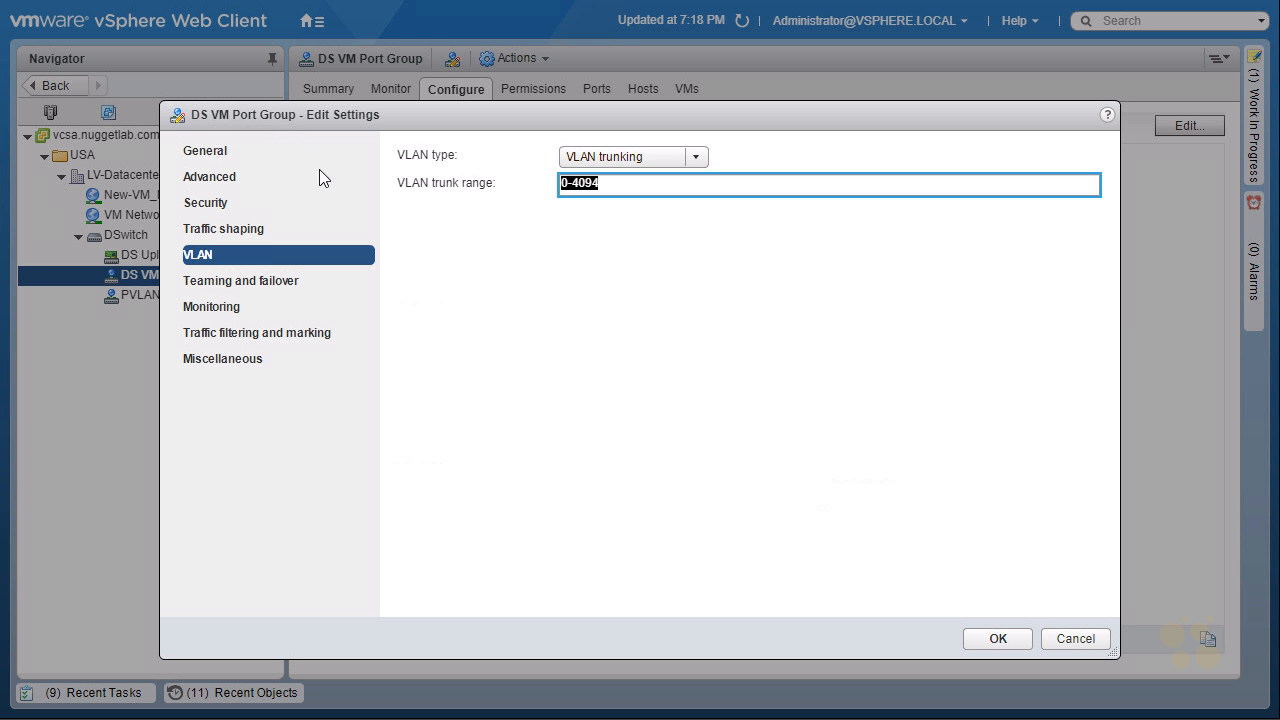
pyautogui.click(698, 157)
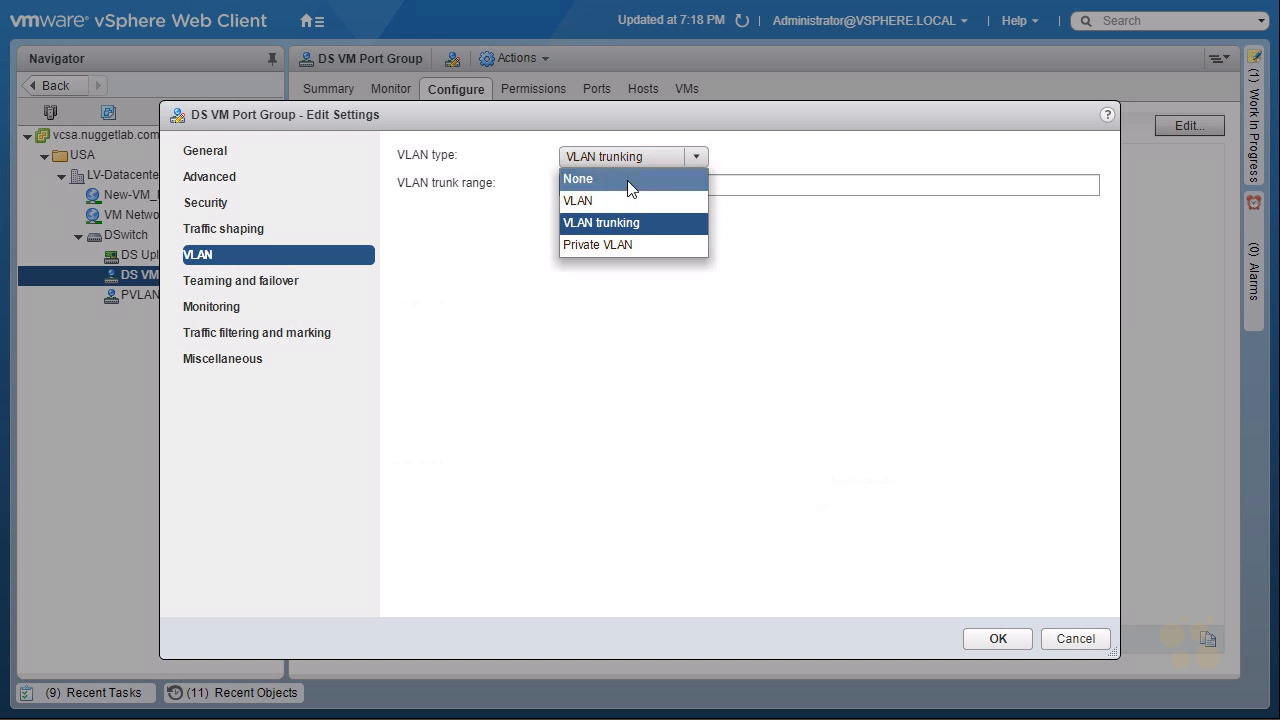
pyautogui.click(626, 183)
# - Try the VLAN and Private VLAN types, inspect their ID options, and return the VLAN type to None
pyautogui.click(699, 164)
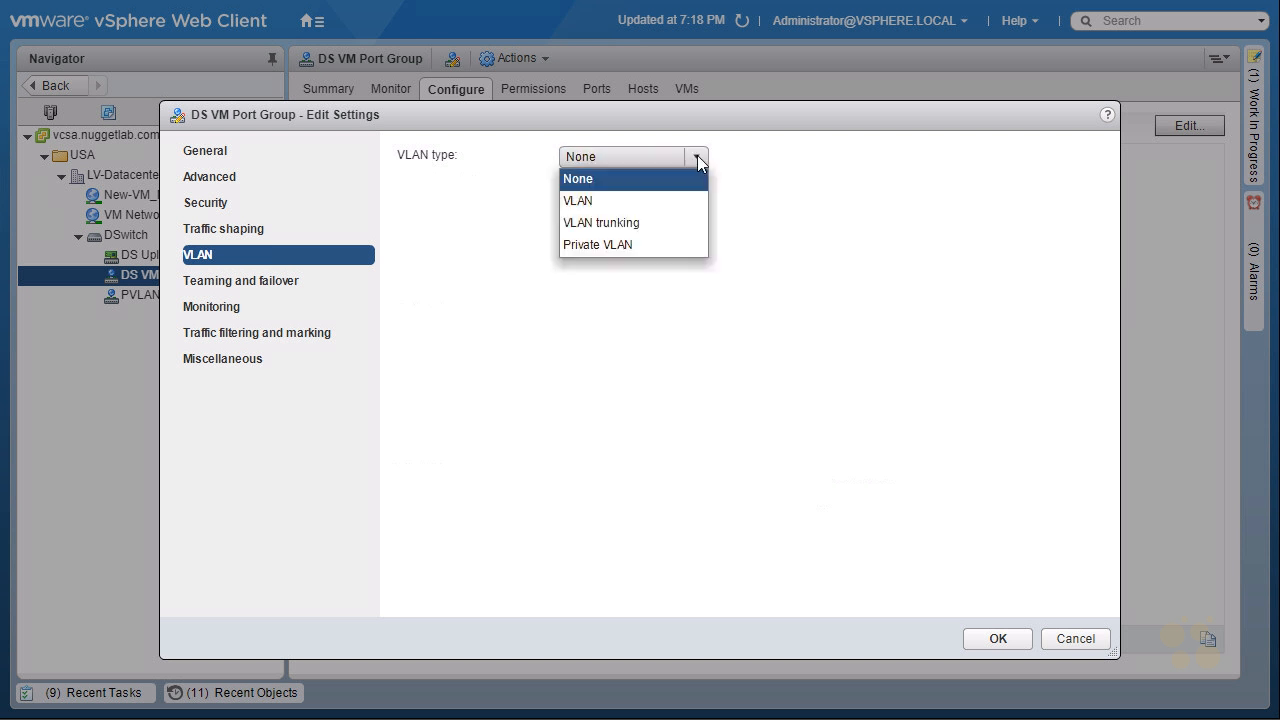
pyautogui.click(600, 200)
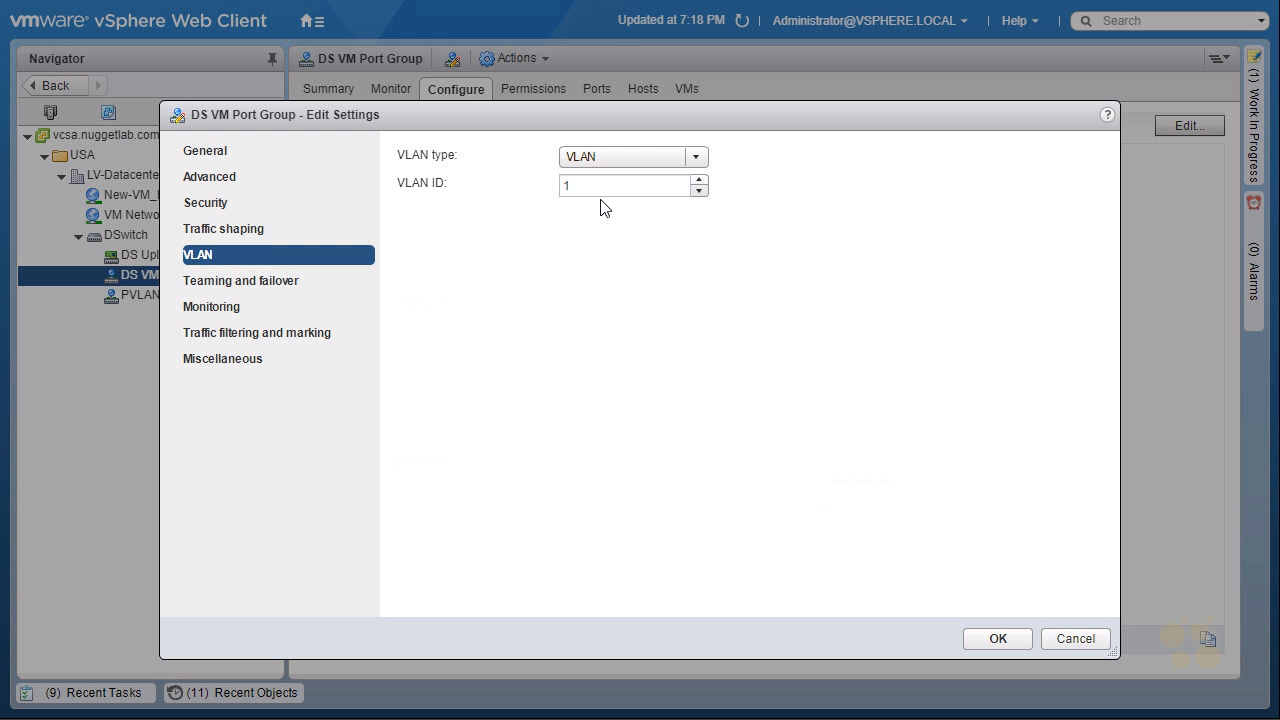
pyautogui.click(697, 160)
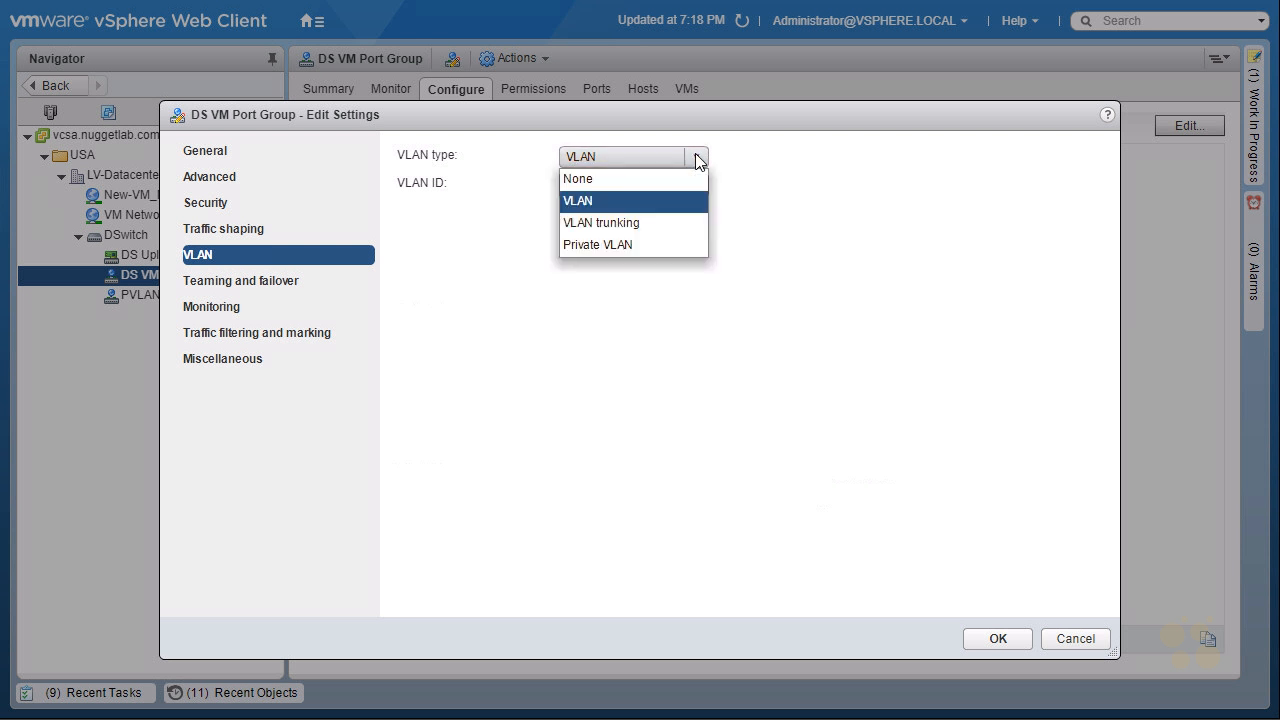
pyautogui.click(604, 248)
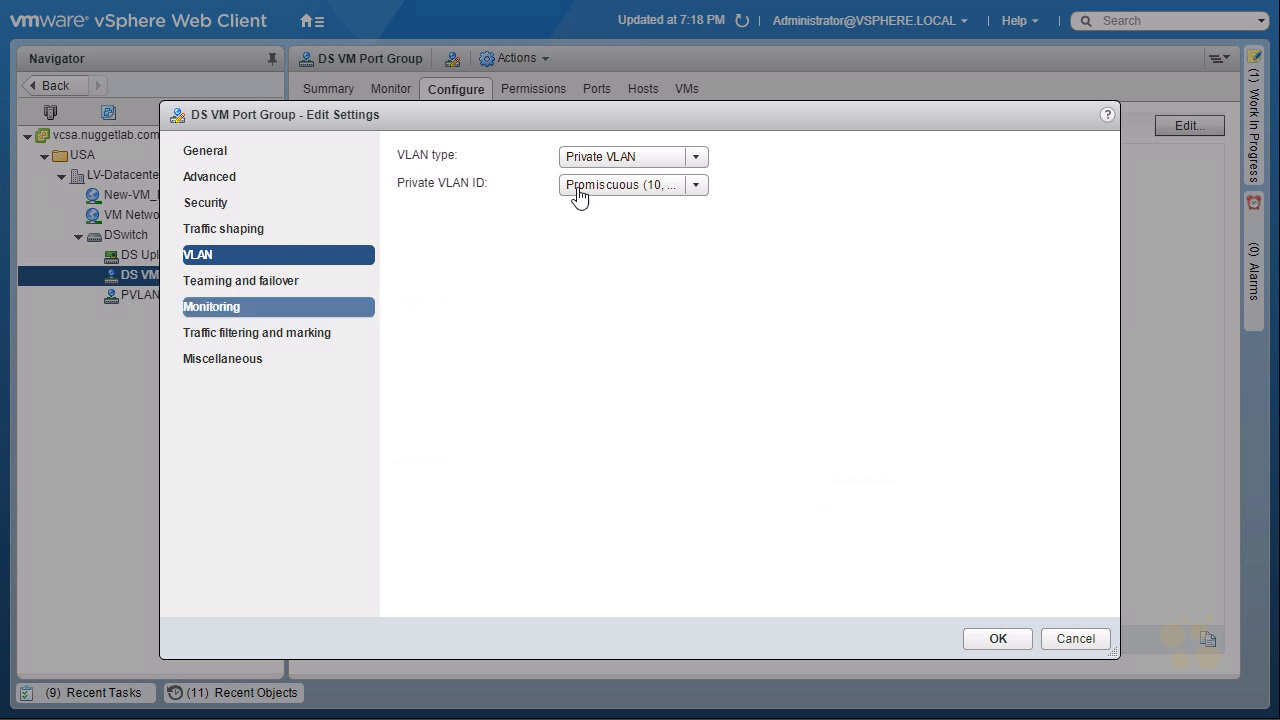
pyautogui.click(697, 185)
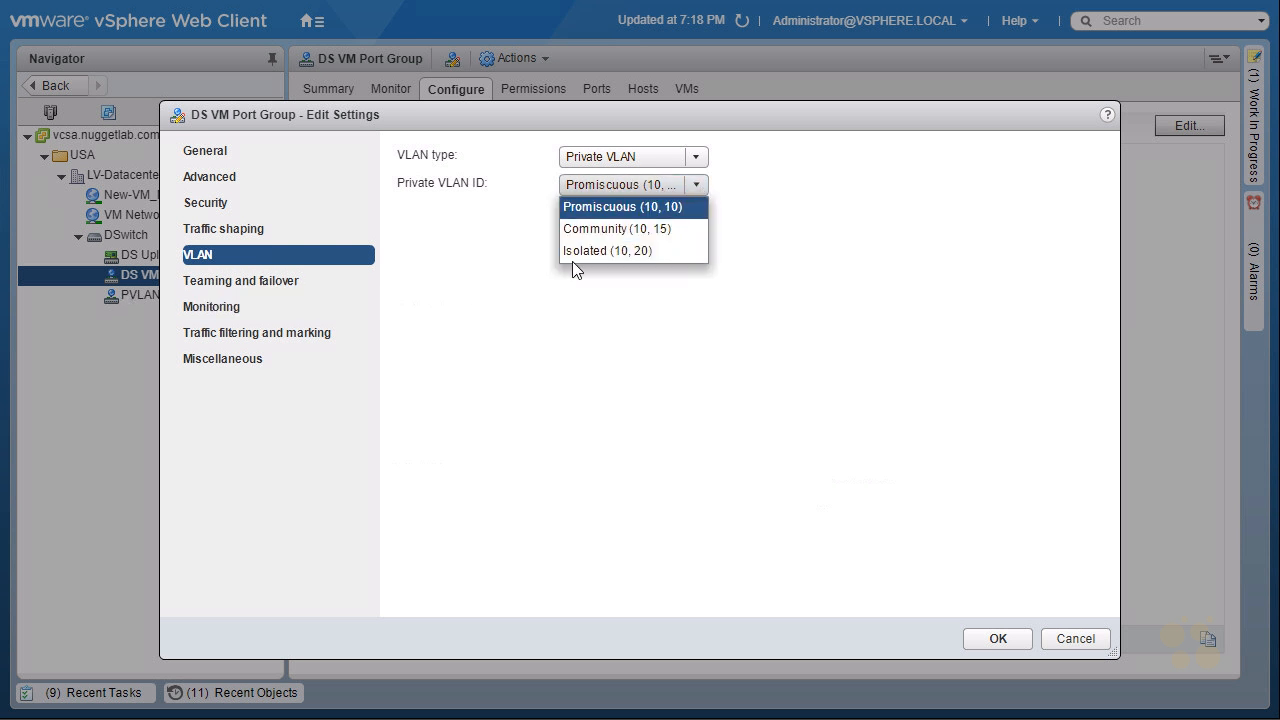
pyautogui.click(694, 158)
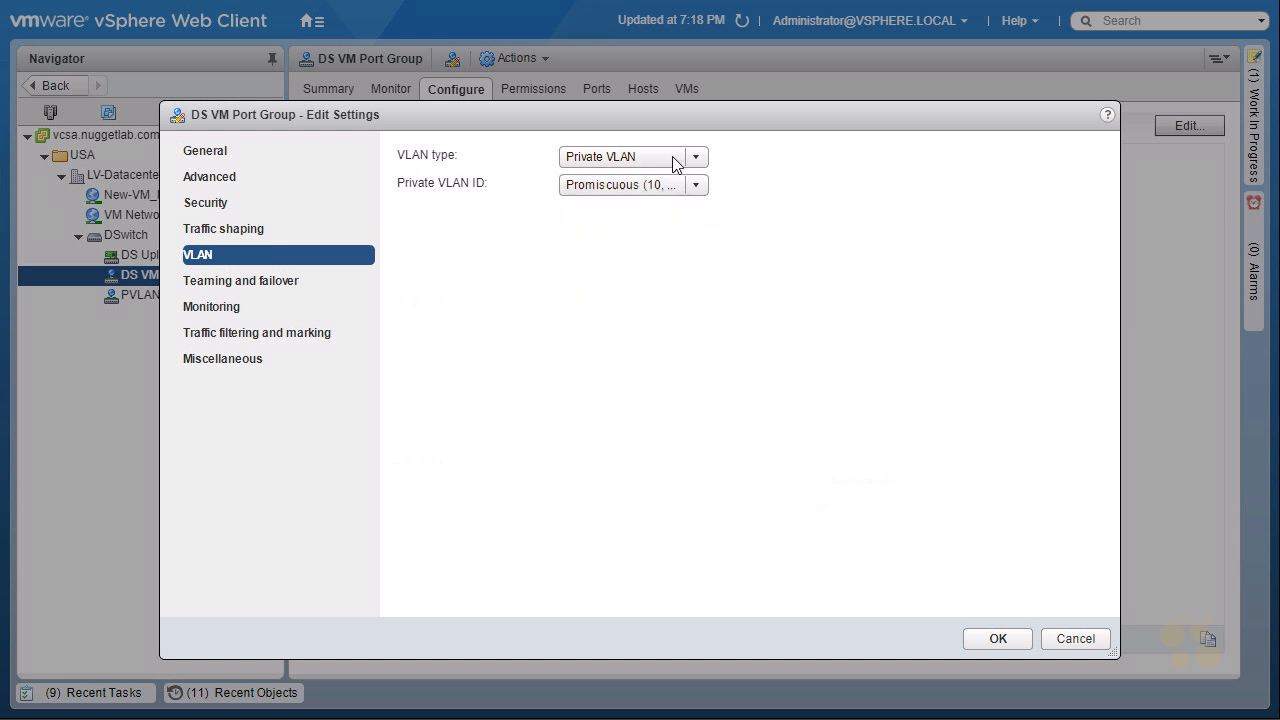
pyautogui.click(603, 180)
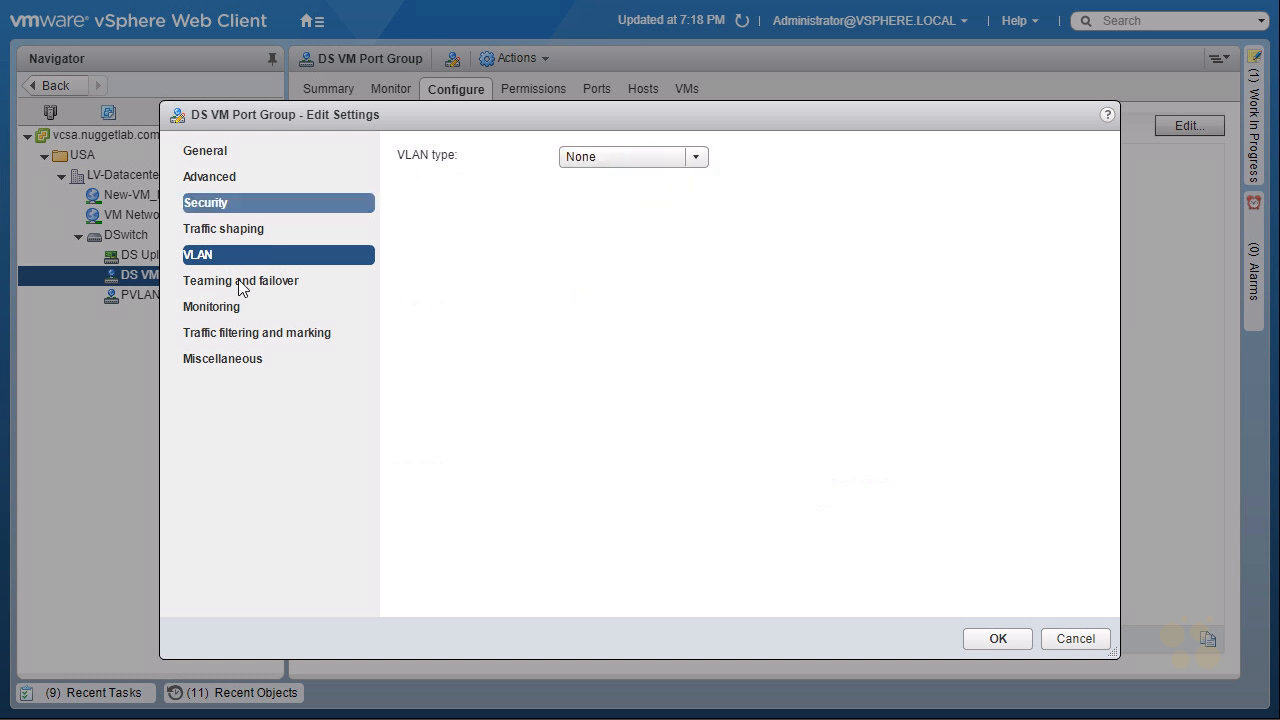
# - Review the port group's teaming and failover settings and try setting NetFlow monitoring to Enabled
pyautogui.click(240, 284)
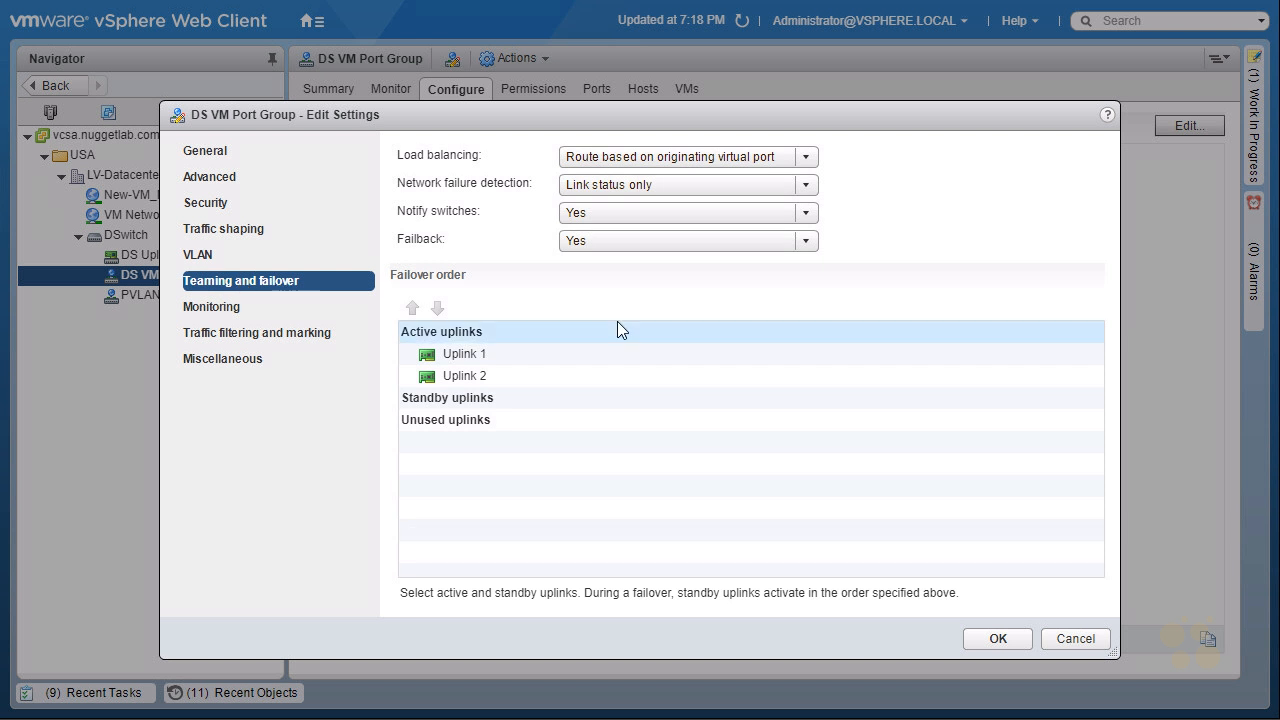
pyautogui.click(240, 308)
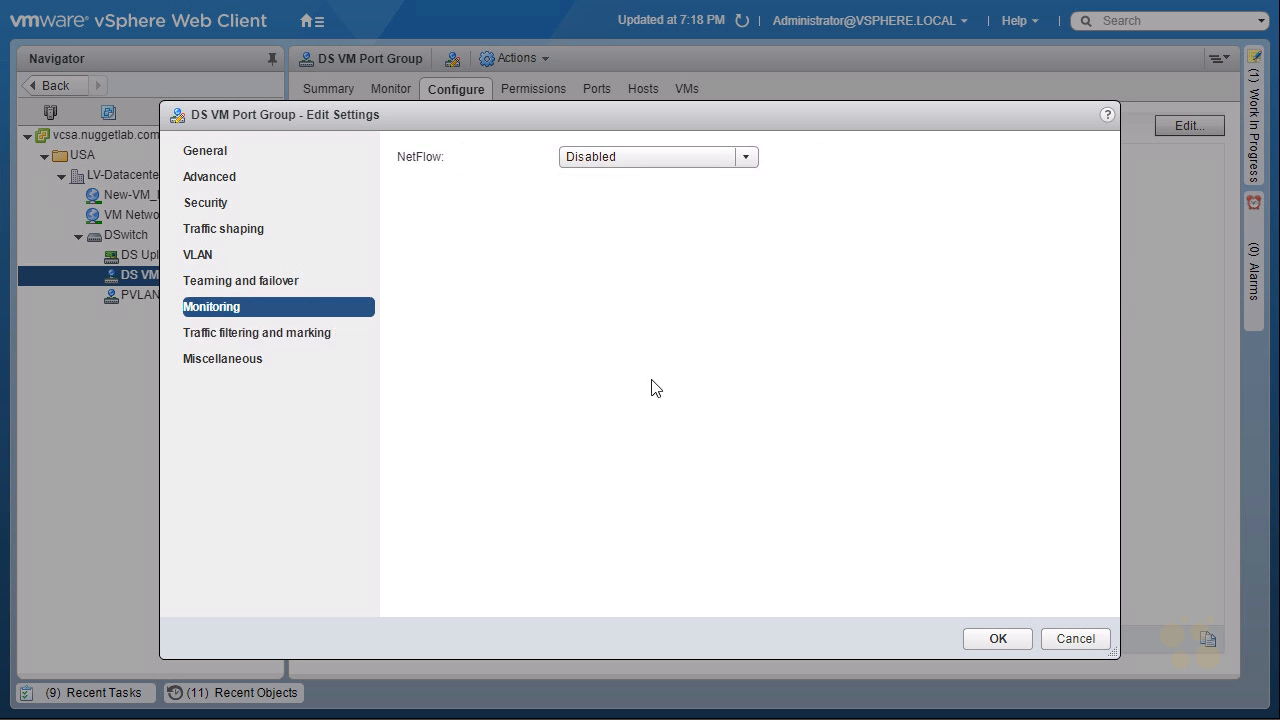
pyautogui.click(748, 156)
pyautogui.click(610, 200)
# - Try setting the port group's traffic filtering and marking status to Enabled
pyautogui.click(304, 343)
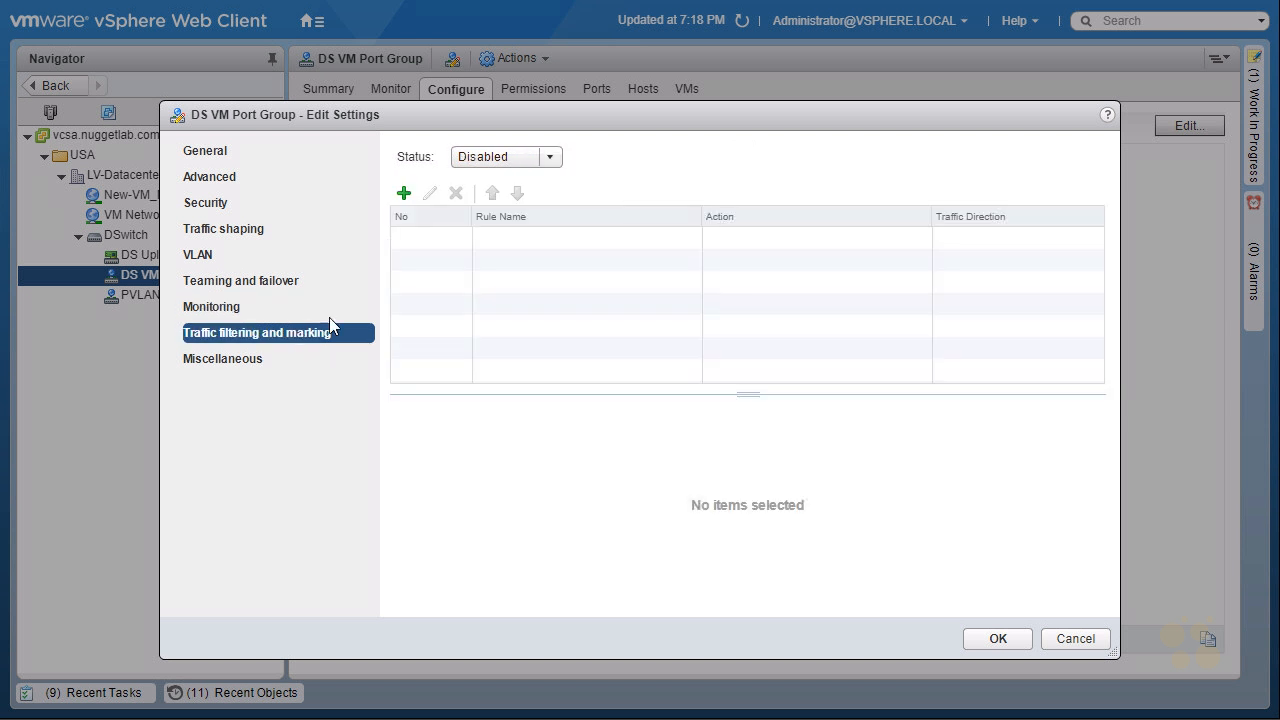
pyautogui.click(552, 156)
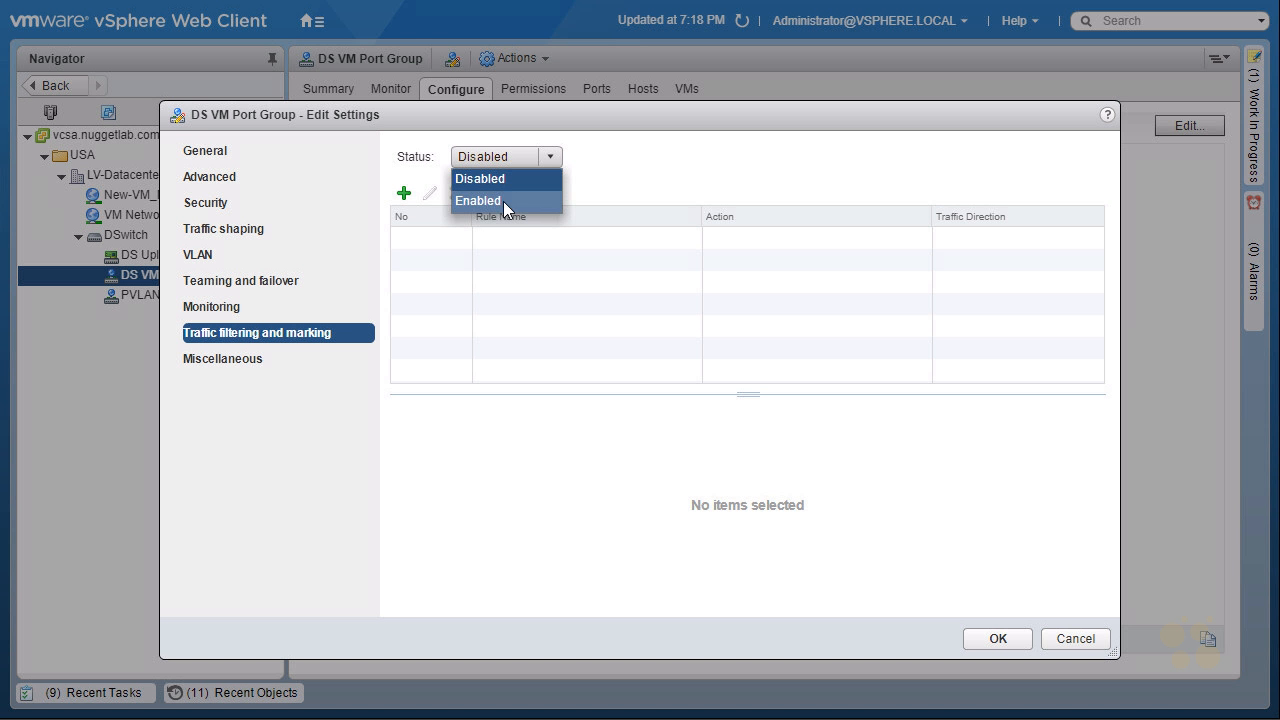
pyautogui.click(503, 201)
# - Start a network traffic rule with the Tag action, DSCP value 5 and Ingress traffic direction
pyautogui.click(403, 193)
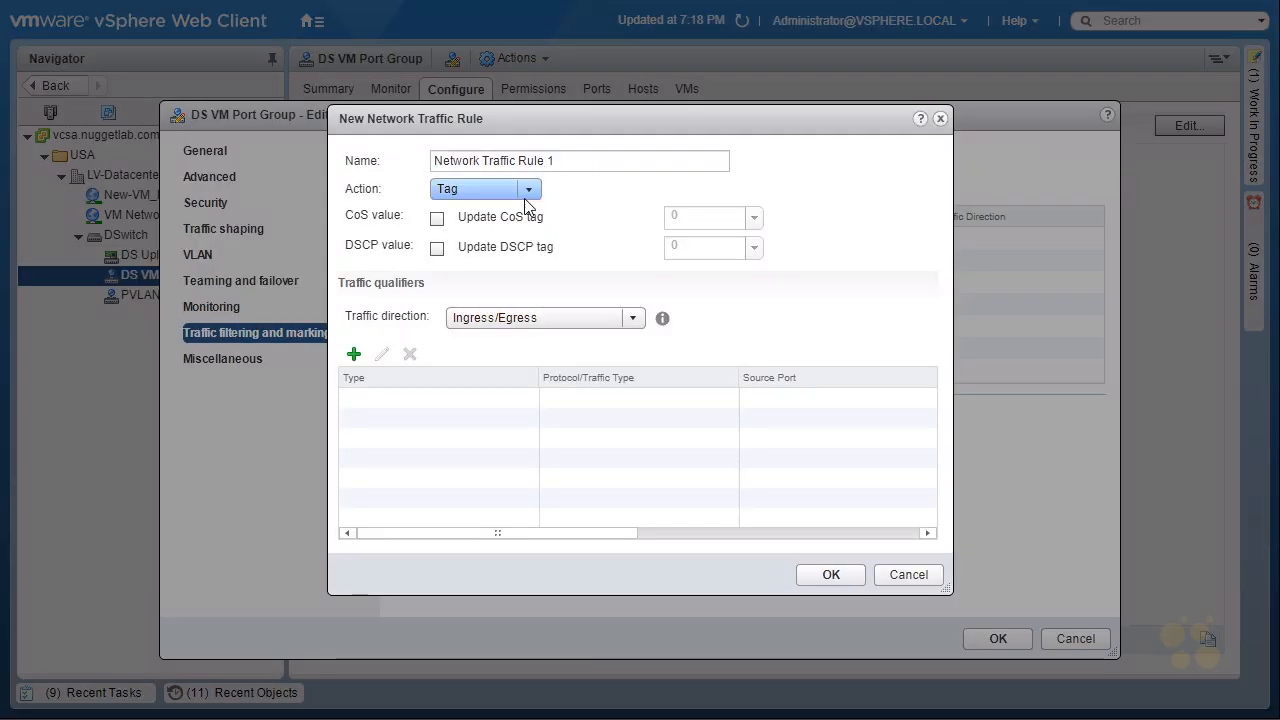
pyautogui.click(436, 249)
pyautogui.click(719, 248)
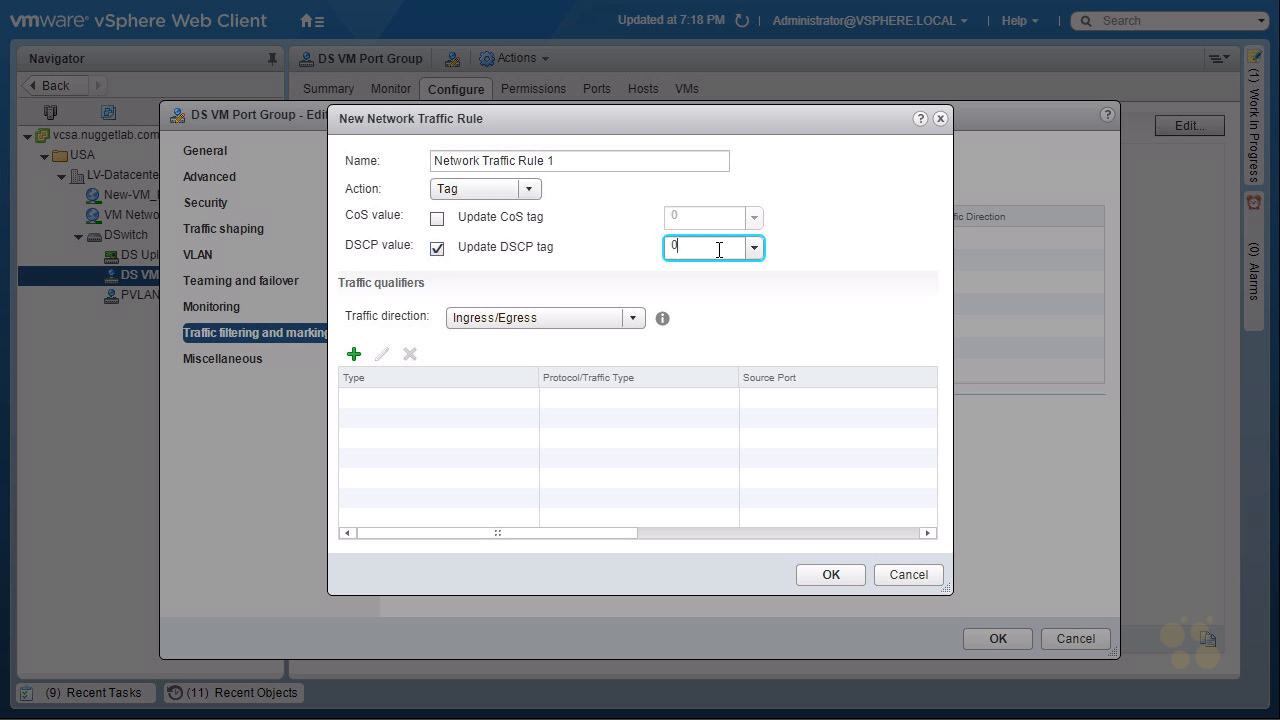
pyautogui.doubleClick(658, 250)
pyautogui.click(632, 318)
pyautogui.click(488, 384)
# - Try the Drop action on the traffic rule, inspect the available traffic qualifier types, and cancel the rule
pyautogui.click(531, 190)
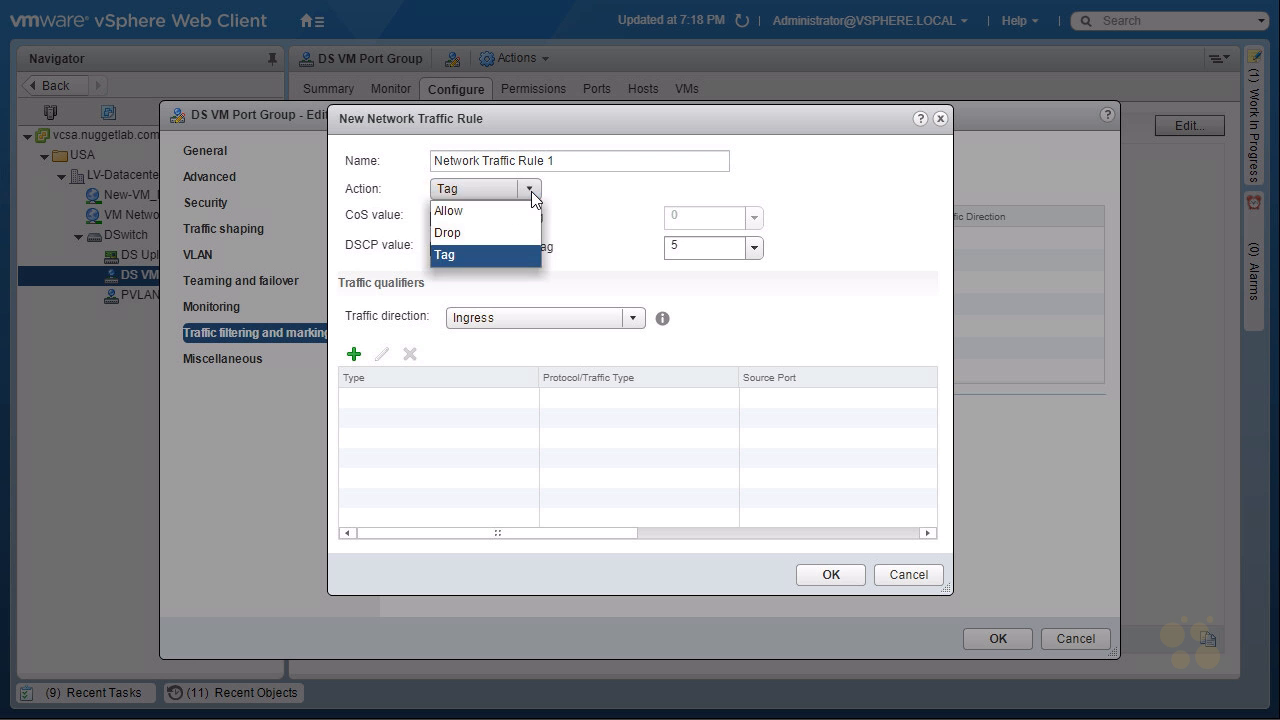
pyautogui.click(492, 230)
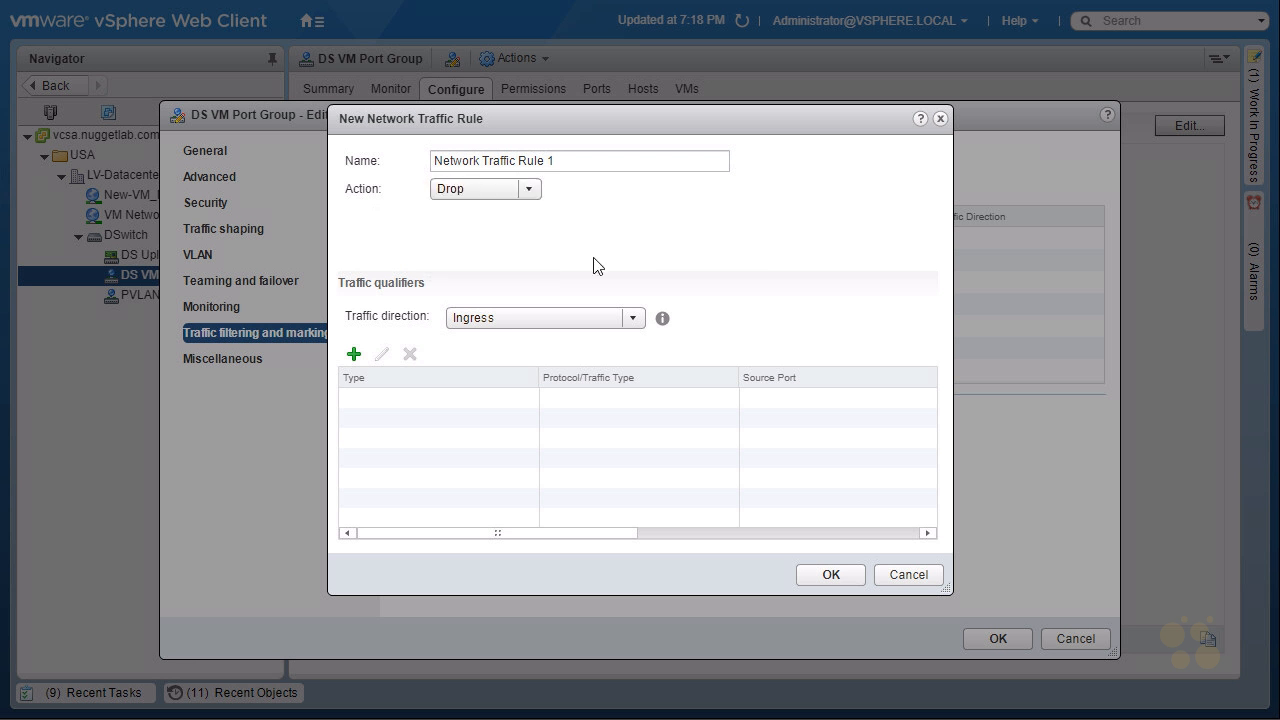
pyautogui.click(353, 354)
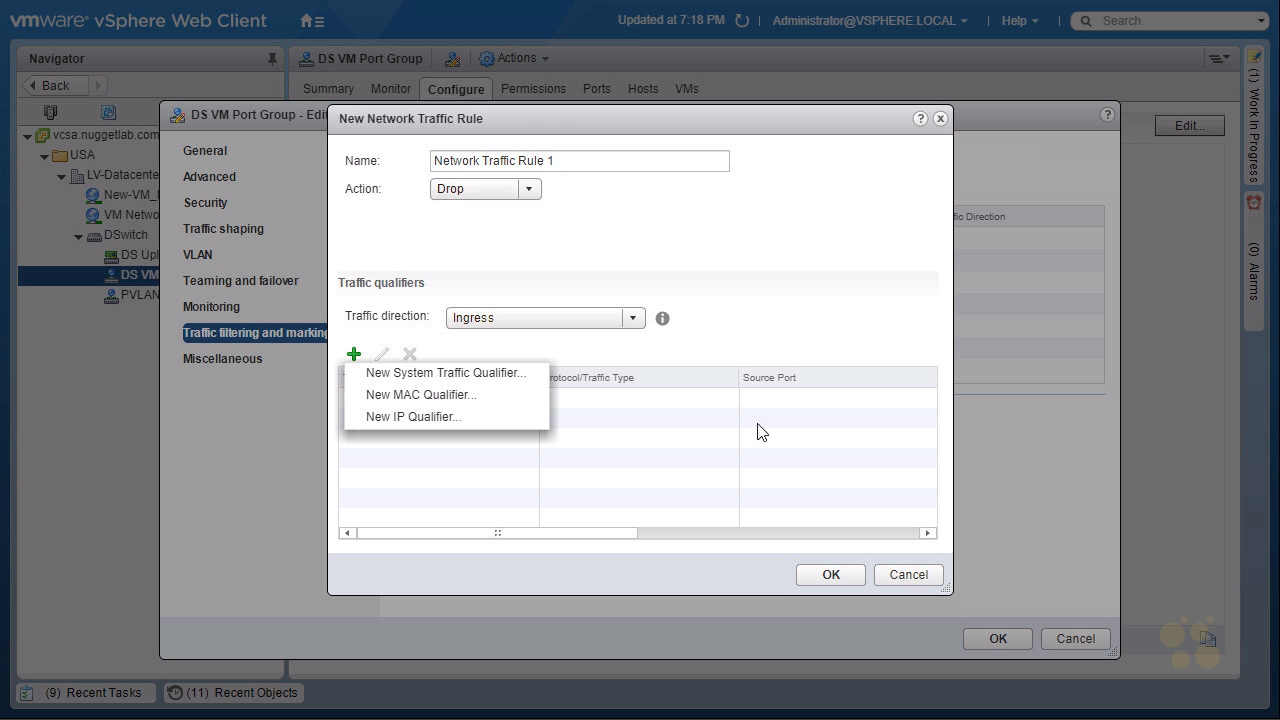
pyautogui.click(905, 576)
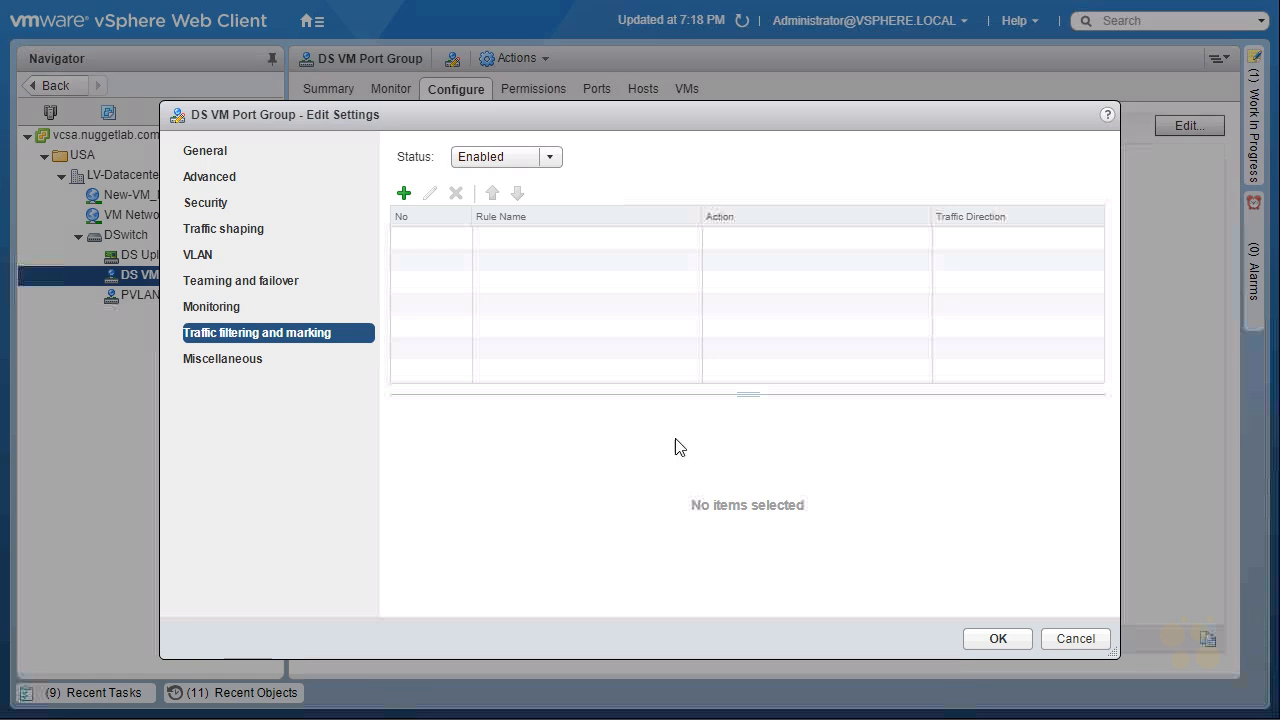
# - Try setting Block all ports to Yes for DS VM Port Group and discard the edited settings
pyautogui.click(258, 358)
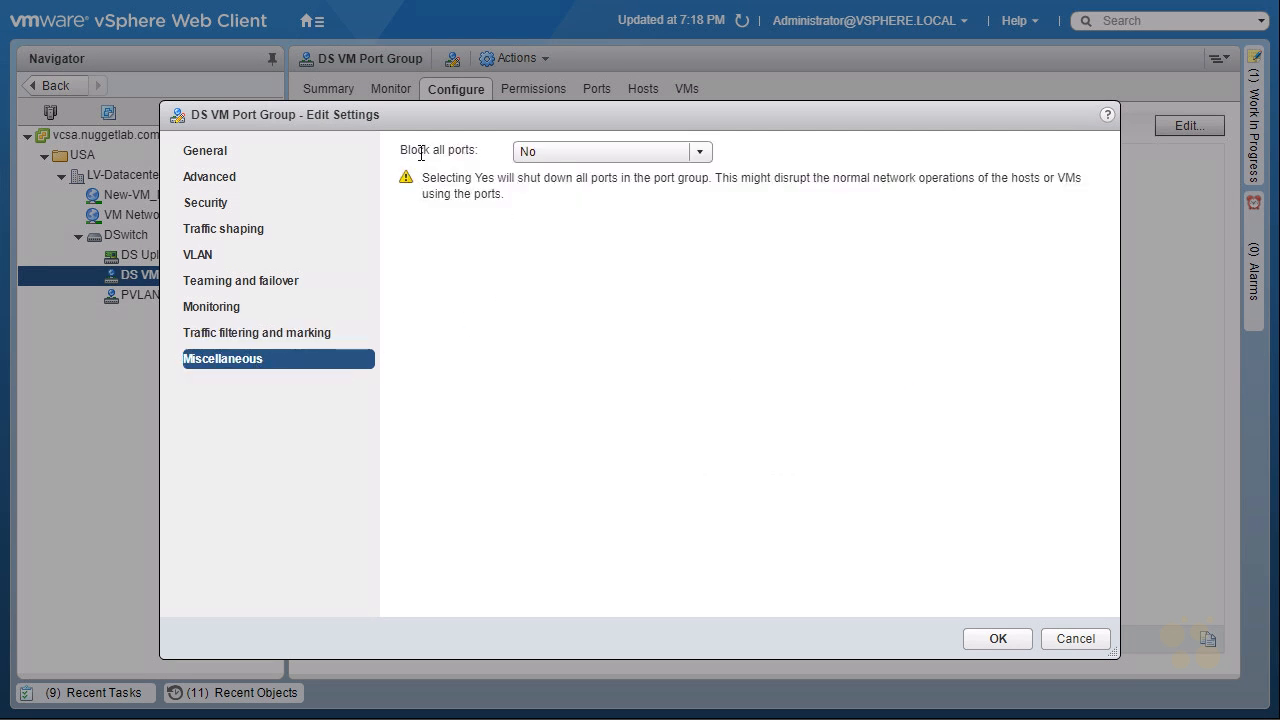
pyautogui.click(703, 160)
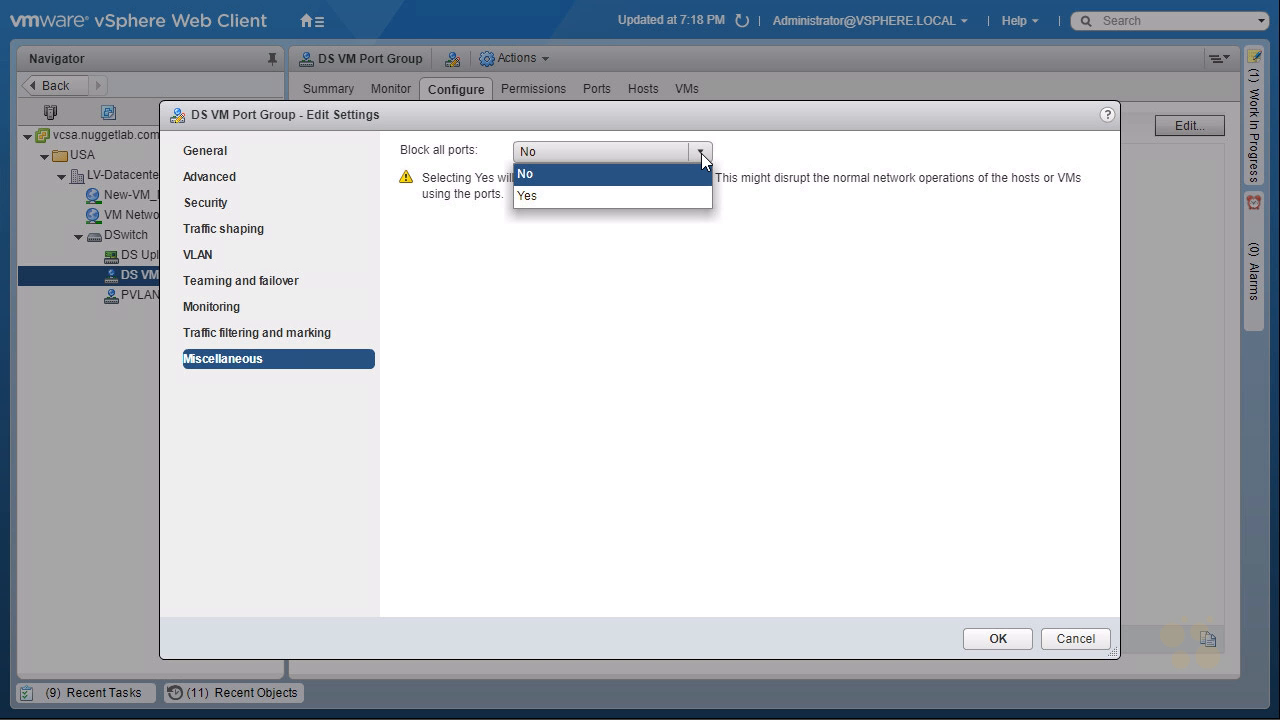
pyautogui.click(593, 196)
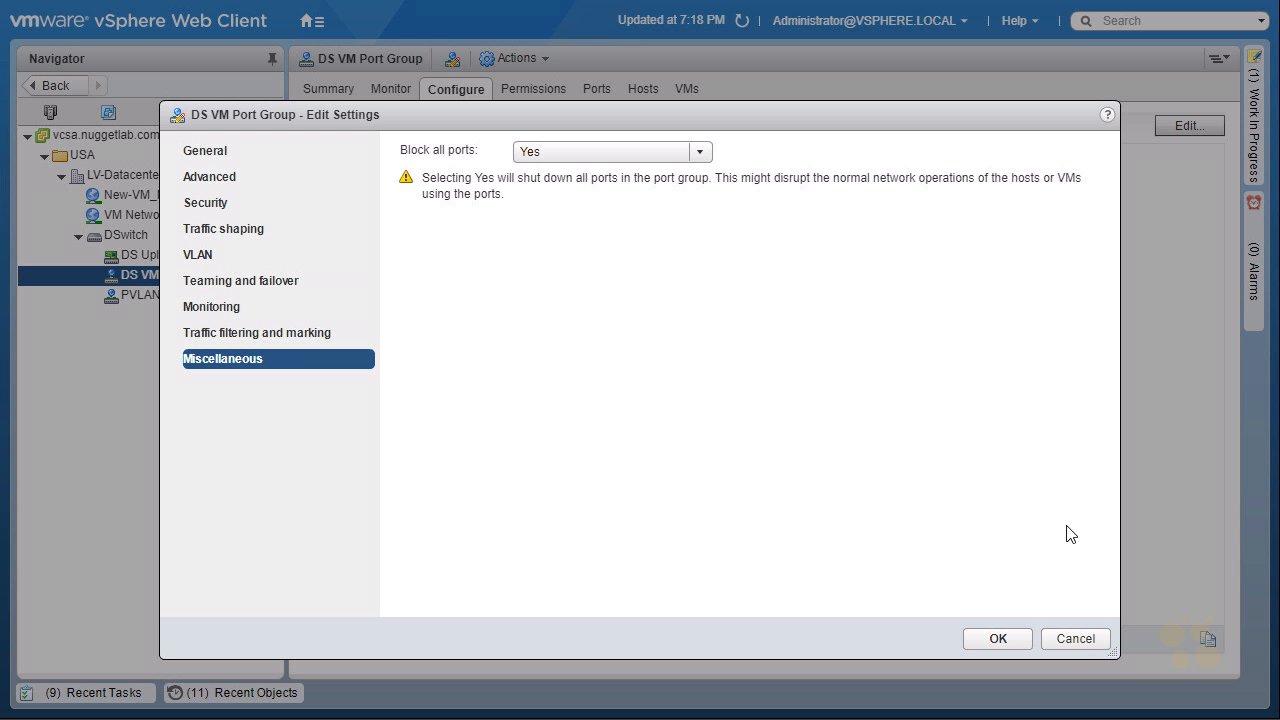
pyautogui.click(1075, 640)
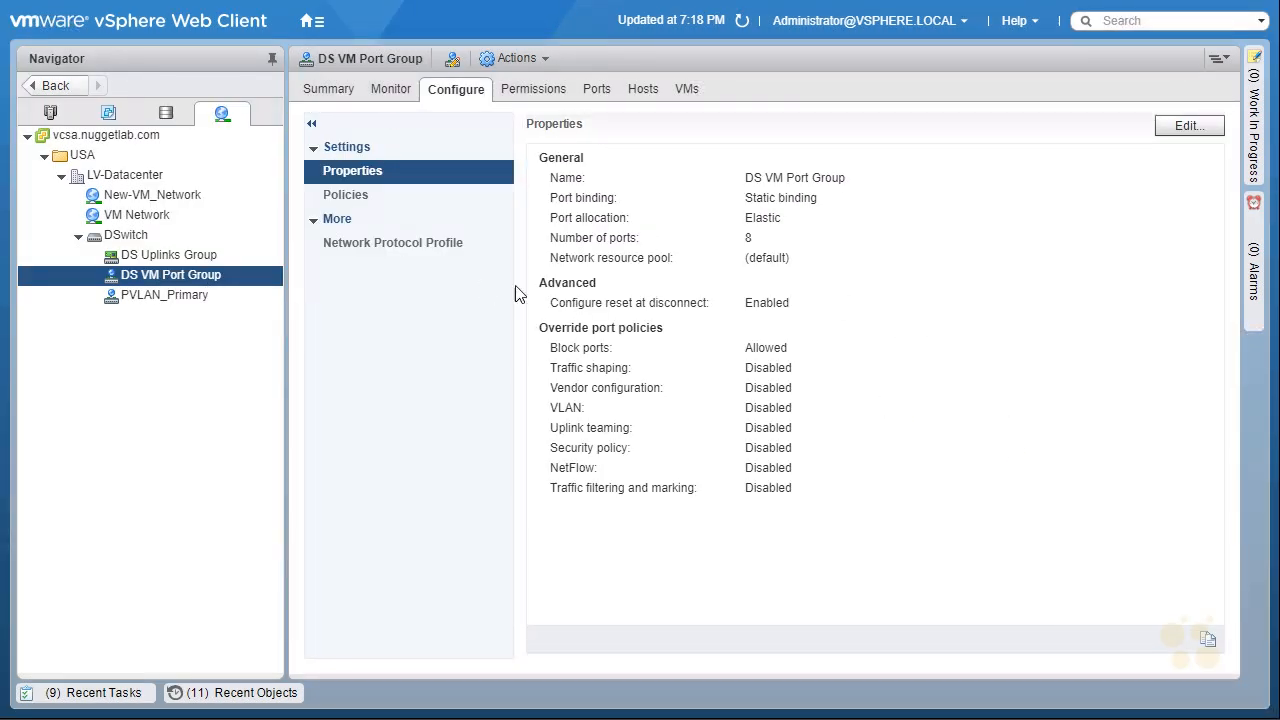
# - Examine the NetFlow, traffic filtering and marking, and port blocking settings of DS Uplinks Group and close them without saving
pyautogui.click(173, 256)
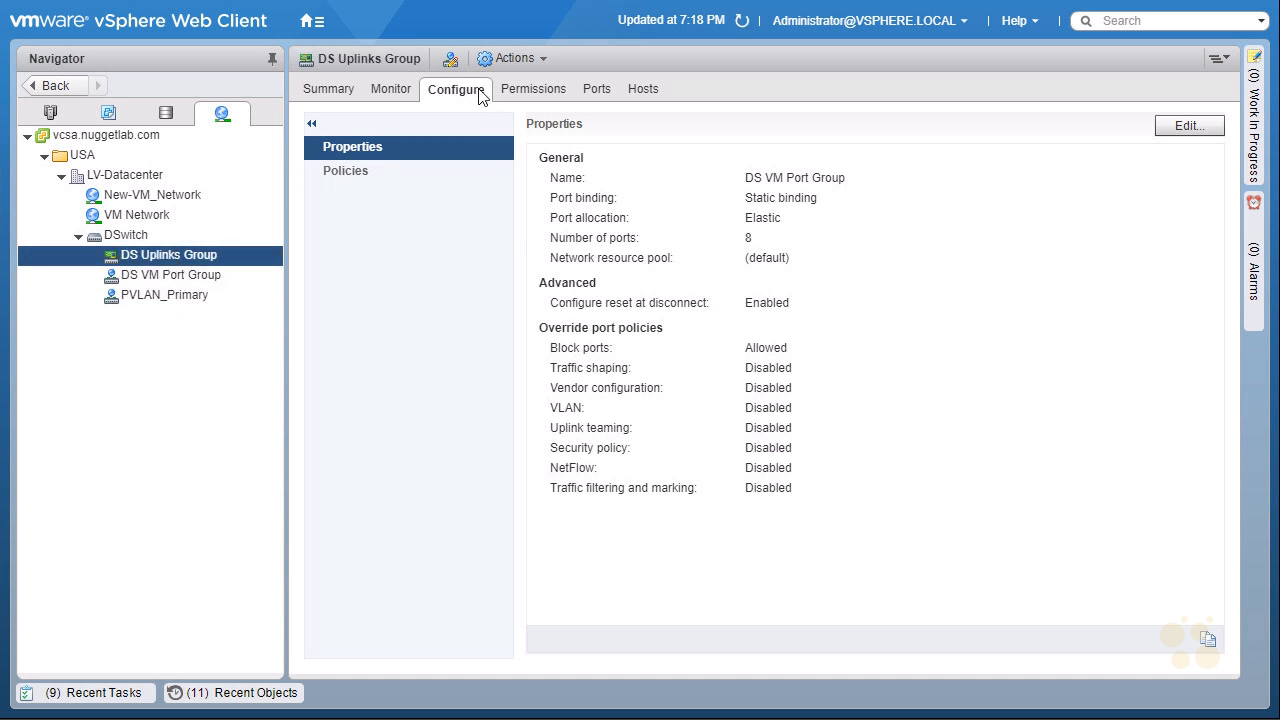
pyautogui.click(1190, 127)
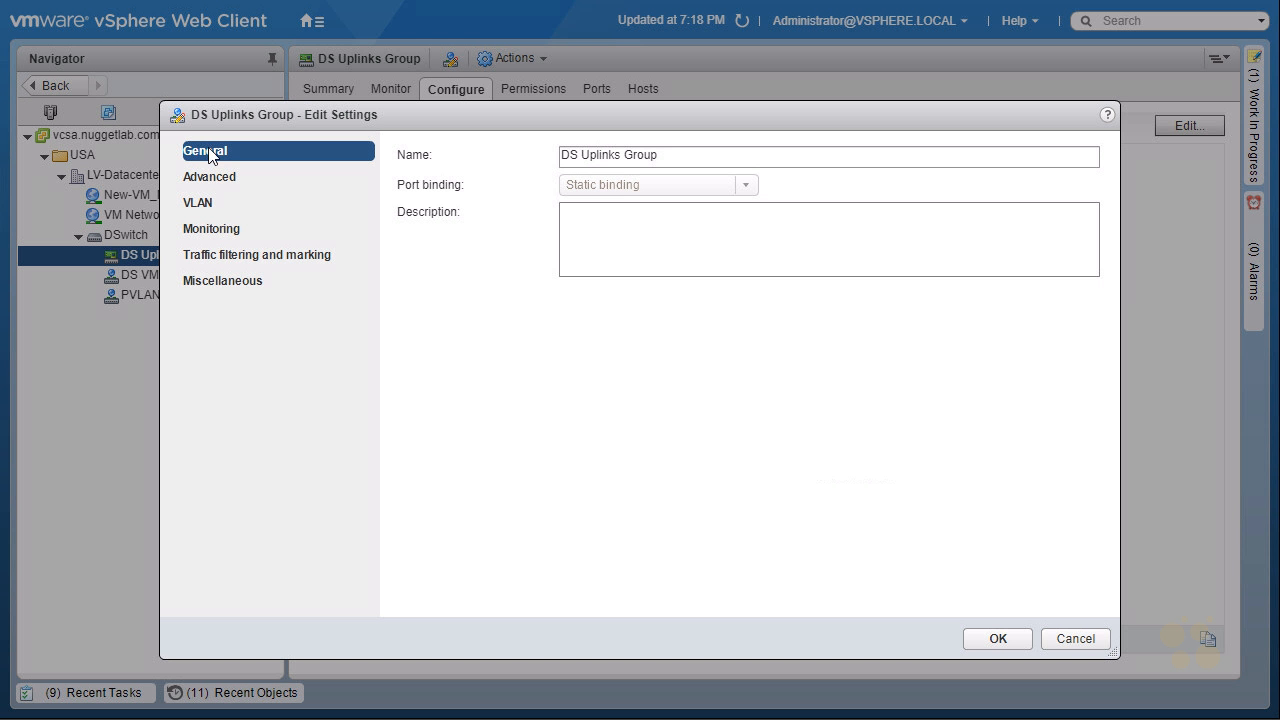
pyautogui.click(220, 233)
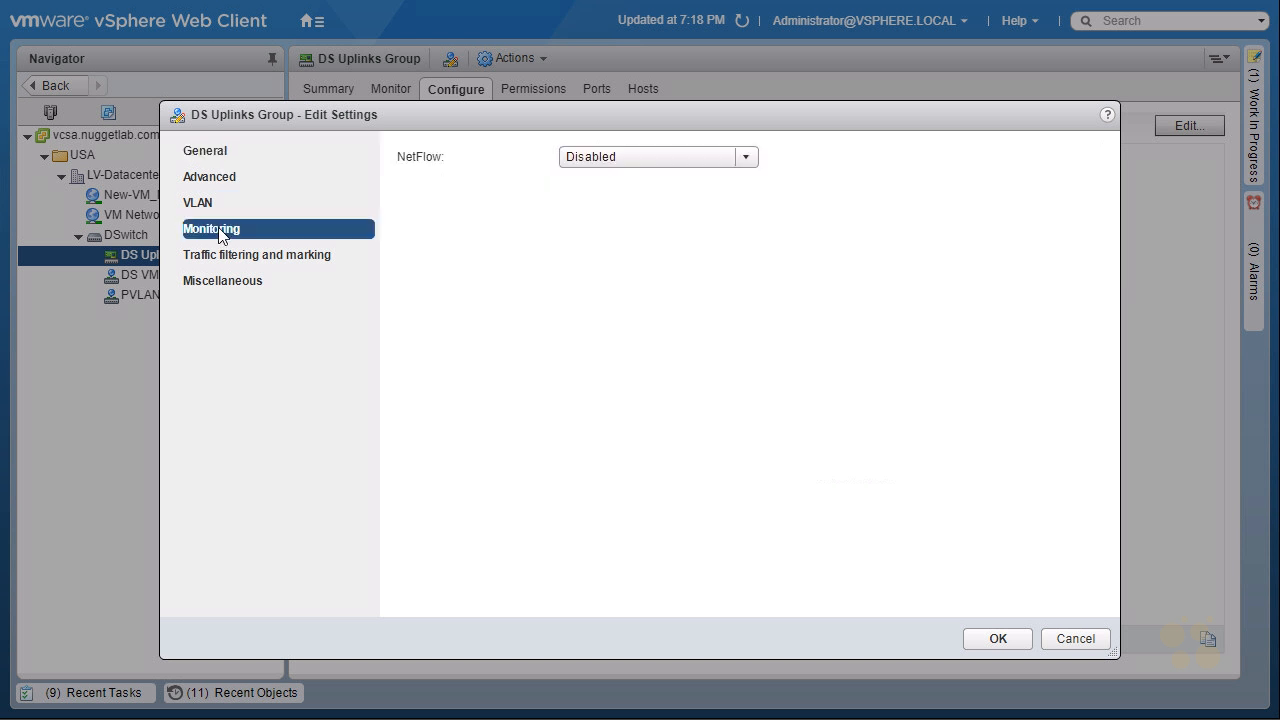
pyautogui.click(748, 158)
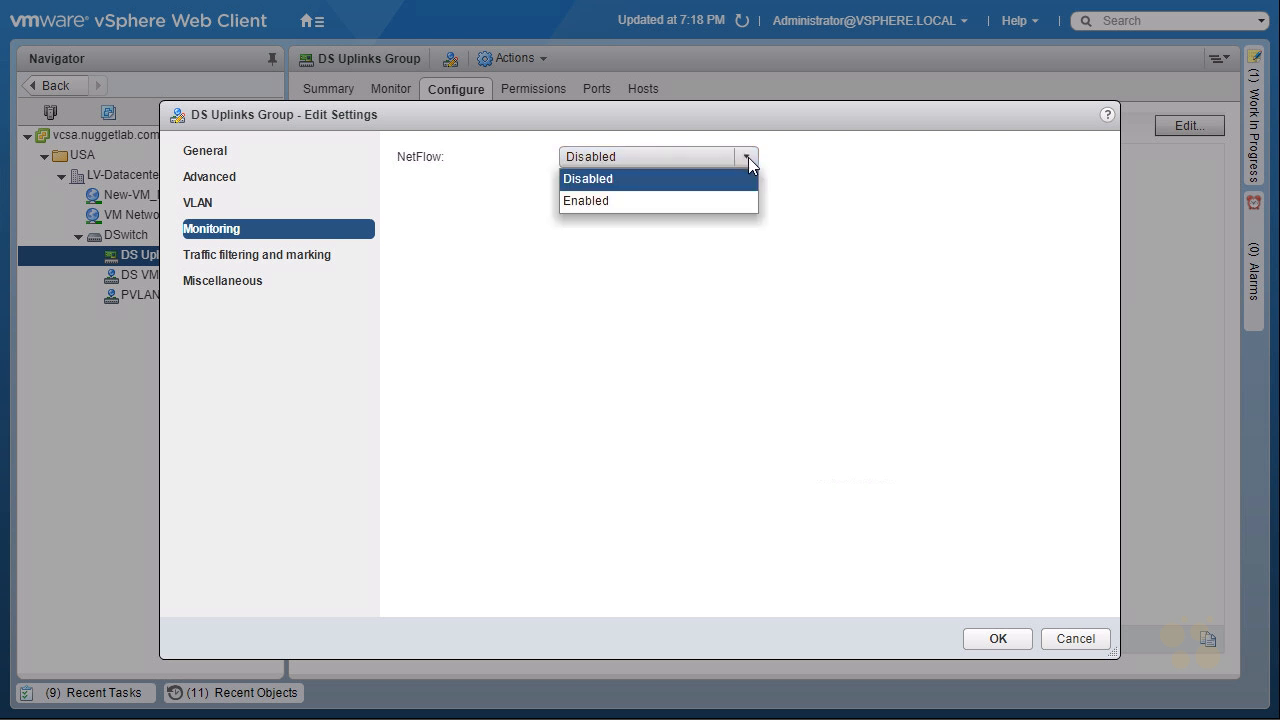
pyautogui.click(284, 258)
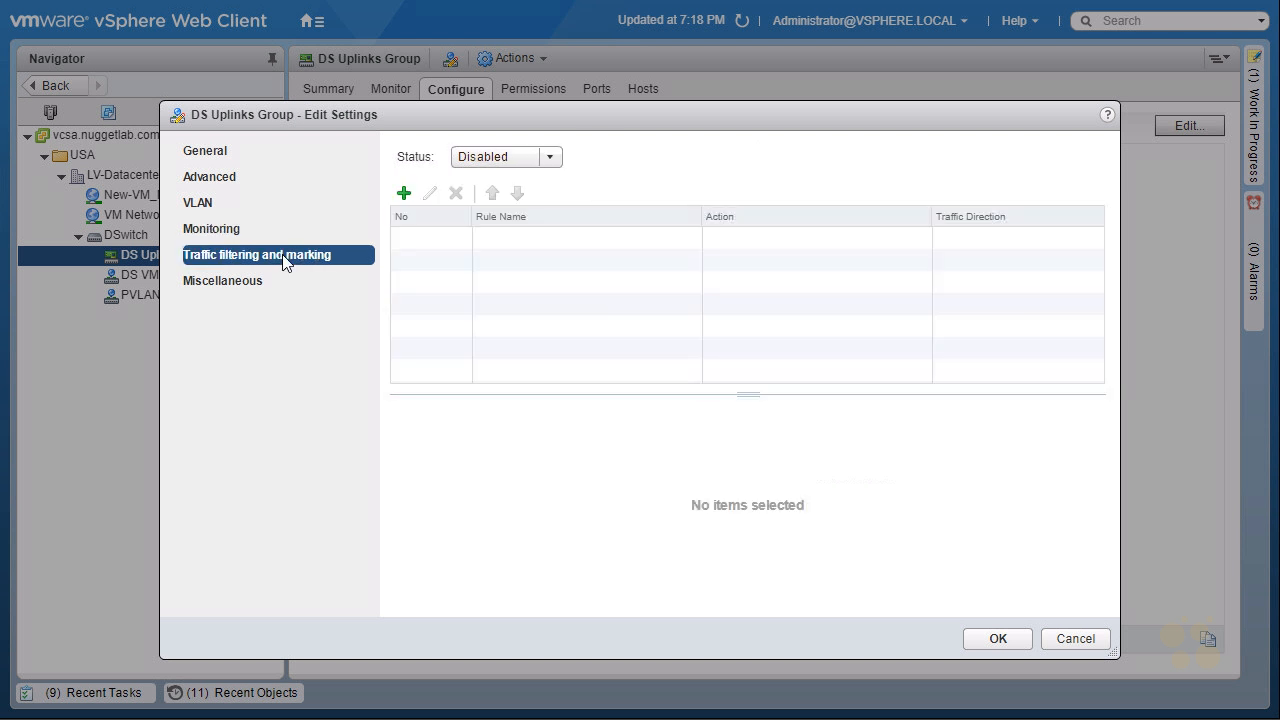
pyautogui.click(245, 284)
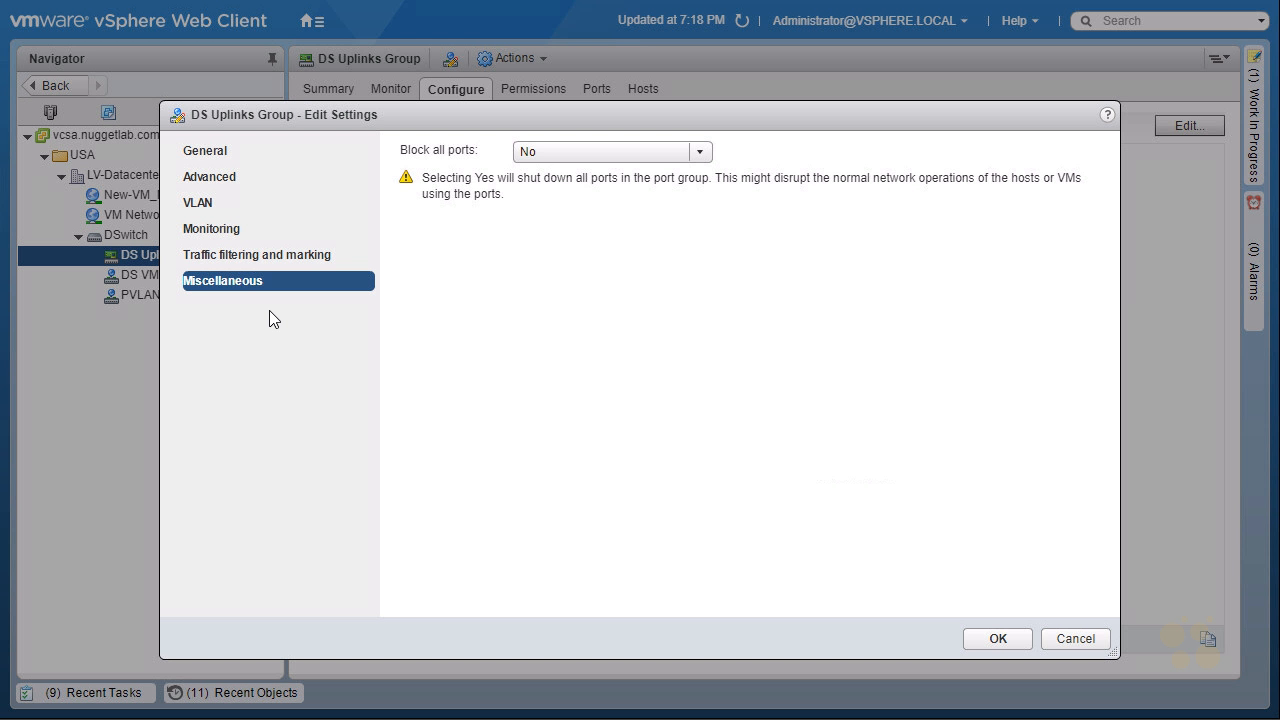
pyautogui.click(1075, 639)
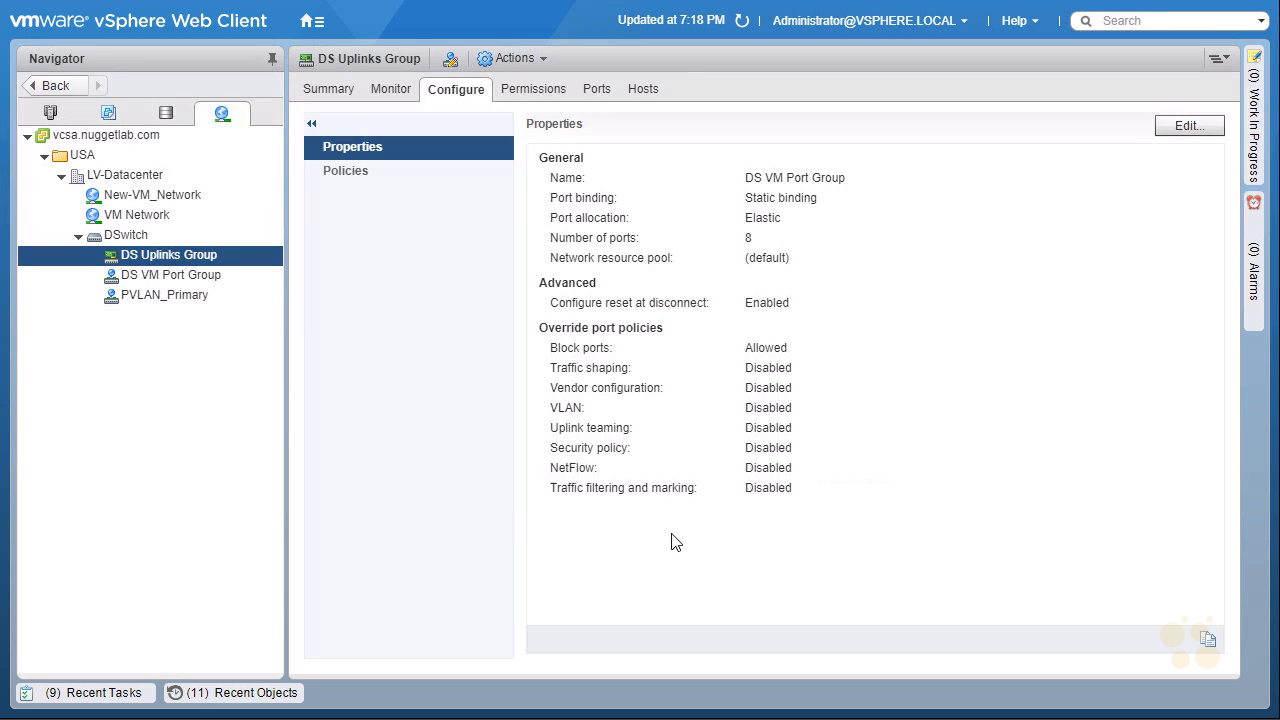
# - Review the override port policies in the properties of DS VM Port Group
pyautogui.click(170, 274)
pyautogui.moveTo(235, 278)
pyautogui.mouseDown()
pyautogui.moveTo(764, 584)
pyautogui.moveTo(532, 320)
pyautogui.moveTo(575, 516)
pyautogui.mouseUp()
pyautogui.moveTo(636, 430); pyautogui.dragTo(648, 425)
pyautogui.moveTo(548, 341); pyautogui.dragTo(666, 339)
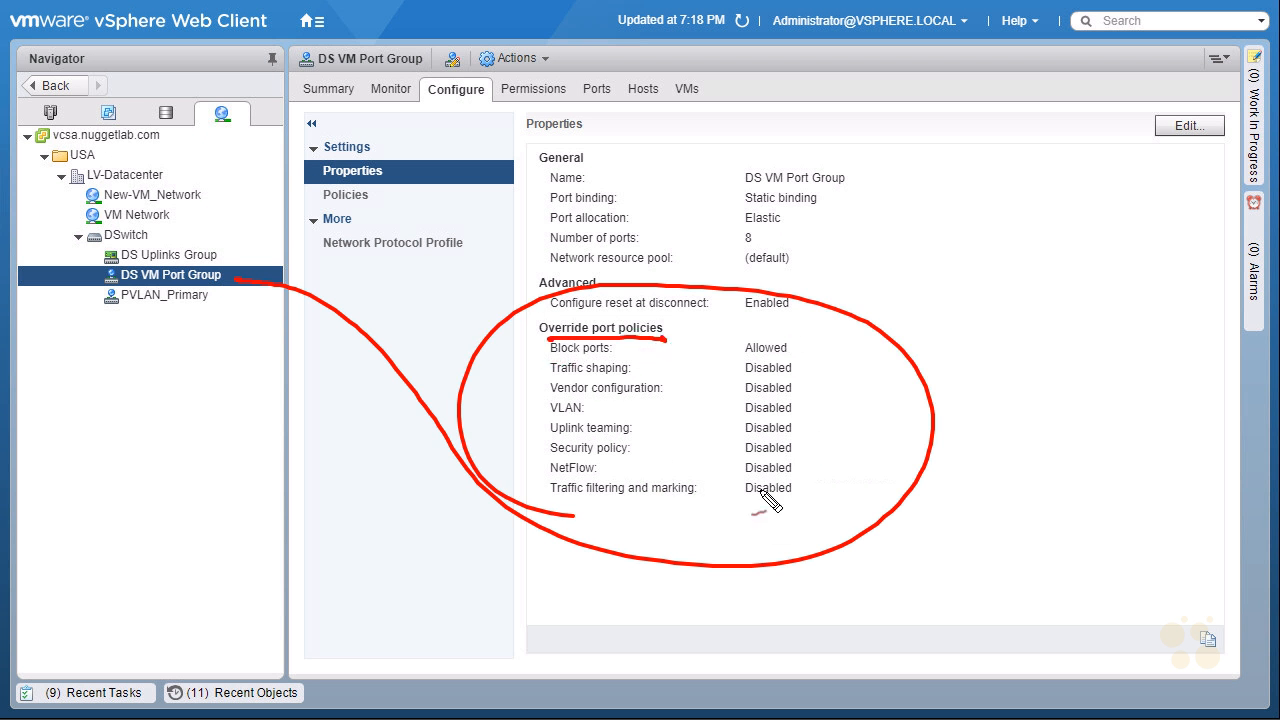
pyautogui.press('Escape')
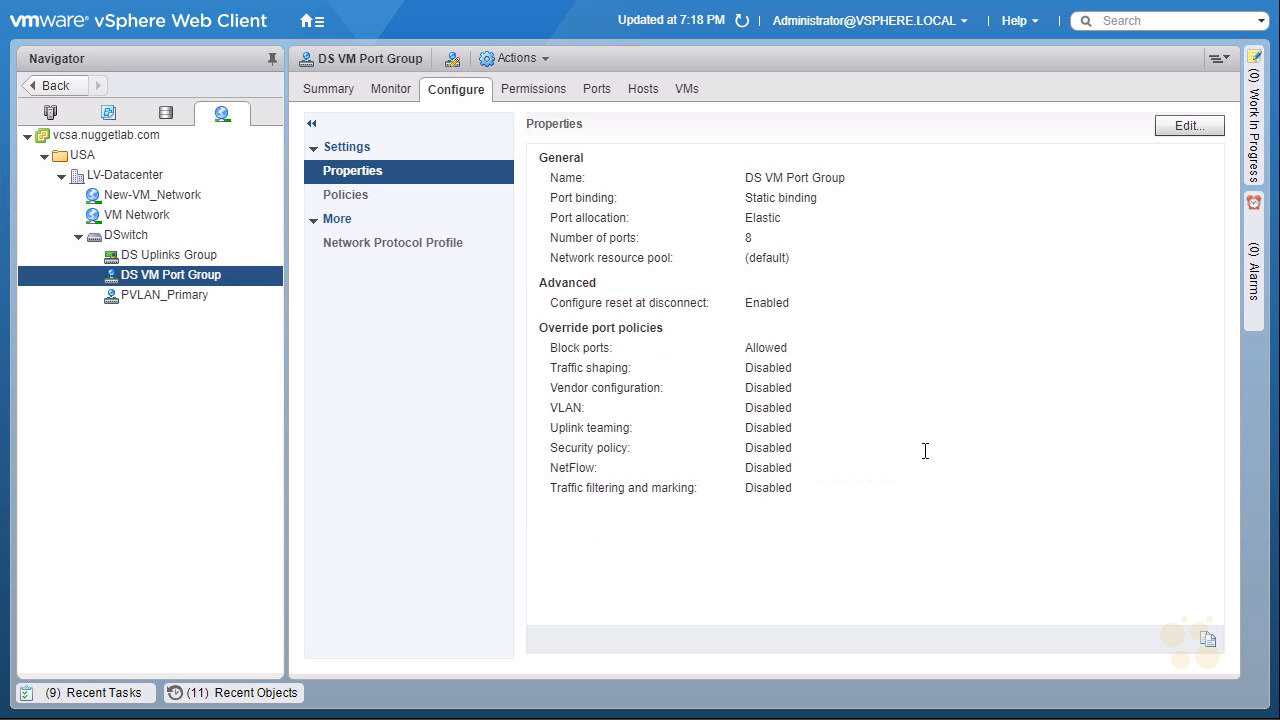
# - Allow port-level overrides on DS VM Port Group for traffic shaping, vendor configuration, VLAN, uplink teaming, security policy, NetFlow, and traffic filtering and marking
pyautogui.click(1189, 126)
pyautogui.click(213, 180)
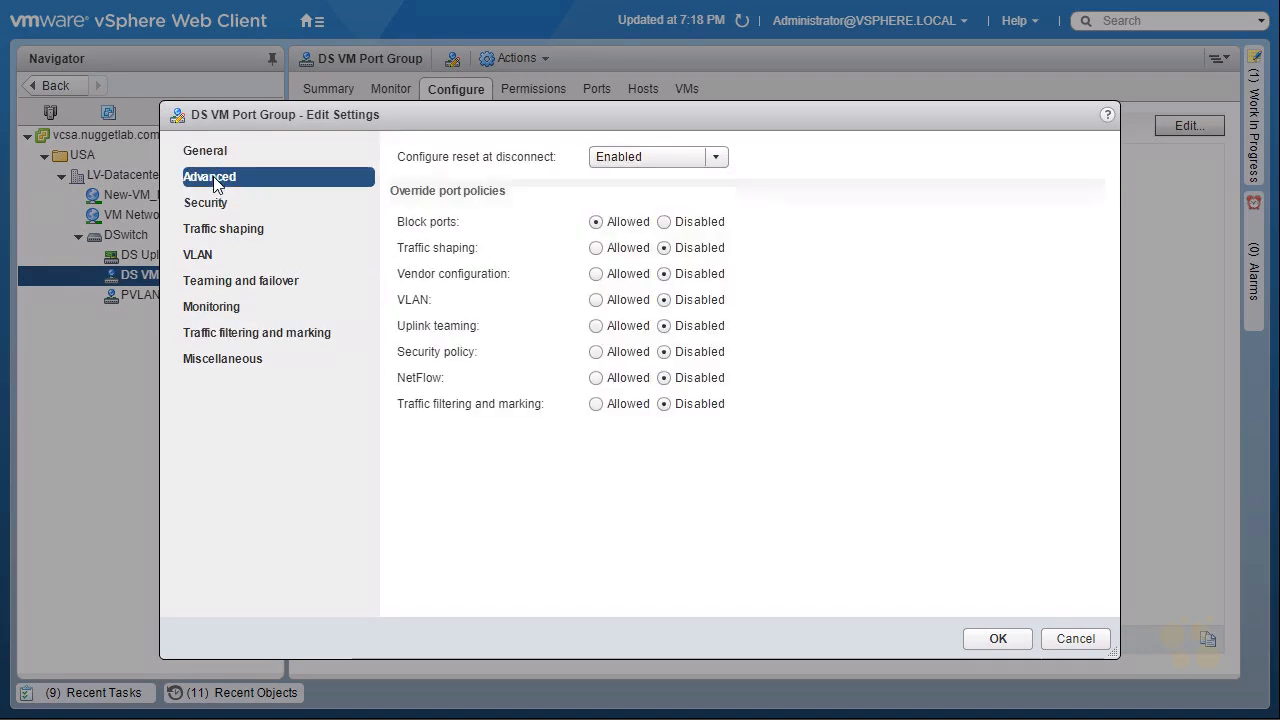
pyautogui.click(596, 248)
pyautogui.click(596, 274)
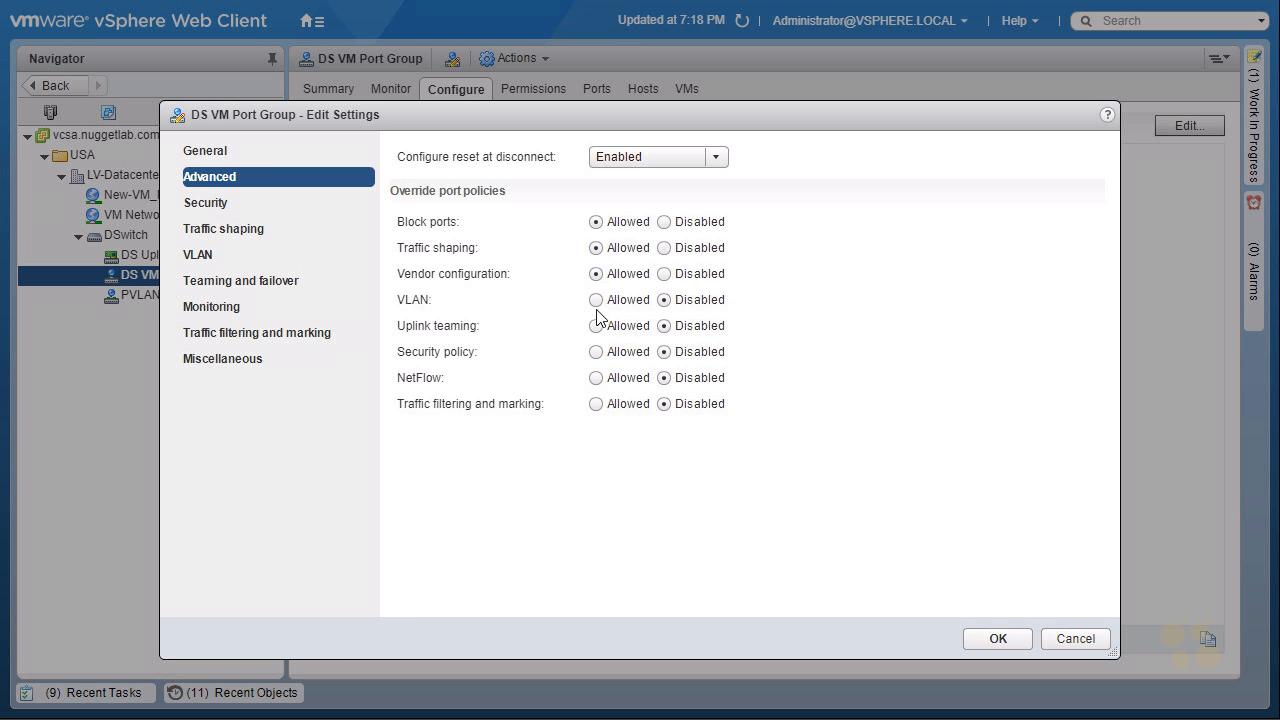
pyautogui.click(596, 326)
pyautogui.click(596, 300)
pyautogui.click(596, 352)
pyautogui.click(596, 378)
pyautogui.click(596, 404)
pyautogui.click(984, 637)
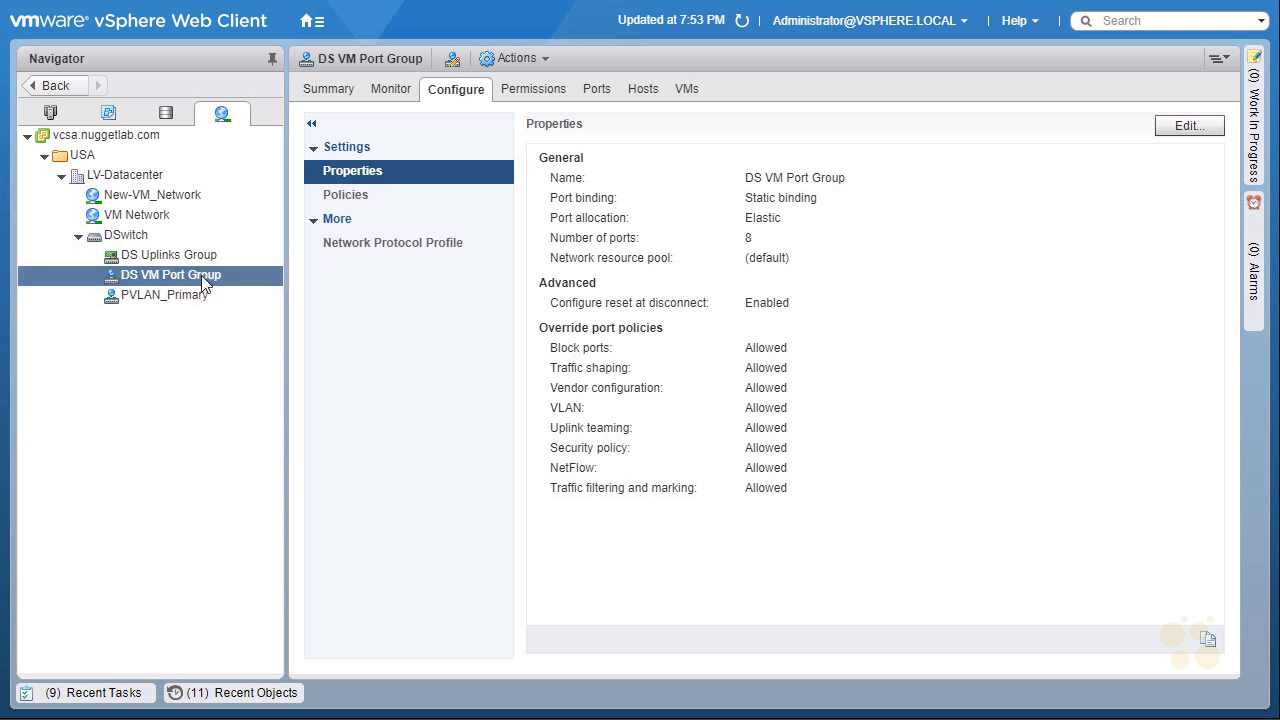
# - Edit port 4 of DS VM Port Group, connected to VM-4, to override its ingress traffic shaping status
pyautogui.click(600, 90)
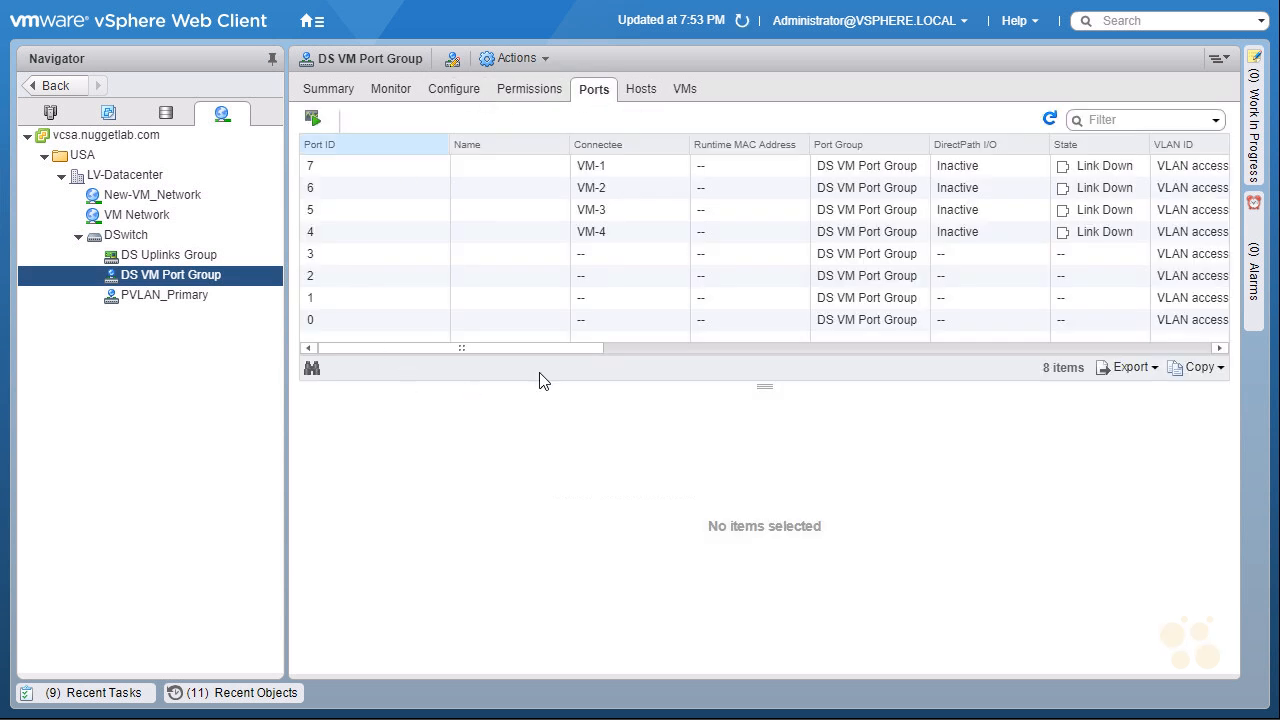
pyautogui.click(341, 242)
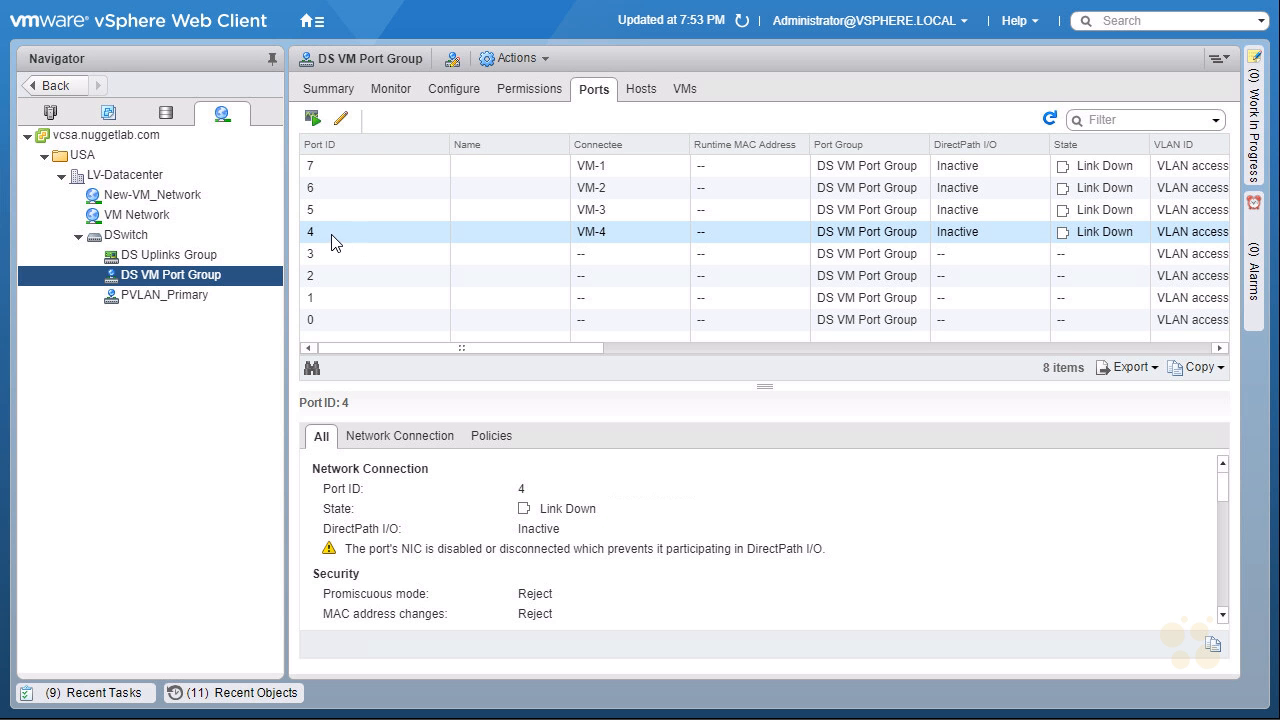
pyautogui.click(341, 121)
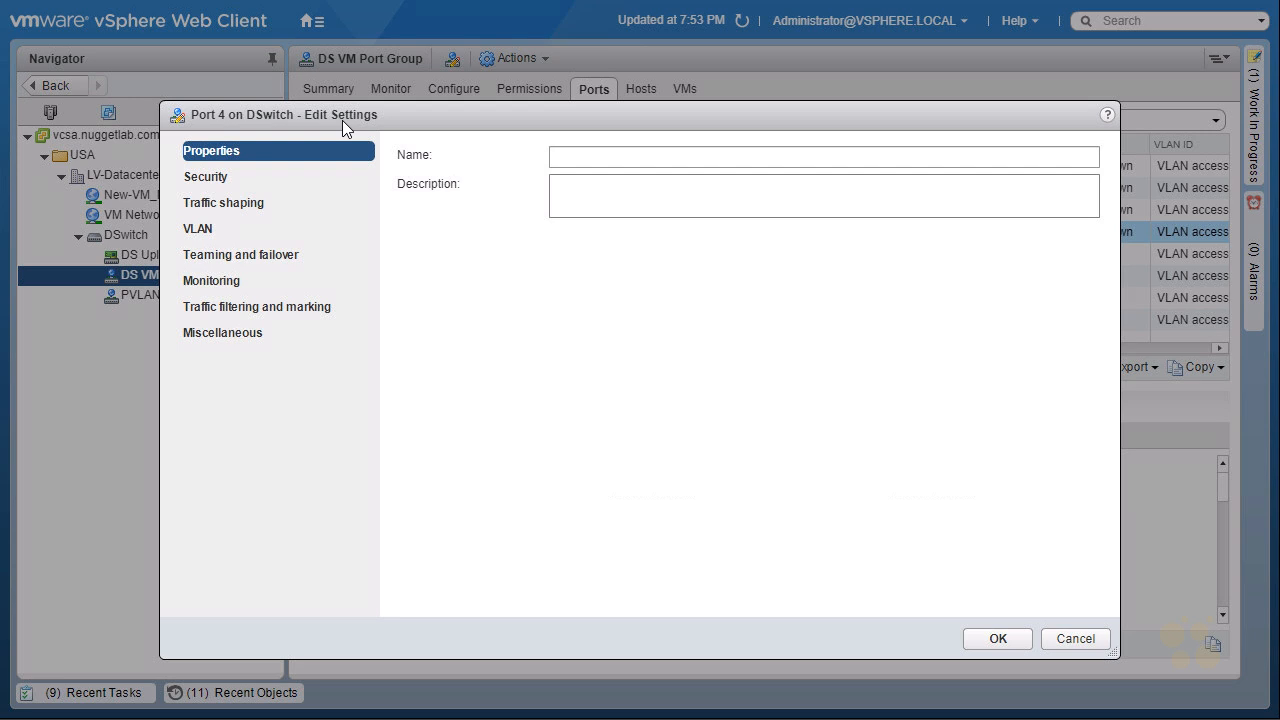
pyautogui.click(239, 208)
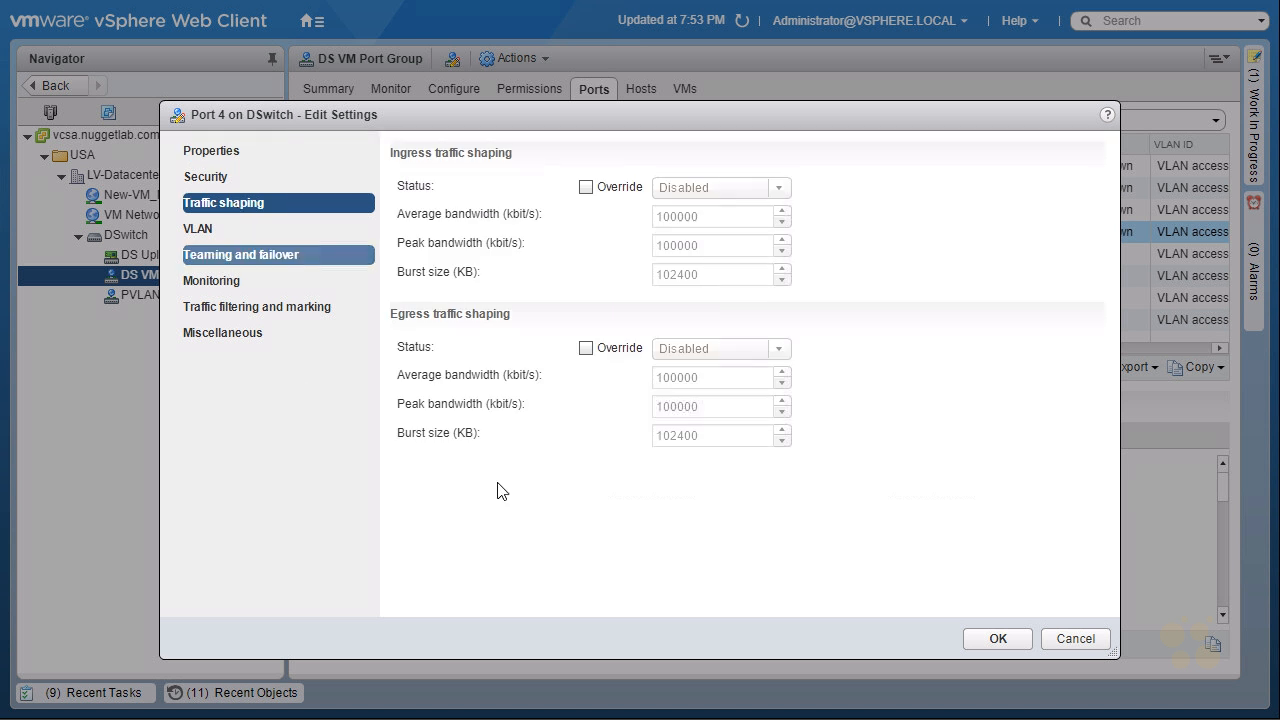
pyautogui.click(587, 190)
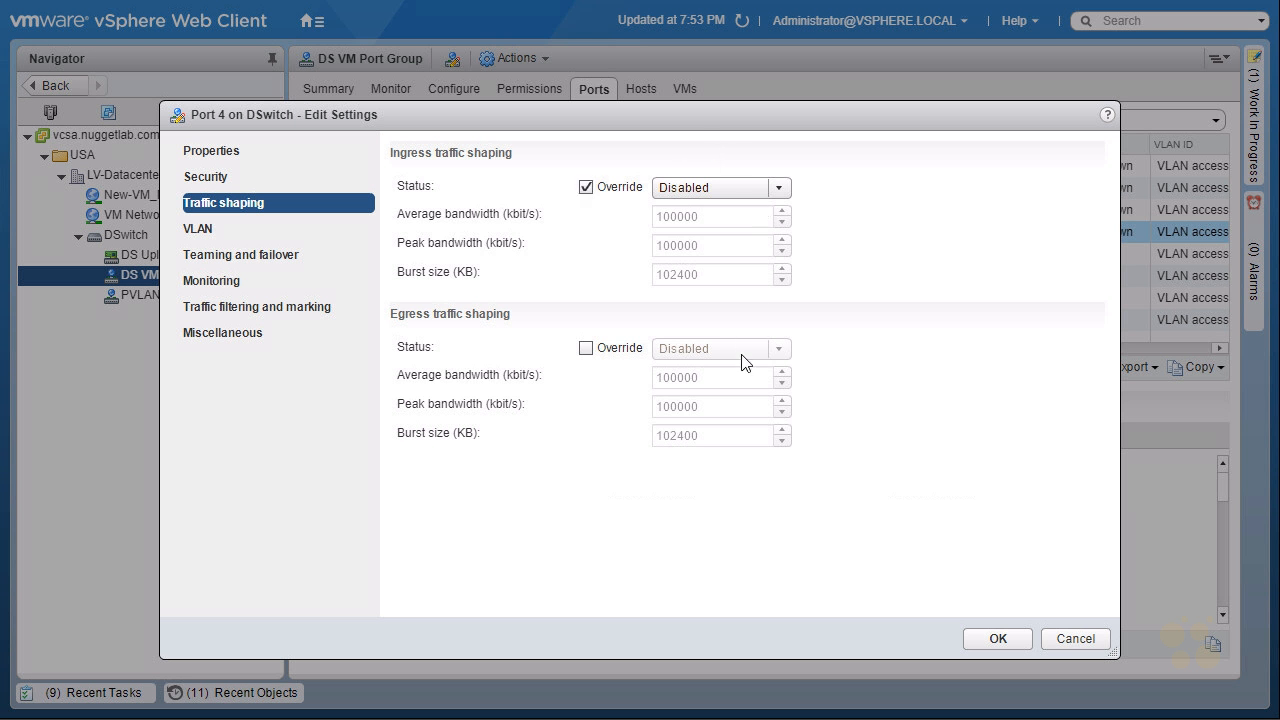